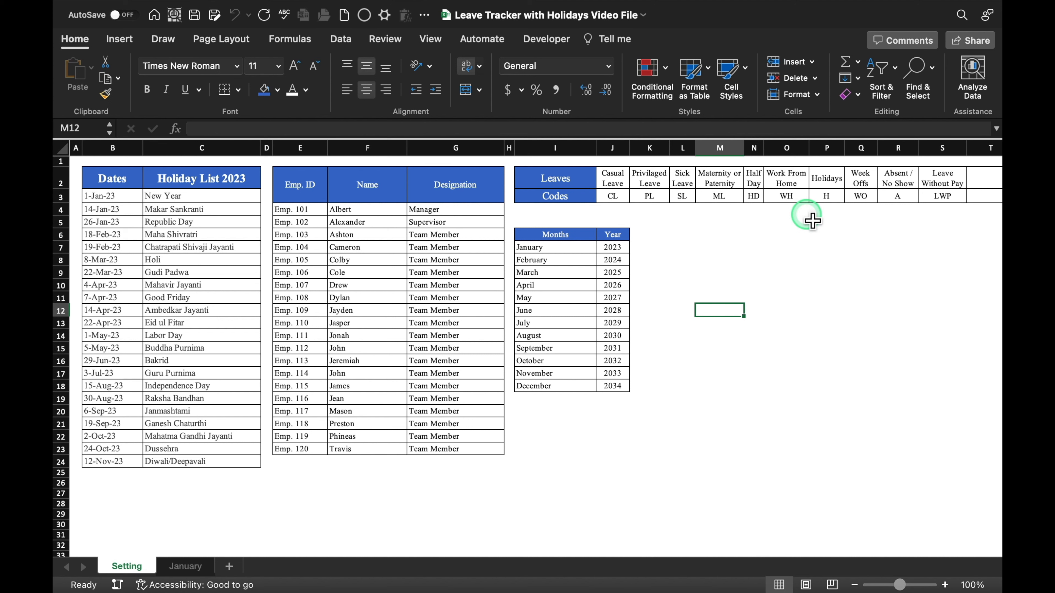
Step: Merge and center cells B3:C3 on the January sheet
{"action": "left_click", "coordinate": [125, 566]}
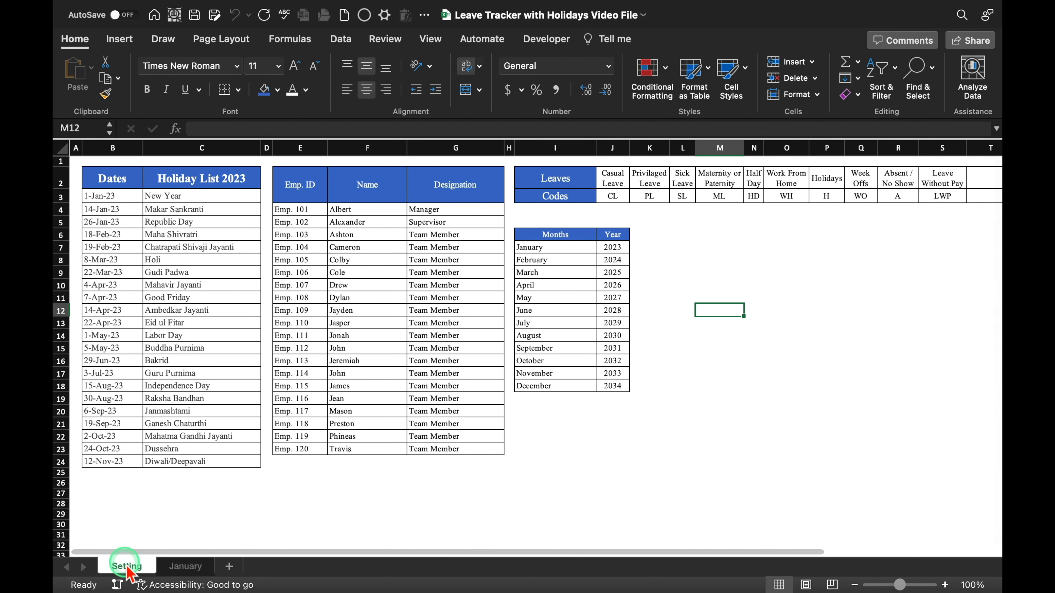
{"action": "left_click", "coordinate": [183, 567]}
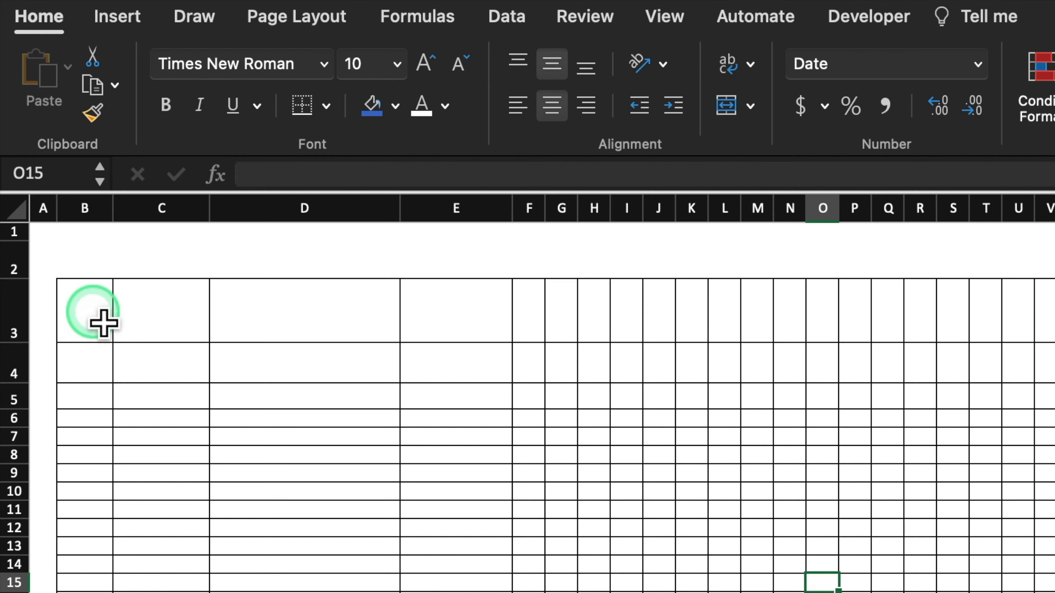
{"action": "left_click", "coordinate": [110, 211]}
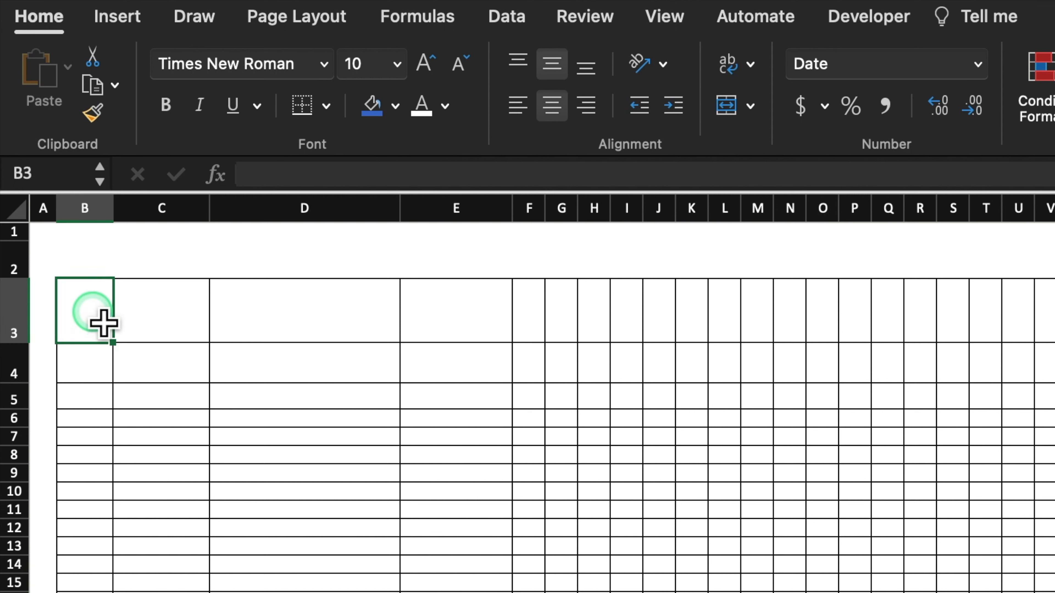
{"action": "left_click_drag", "start_coordinate": [100, 340], "coordinate": [162, 330]}
{"action": "left_click", "coordinate": [731, 104]}
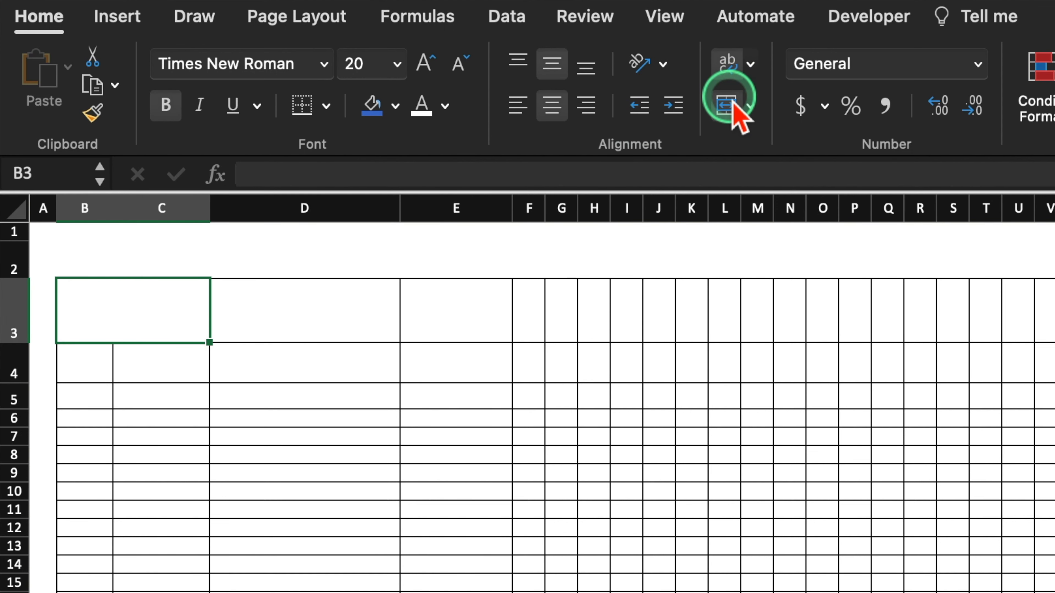
Step: Fill the merged cell B3 with red and set its font color to white
{"action": "left_click", "coordinate": [396, 105]}
{"action": "left_click", "coordinate": [393, 400]}
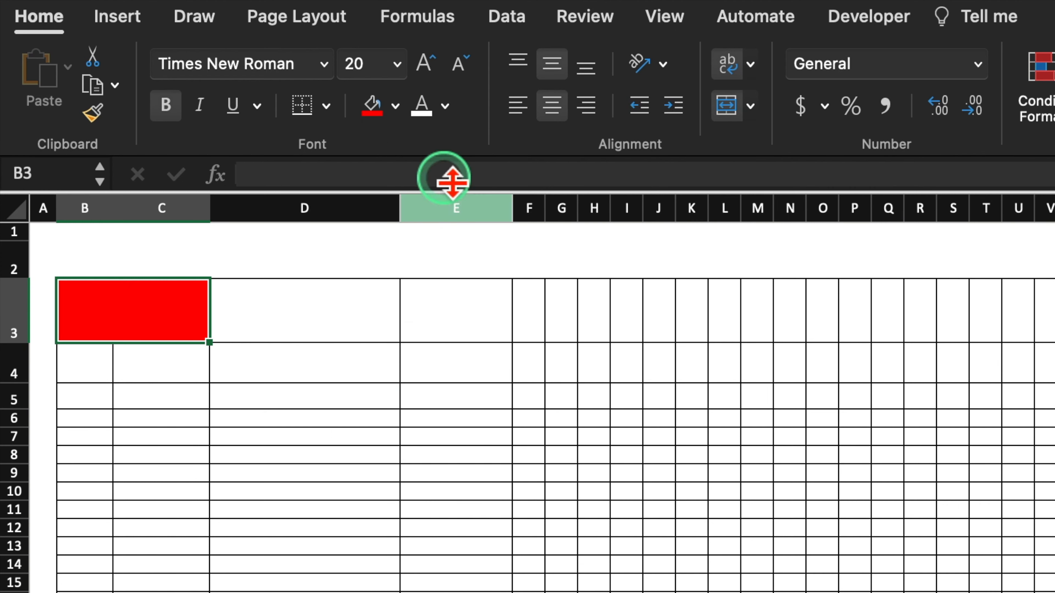
{"action": "left_click", "coordinate": [428, 120]}
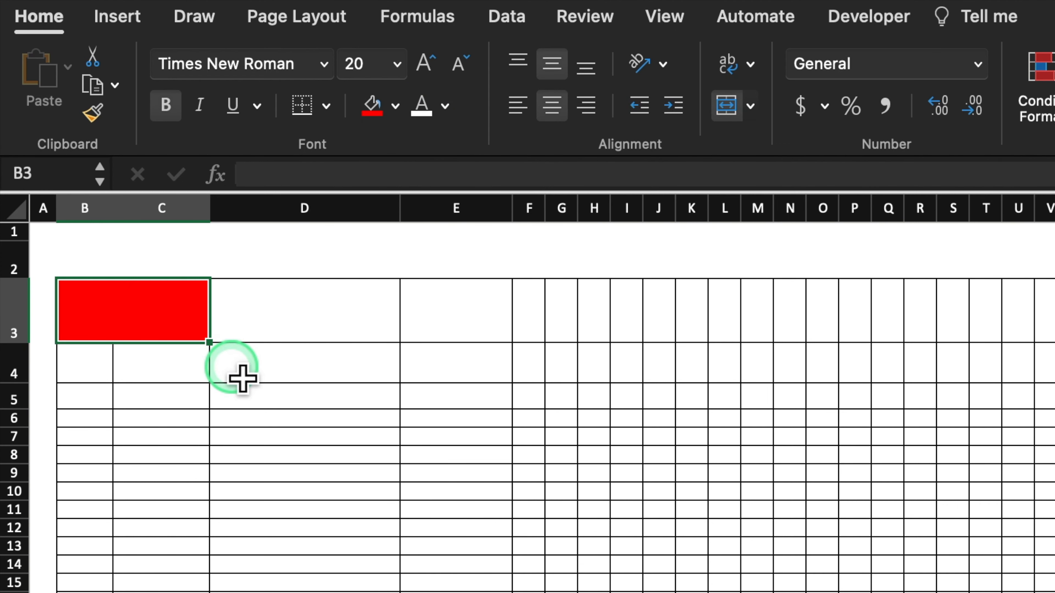
Step: Enter the heading "Month & Year" in the merged cell B3 and wrap its text
{"action": "type", "text": "Month & Year"}
{"action": "left_click", "coordinate": [327, 432]}
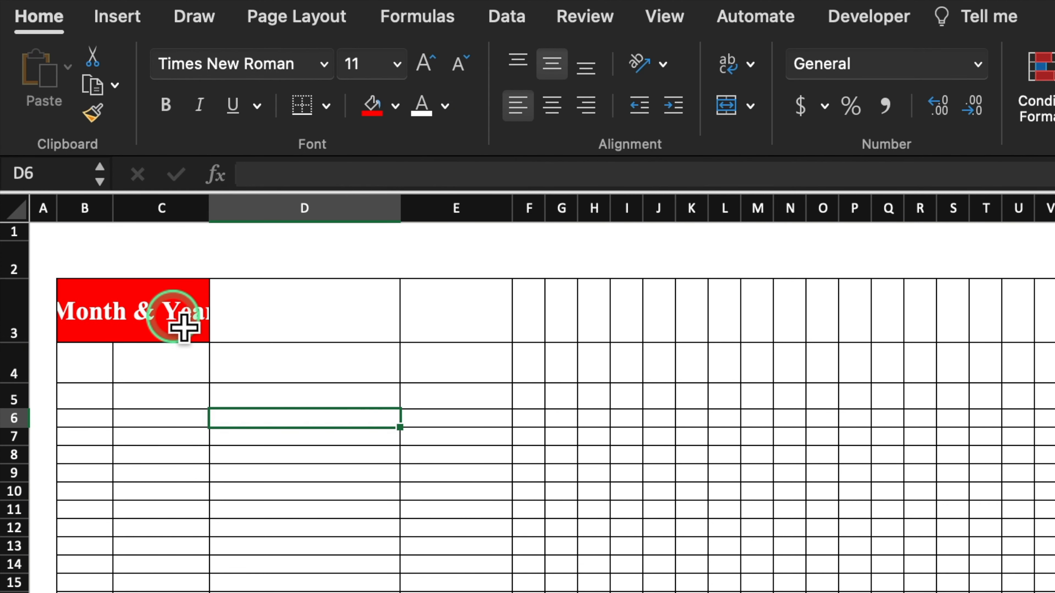
{"action": "left_click", "coordinate": [183, 330]}
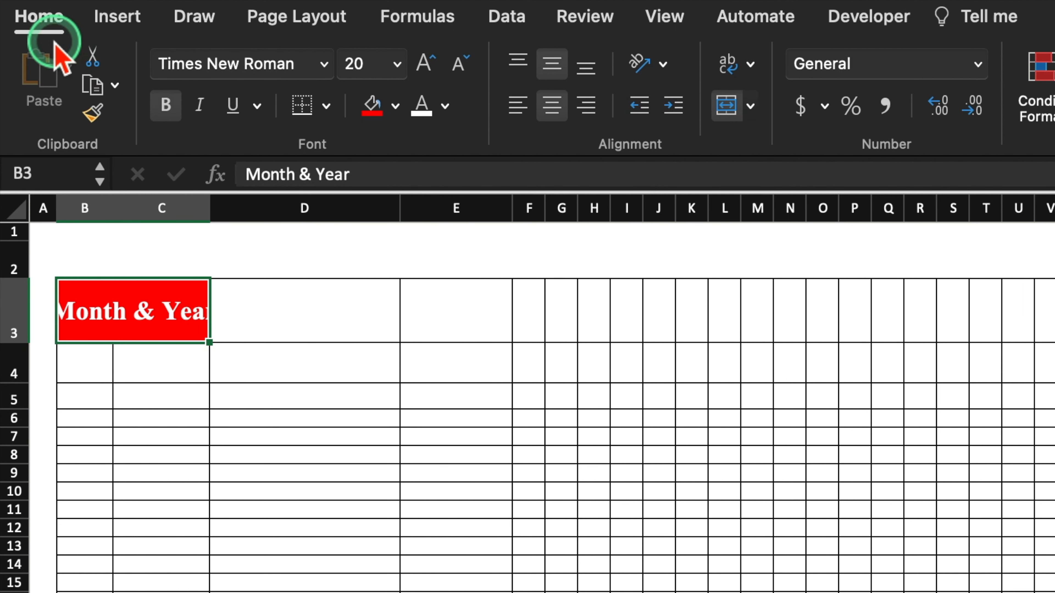
{"action": "left_click", "coordinate": [727, 64]}
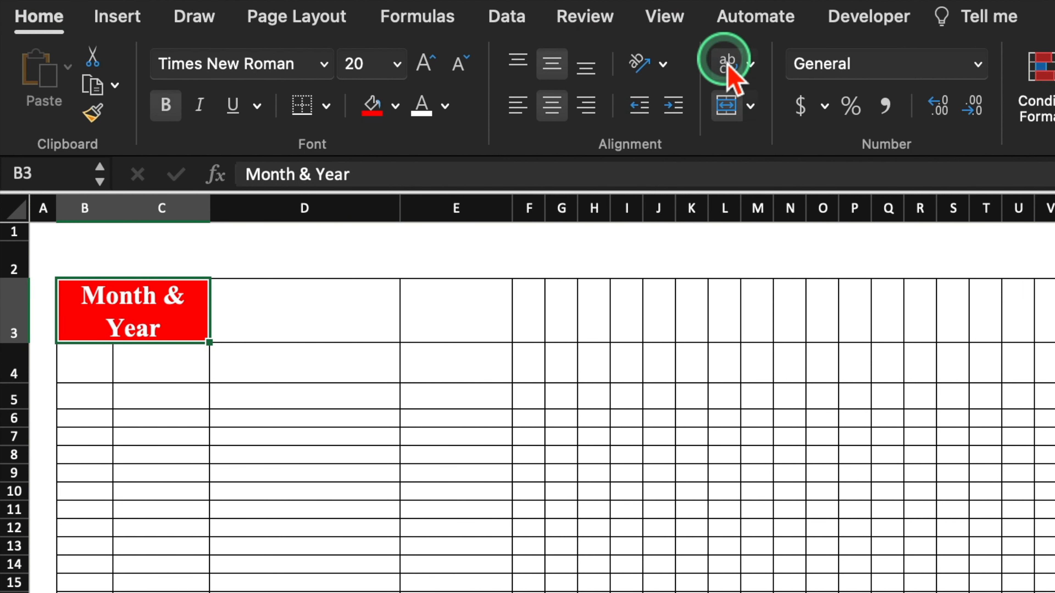
Step: Add a list data validation to D3 sourced from the months in Setting!$I$7:$I$18, and pick January from its drop-down
{"action": "left_click", "coordinate": [329, 311]}
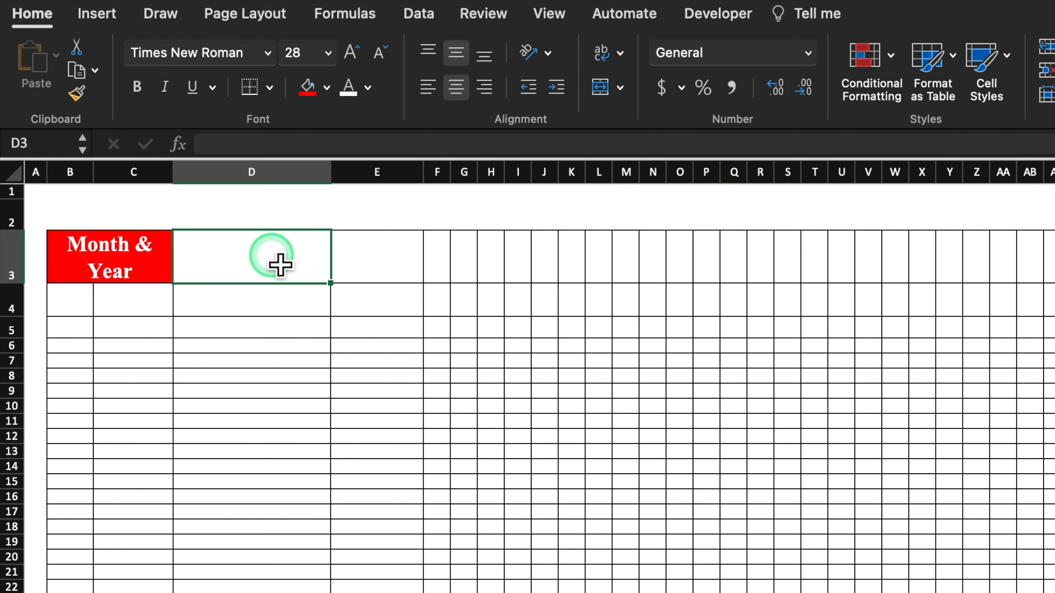
{"action": "left_click", "coordinate": [417, 15]}
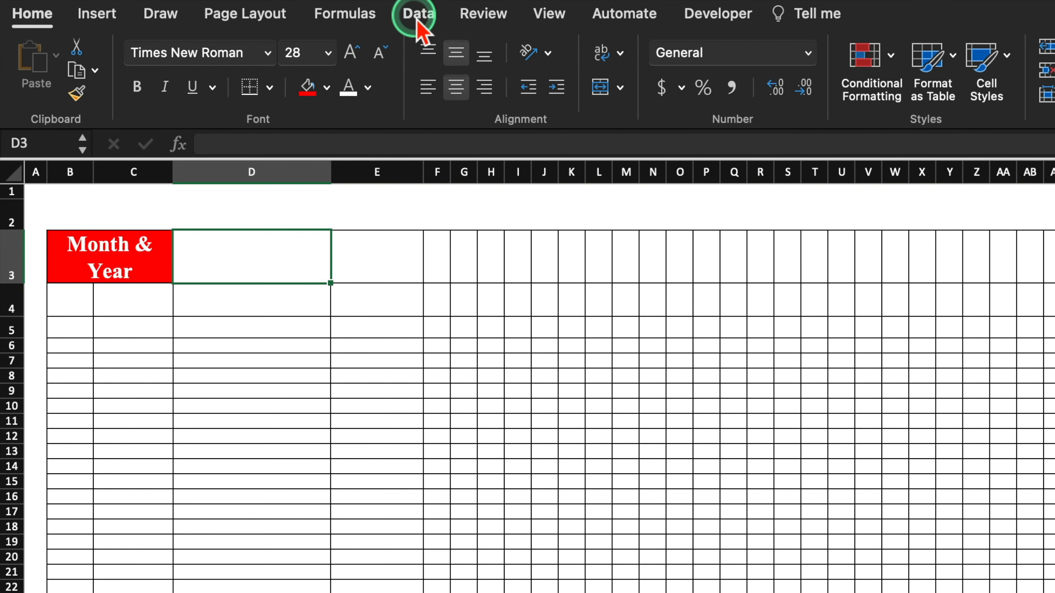
{"action": "left_click", "coordinate": [938, 58]}
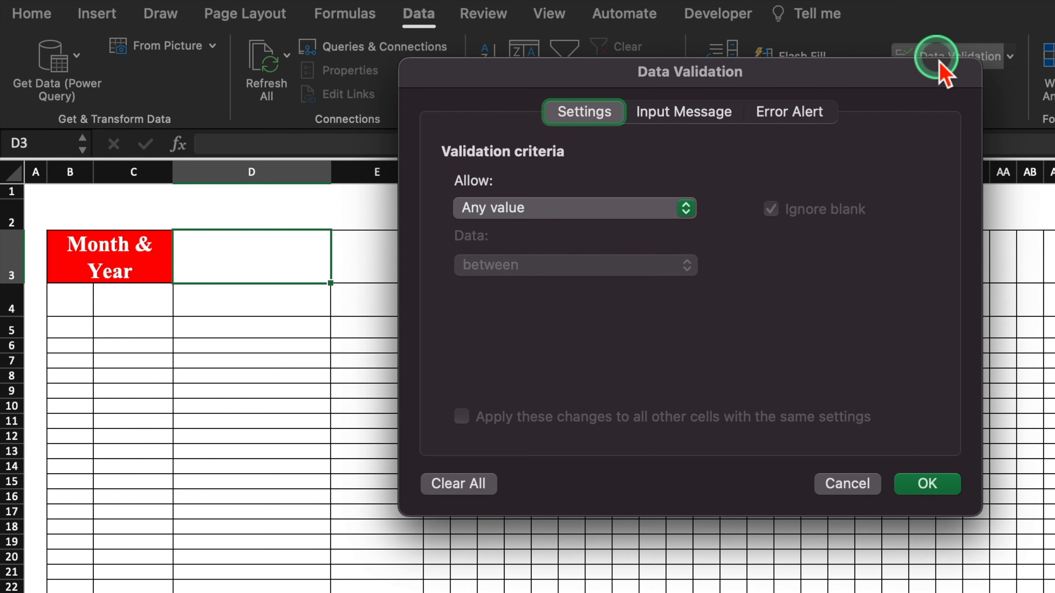
{"action": "left_click", "coordinate": [681, 207]}
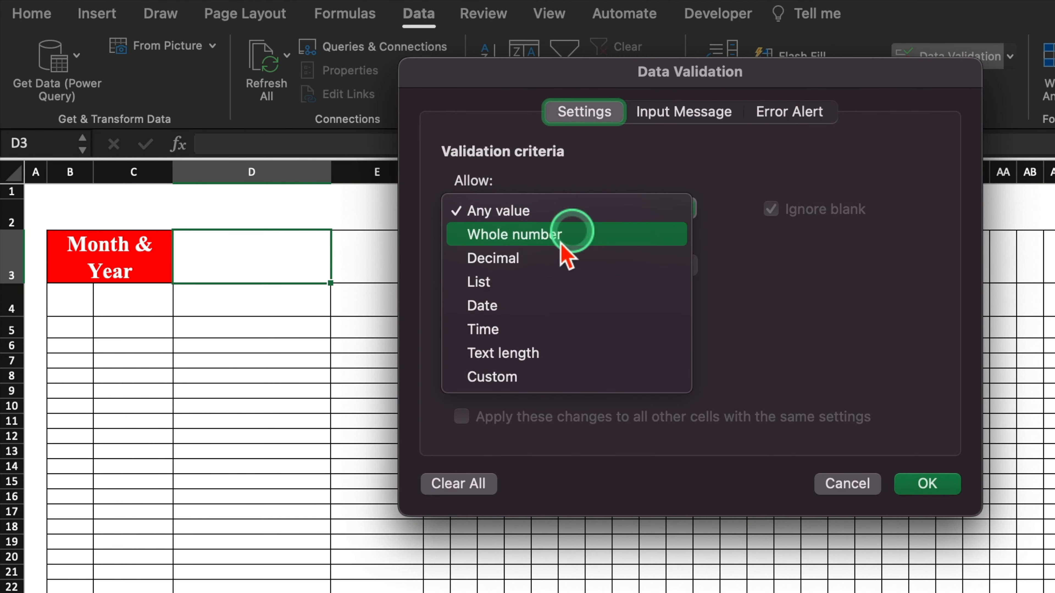
{"action": "left_click", "coordinate": [536, 287]}
{"action": "left_click", "coordinate": [554, 326]}
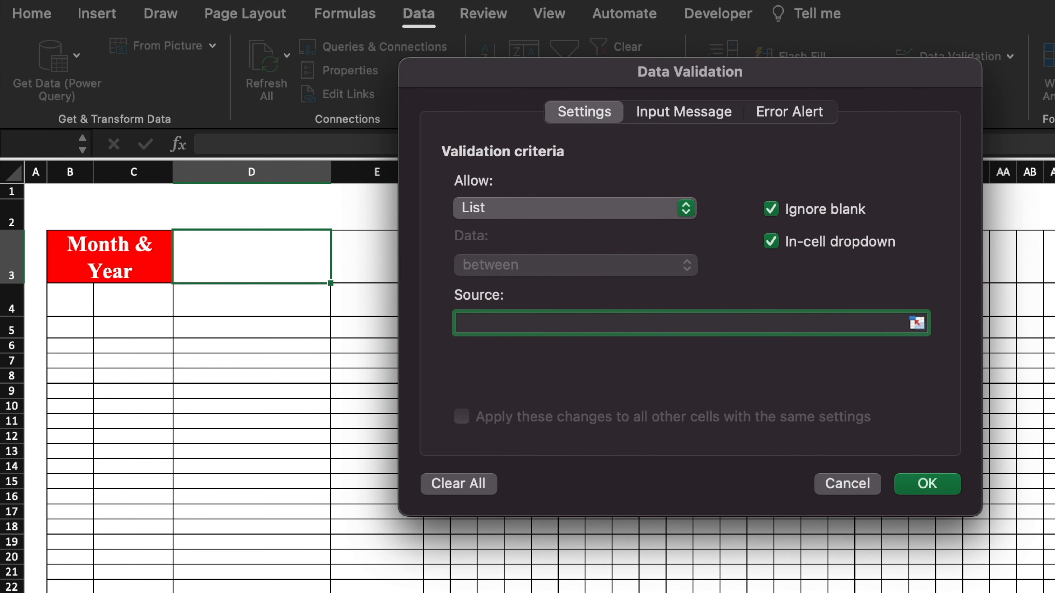
{"action": "left_click", "coordinate": [374, 592]}
{"action": "left_click_drag", "start_coordinate": [656, 74], "coordinate": [295, 107]}
{"action": "left_click", "coordinate": [757, 321]}
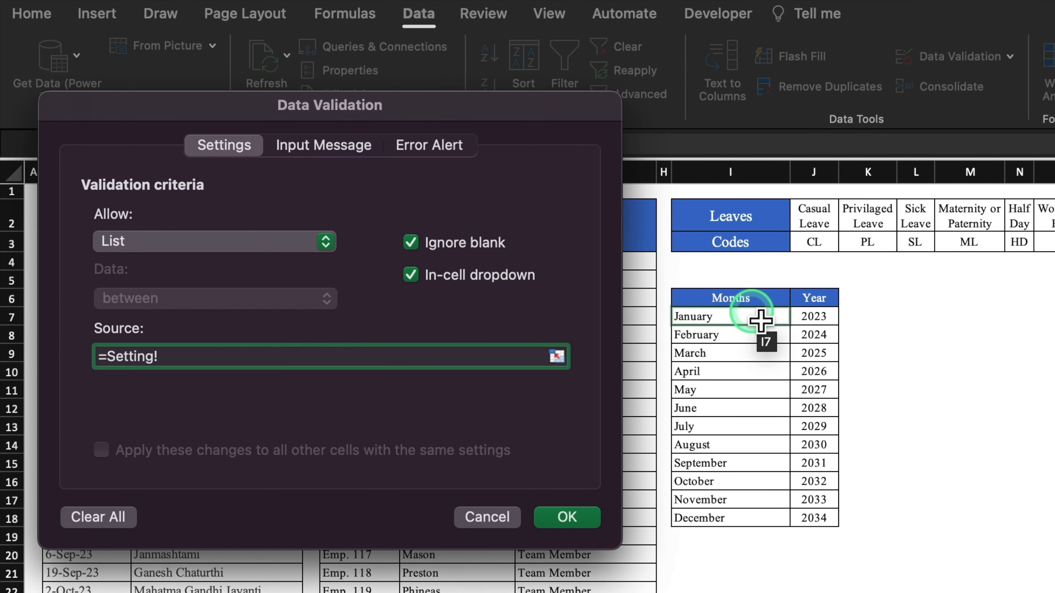
{"action": "left_click_drag", "start_coordinate": [760, 321], "coordinate": [748, 519]}
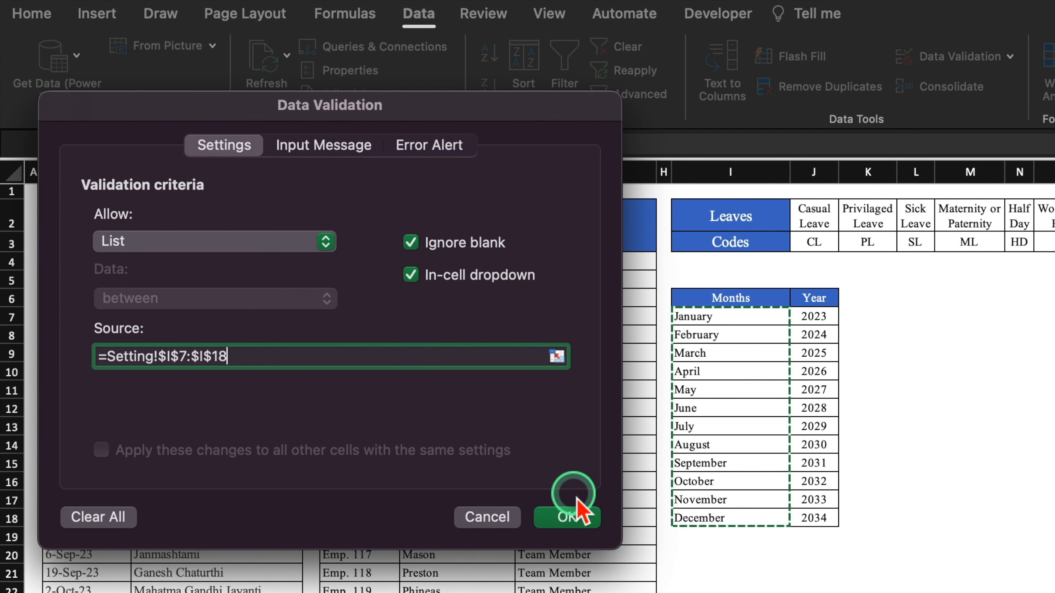
{"action": "left_click", "coordinate": [581, 522]}
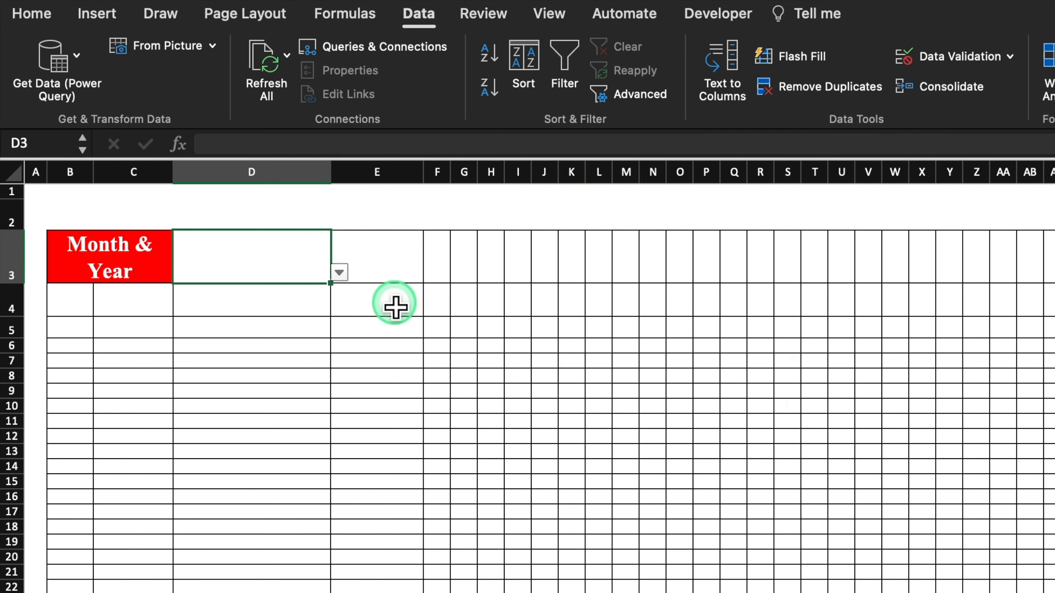
{"action": "left_click", "coordinate": [340, 274]}
{"action": "left_click", "coordinate": [237, 297]}
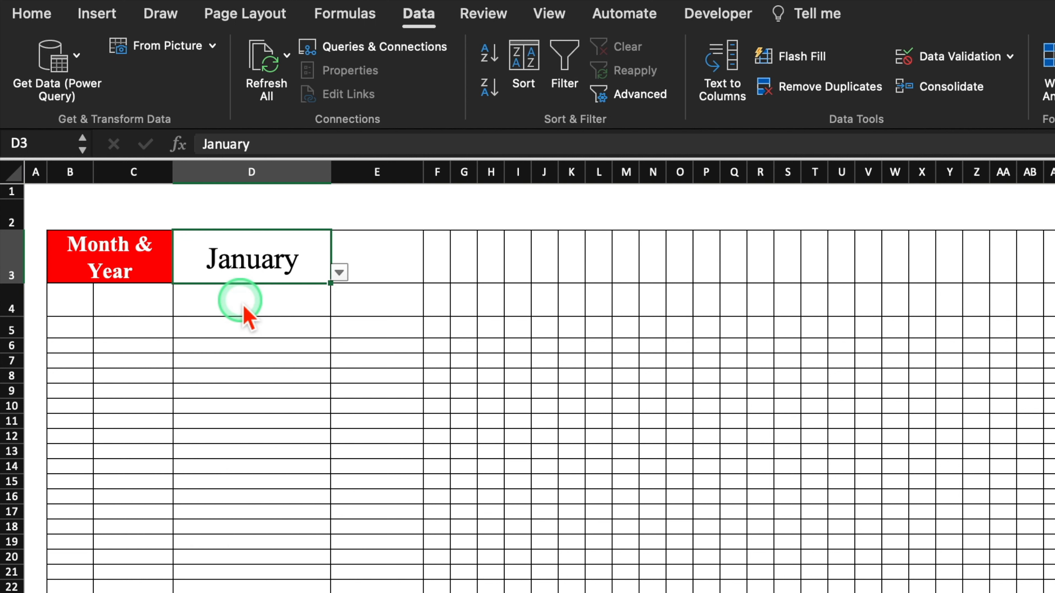
Step: Add a list data validation to E3 sourced from the years in J7:J18 of the Setting sheet, and pick 2023 from its drop-down
{"action": "left_click", "coordinate": [389, 266]}
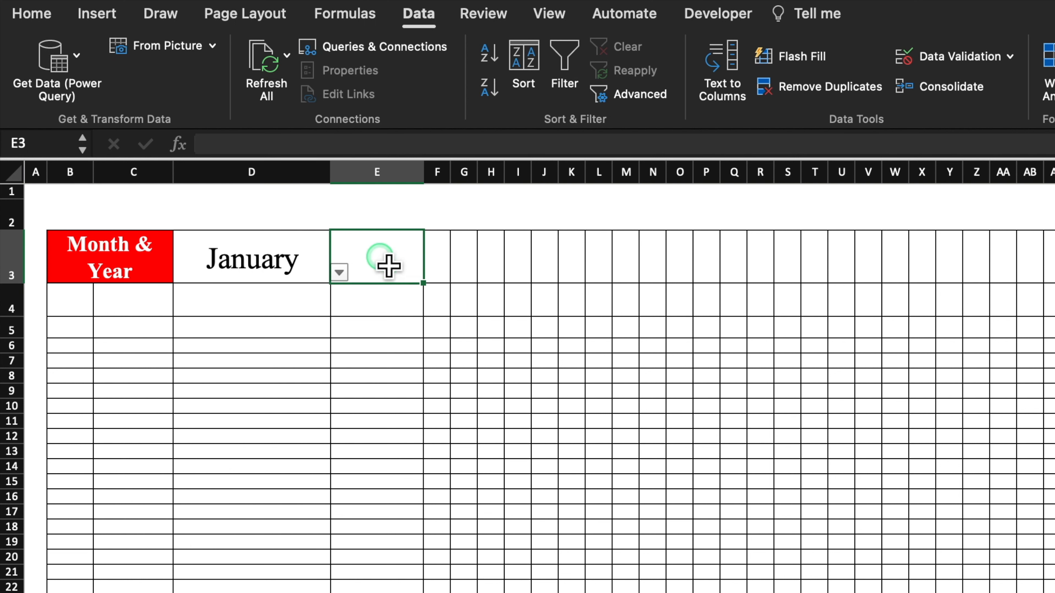
{"action": "left_click", "coordinate": [419, 13]}
{"action": "left_click", "coordinate": [955, 55]}
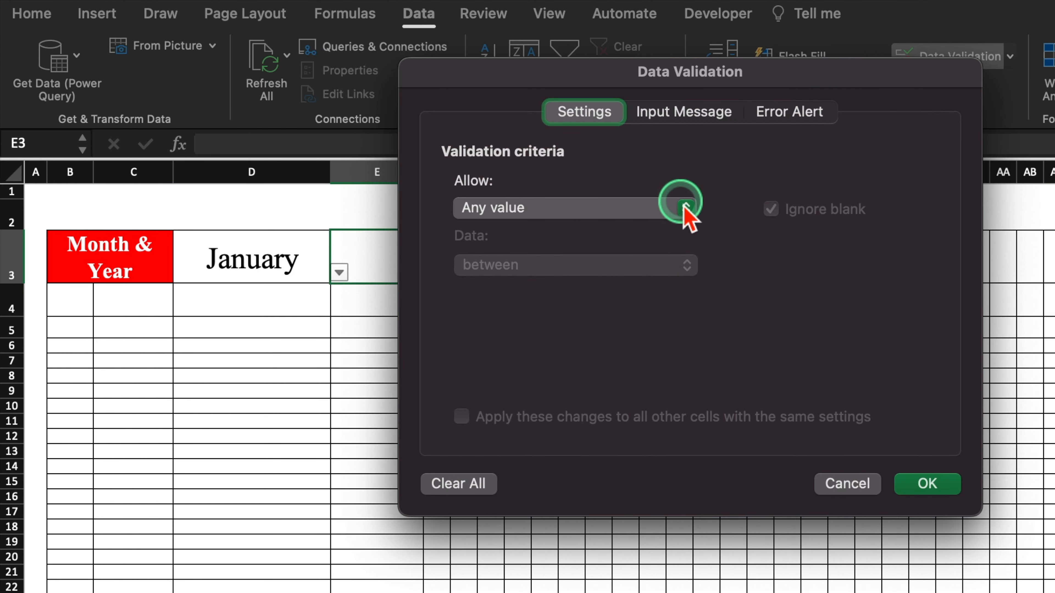
{"action": "left_click", "coordinate": [683, 205]}
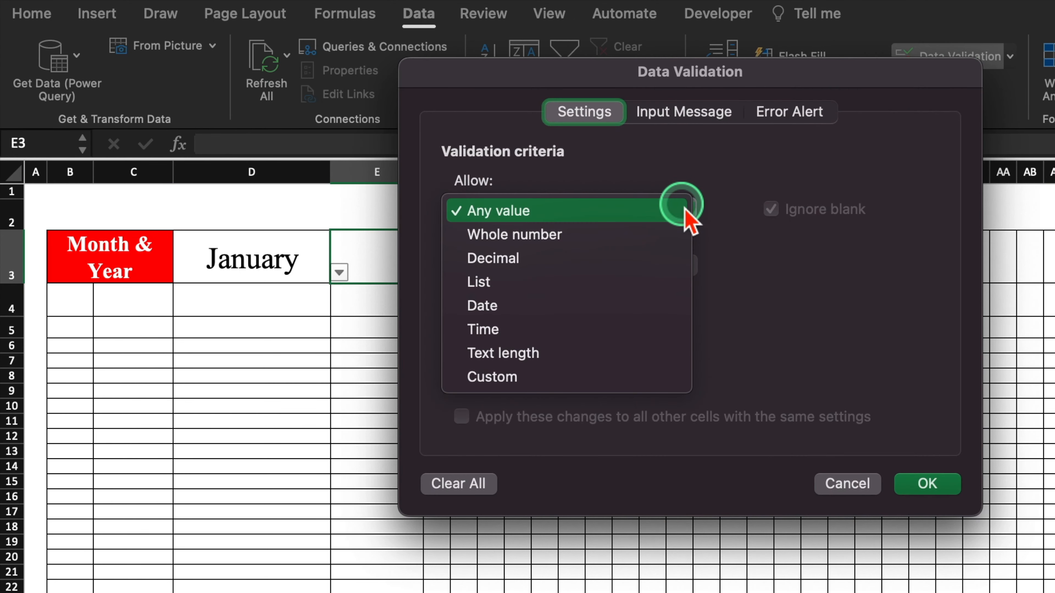
{"action": "left_click", "coordinate": [528, 283]}
{"action": "left_click", "coordinate": [563, 322]}
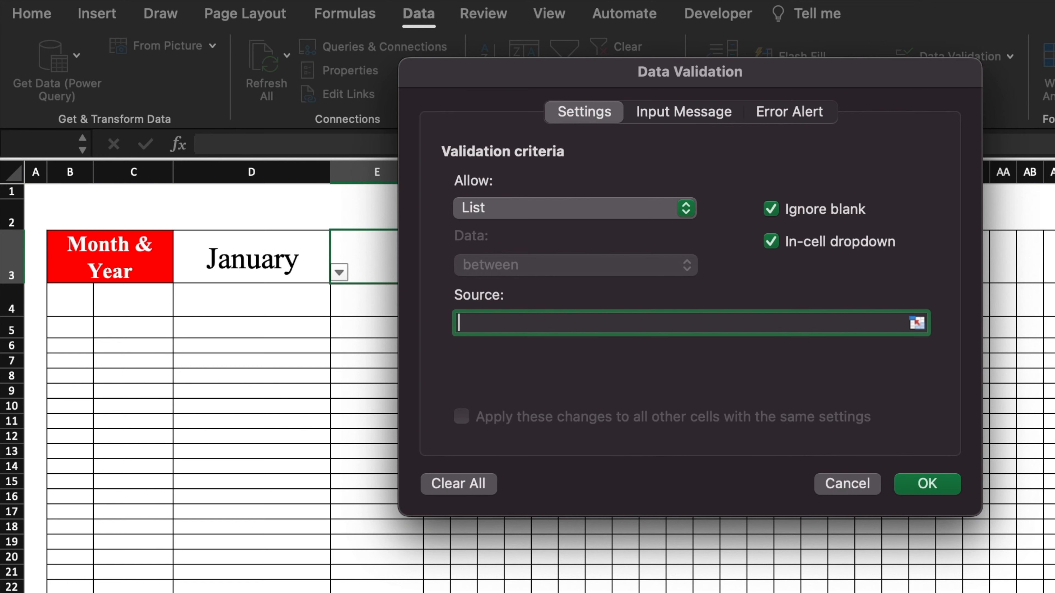
{"action": "left_click", "coordinate": [266, 592]}
{"action": "left_click_drag", "start_coordinate": [826, 81], "coordinate": [503, 147]}
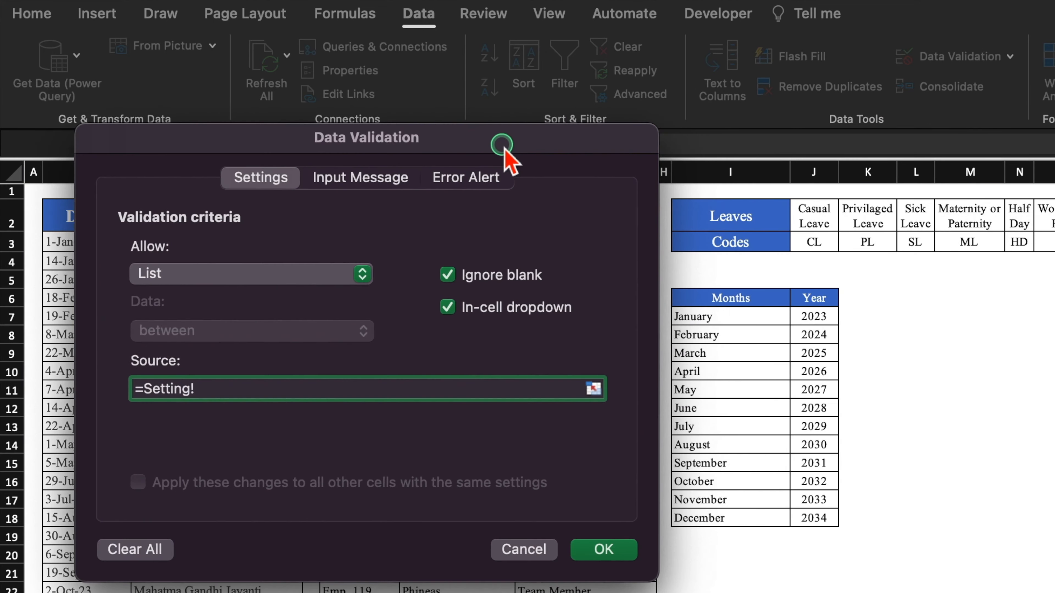
{"action": "left_click", "coordinate": [815, 316]}
{"action": "left_click_drag", "start_coordinate": [829, 328], "coordinate": [821, 521]}
{"action": "left_click", "coordinate": [628, 552]}
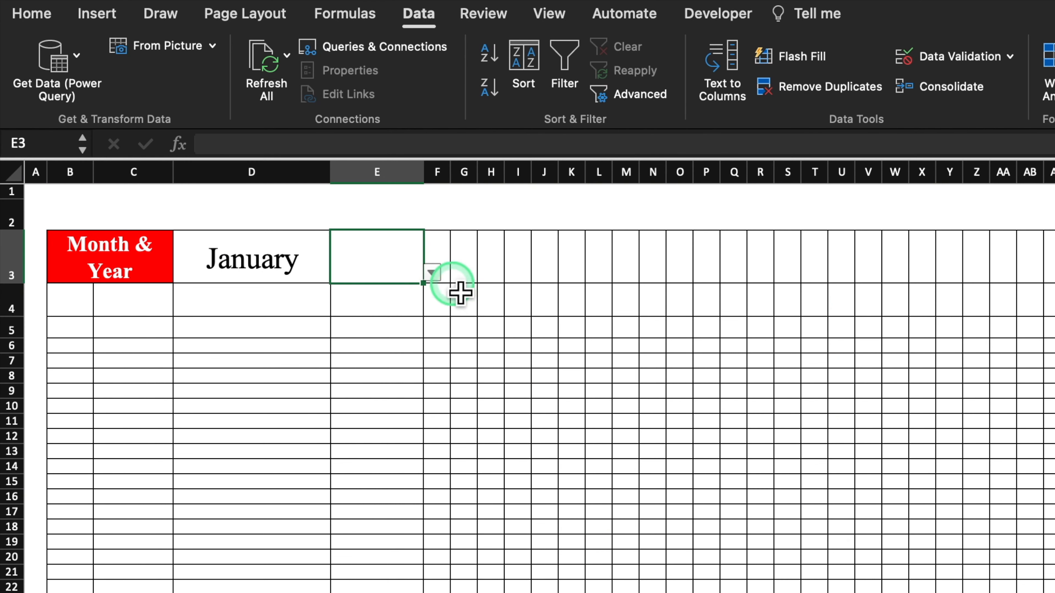
{"action": "left_click", "coordinate": [431, 272]}
{"action": "left_click", "coordinate": [375, 300]}
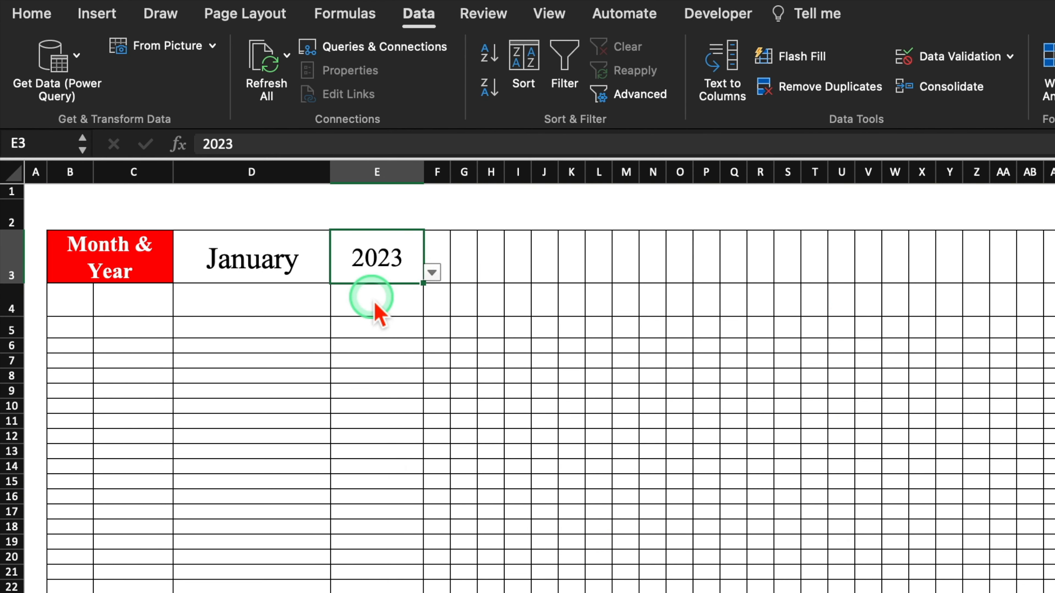
Step: Fill the month and year cells D3:E3 with orange and change their font to Impact
{"action": "left_click_drag", "start_coordinate": [266, 266], "coordinate": [350, 283]}
{"action": "left_click", "coordinate": [36, 22]}
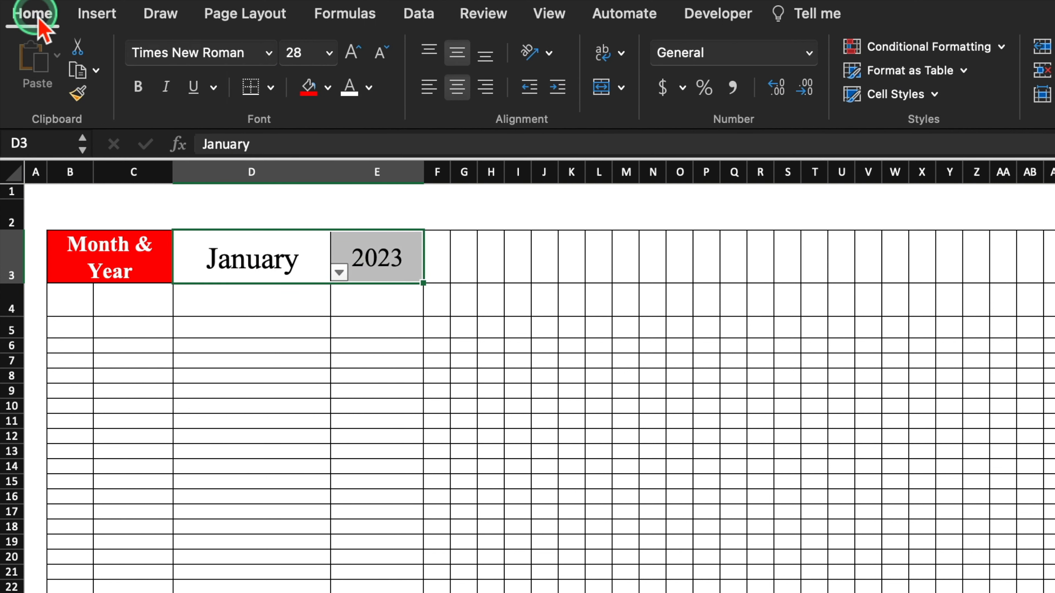
{"action": "left_click", "coordinate": [328, 87]}
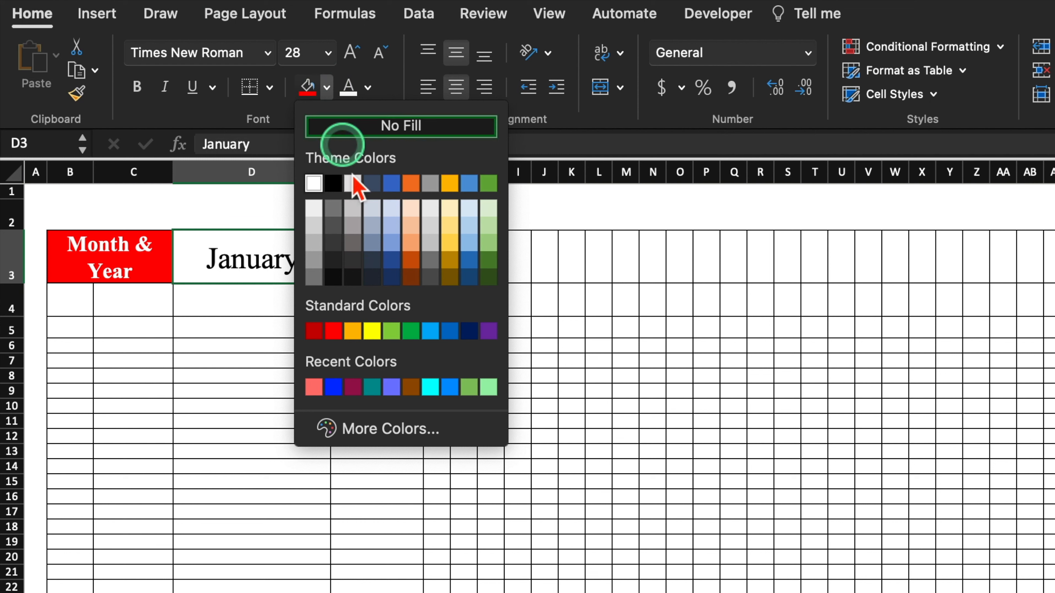
{"action": "left_click", "coordinate": [352, 331]}
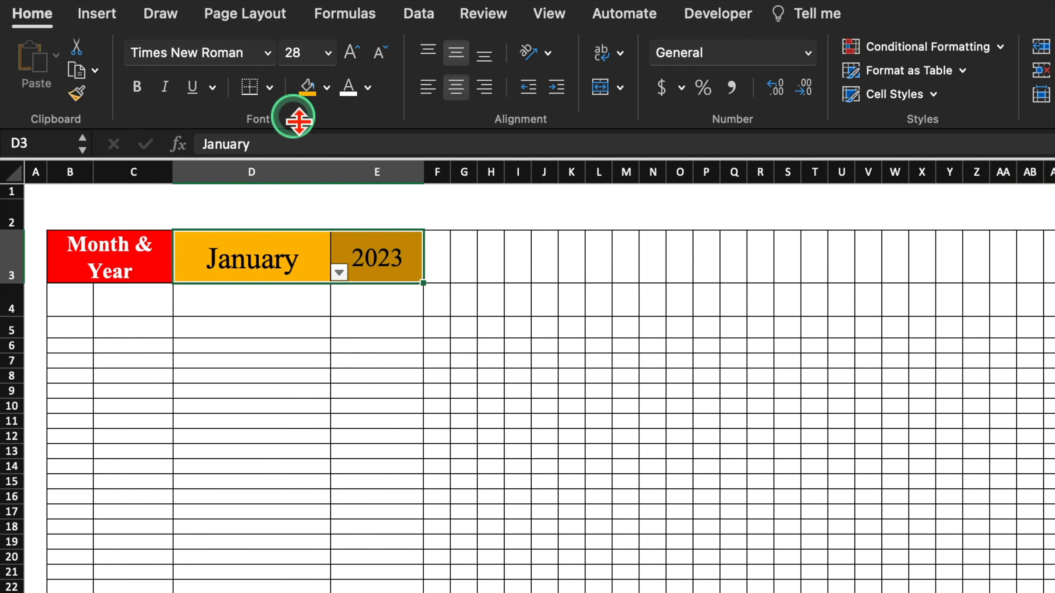
{"action": "left_click", "coordinate": [268, 53]}
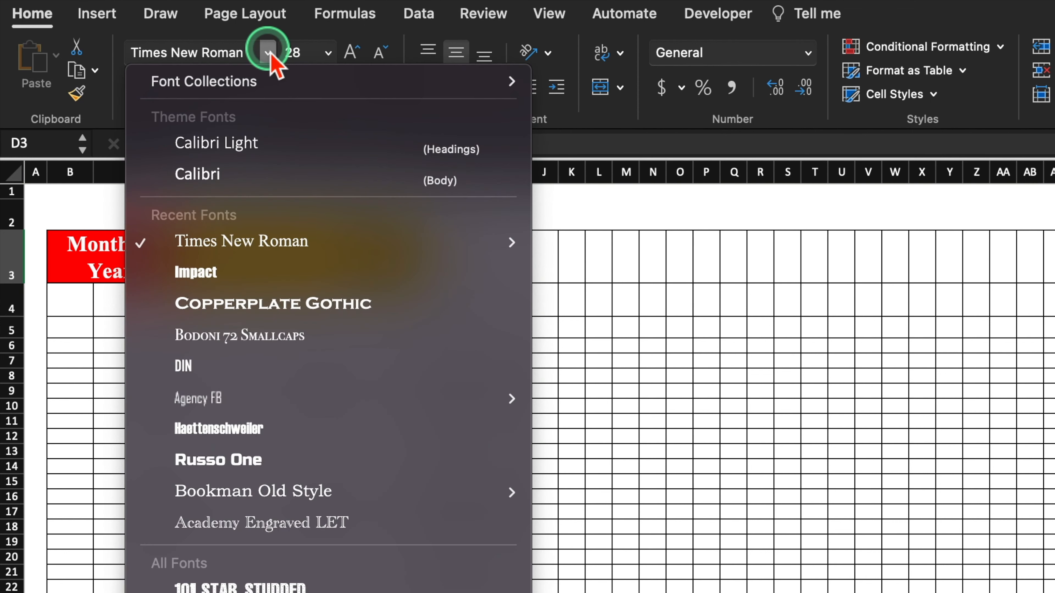
{"action": "left_click", "coordinate": [271, 273]}
Step: Enter the heading "Sl. No." in B4 and turn on text wrapping for the whole sheet
{"action": "left_click", "coordinate": [70, 300]}
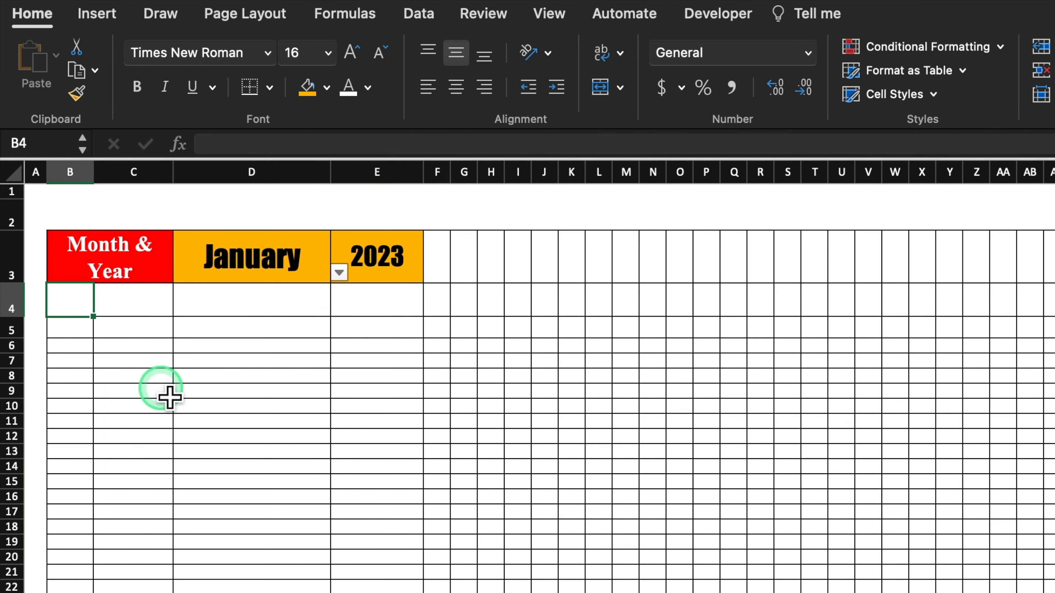
{"action": "type", "text": "Sl. No."}
{"action": "left_click", "coordinate": [169, 395]}
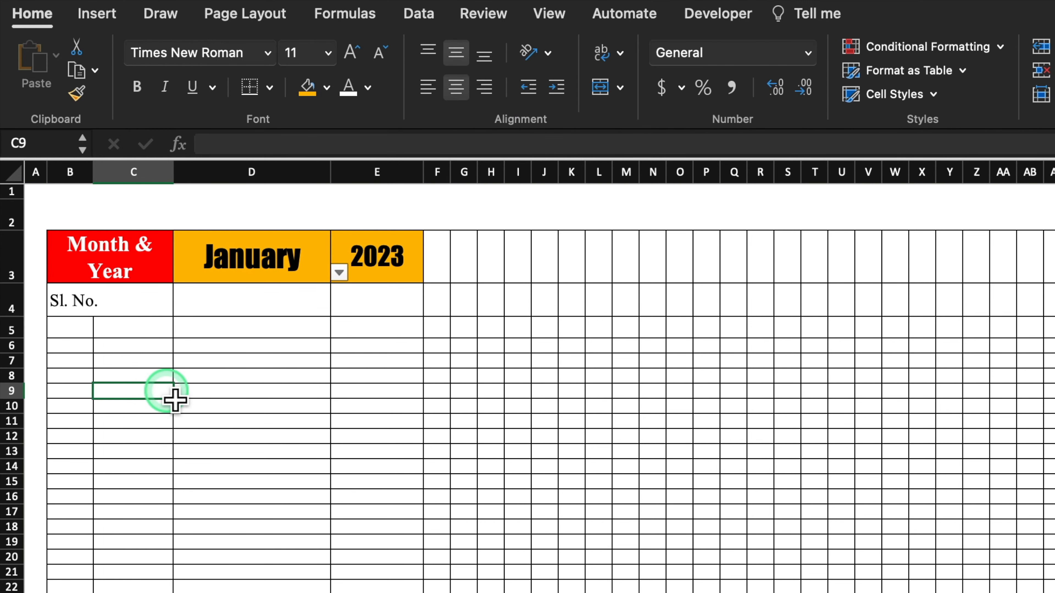
{"action": "left_click", "coordinate": [12, 172]}
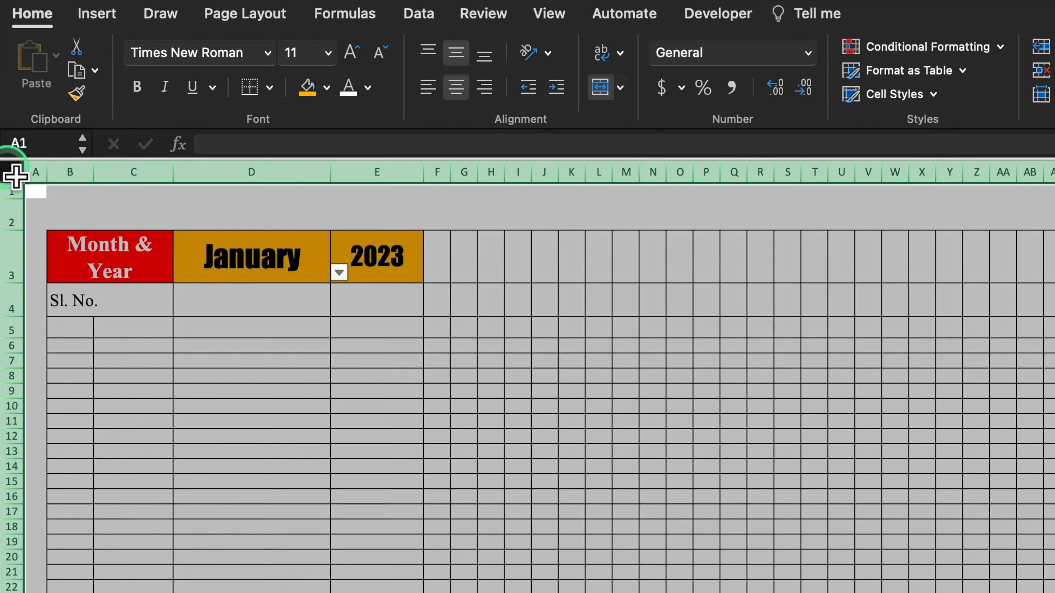
{"action": "left_click", "coordinate": [602, 56]}
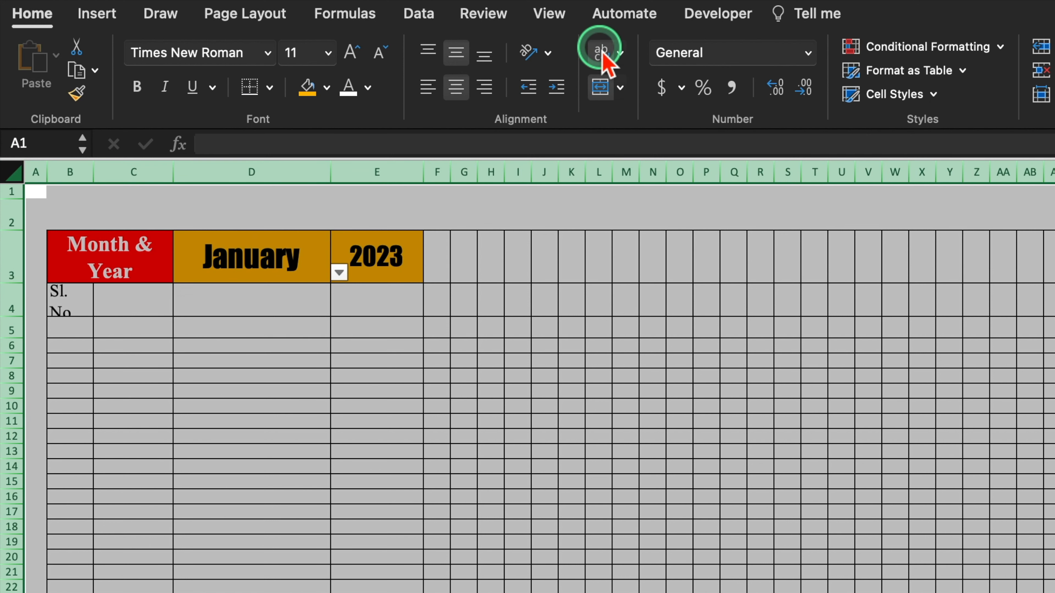
{"action": "left_click", "coordinate": [517, 421]}
Step: Merge and center the "Sl. No." heading across cells B4:B5
{"action": "left_click", "coordinate": [82, 312]}
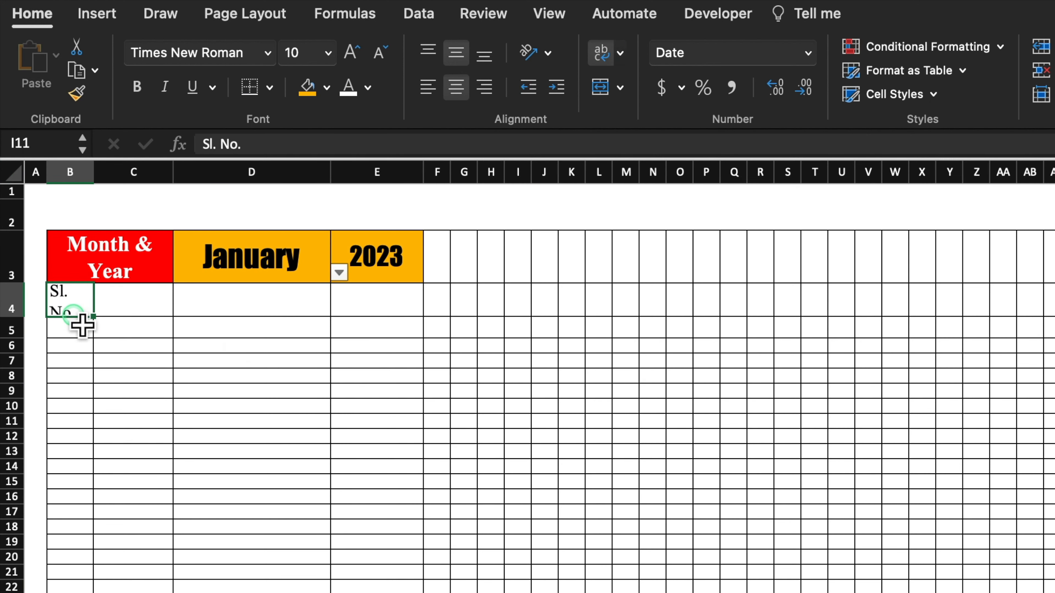
{"action": "left_click_drag", "start_coordinate": [82, 326], "coordinate": [82, 330]}
{"action": "left_click", "coordinate": [606, 90]}
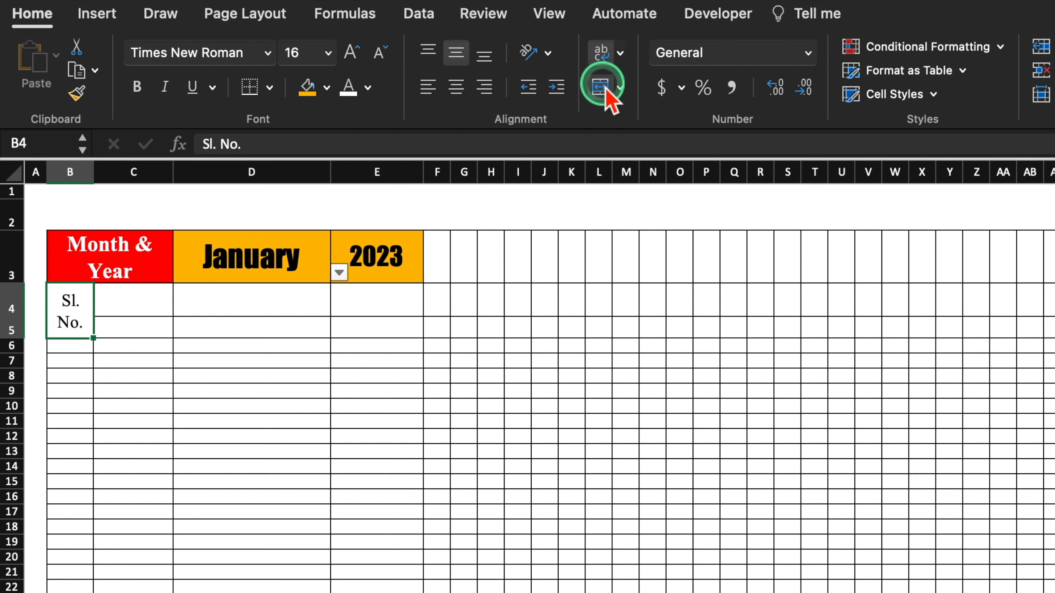
Step: Merge and center the cell pairs C4:C5, D4:D5 and E4:E5 separately
{"action": "left_click_drag", "start_coordinate": [160, 306], "coordinate": [160, 328]}
{"action": "left_click", "coordinate": [603, 89]}
{"action": "left_click_drag", "start_coordinate": [251, 306], "coordinate": [252, 328]}
{"action": "left_click", "coordinate": [601, 88]}
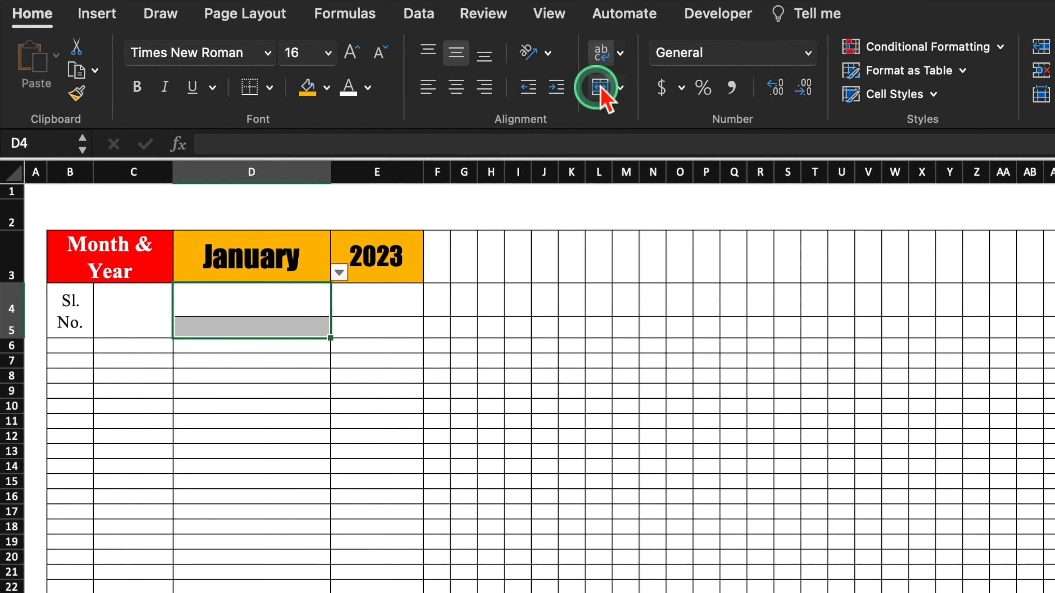
{"action": "left_click_drag", "start_coordinate": [377, 303], "coordinate": [378, 328]}
{"action": "left_click", "coordinate": [603, 89]}
{"action": "left_click", "coordinate": [436, 406]}
Step: Enter the headings "Emp. Code" in C4, "Employee Name" in D4 and "Designation" in E4
{"action": "left_click", "coordinate": [148, 322]}
{"action": "type", "text": "Emp. Code"}
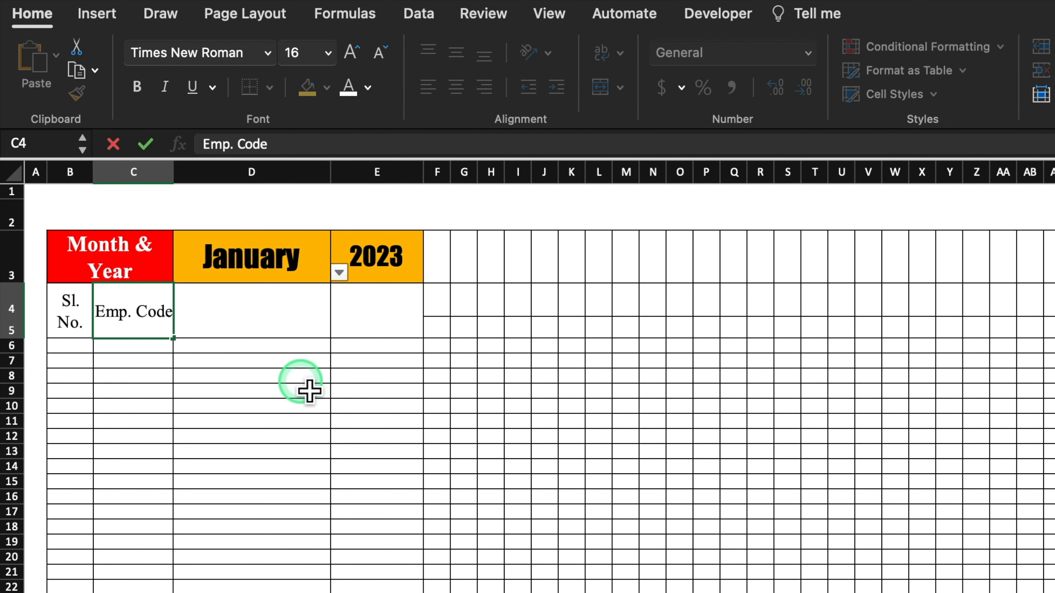
{"action": "key", "text": "Tab"}
{"action": "type", "text": "Employee Name"}
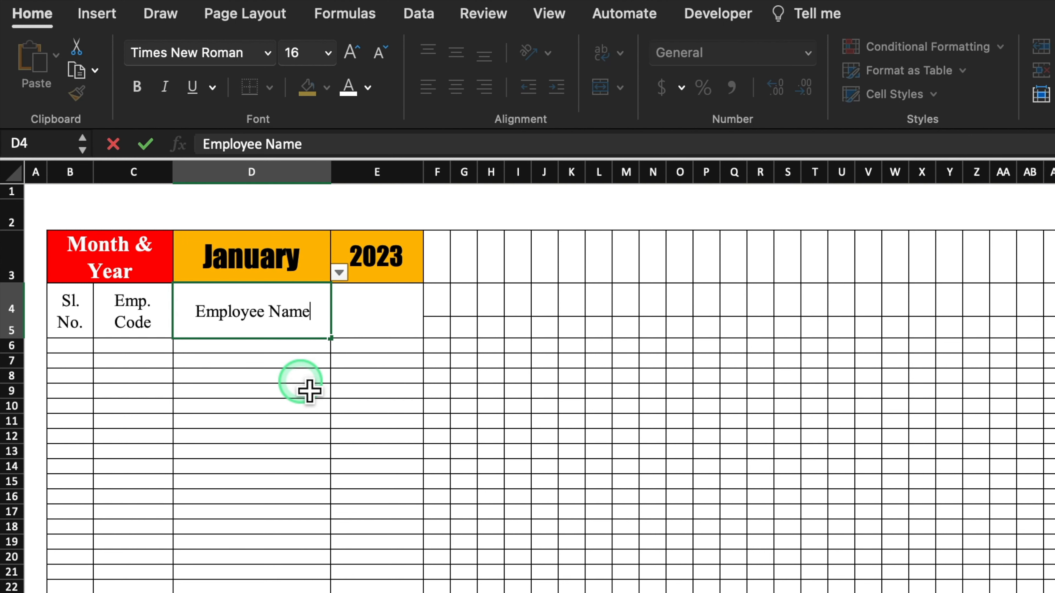
{"action": "key", "text": "Tab"}
{"action": "type", "text": "Designation"}
{"action": "left_click", "coordinate": [399, 331]}
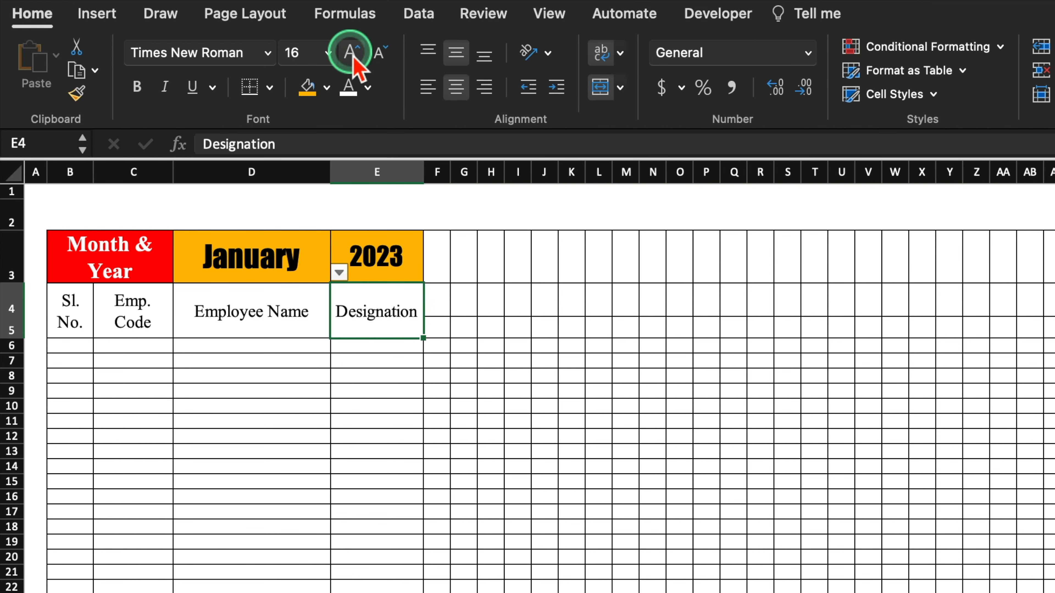
Step: Fill the heading cells B4:E5 with blue and set their font colour to white
{"action": "left_click", "coordinate": [75, 323]}
{"action": "left_click_drag", "start_coordinate": [77, 322], "coordinate": [358, 323]}
{"action": "left_click", "coordinate": [327, 88]}
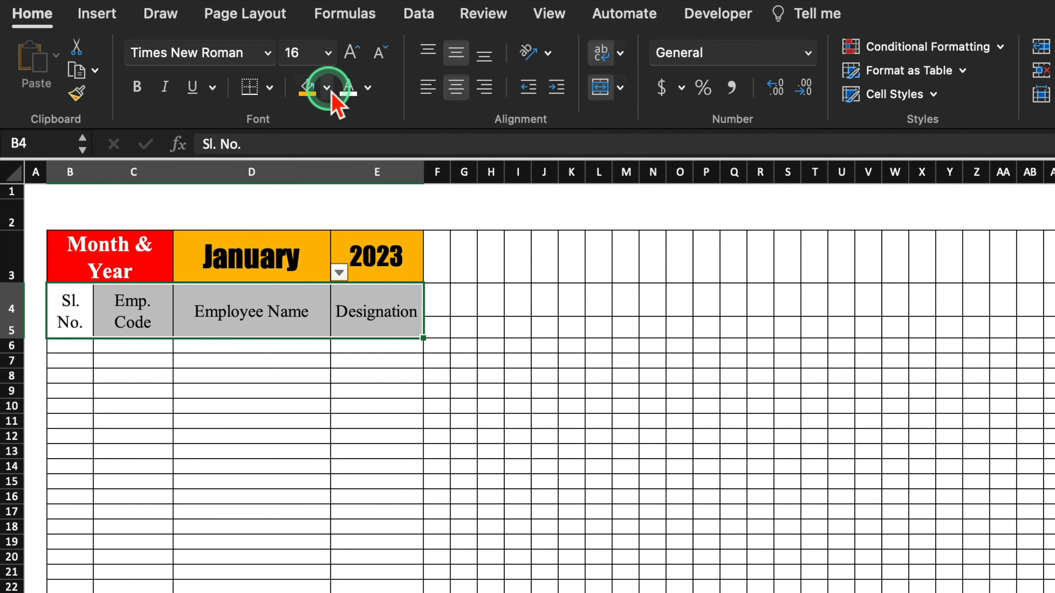
{"action": "left_click", "coordinate": [390, 176]}
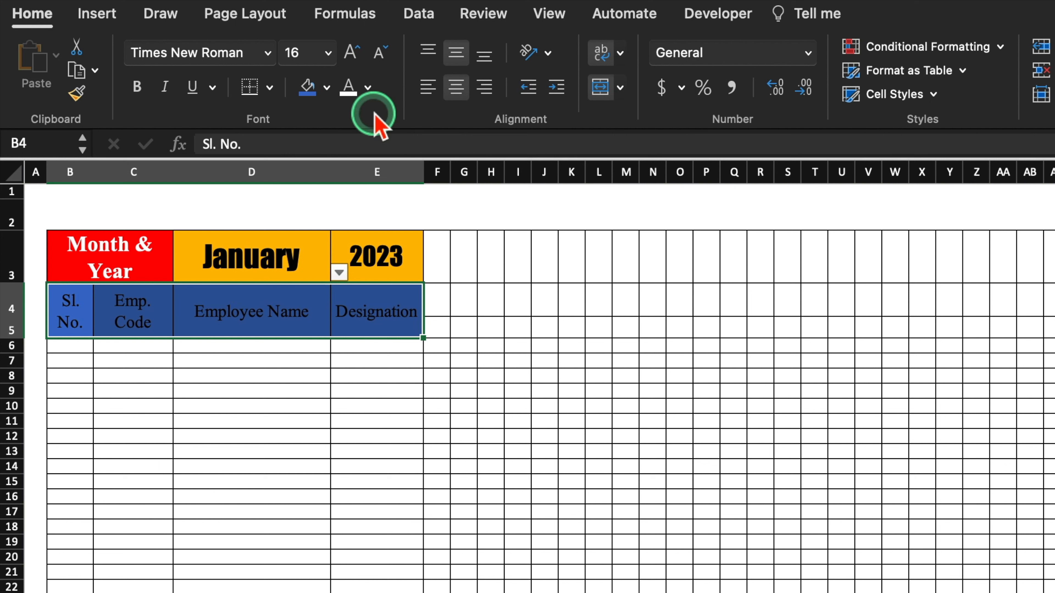
{"action": "left_click", "coordinate": [349, 87]}
Step: Apply the same blue fill and white font to the date header area F3:AJ5
{"action": "left_click_drag", "start_coordinate": [436, 256], "coordinate": [1054, 329]}
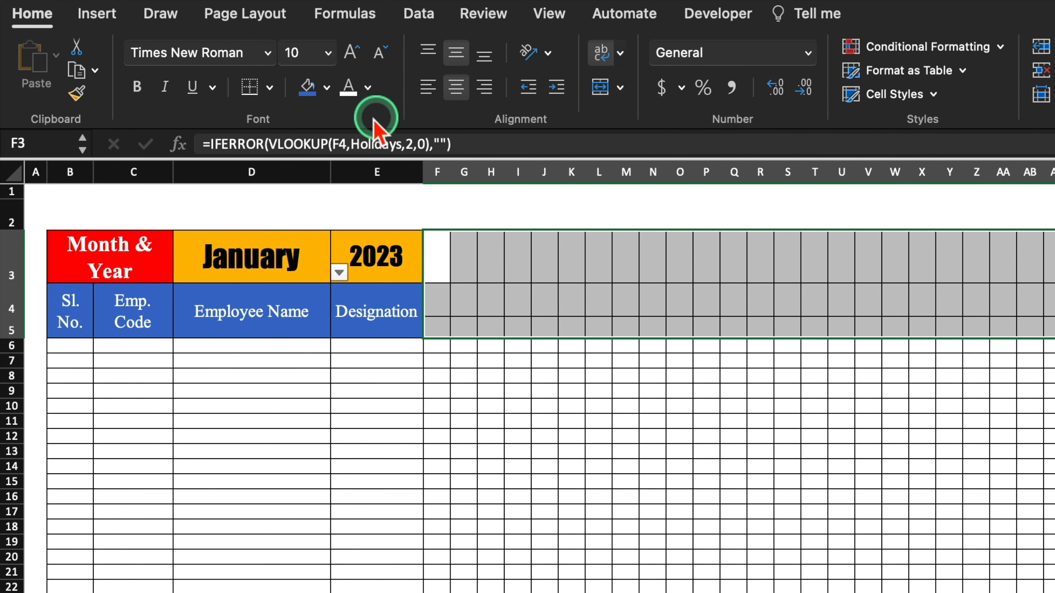
{"action": "left_click", "coordinate": [309, 88]}
{"action": "left_click", "coordinate": [350, 90]}
Step: Enter the formula =DATEVALUE("1"&D3&E3) in F4 to build the first date of the selected month
{"action": "left_click", "coordinate": [437, 299]}
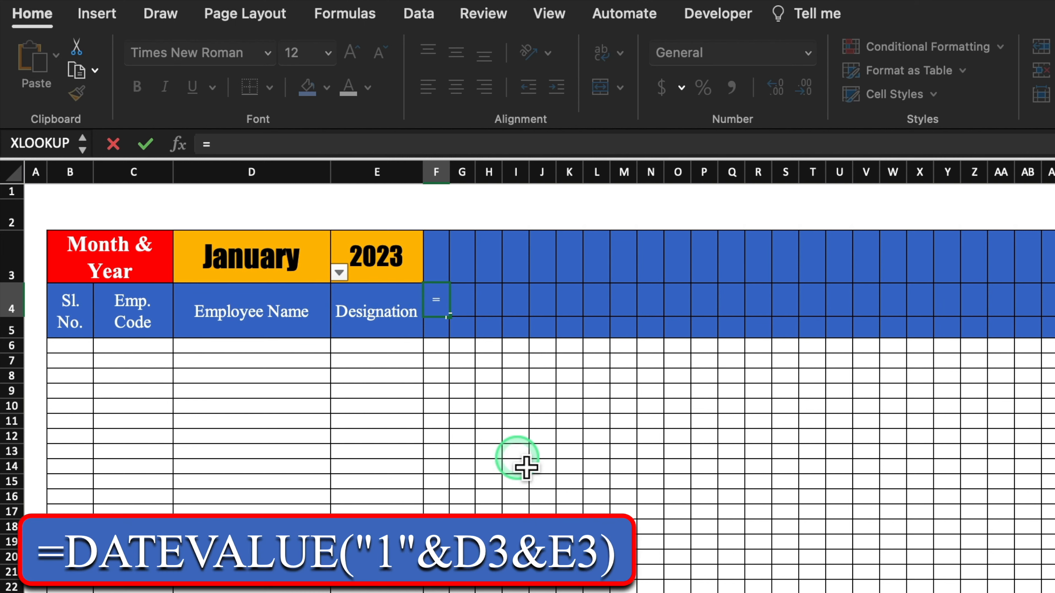
{"action": "type", "text": "date"}
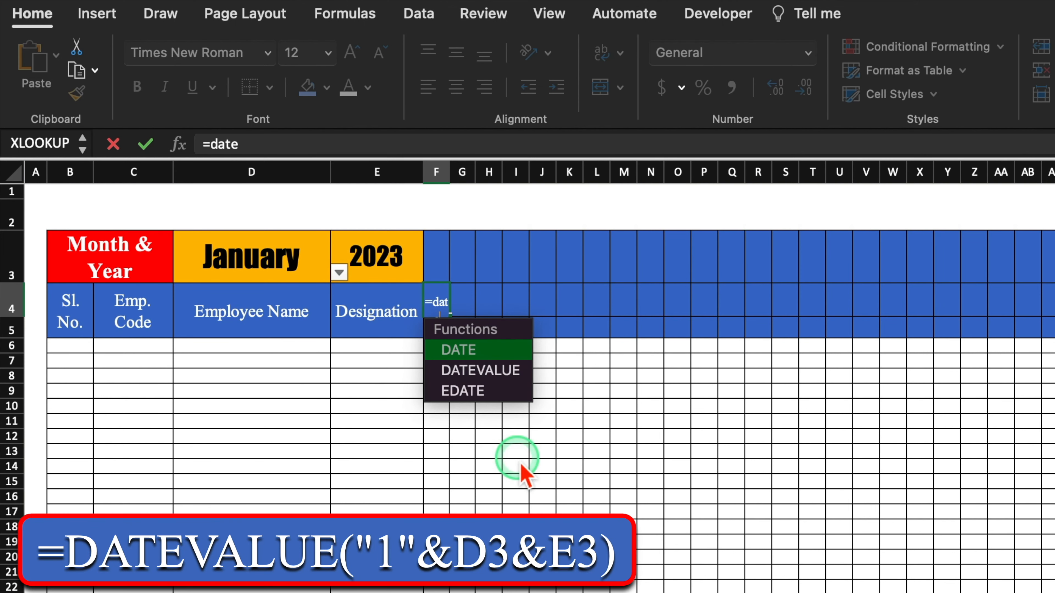
{"action": "double_click", "coordinate": [524, 371]}
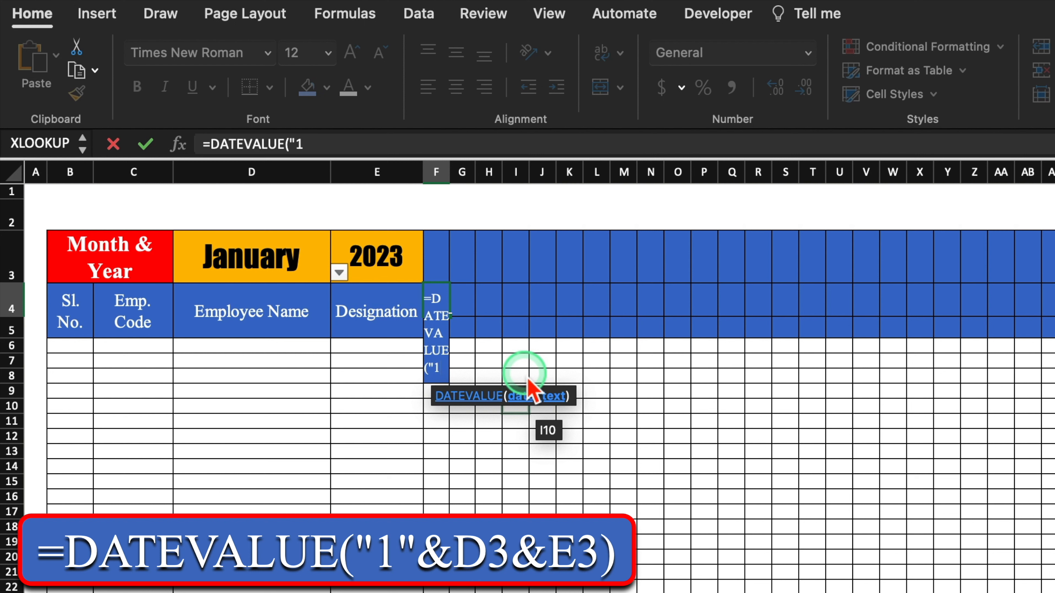
{"action": "type", "text": "\"1\"&"}
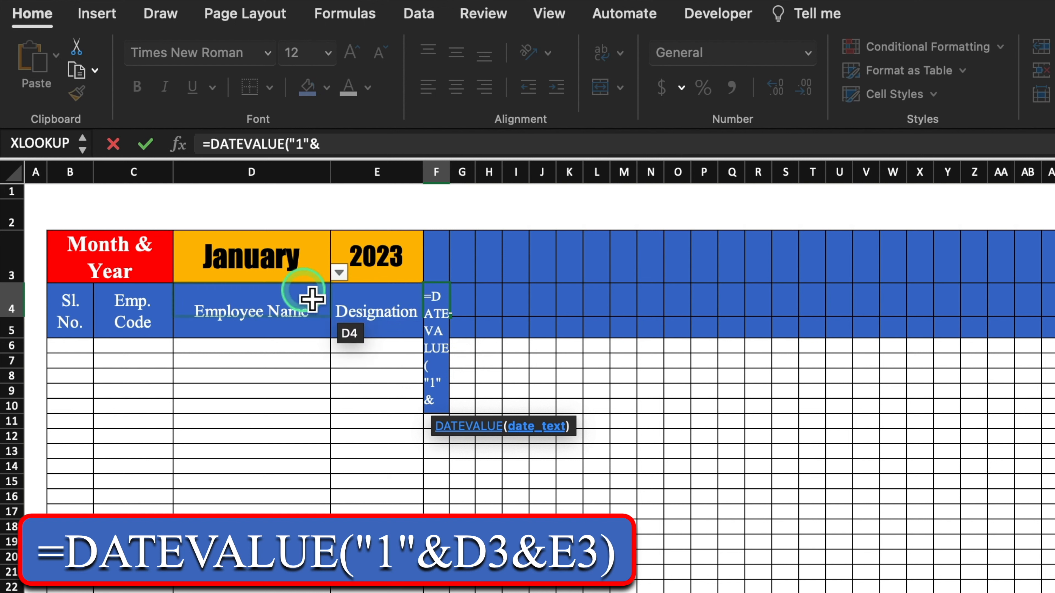
{"action": "left_click", "coordinate": [276, 259]}
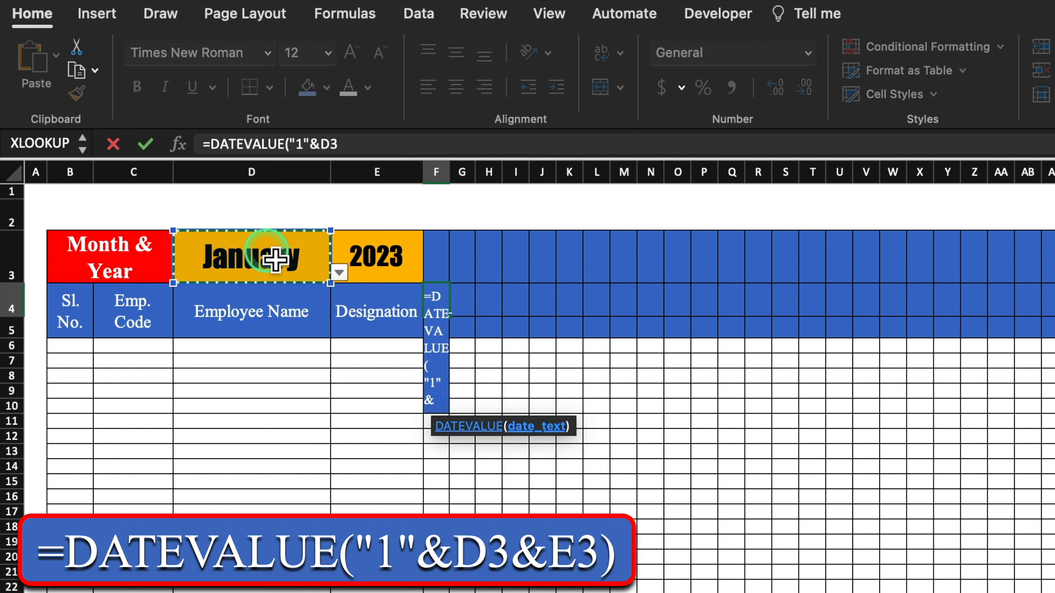
{"action": "type", "text": "&"}
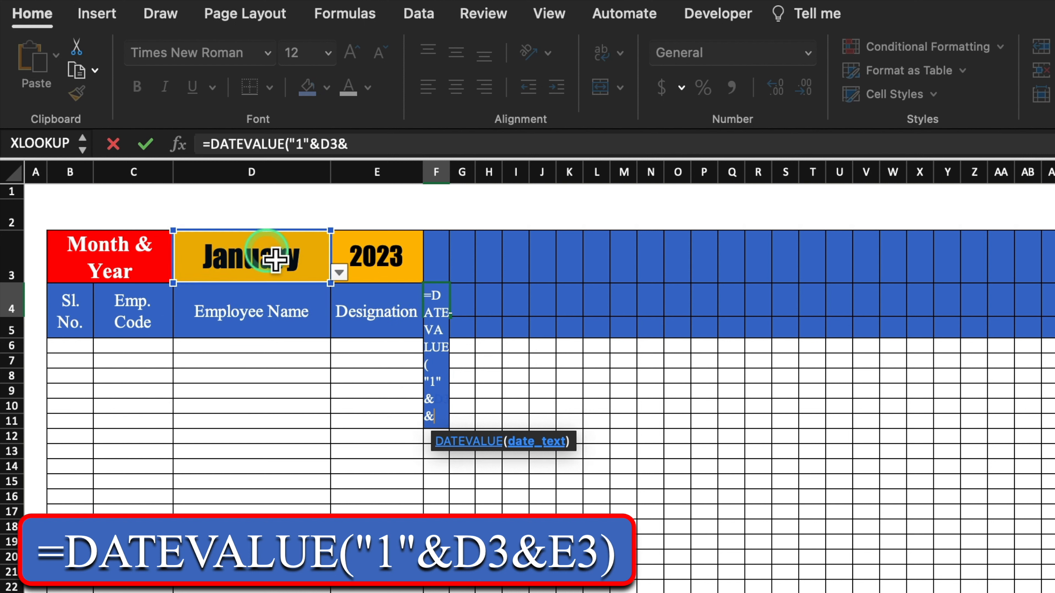
{"action": "left_click", "coordinate": [378, 268]}
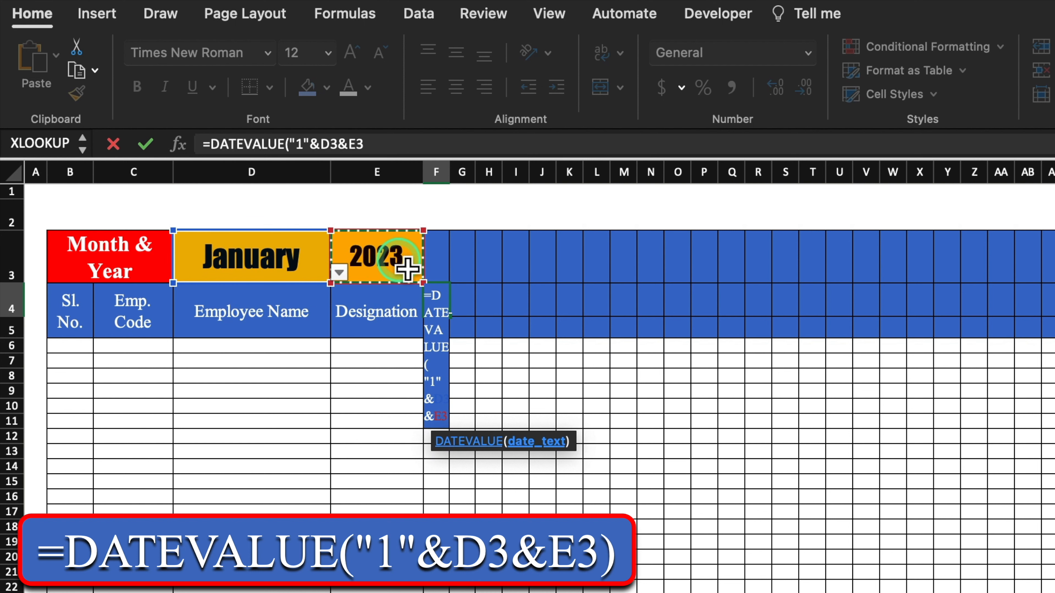
{"action": "type", "text": ")"}
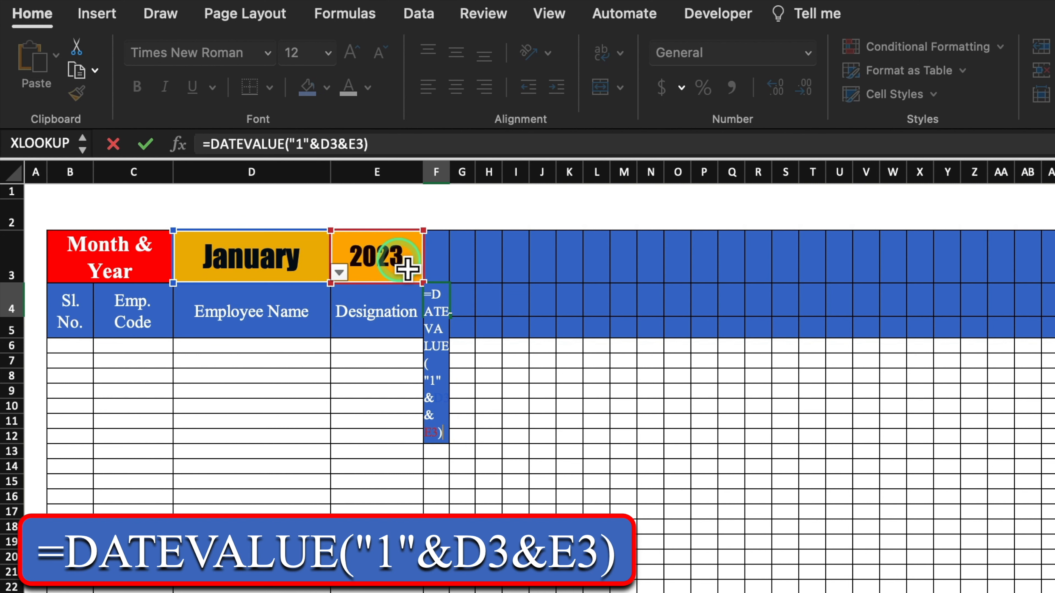
{"action": "key", "text": "Return"}
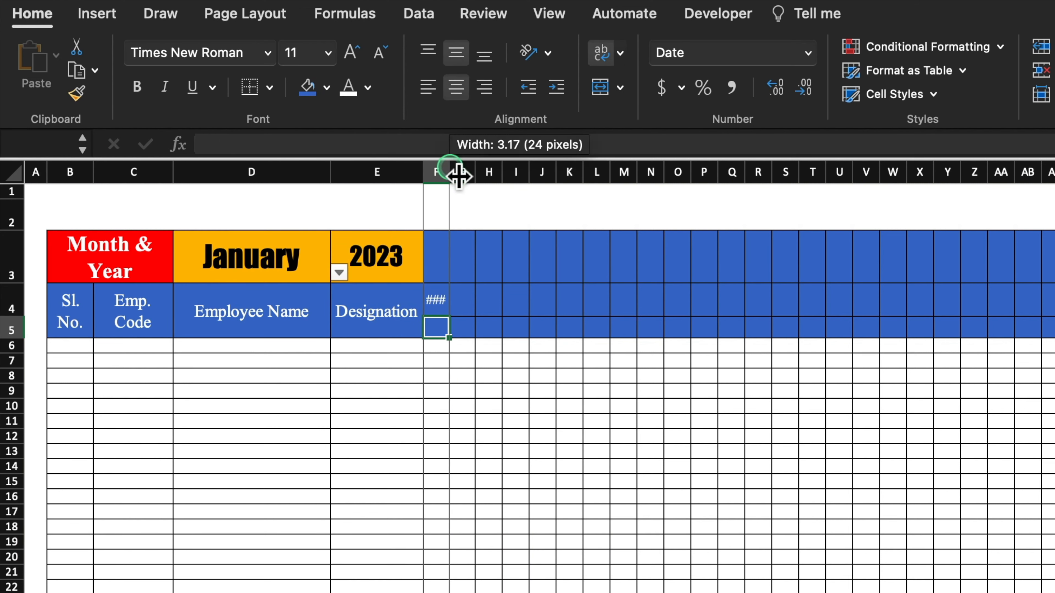
Step: Autofit column F and format F4 as a Date of type 14-Mar
{"action": "double_click", "coordinate": [450, 170]}
{"action": "left_click", "coordinate": [501, 376]}
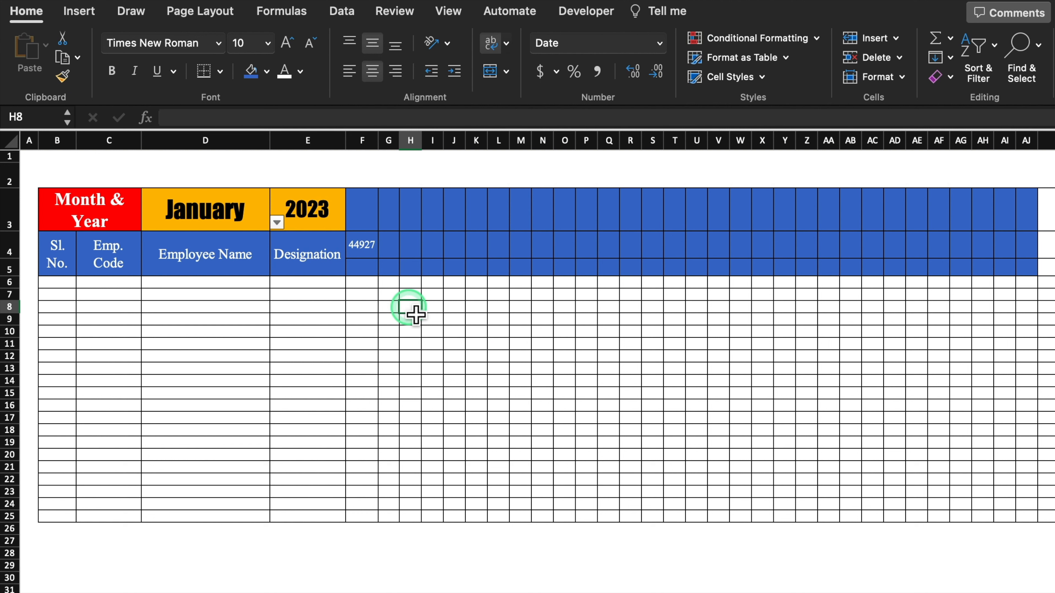
{"action": "left_click", "coordinate": [363, 251]}
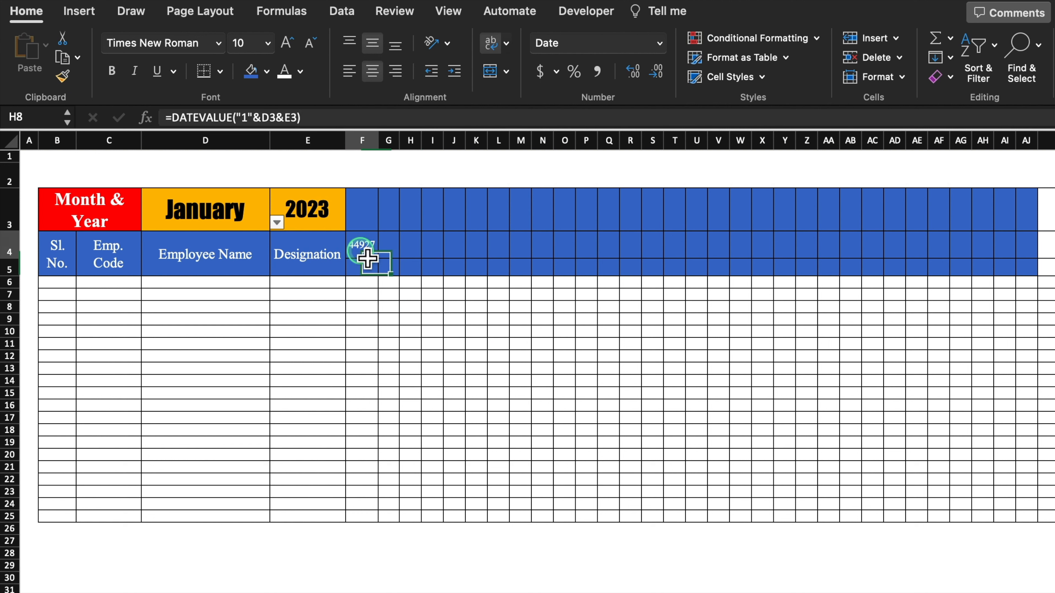
{"action": "right_click", "coordinate": [376, 262]}
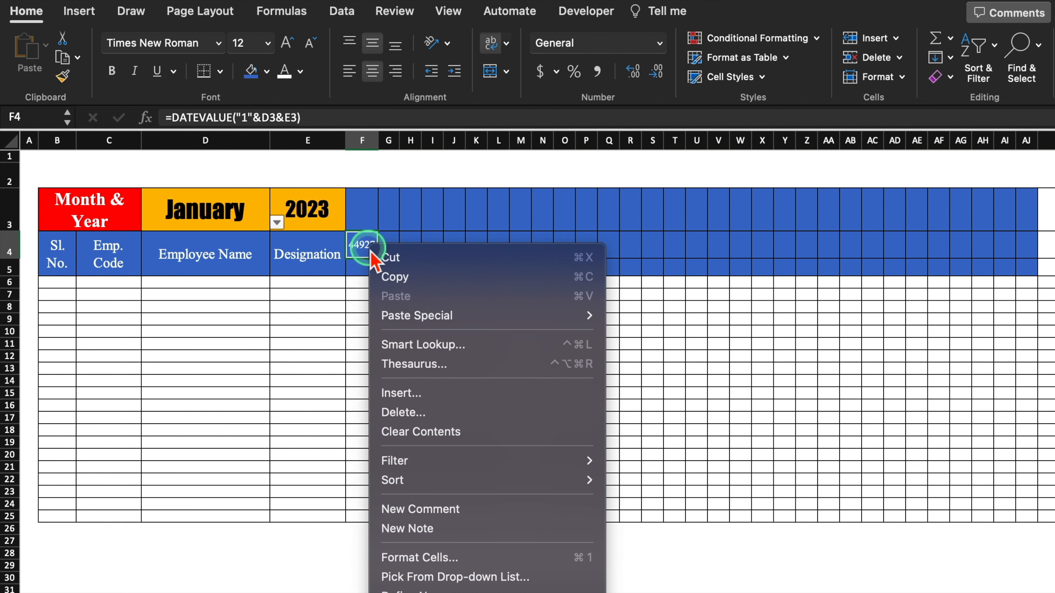
{"action": "left_click", "coordinate": [455, 559]}
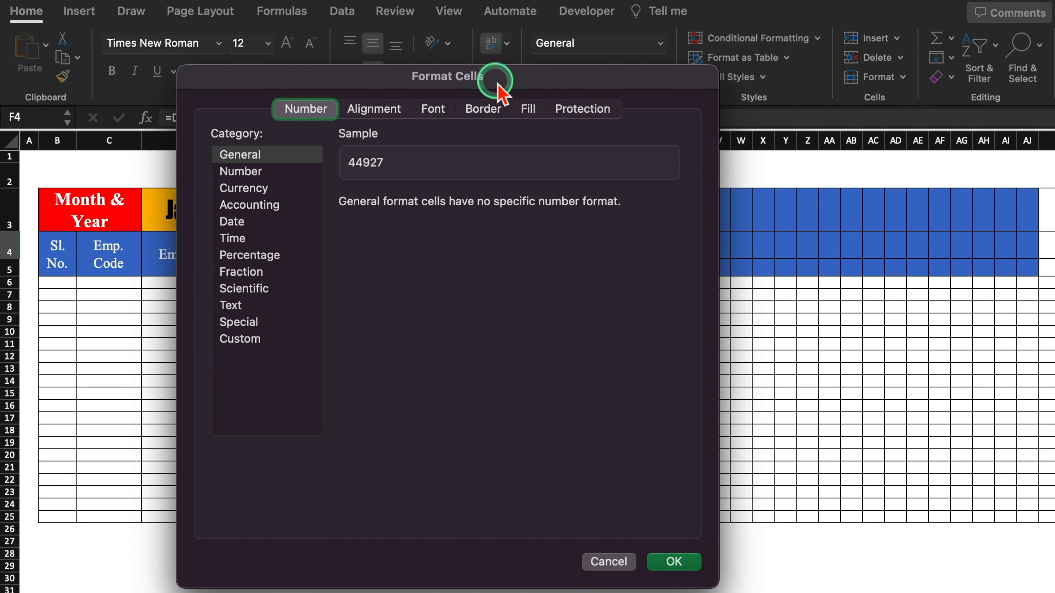
{"action": "left_click", "coordinate": [252, 224]}
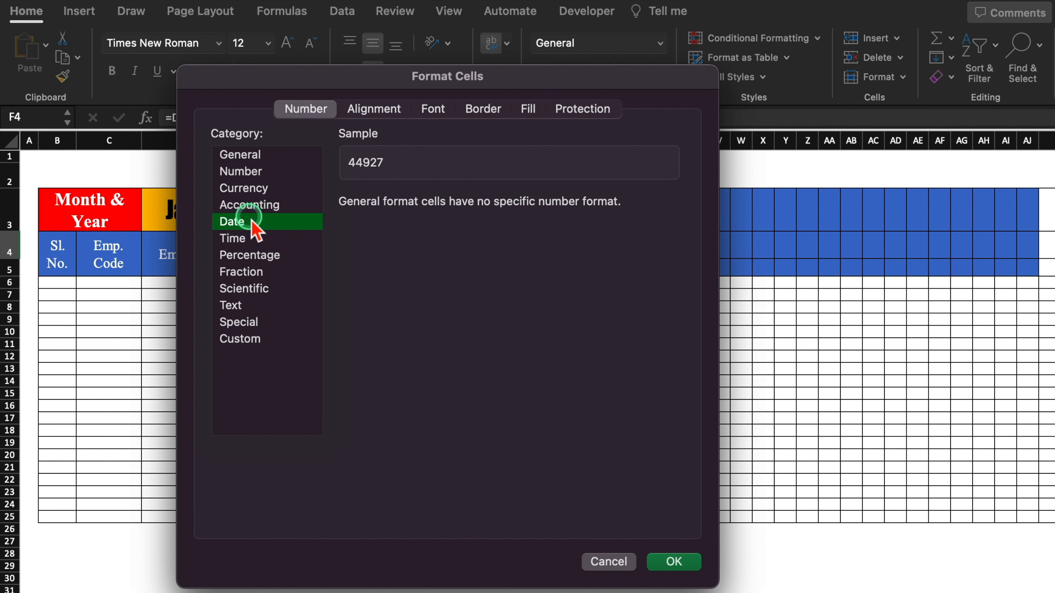
{"action": "left_click", "coordinate": [367, 326]}
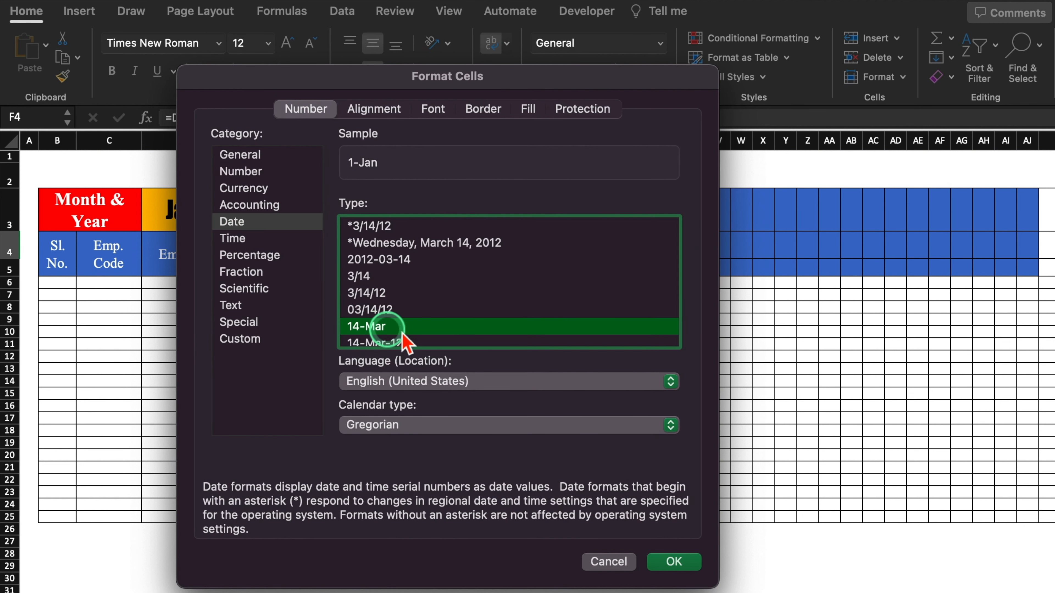
{"action": "left_click", "coordinate": [672, 561]}
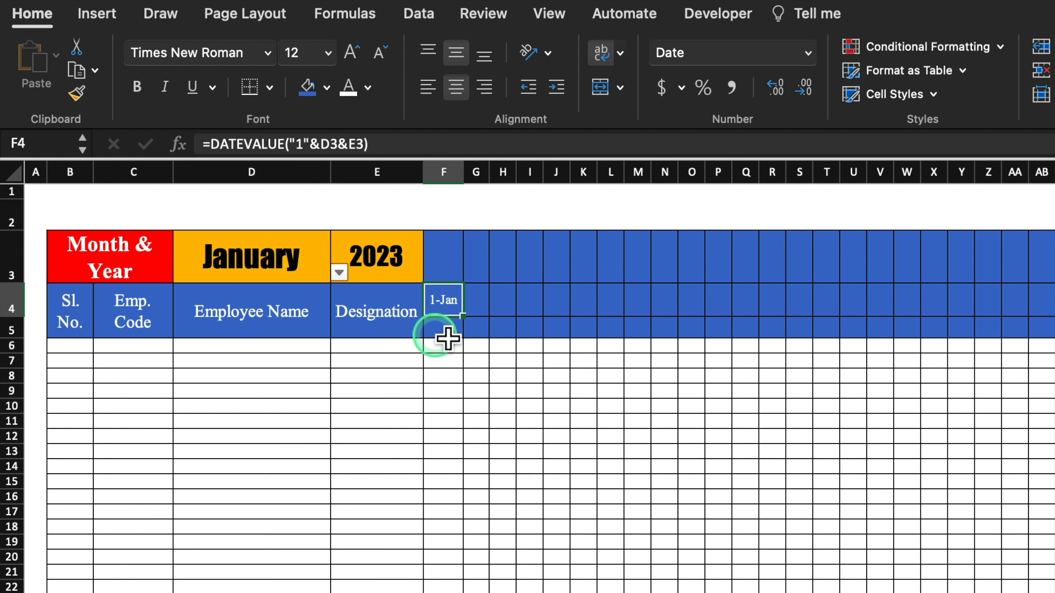
Step: Widen column G and start an IF formula in G4 whose logical test begins with the row-locked reference F$4
{"action": "left_click", "coordinate": [503, 376]}
{"action": "left_click", "coordinate": [477, 306]}
{"action": "left_click_drag", "start_coordinate": [490, 174], "coordinate": [640, 211]}
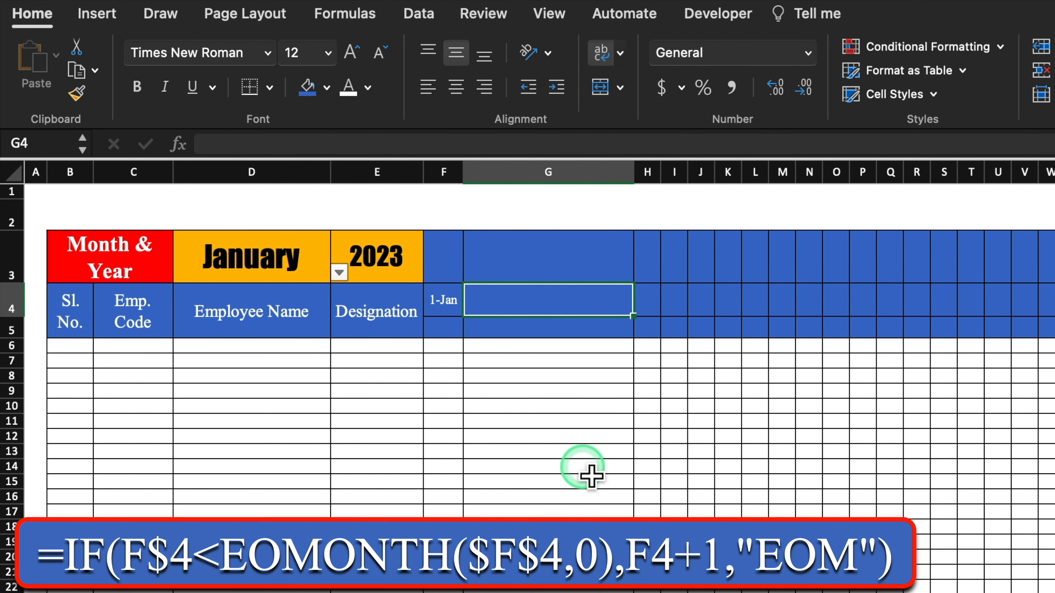
{"action": "type", "text": "="}
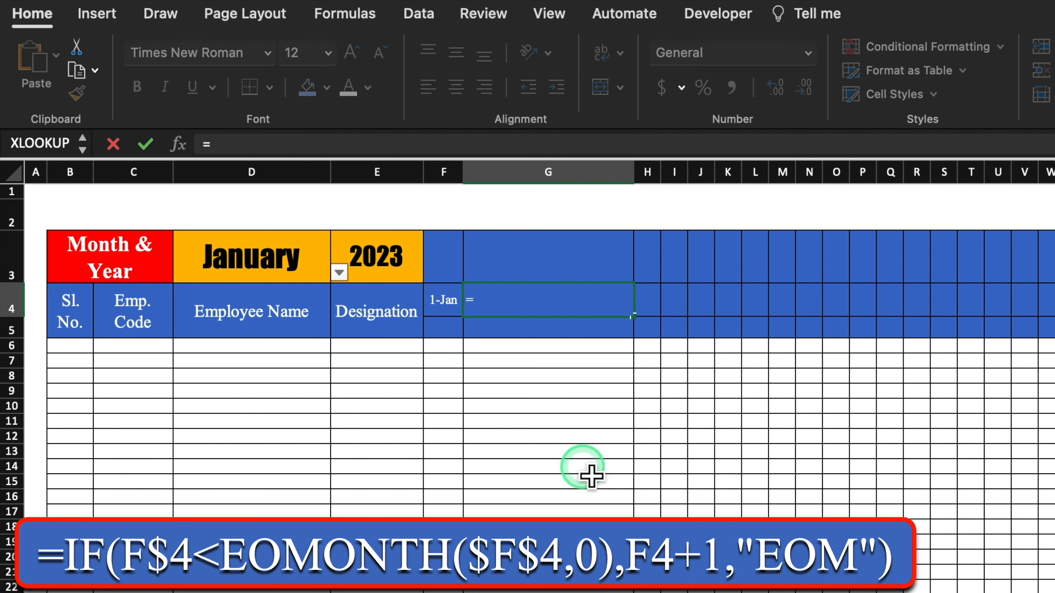
{"action": "type", "text": "if"}
{"action": "double_click", "coordinate": [561, 356]}
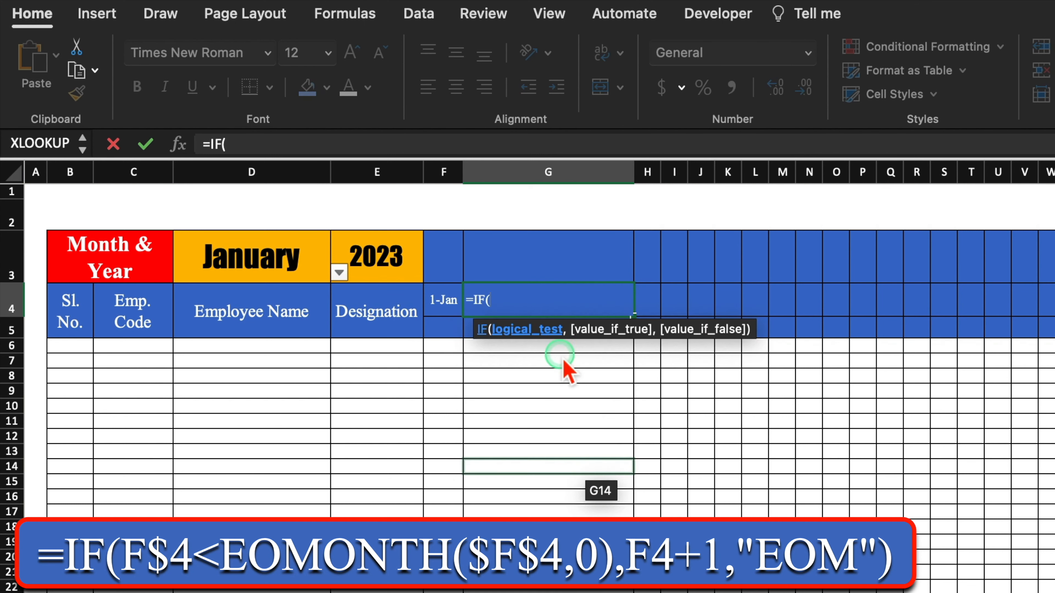
{"action": "left_click", "coordinate": [455, 304]}
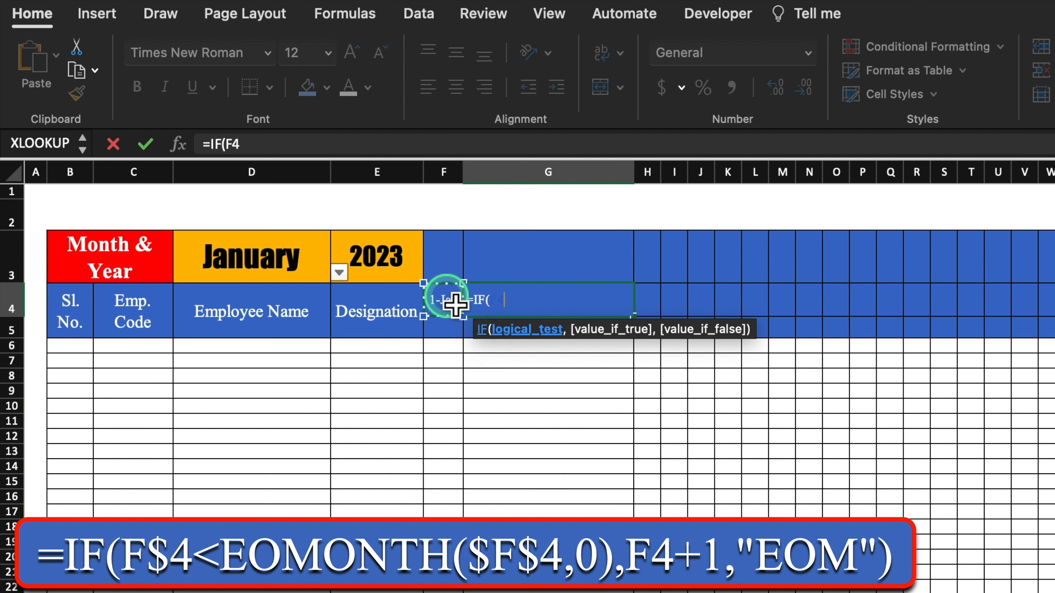
{"action": "left_click", "coordinate": [226, 145]}
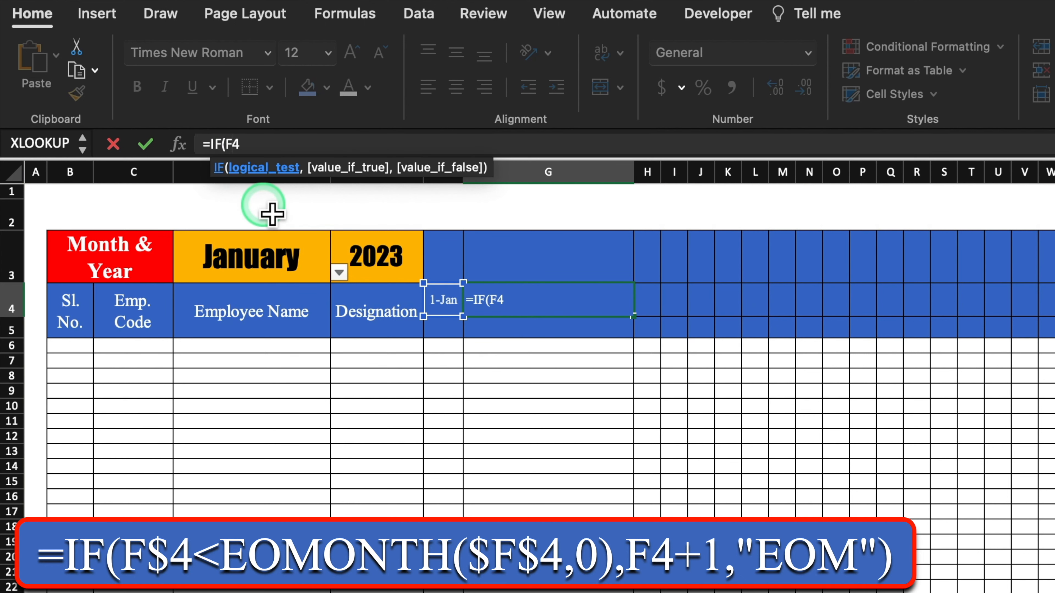
{"action": "type", "text": "$"}
{"action": "left_click", "coordinate": [508, 299]}
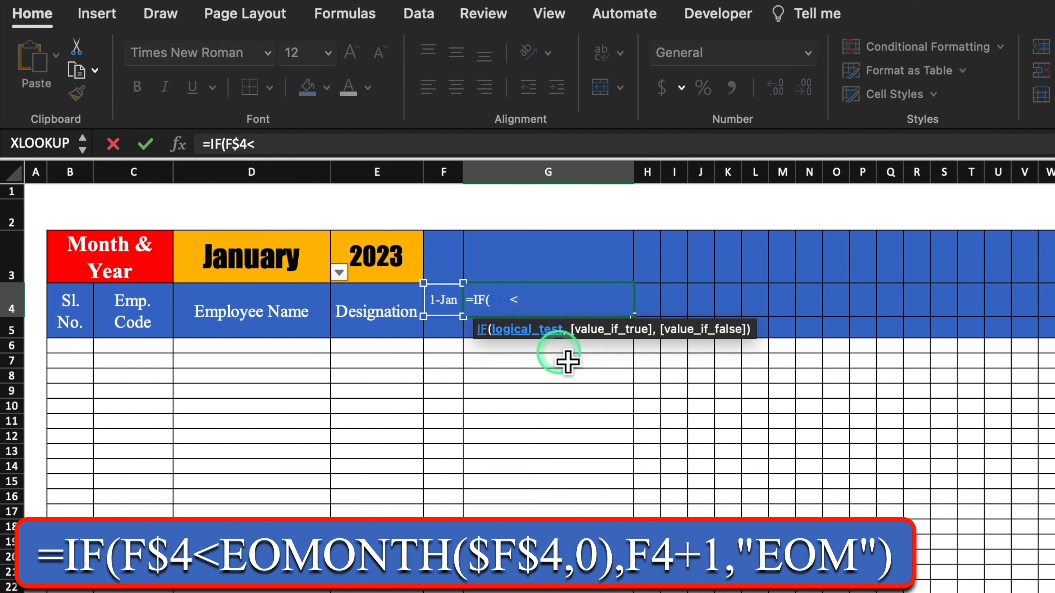
Step: Complete the logical test of the IF formula in G4 as F$4<EOMONTH($F$4,0)
{"action": "type", "text": "<Eom"}
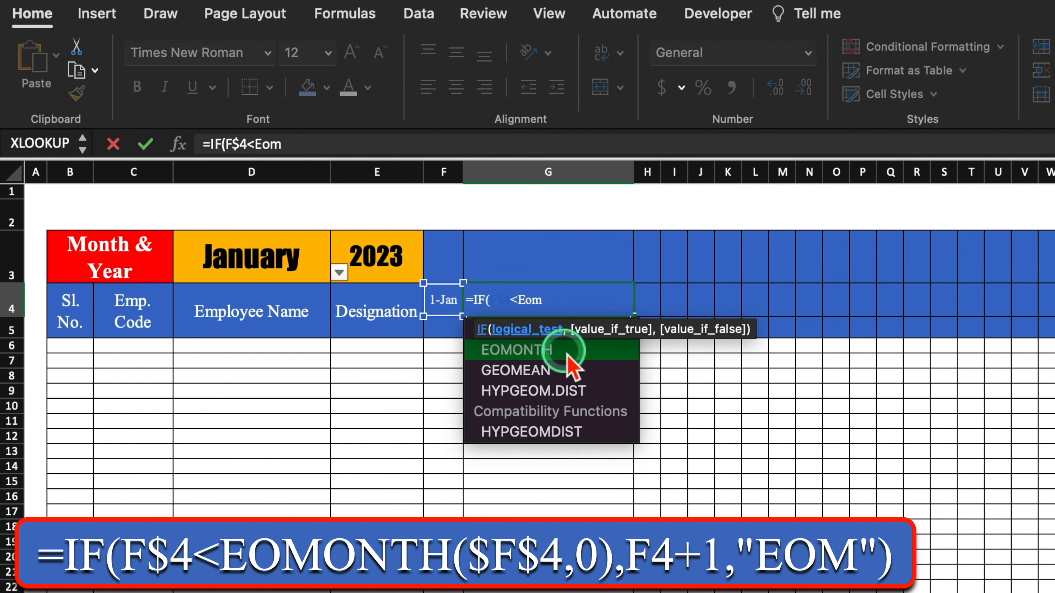
{"action": "double_click", "coordinate": [566, 361]}
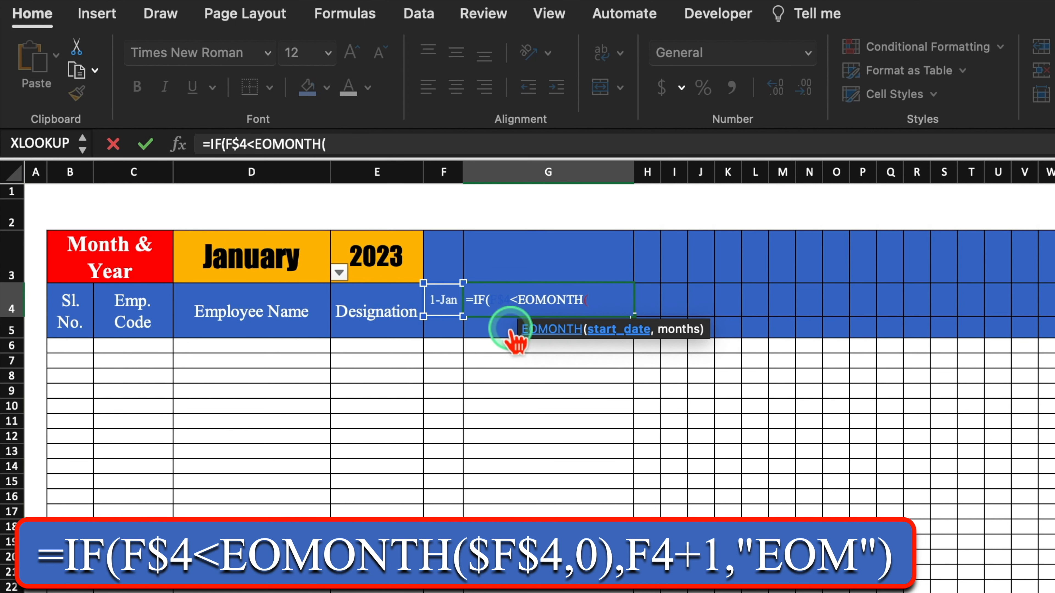
{"action": "left_click", "coordinate": [452, 308]}
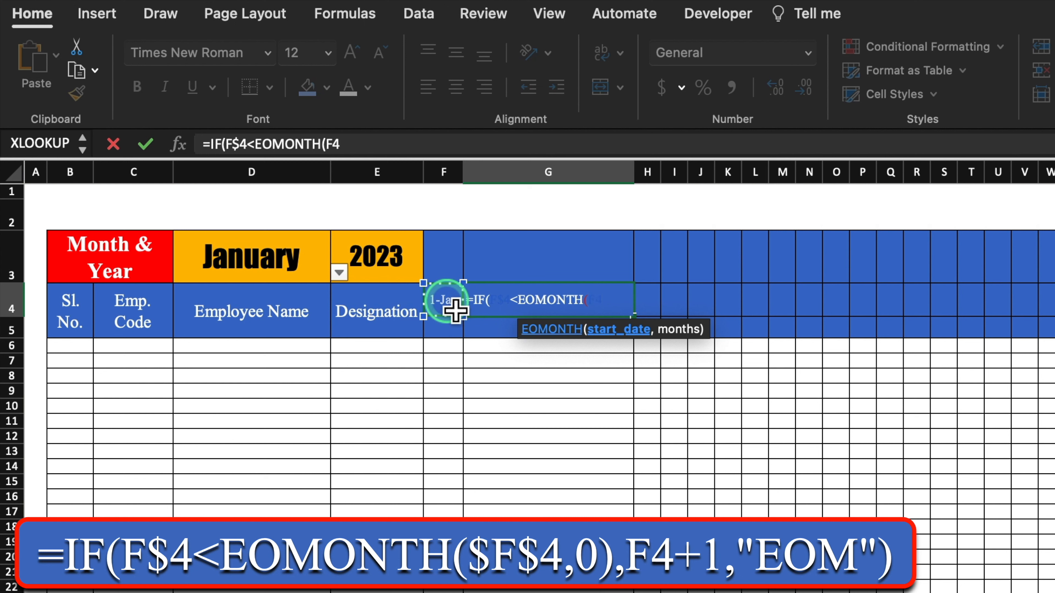
{"action": "key", "text": "F4"}
{"action": "type", "text": ","}
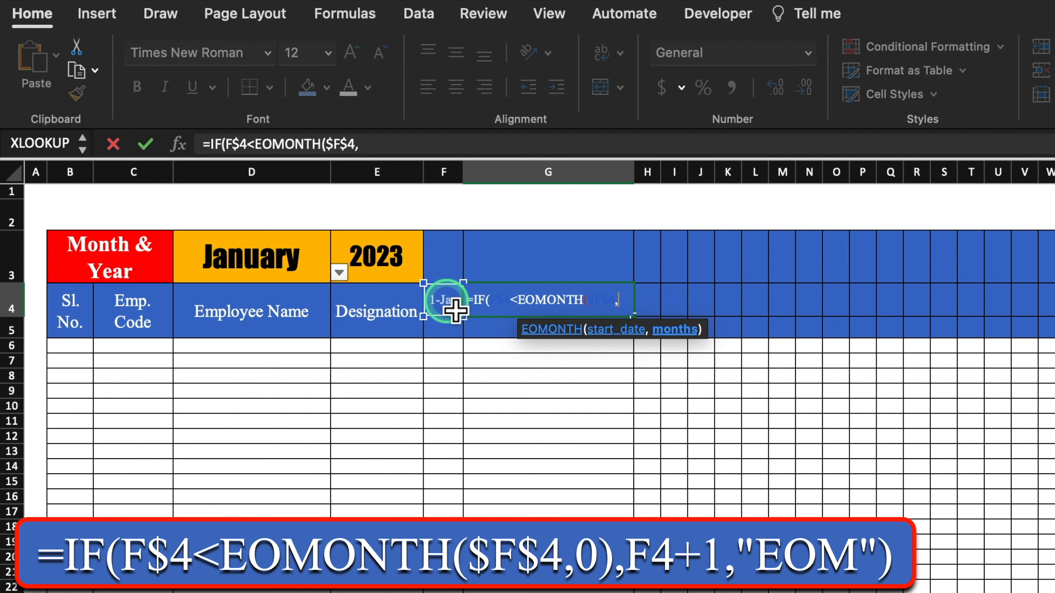
{"action": "type", "text": "0)"}
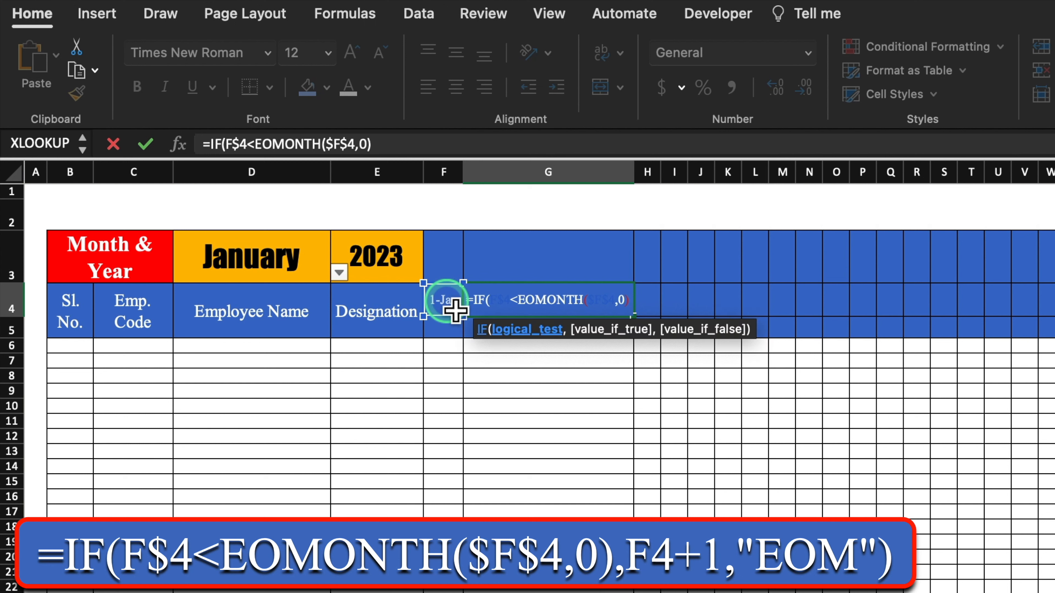
Step: Finish the G4 formula with F4+1 as the true value and "EOM" as the false value, and enter it
{"action": "type", "text": ","}
{"action": "left_click", "coordinate": [455, 310]}
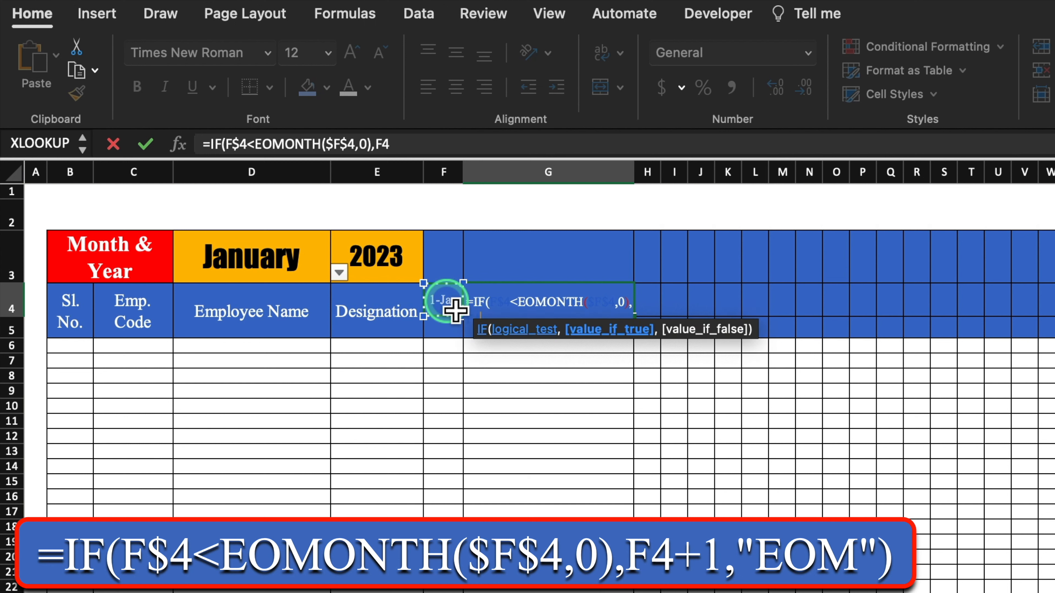
{"action": "type", "text": "+1"}
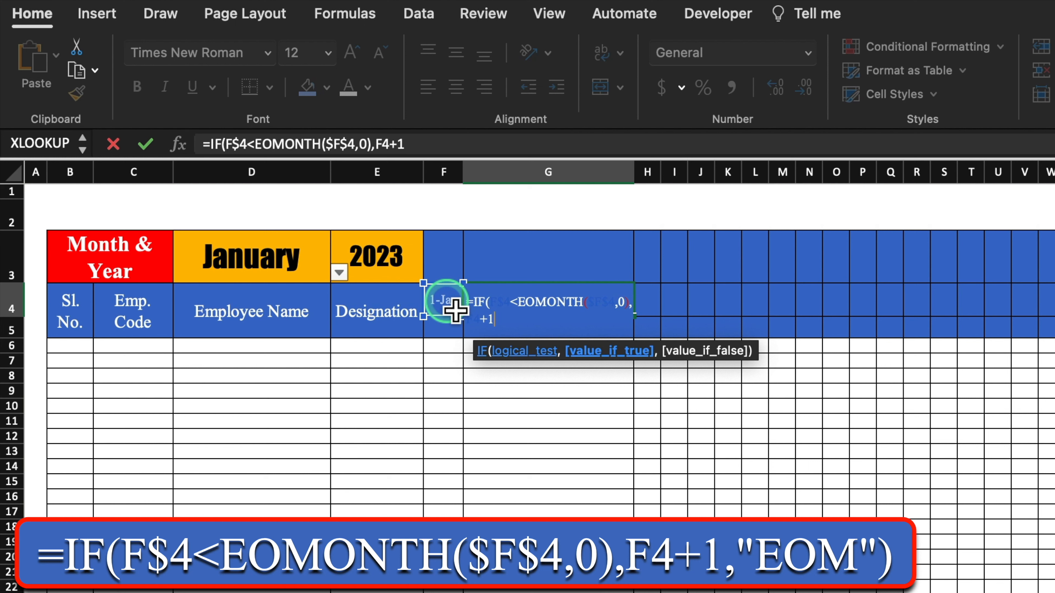
{"action": "type", "text": ","}
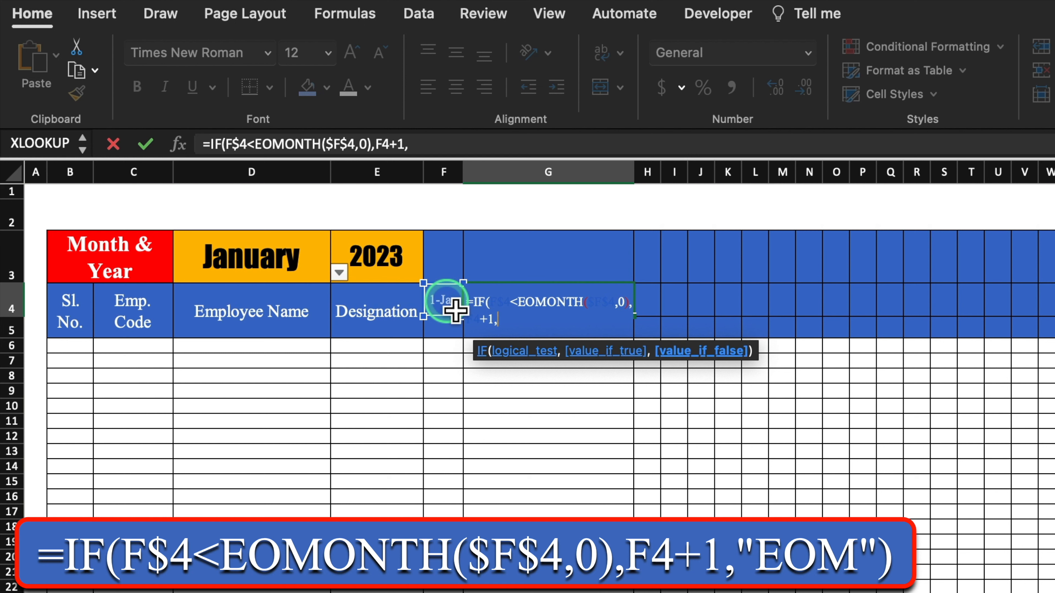
{"action": "type", "text": "\""}
{"action": "type", "text": "EOM\""}
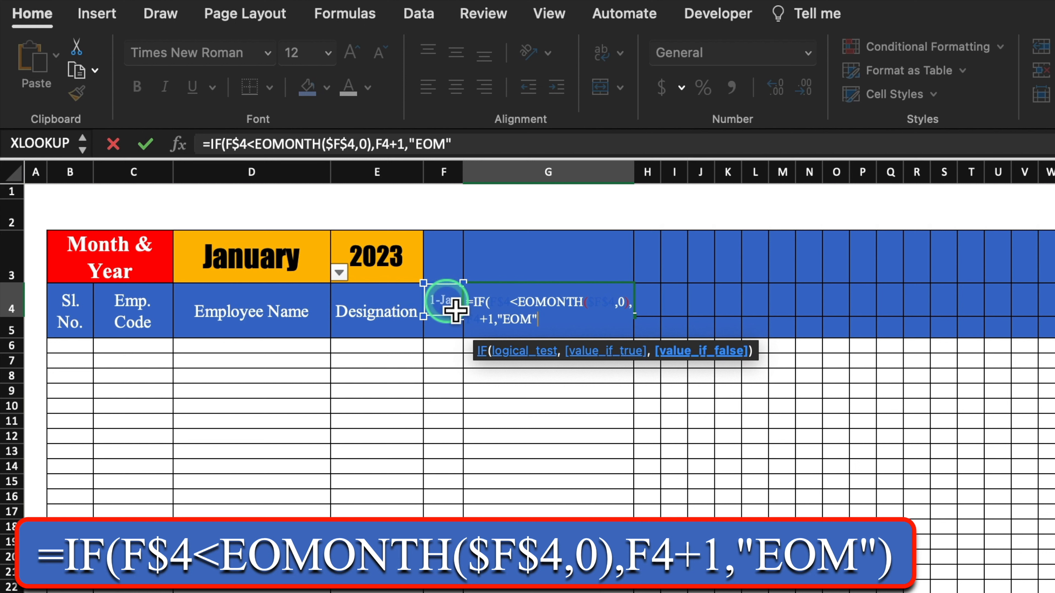
{"action": "type", "text": ")"}
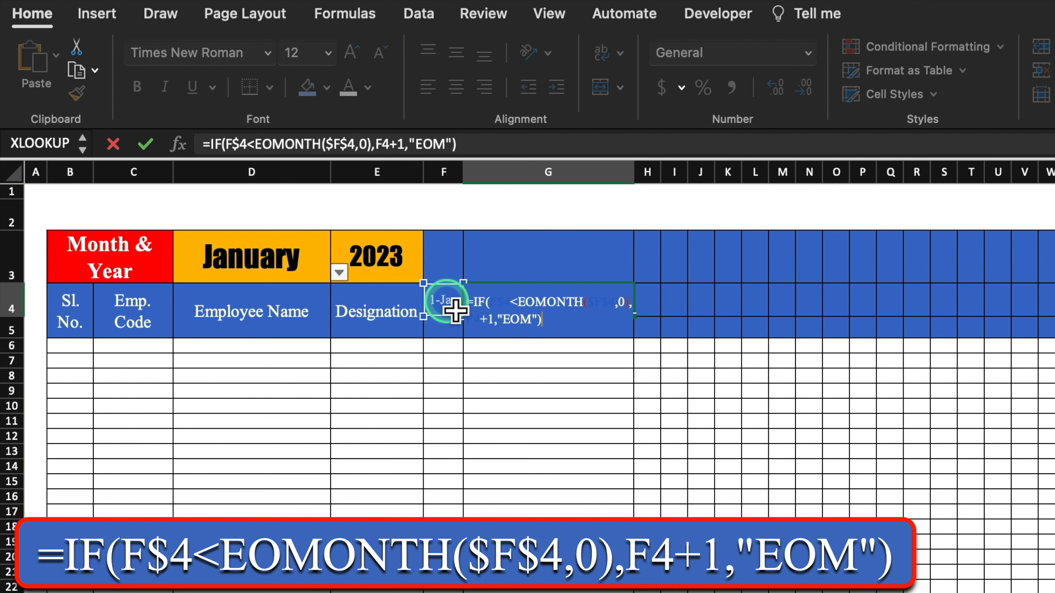
{"action": "key", "text": "Return"}
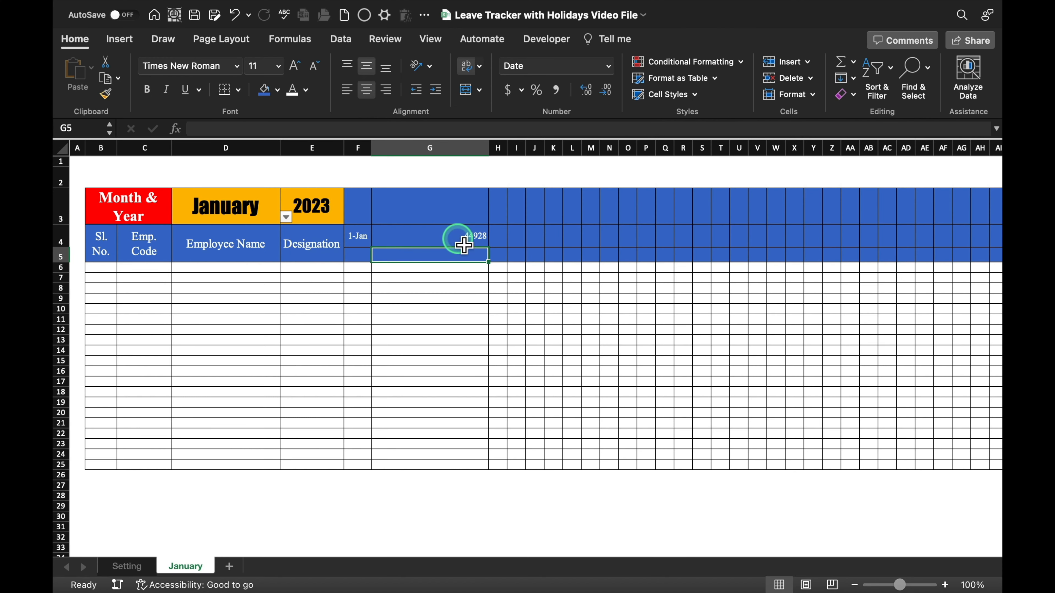
Step: Format G4 as a Date of type 14-Mar and centre it in the cell
{"action": "left_click", "coordinate": [448, 240]}
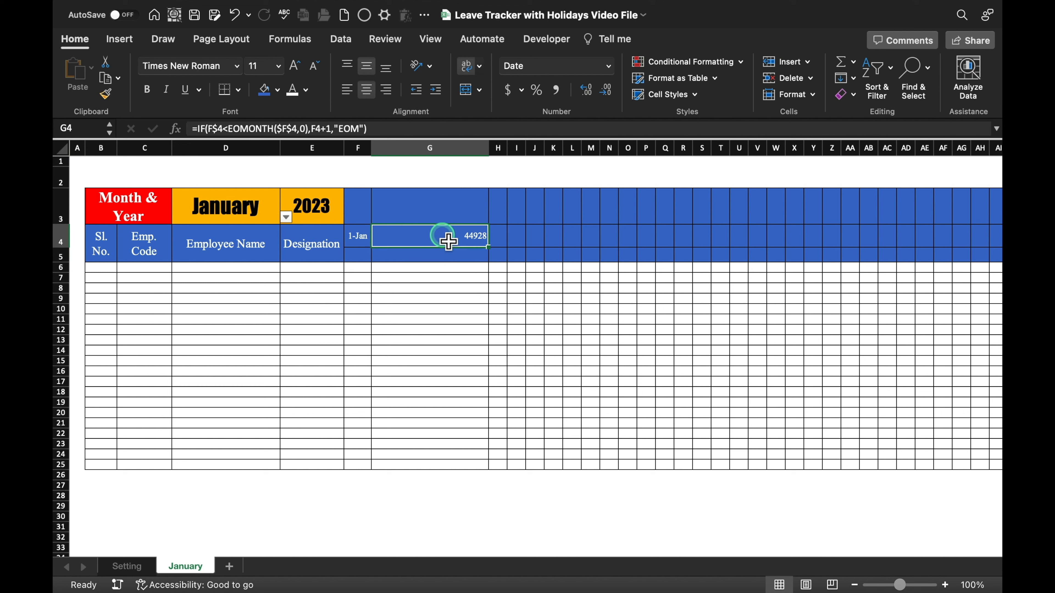
{"action": "right_click", "coordinate": [447, 241]}
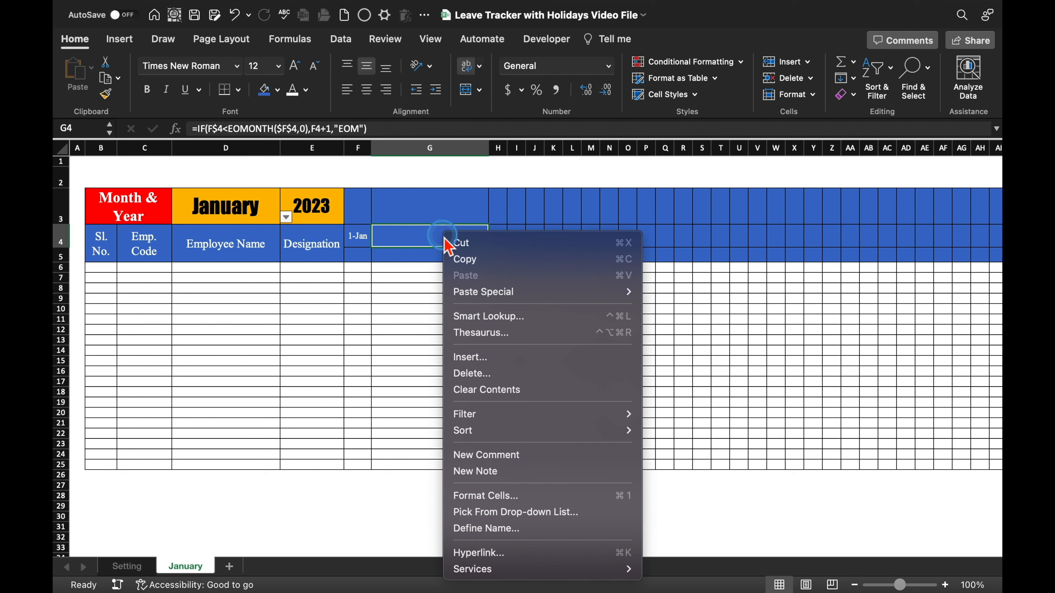
{"action": "left_click", "coordinate": [506, 494]}
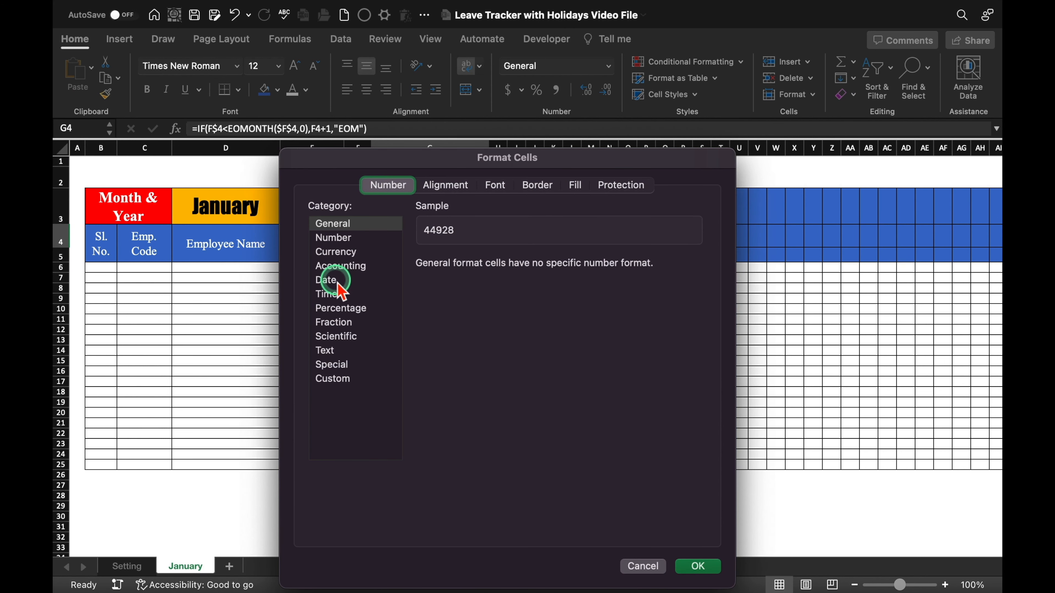
{"action": "left_click", "coordinate": [335, 280]}
{"action": "left_click", "coordinate": [446, 369]}
{"action": "left_click", "coordinate": [609, 482]}
{"action": "left_click", "coordinate": [698, 567]}
{"action": "left_click", "coordinate": [367, 89]}
Step: Narrow column G to fit its date and fill the G4 formula across the header row to AJ4
{"action": "left_click", "coordinate": [450, 150]}
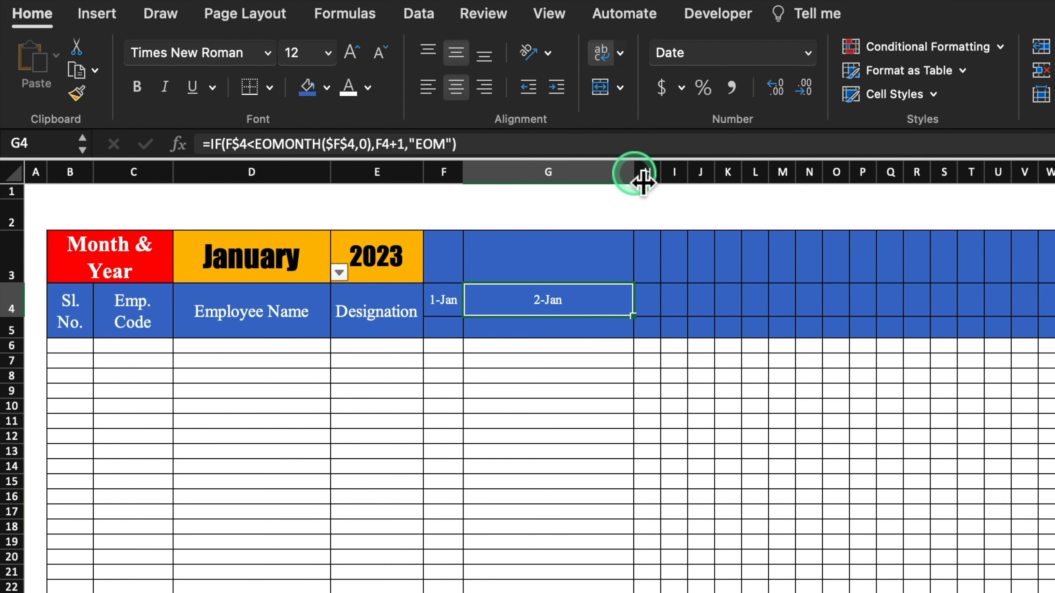
{"action": "left_click_drag", "start_coordinate": [643, 183], "coordinate": [499, 175]}
{"action": "left_click_drag", "start_coordinate": [501, 318], "coordinate": [1051, 317]}
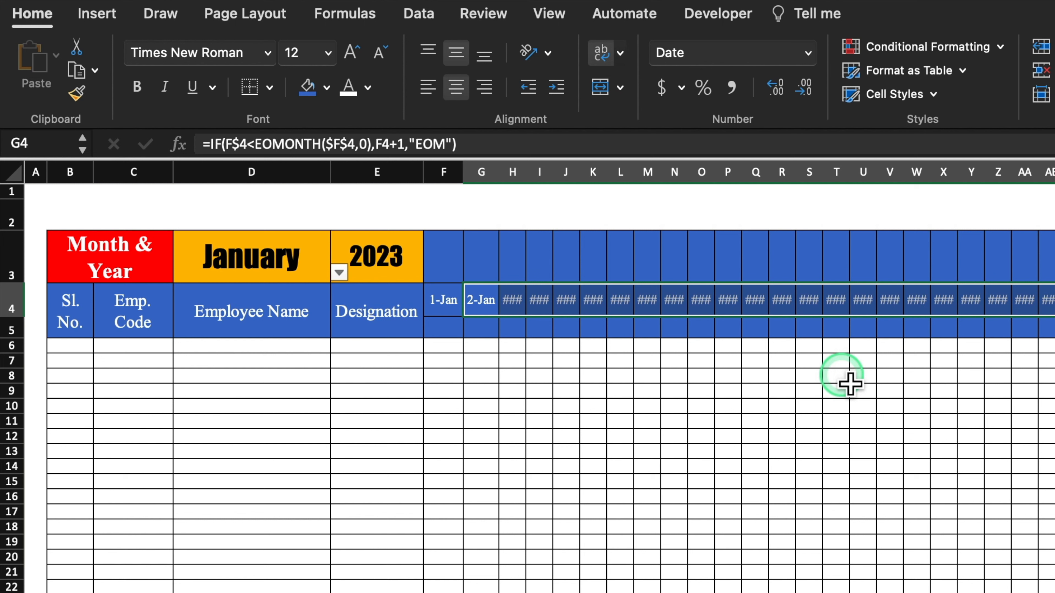
Step: Apply the custom number format DD to the dates in F4:AJ4
{"action": "left_click_drag", "start_coordinate": [448, 304], "coordinate": [1003, 254]}
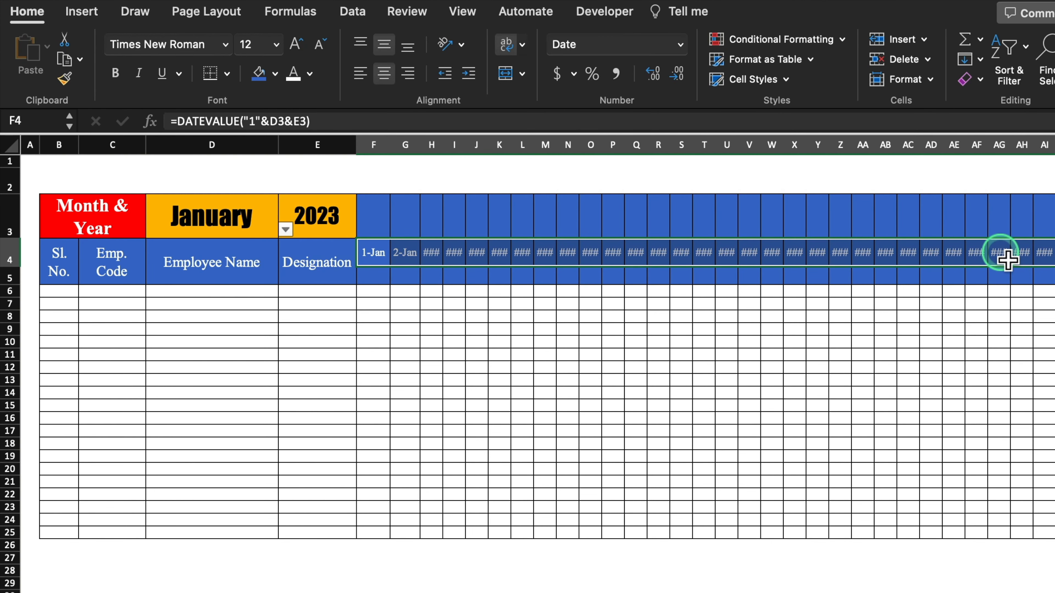
{"action": "right_click", "coordinate": [1003, 257]}
{"action": "left_click", "coordinate": [879, 572]}
{"action": "left_click_drag", "start_coordinate": [899, 154], "coordinate": [655, 68]}
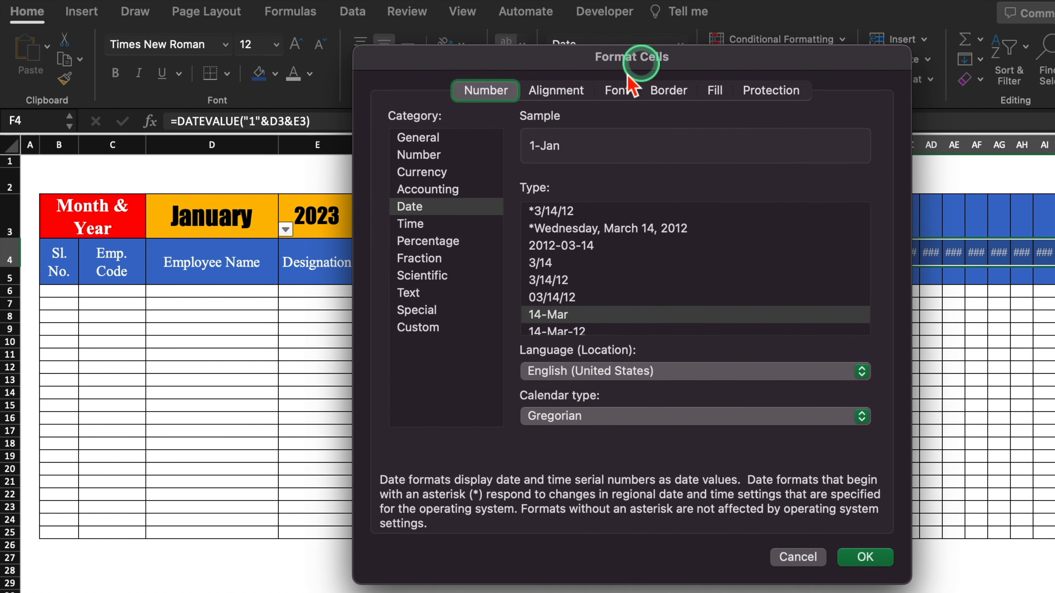
{"action": "left_click", "coordinate": [430, 327]}
{"action": "left_click", "coordinate": [676, 212]}
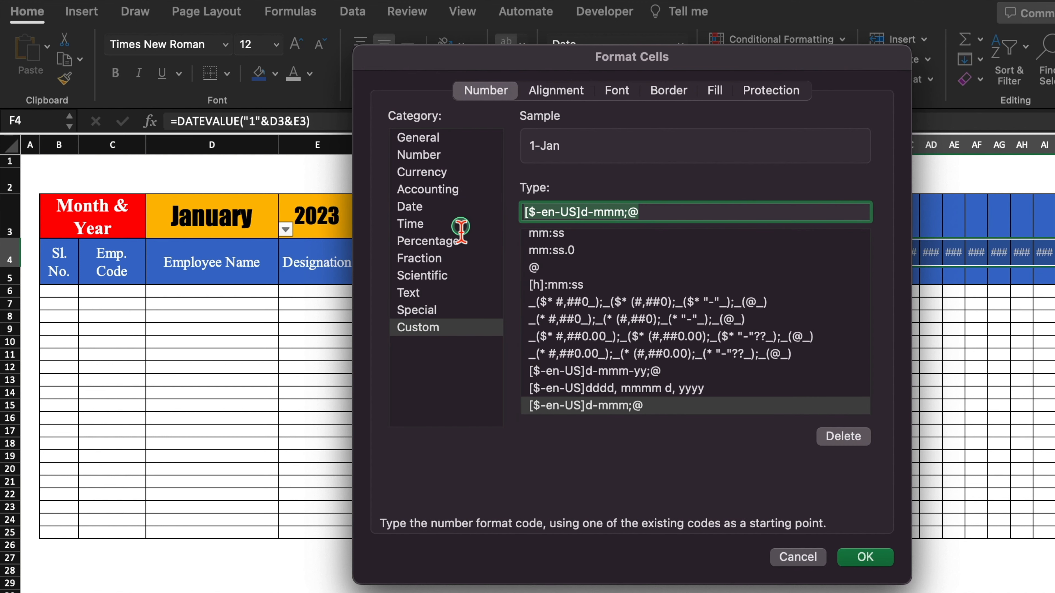
{"action": "key", "text": "BackSpace"}
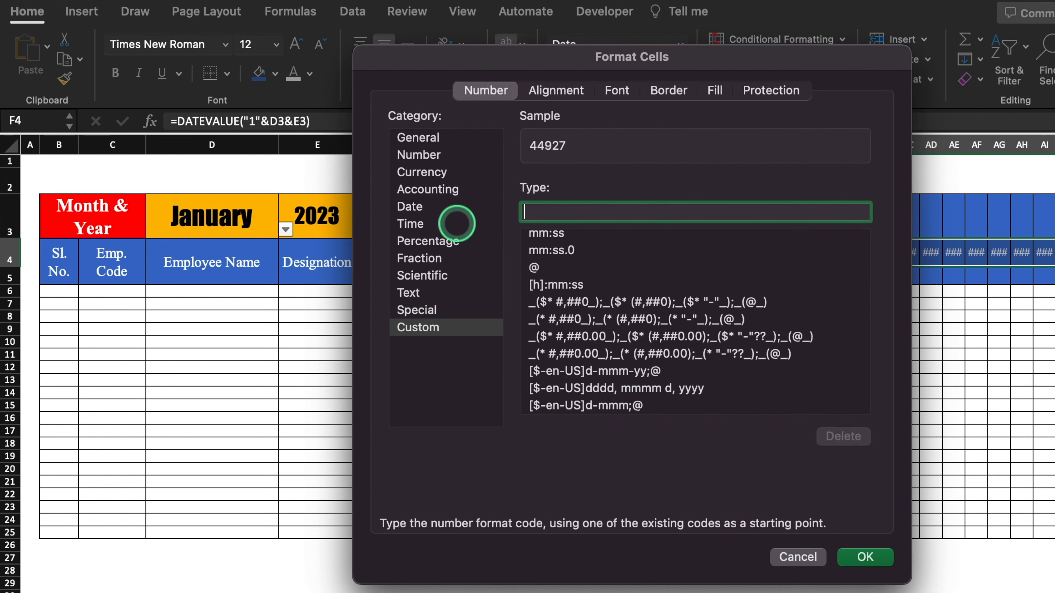
{"action": "type", "text": "DD"}
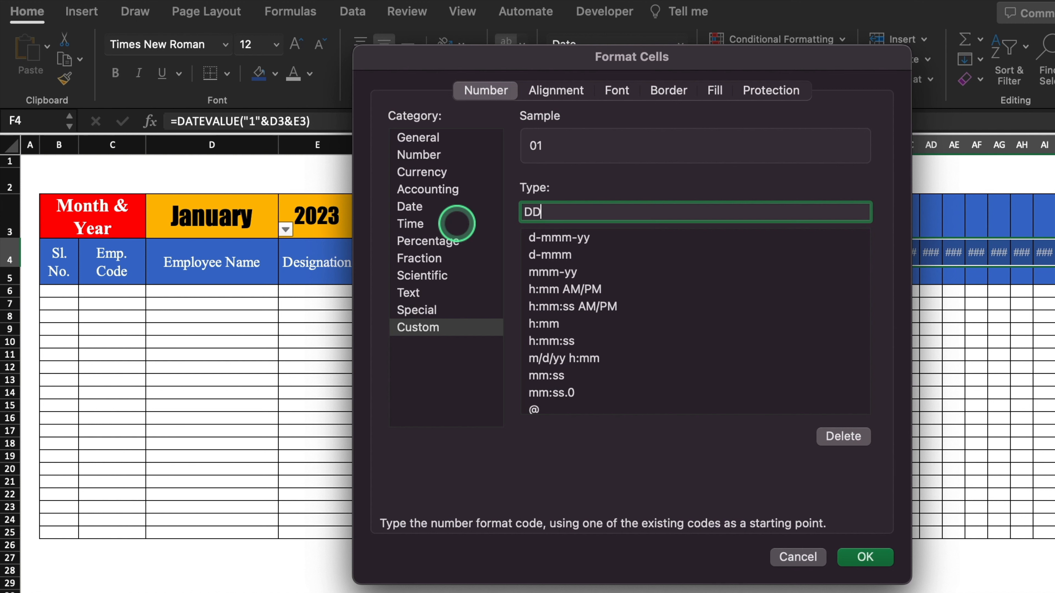
{"action": "left_click", "coordinate": [880, 557]}
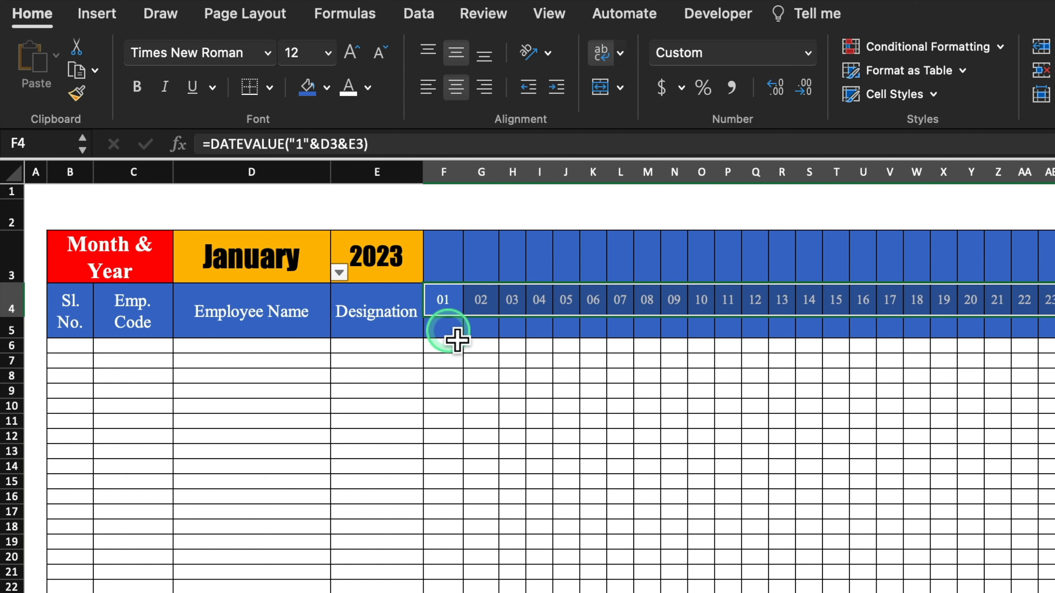
Step: Enter the weekday formula =TEXT(F4,"DDD") in F5 and fill it across to AJ5
{"action": "left_click", "coordinate": [448, 331]}
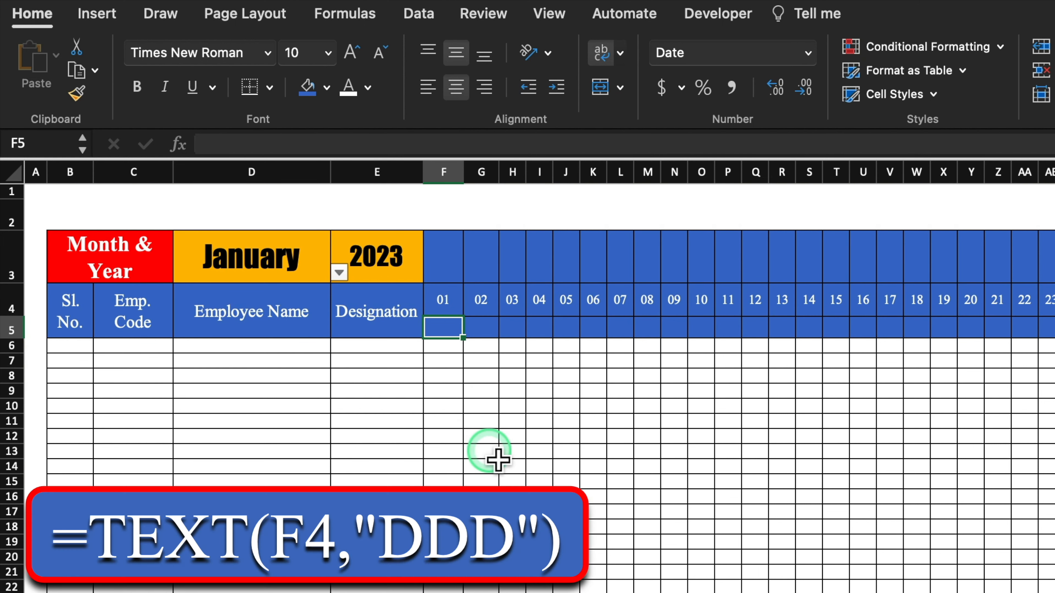
{"action": "type", "text": "=text"}
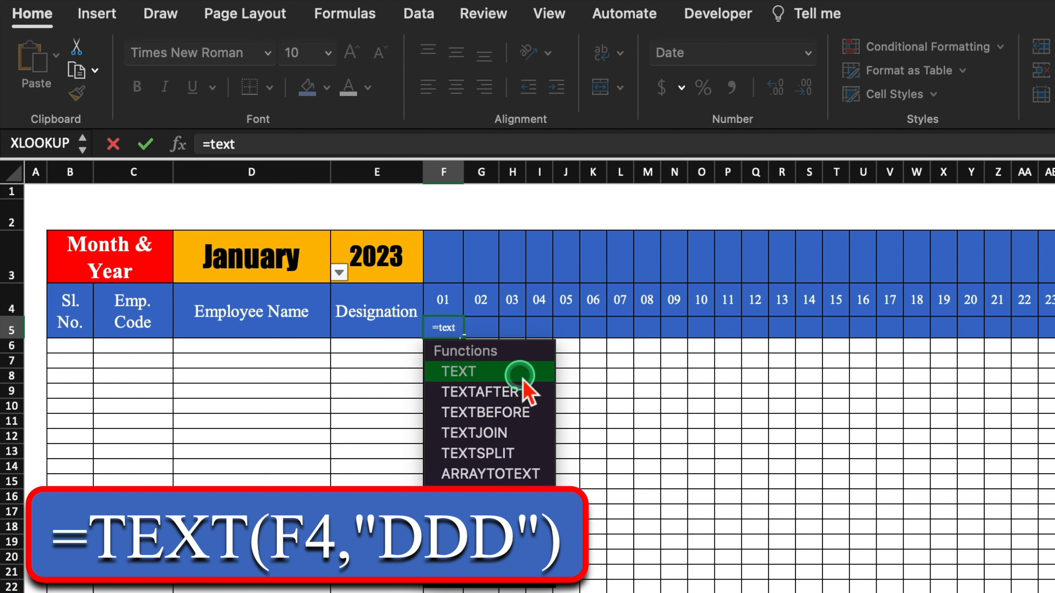
{"action": "double_click", "coordinate": [520, 370]}
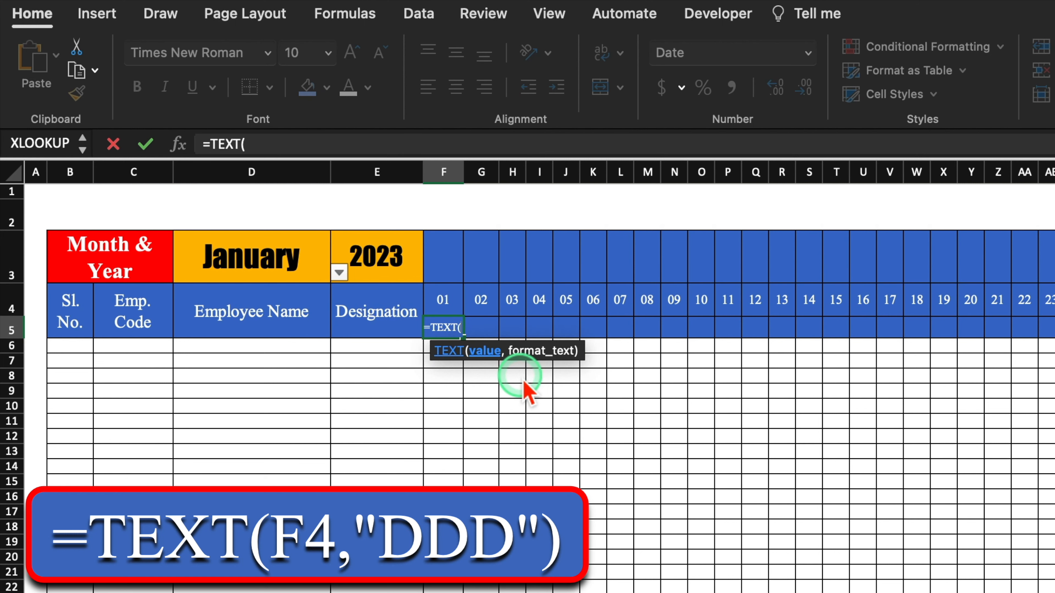
{"action": "left_click", "coordinate": [459, 308]}
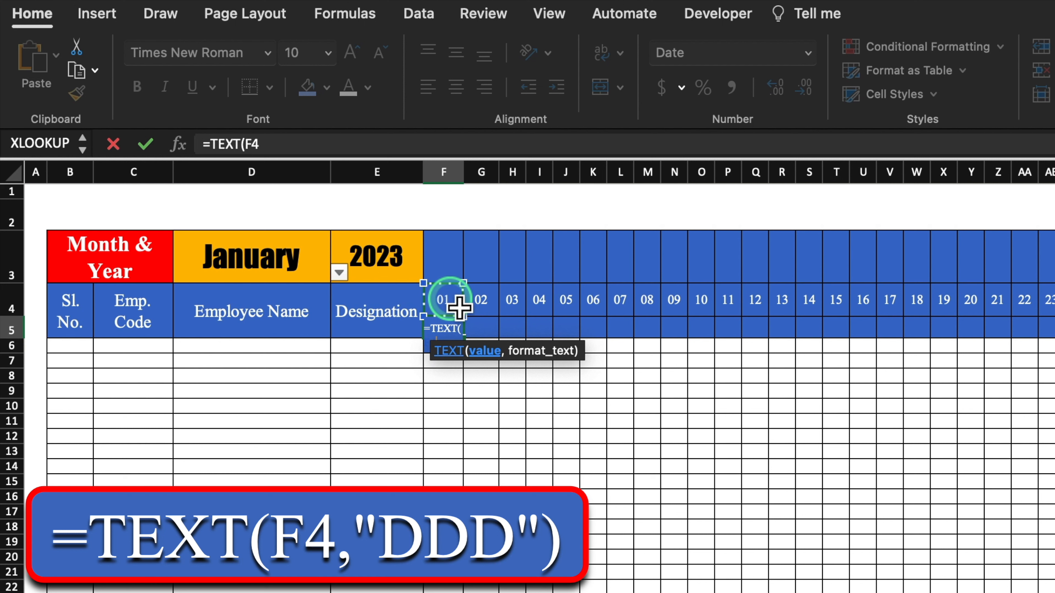
{"action": "type", "text": ",\"DDD"}
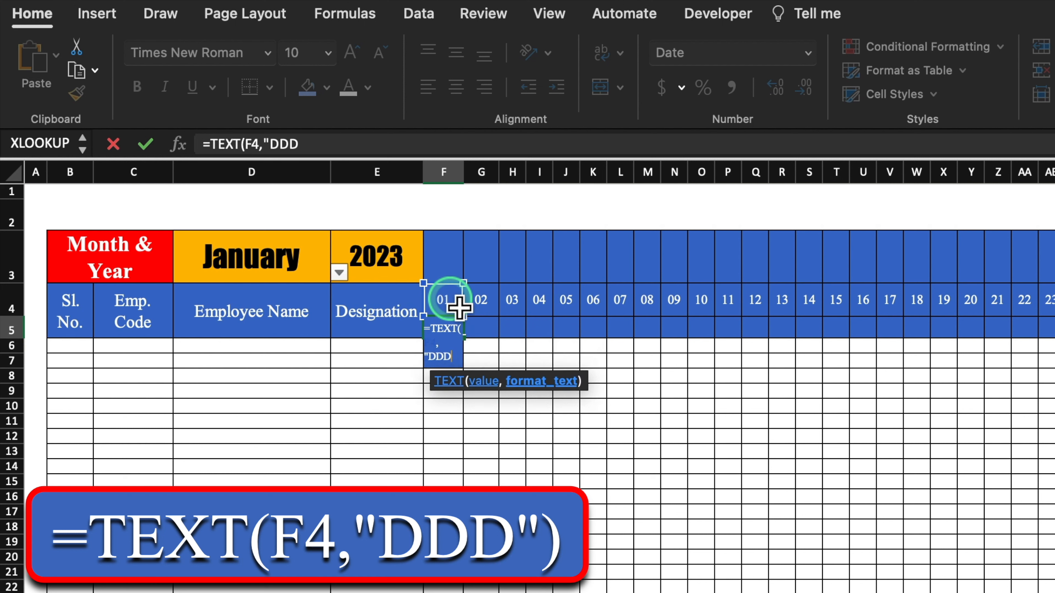
{"action": "type", "text": "\")"}
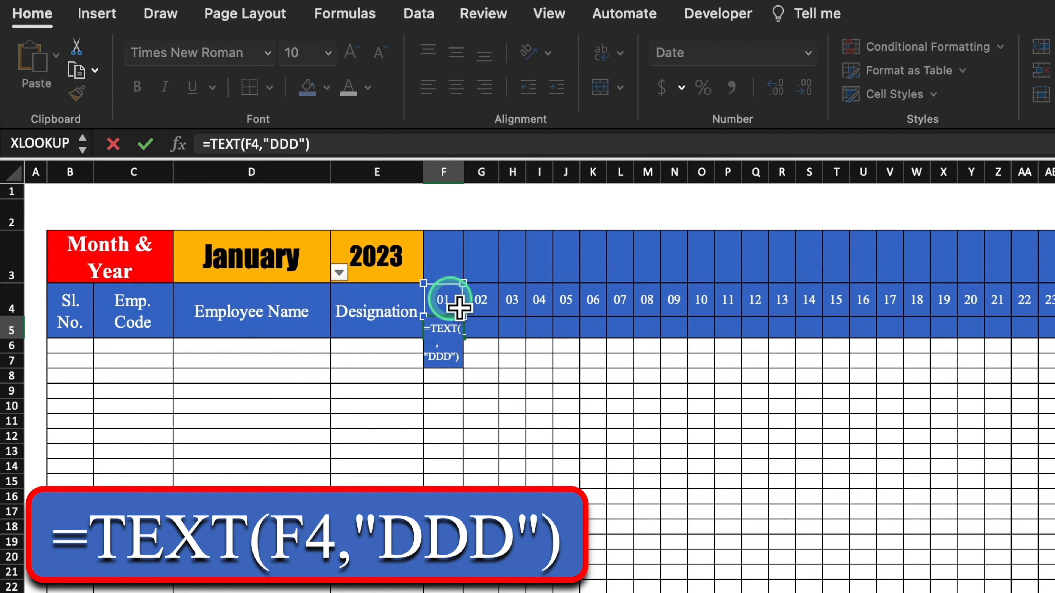
{"action": "key", "text": "Return"}
{"action": "left_click", "coordinate": [453, 331]}
{"action": "left_click_drag", "start_coordinate": [464, 338], "coordinate": [1053, 376]}
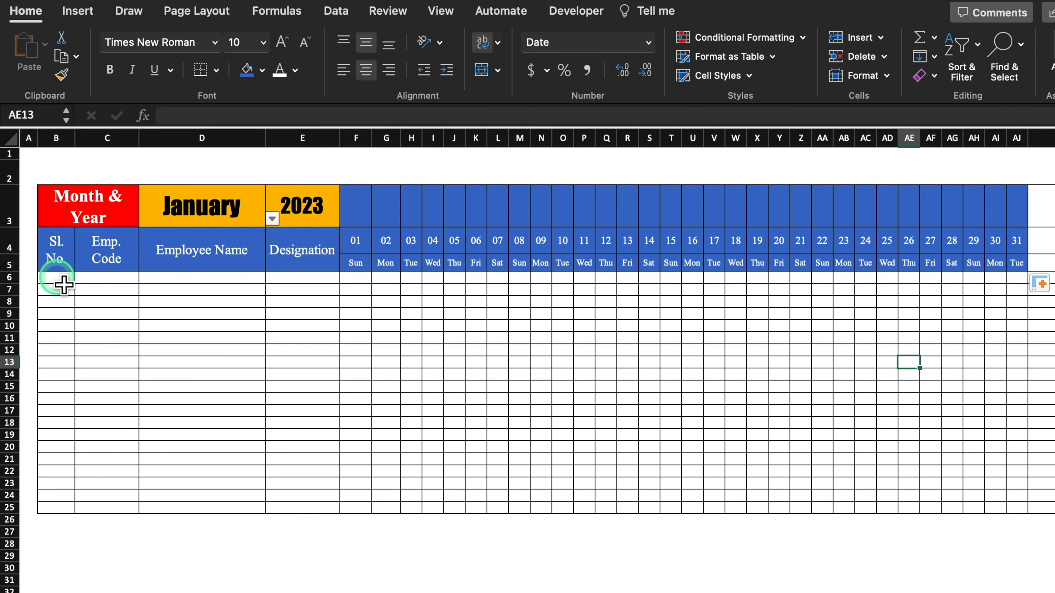
Step: Enter 1 in B6 and fill it down to B25 as a series of serial numbers
{"action": "left_click", "coordinate": [57, 278]}
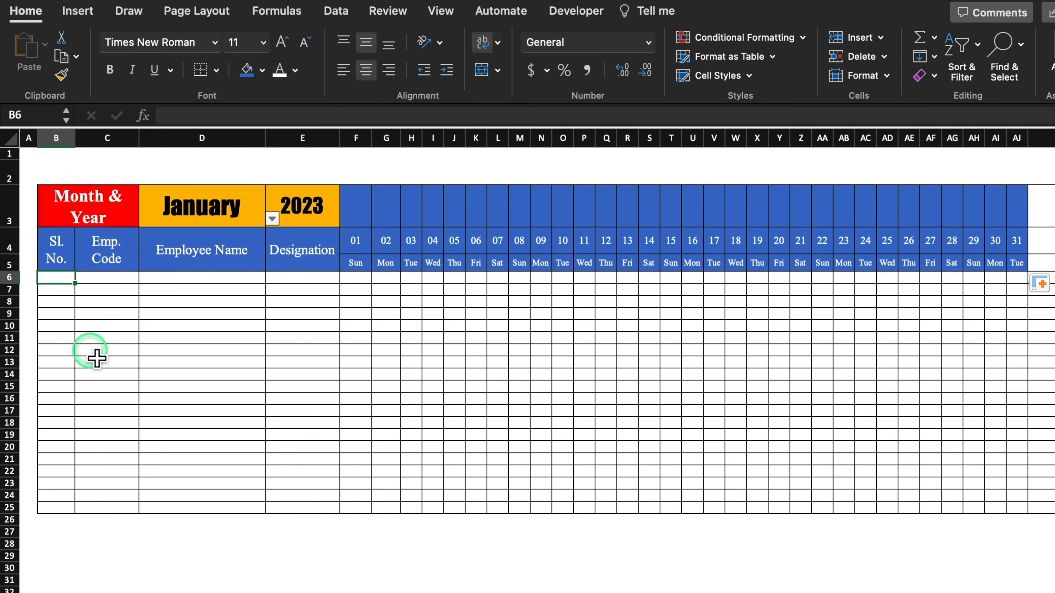
{"action": "type", "text": "1"}
{"action": "key", "text": "Return"}
{"action": "left_click", "coordinate": [66, 276]}
{"action": "left_click_drag", "start_coordinate": [75, 284], "coordinate": [77, 518]}
{"action": "left_click", "coordinate": [89, 525]}
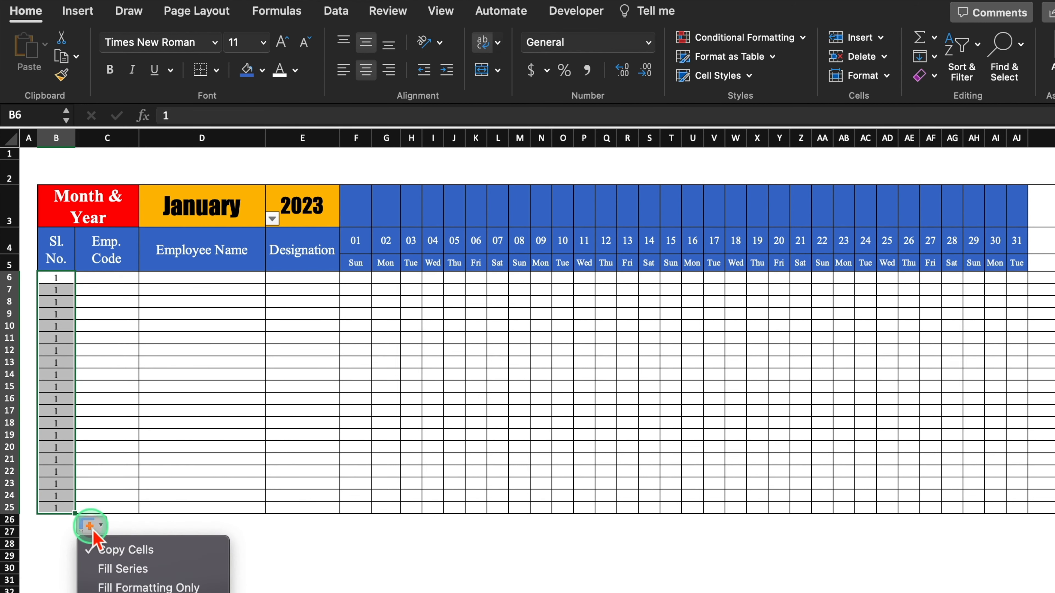
{"action": "left_click", "coordinate": [141, 576]}
{"action": "left_click", "coordinate": [202, 532]}
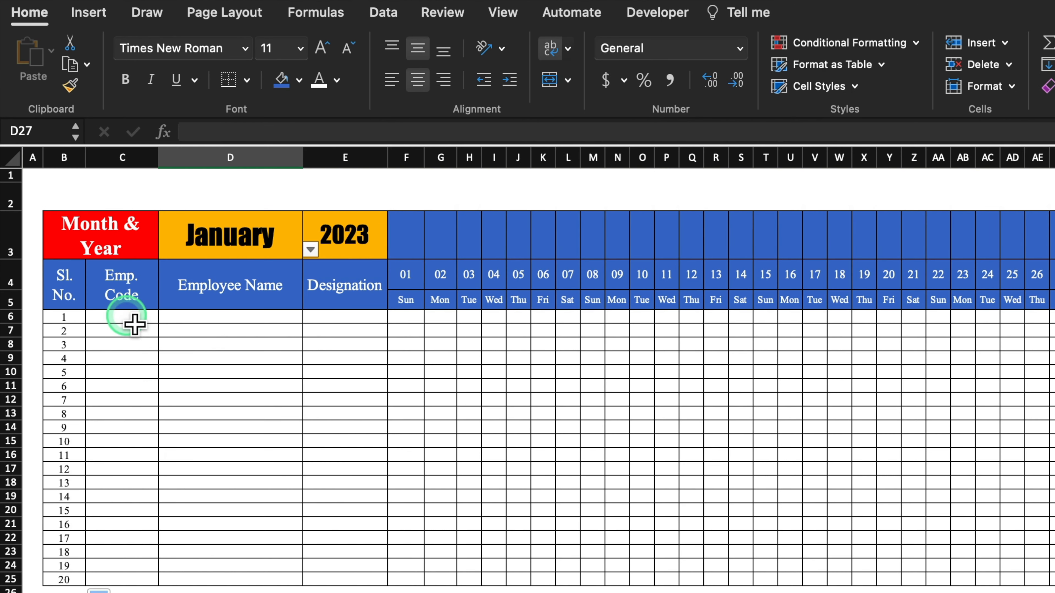
Step: Link C6 to the first employee ID with =Setting!E4 and fill it down to C25
{"action": "left_click", "coordinate": [132, 322]}
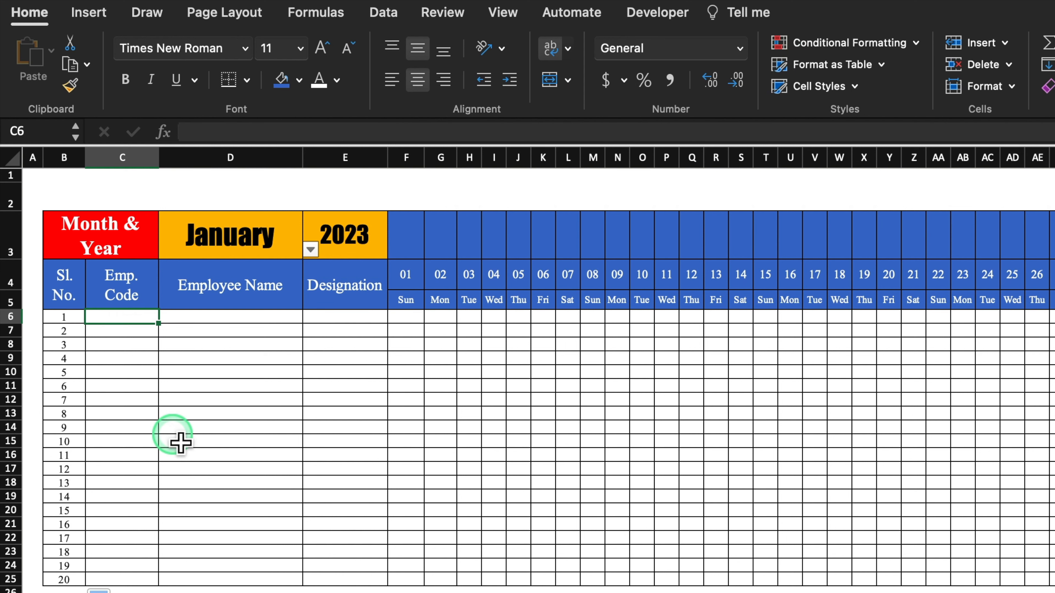
{"action": "type", "text": "="}
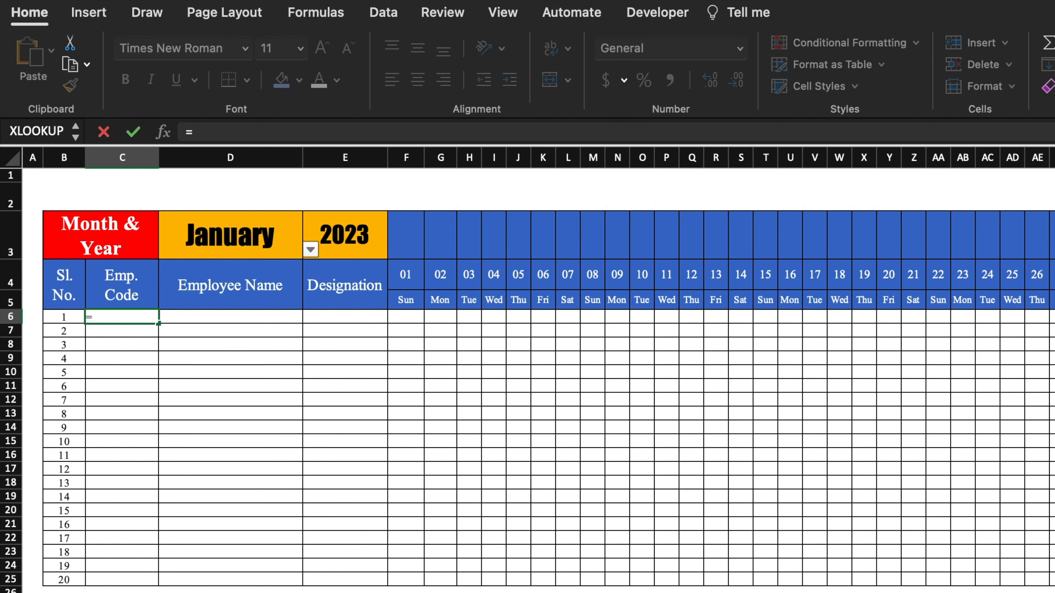
{"action": "left_click", "coordinate": [187, 592]}
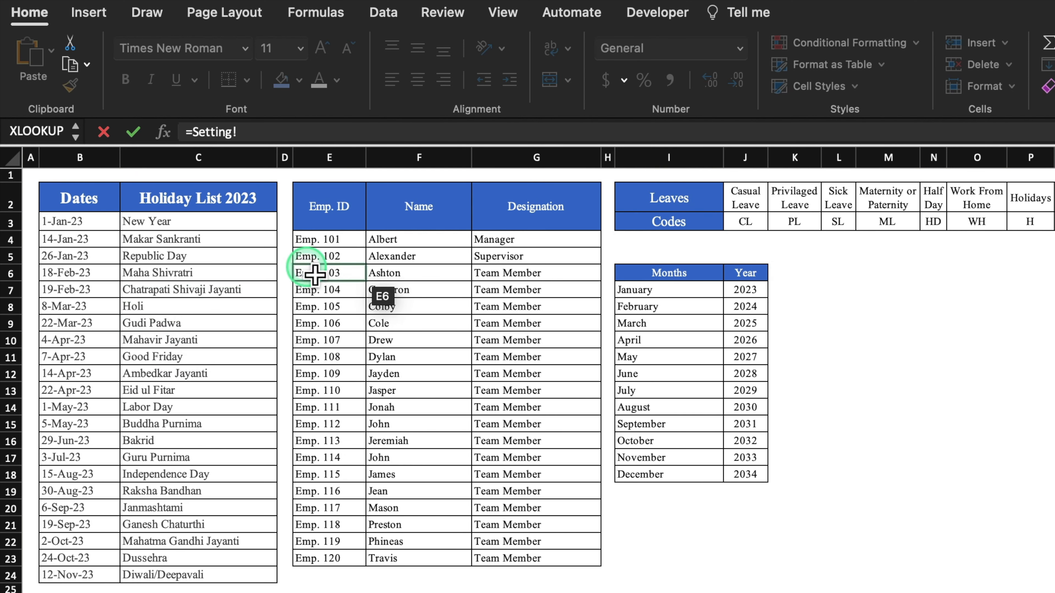
{"action": "left_click", "coordinate": [318, 241]}
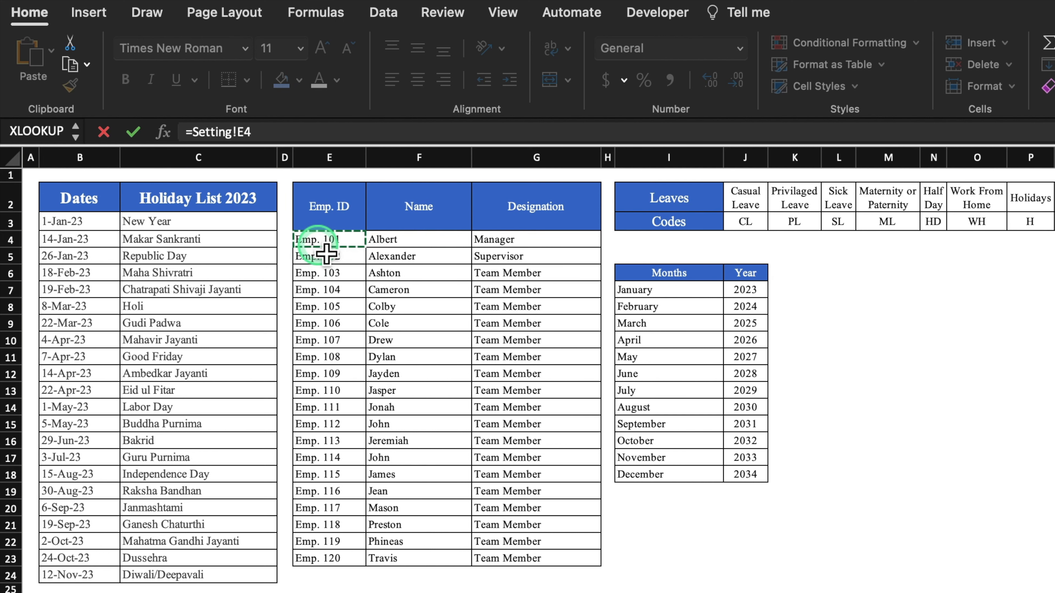
{"action": "key", "text": "Return"}
{"action": "left_click", "coordinate": [137, 316]}
{"action": "left_click_drag", "start_coordinate": [159, 323], "coordinate": [161, 584]}
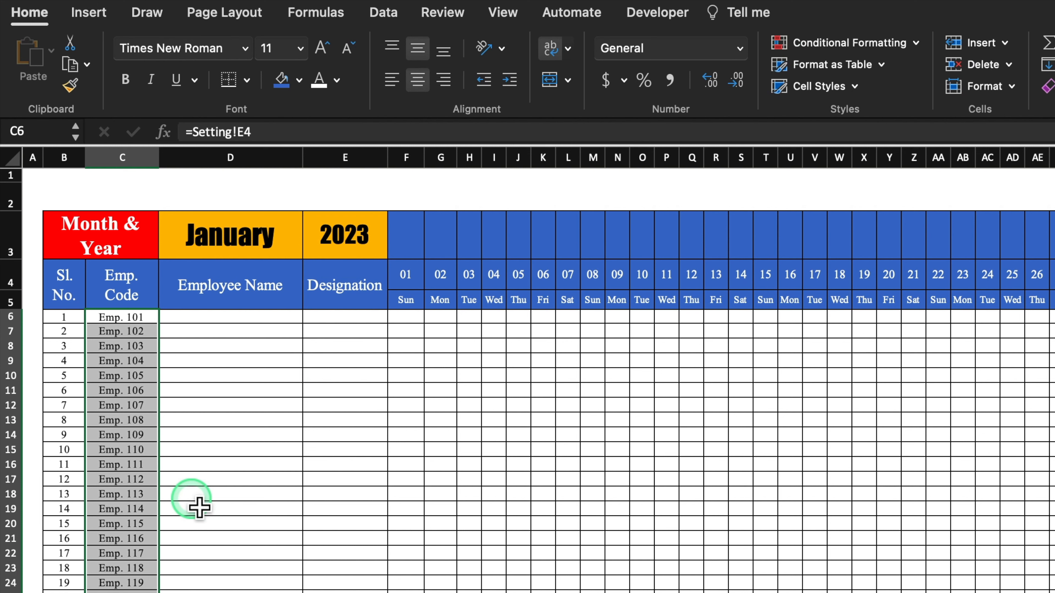
Step: Enter =VLOOKUP(C6,Setting!$E:$G,2,0) in D6 to look up the employee name from the Setting sheet
{"action": "left_click", "coordinate": [244, 318]}
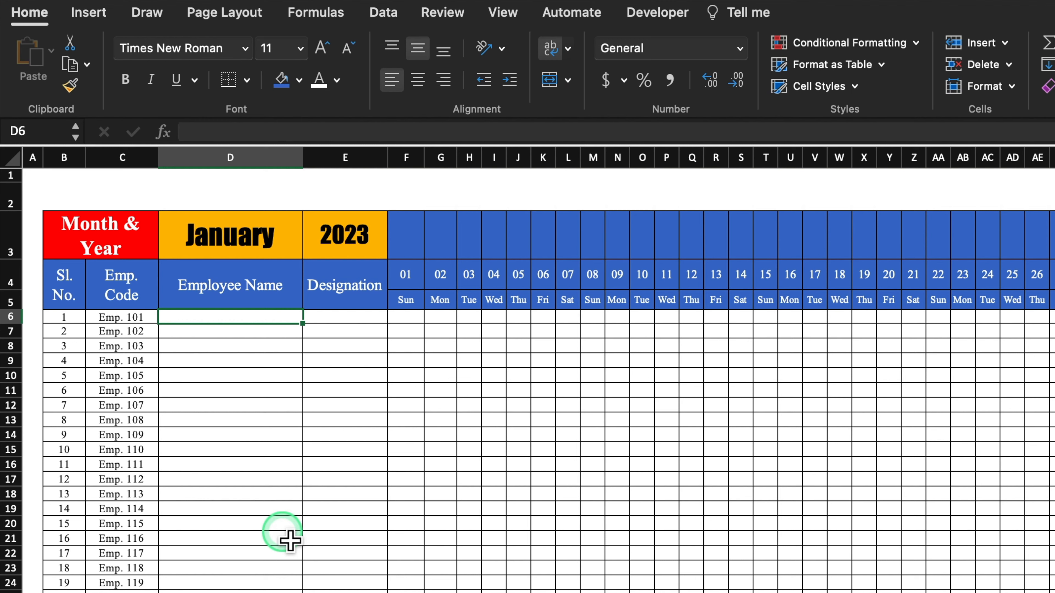
{"action": "type", "text": "="}
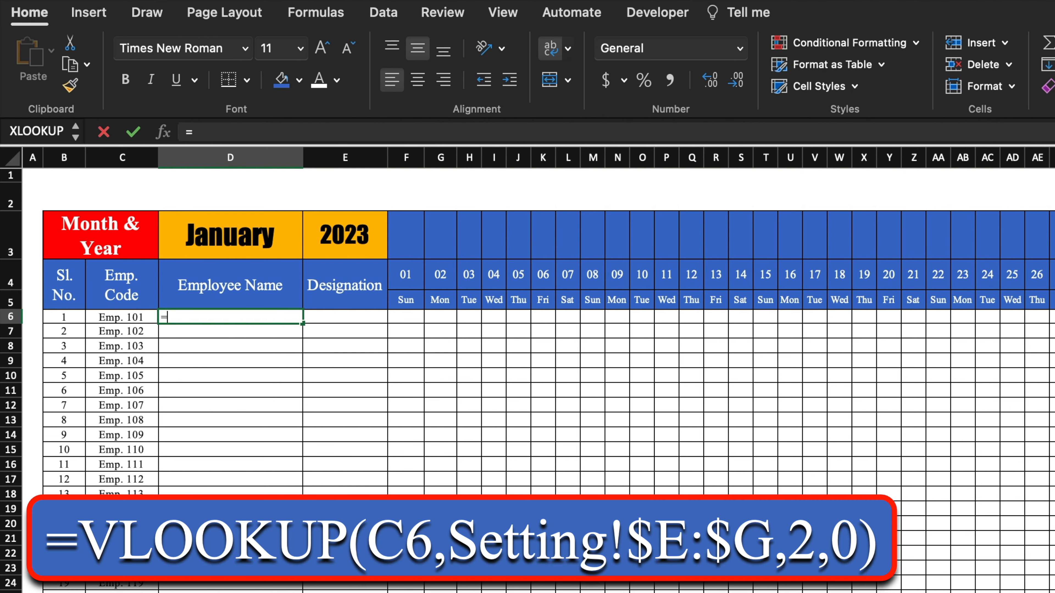
{"action": "type", "text": "vlo"}
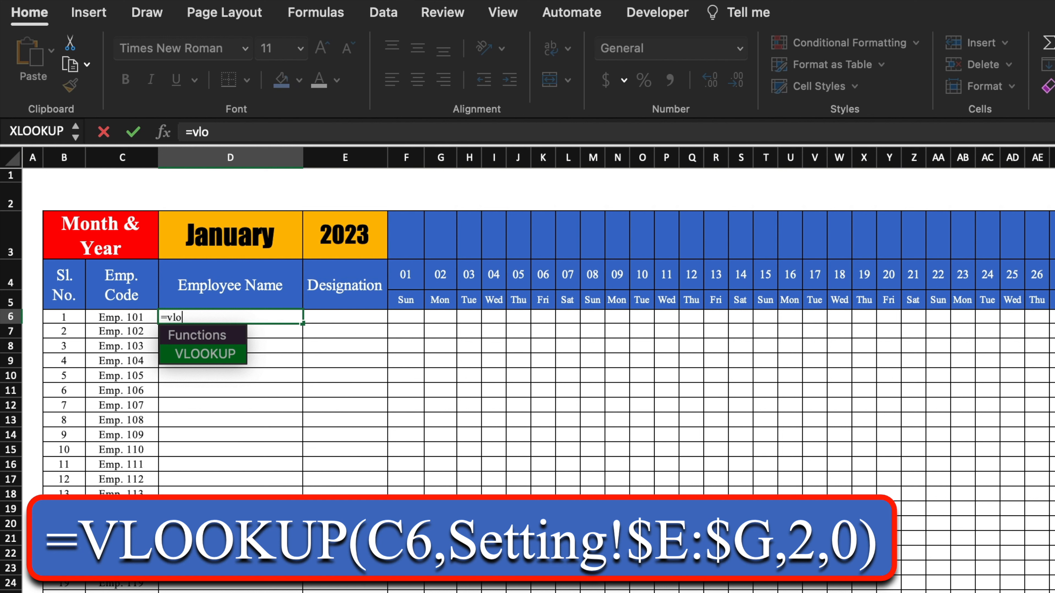
{"action": "double_click", "coordinate": [222, 361]}
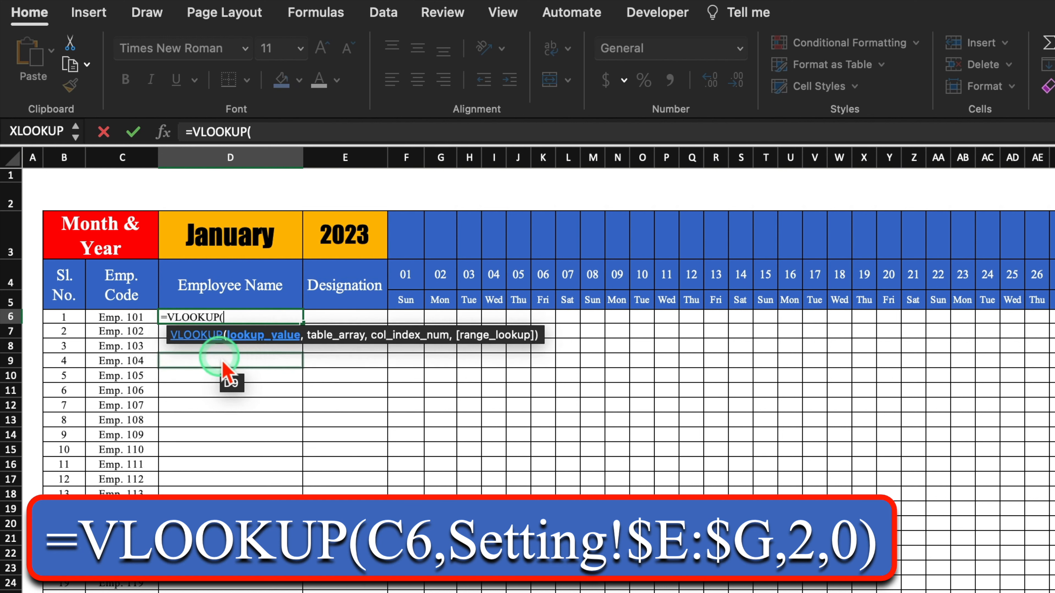
{"action": "left_click", "coordinate": [128, 317]}
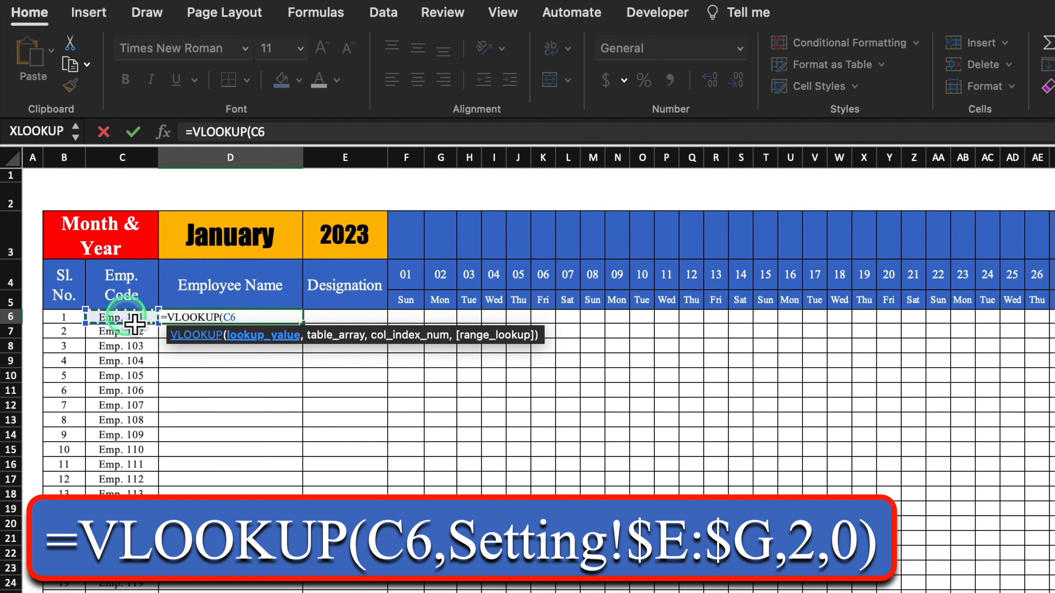
{"action": "type", "text": ","}
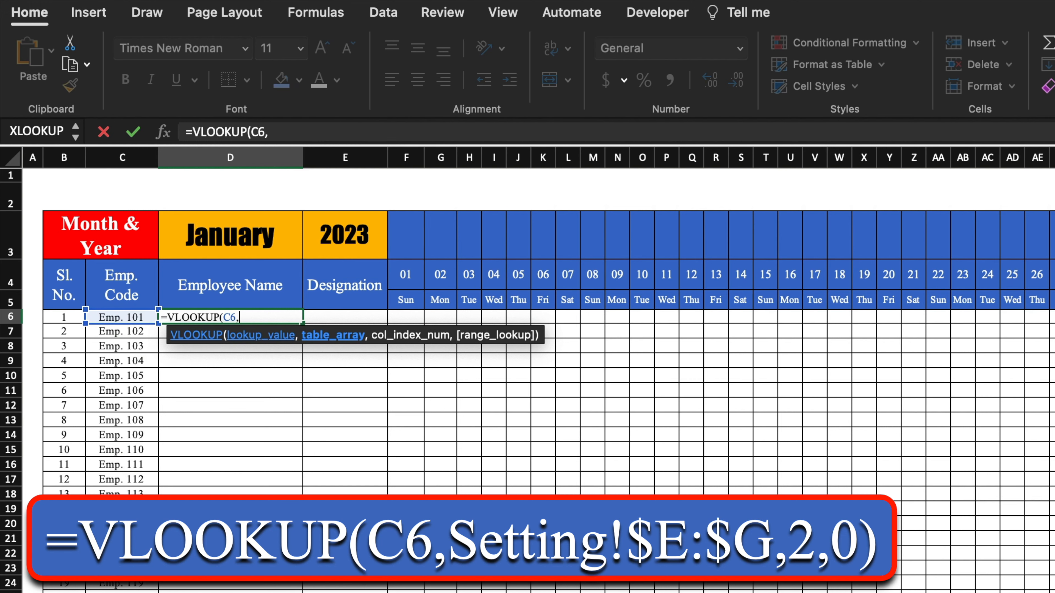
{"action": "key", "text": "ctrl+Page_Down"}
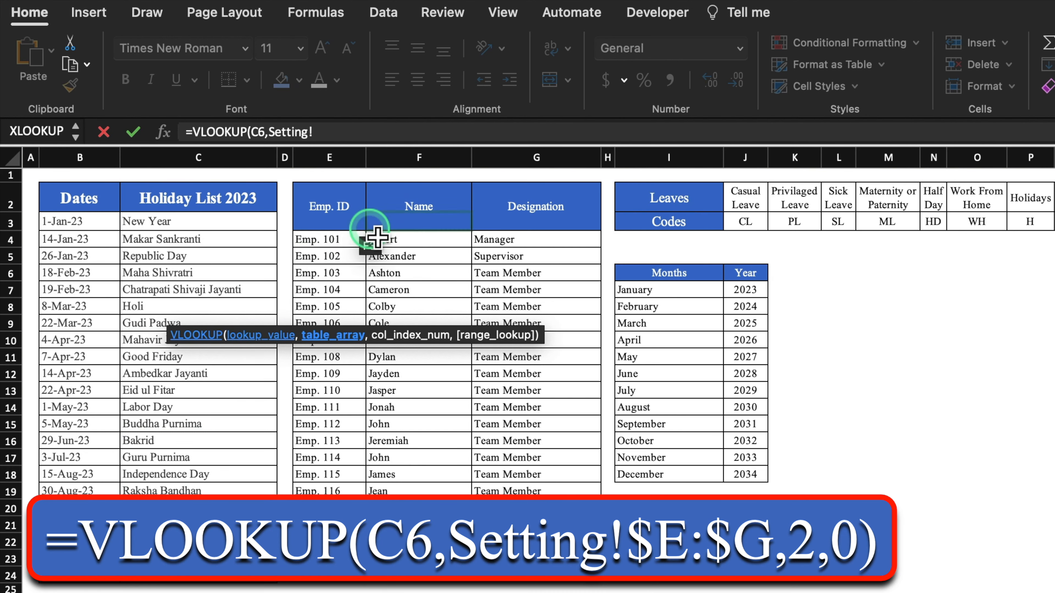
{"action": "left_click_drag", "start_coordinate": [345, 163], "coordinate": [559, 192]}
{"action": "key", "text": "F4"}
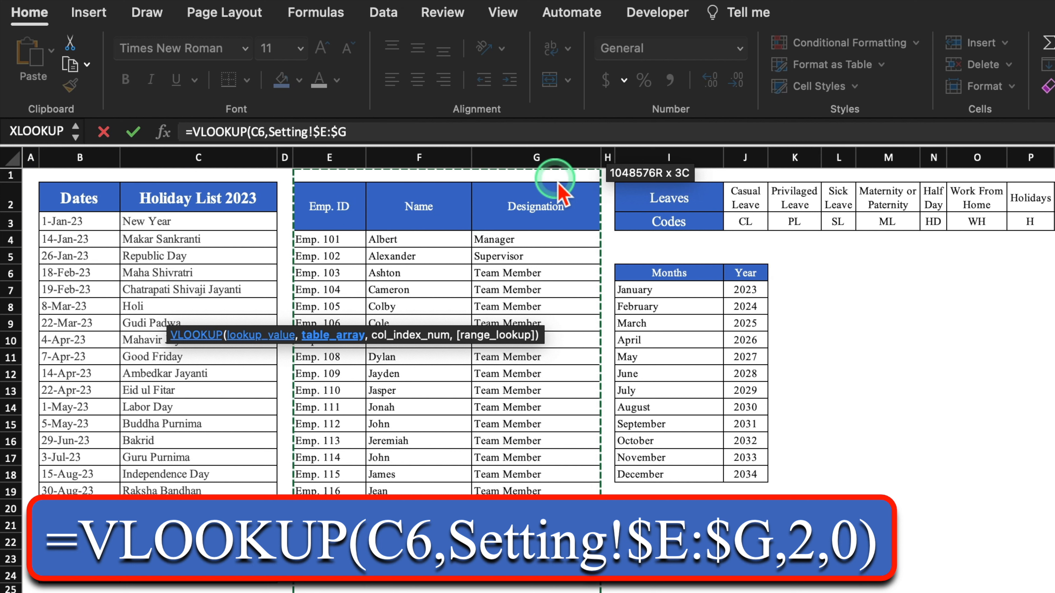
{"action": "type", "text": ","}
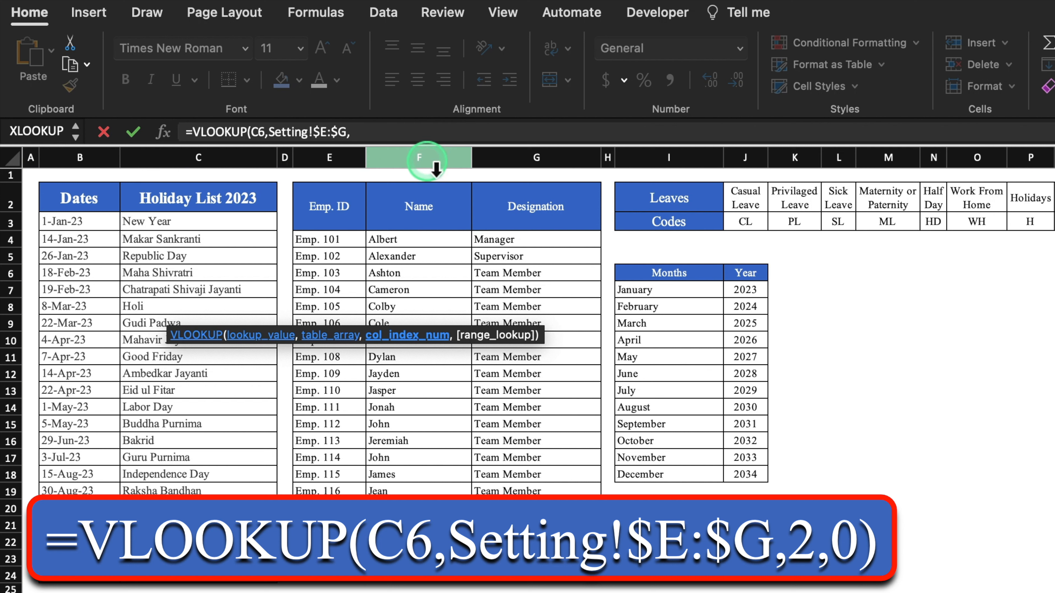
{"action": "type", "text": "2,0"}
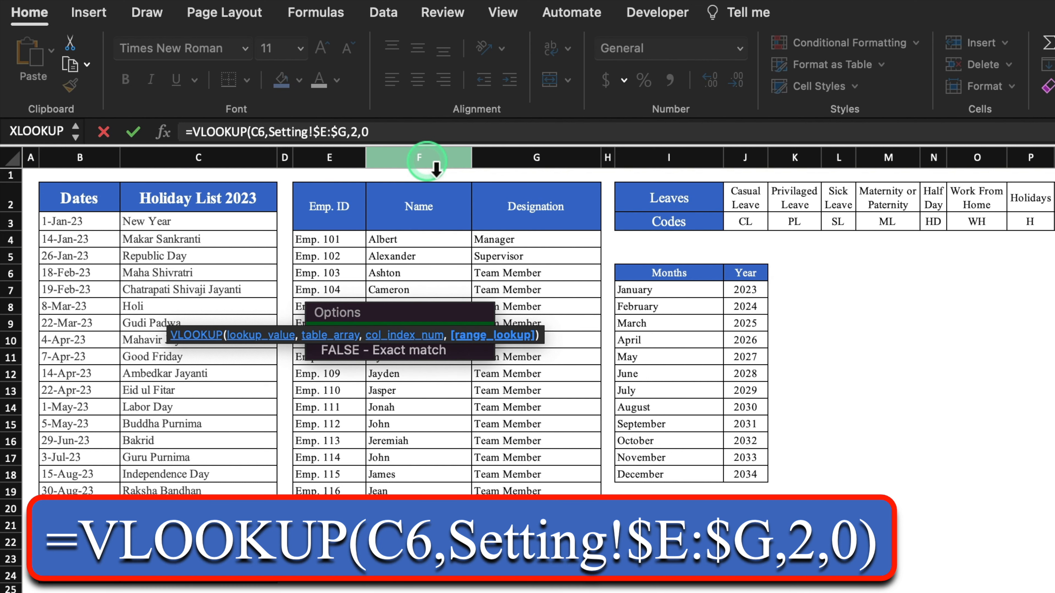
{"action": "type", "text": ")"}
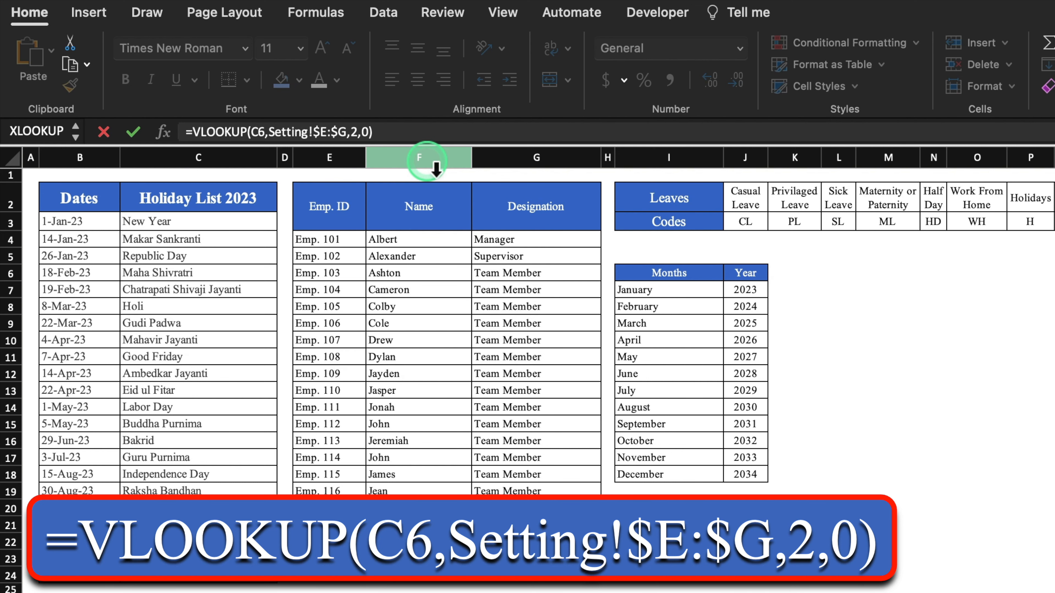
{"action": "key", "text": "Return"}
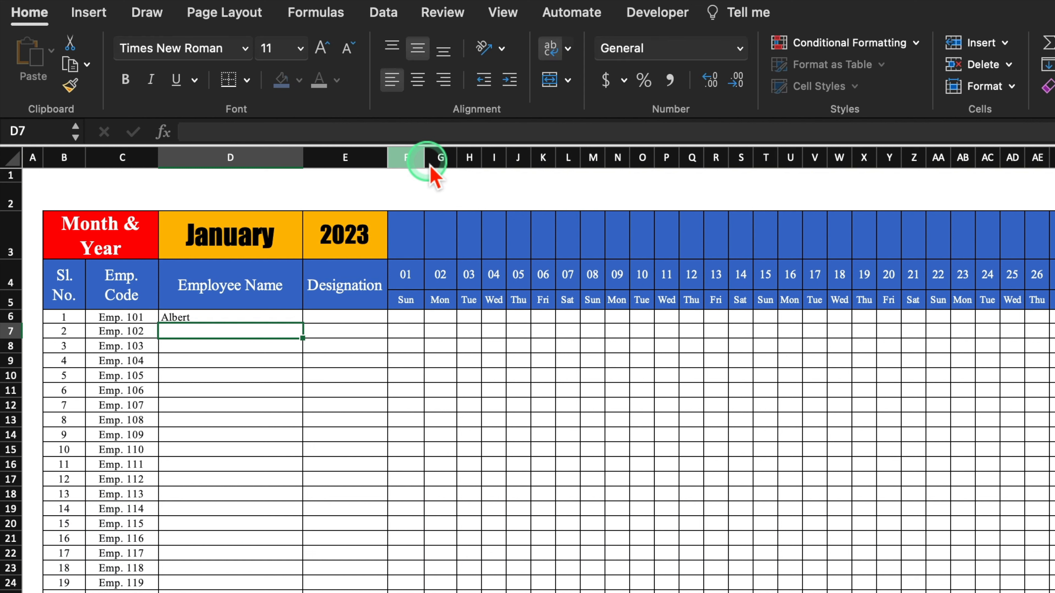
{"action": "left_click", "coordinate": [284, 324]}
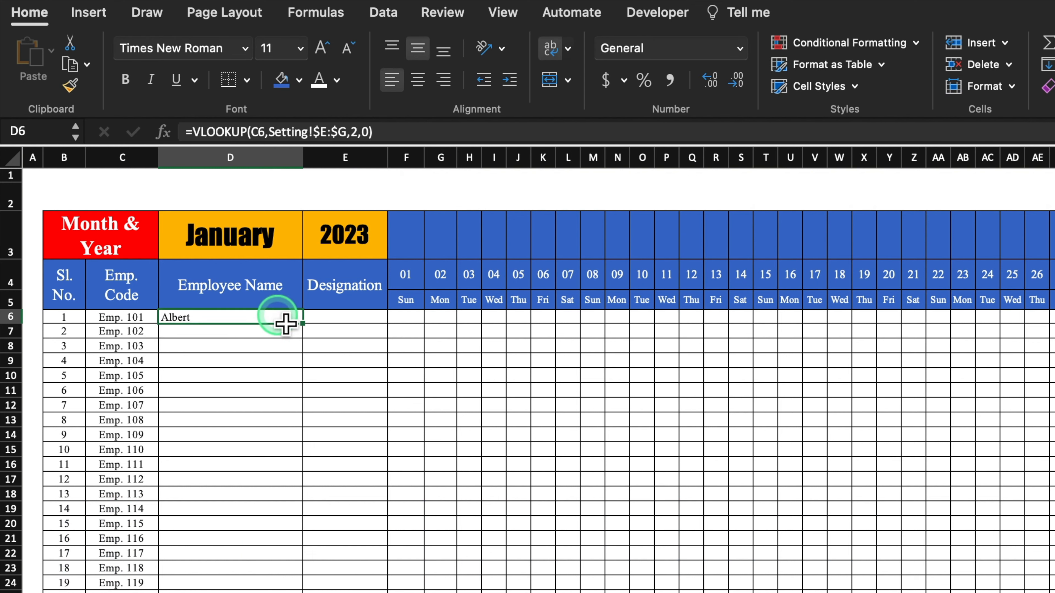
Step: Enter the designation lookup =VLOOKUP(C6,Setting!$E:$G,3,0) in E6 and fill D6:E6 down through all employee rows
{"action": "left_click", "coordinate": [364, 324]}
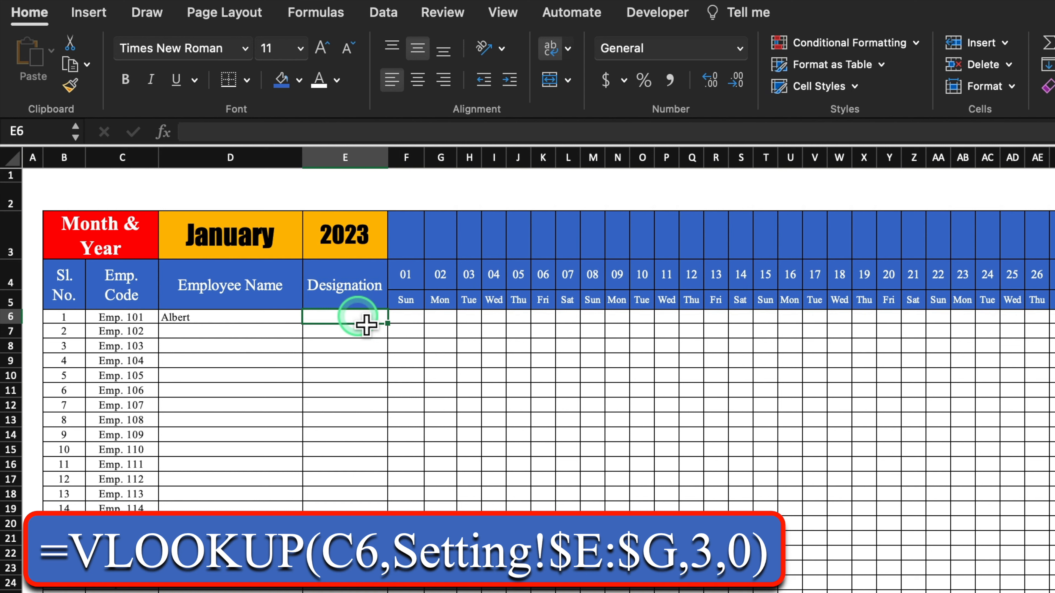
{"action": "type", "text": "=vlo"}
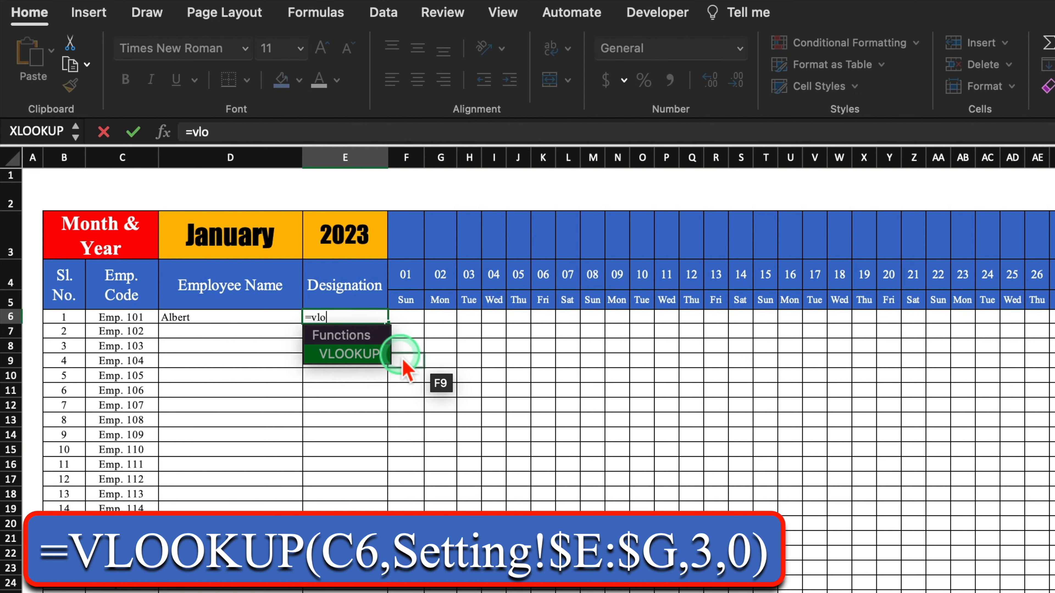
{"action": "double_click", "coordinate": [357, 354]}
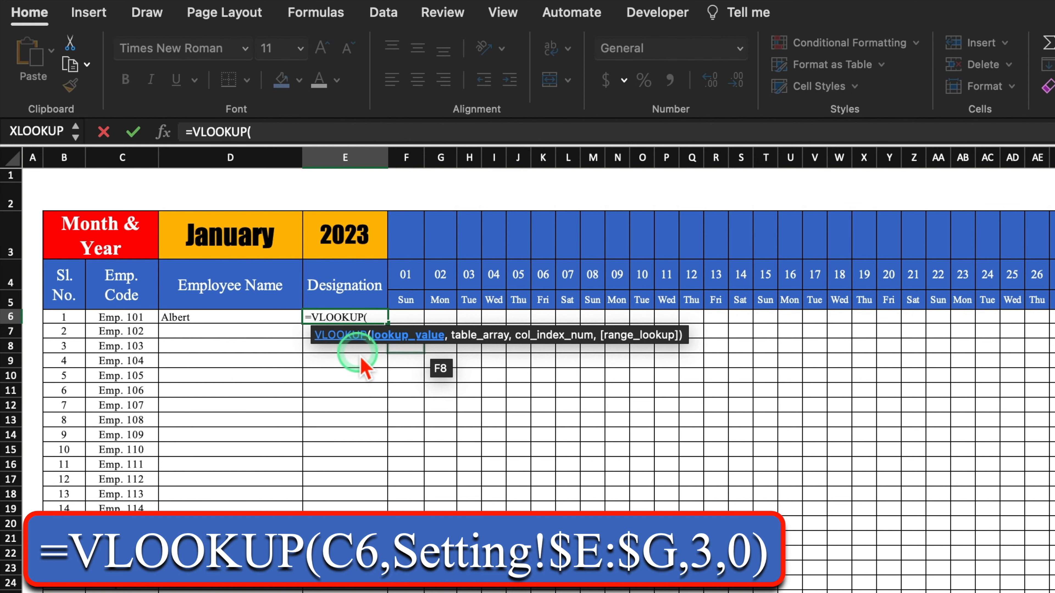
{"action": "left_click", "coordinate": [130, 317]}
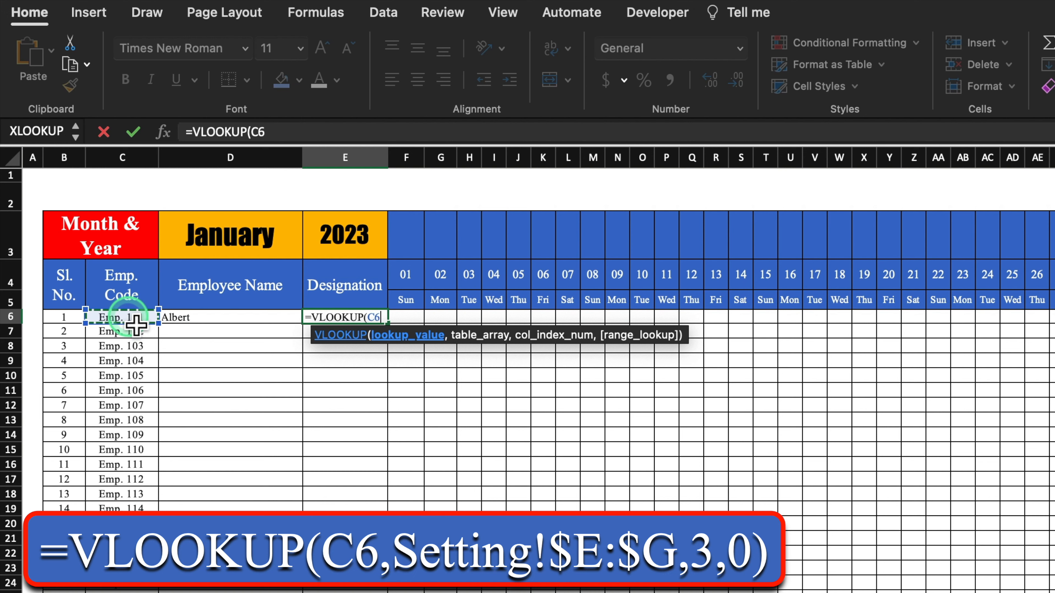
{"action": "type", "text": ","}
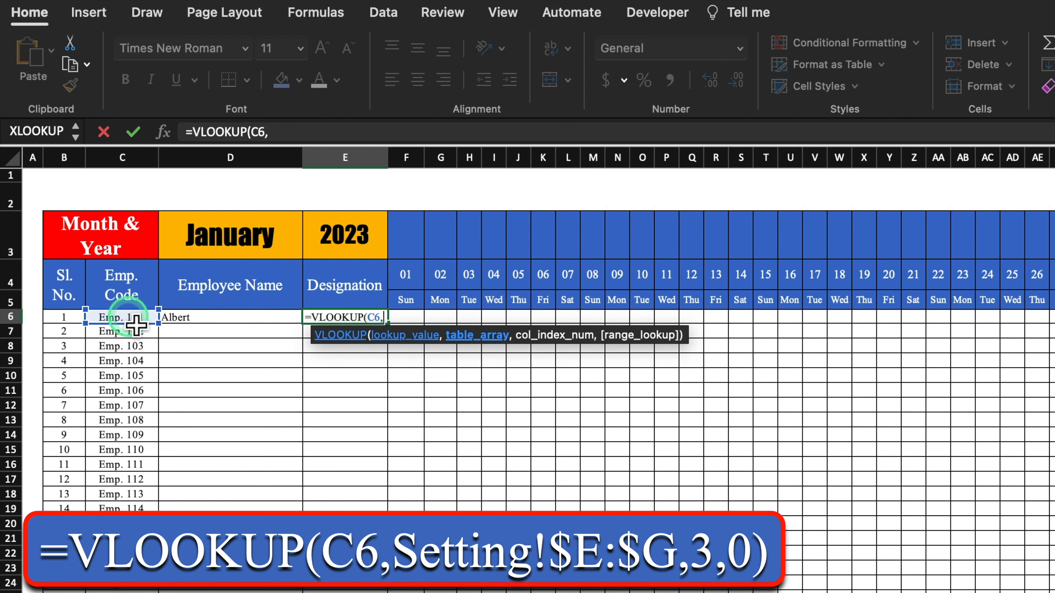
{"action": "key", "text": "ctrl+Page_Down"}
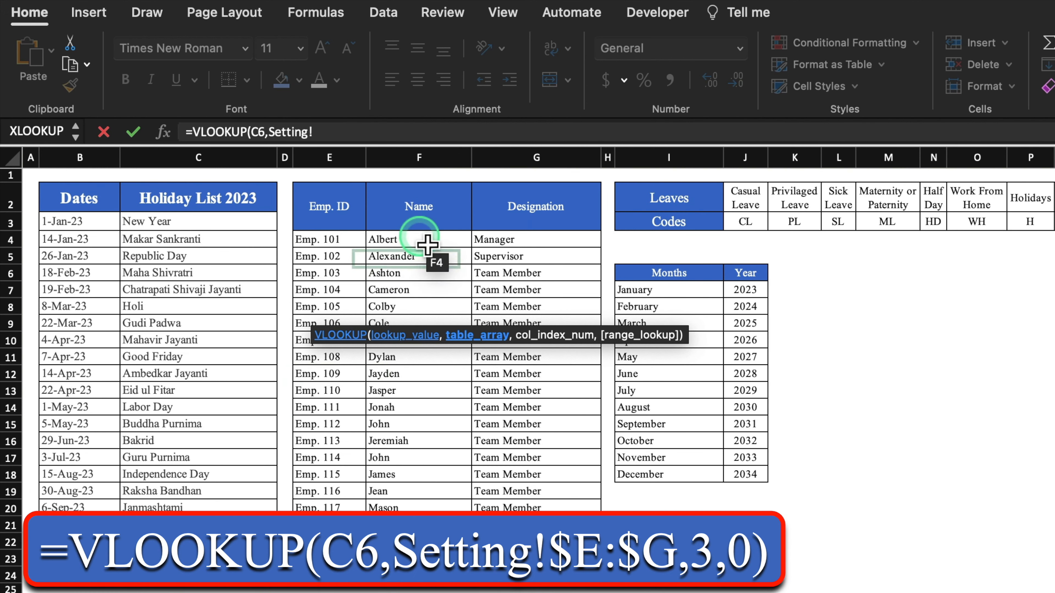
{"action": "left_click_drag", "start_coordinate": [345, 166], "coordinate": [552, 175]}
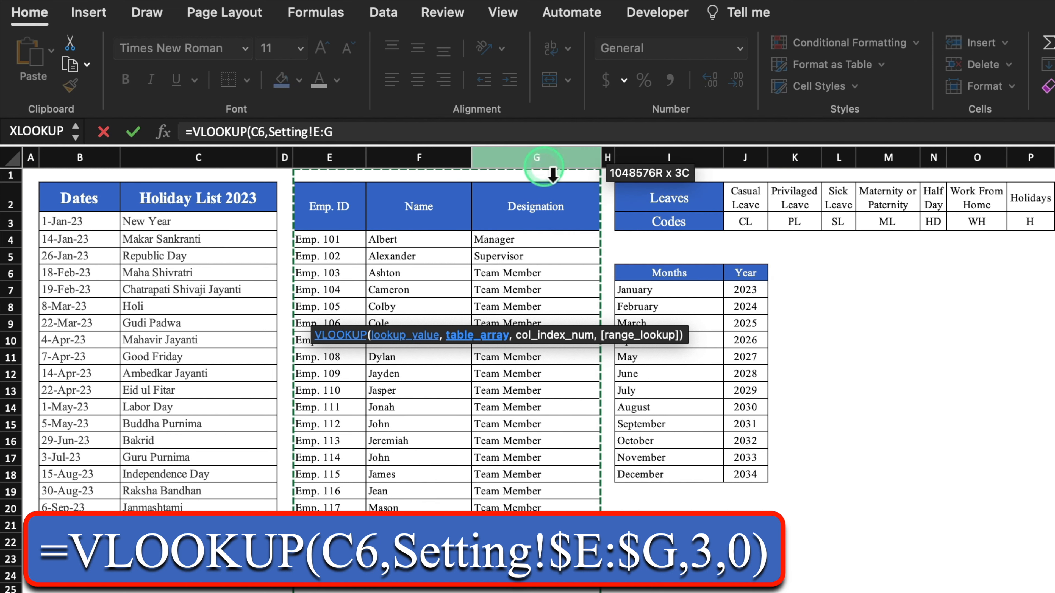
{"action": "key", "text": "F4"}
{"action": "type", "text": ",3"}
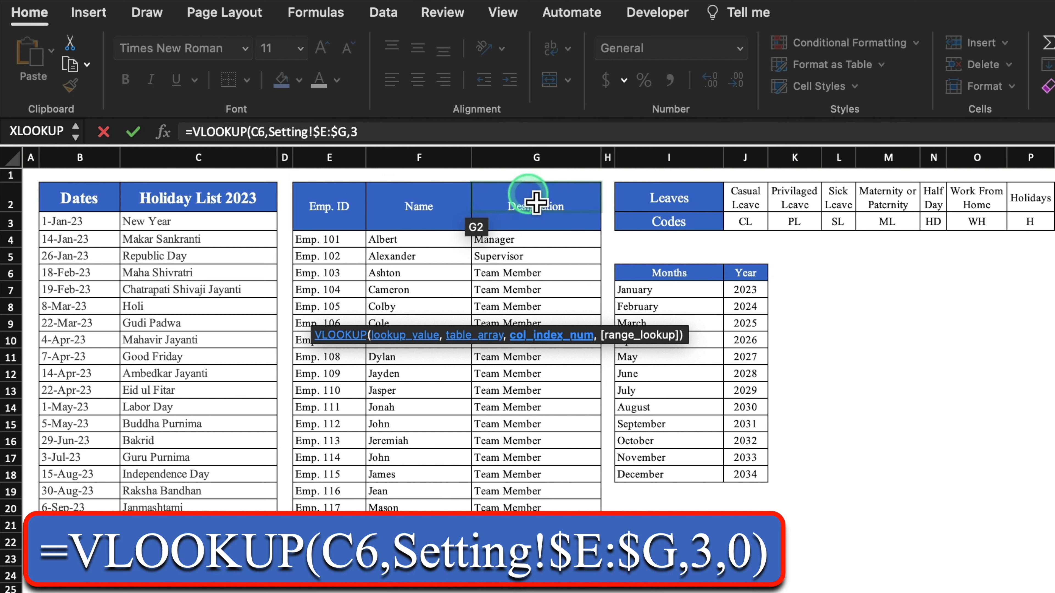
{"action": "type", "text": ",0"}
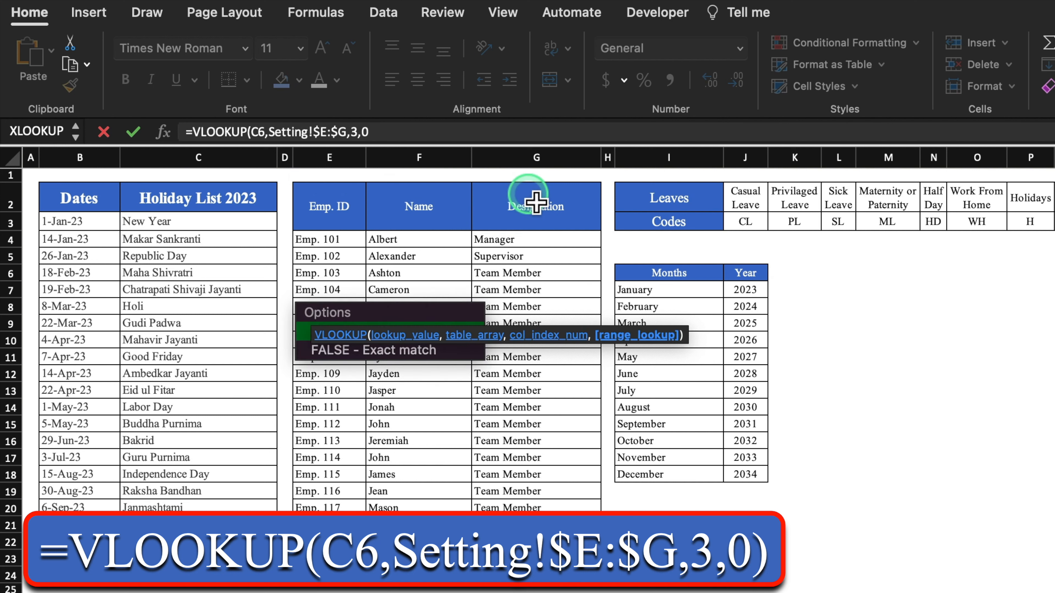
{"action": "type", "text": ")"}
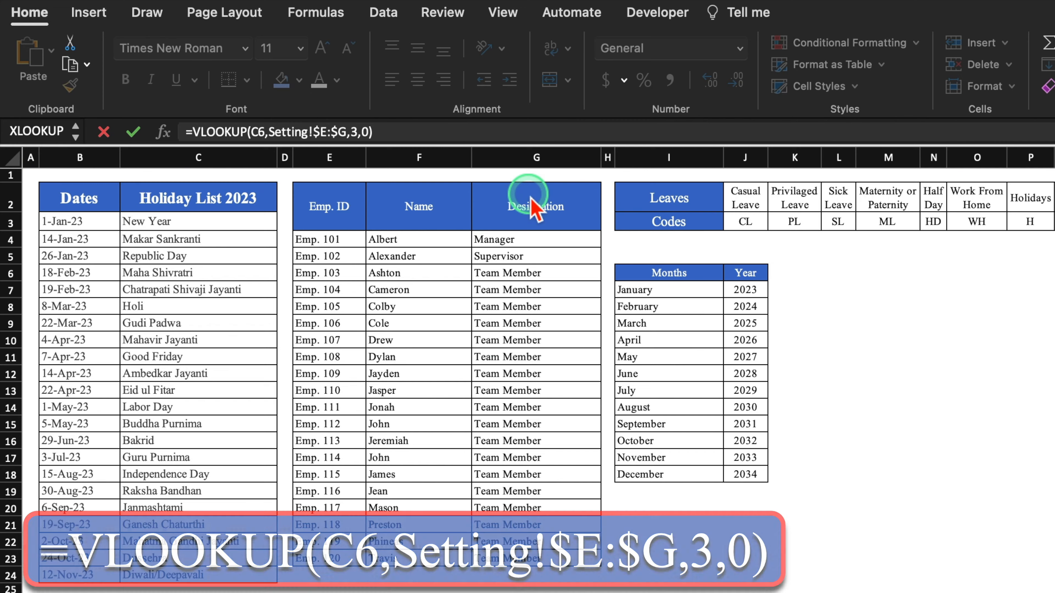
{"action": "key", "text": "Return"}
{"action": "left_click_drag", "start_coordinate": [238, 317], "coordinate": [384, 592]}
{"action": "left_click", "coordinate": [441, 592]}
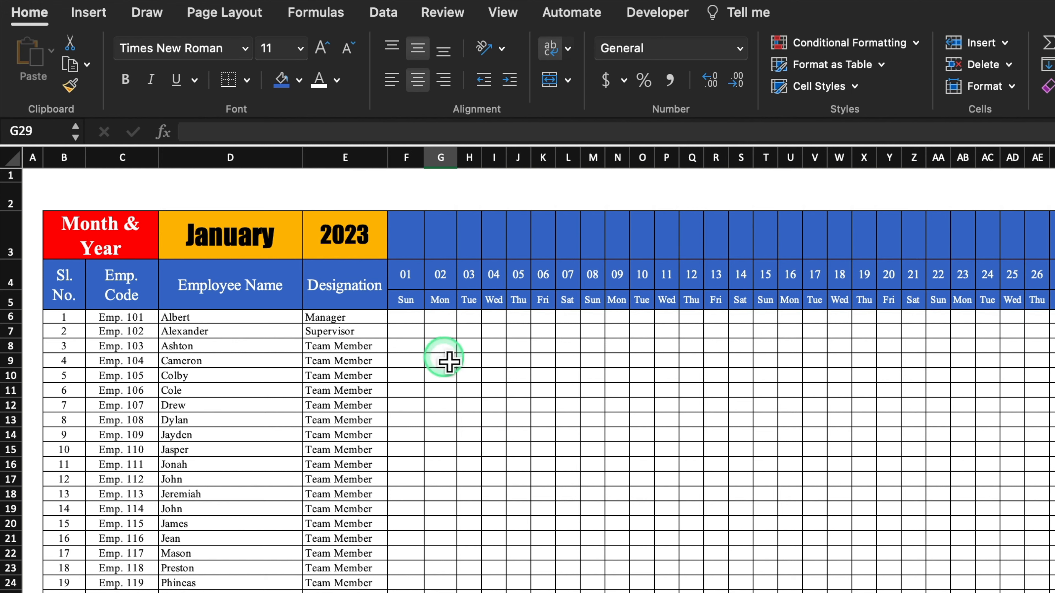
Step: Set up list-type data validation for the daily cells under the dates, from F6 down through row 24
{"action": "left_click", "coordinate": [409, 319]}
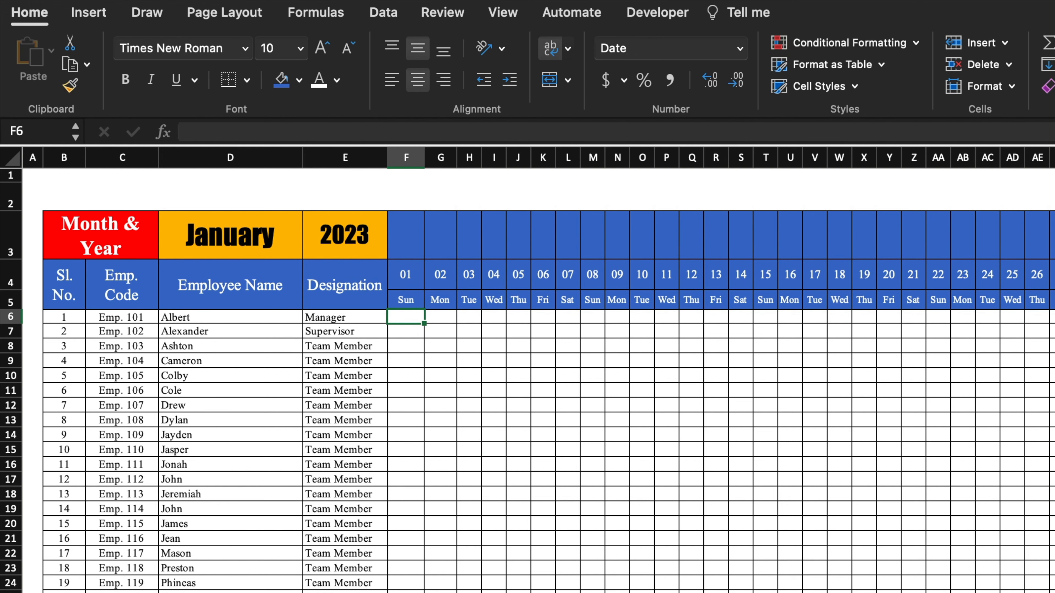
{"action": "left_click", "coordinate": [166, 592]}
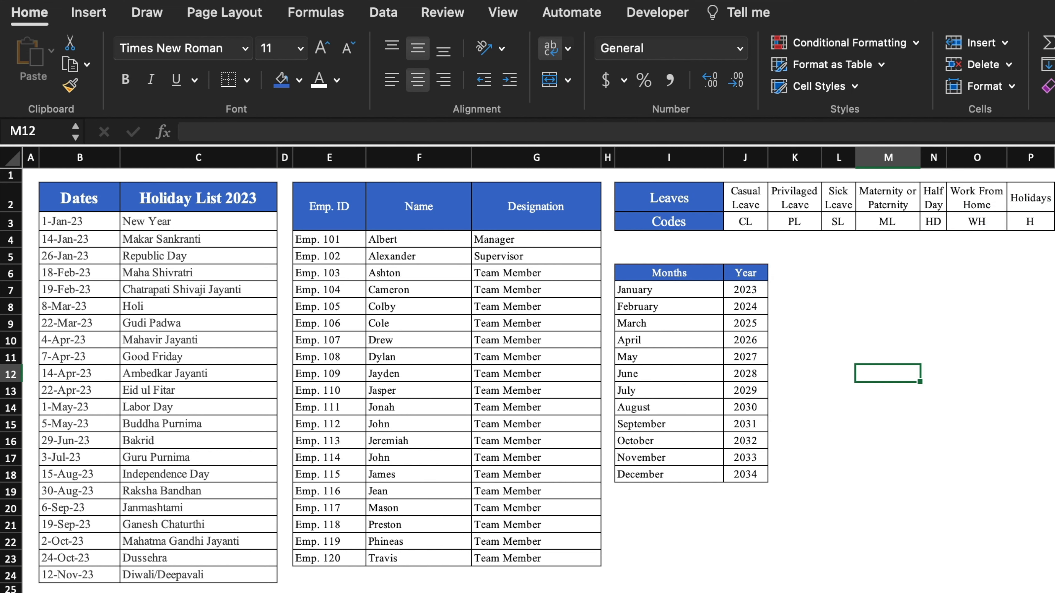
{"action": "key", "text": "ctrl+Page_Up"}
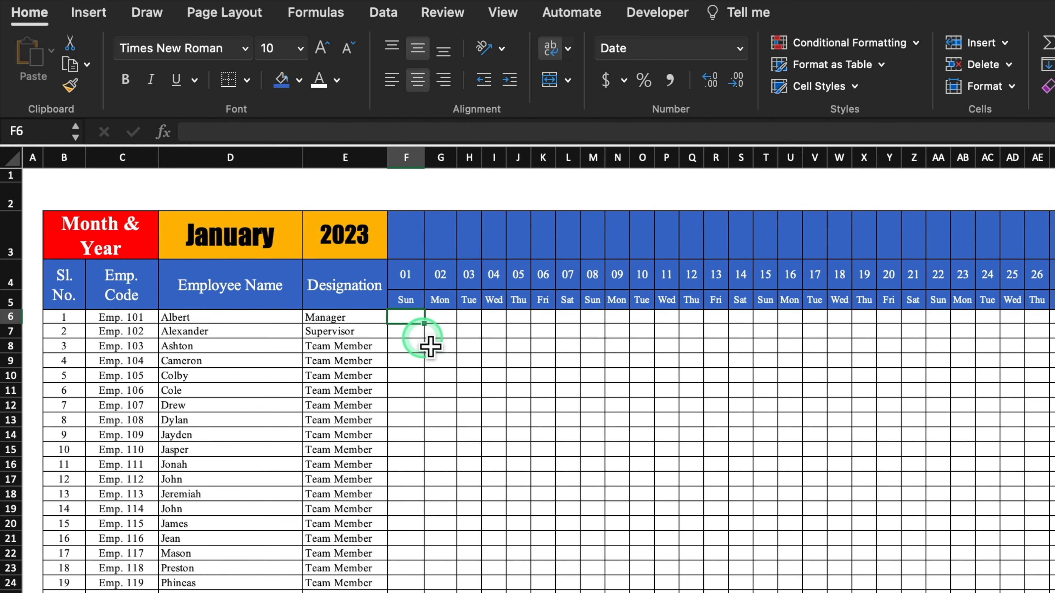
{"action": "left_click_drag", "start_coordinate": [413, 318], "coordinate": [1054, 584]}
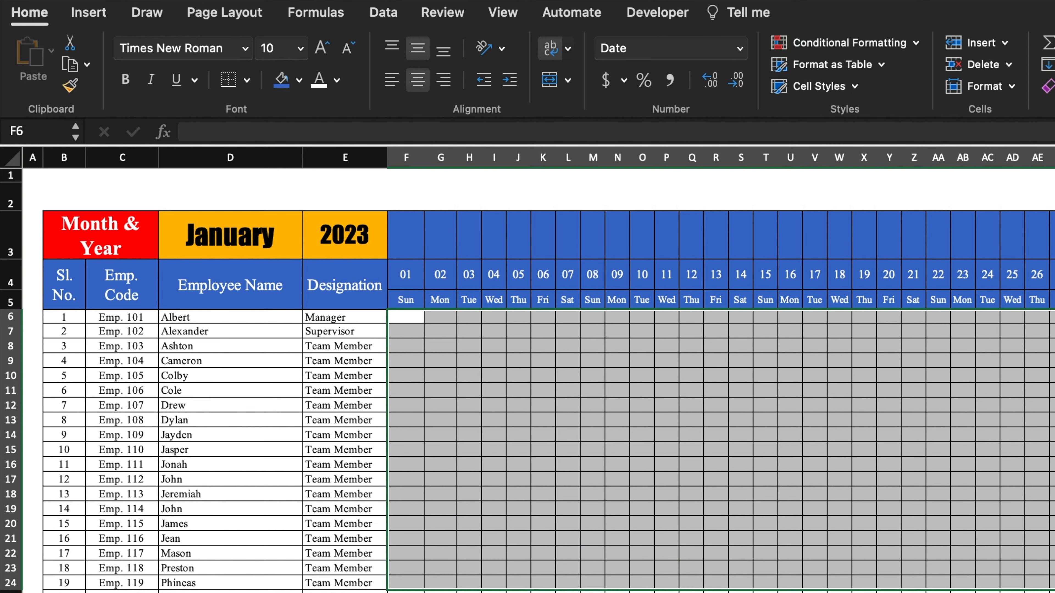
{"action": "left_click", "coordinate": [384, 13]}
{"action": "left_click", "coordinate": [891, 63]}
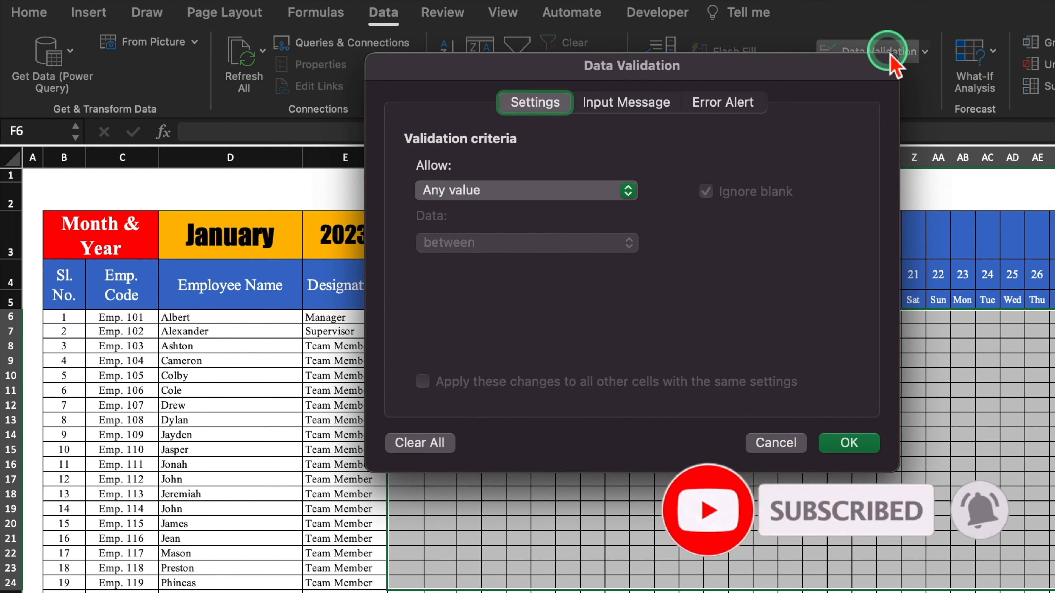
{"action": "left_click", "coordinate": [629, 191]}
{"action": "left_click", "coordinate": [555, 260]}
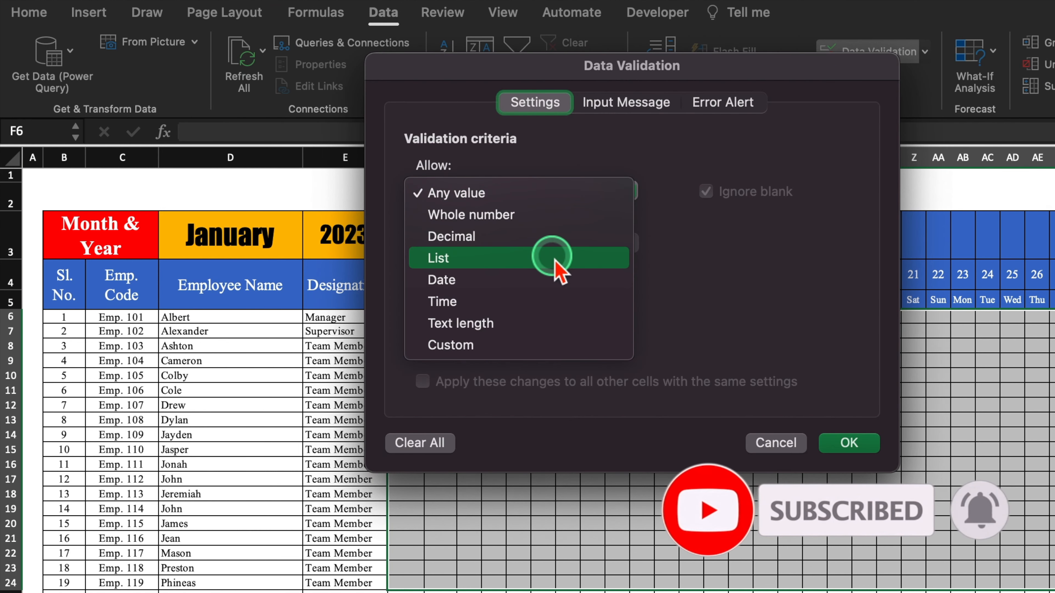
Step: Set the validation list source to the leave codes in =Setting!$J$3:$Y$3 and apply it
{"action": "left_click", "coordinate": [615, 296]}
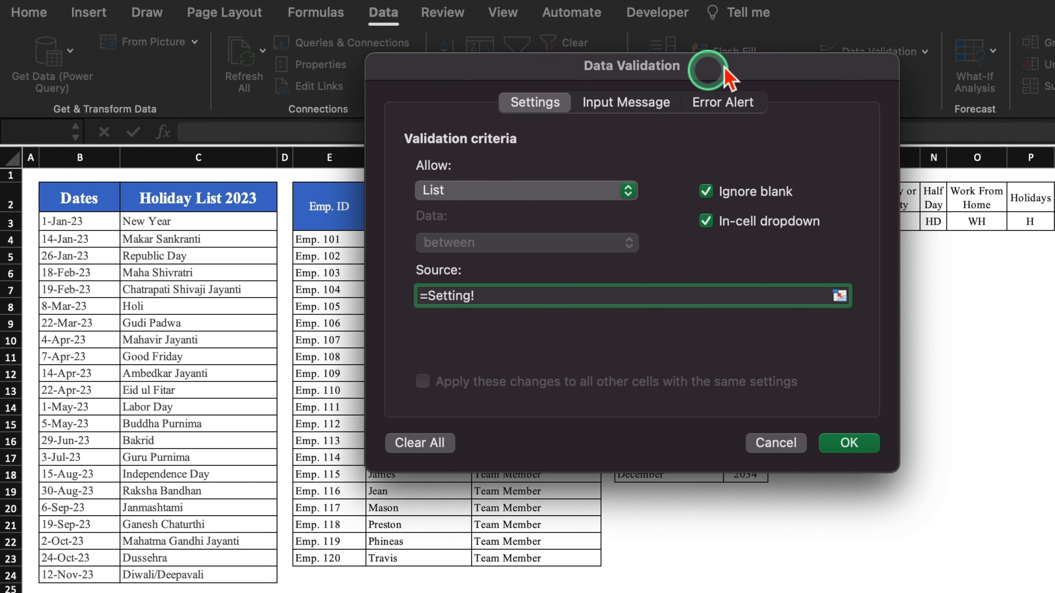
{"action": "left_click_drag", "start_coordinate": [756, 71], "coordinate": [454, 80]}
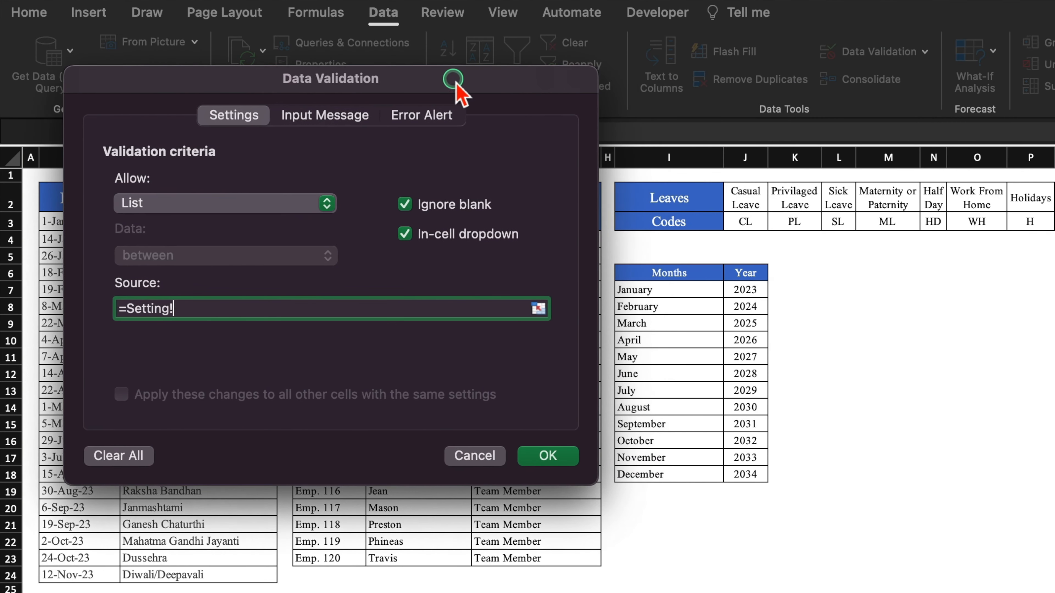
{"action": "left_click", "coordinate": [746, 221]}
{"action": "left_click_drag", "start_coordinate": [747, 227], "coordinate": [1054, 226]}
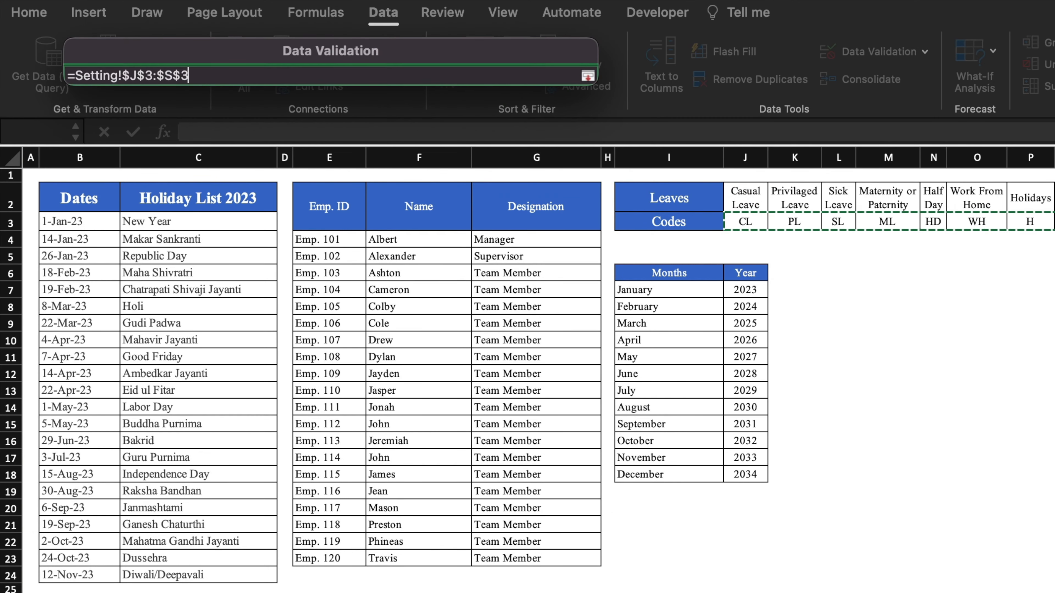
{"action": "left_click_drag", "start_coordinate": [1054, 226], "coordinate": [1054, 226]}
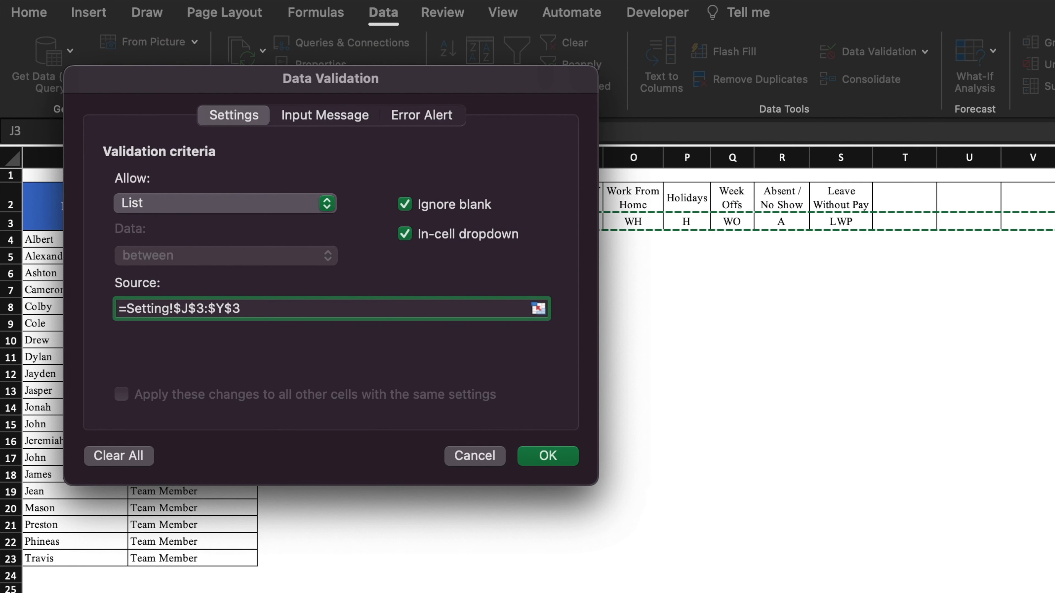
{"action": "left_click", "coordinate": [555, 457]}
Step: Extend the leave-code dropdowns from row 24 to row 25 across the date columns and check the list in O15
{"action": "left_click", "coordinate": [434, 318]}
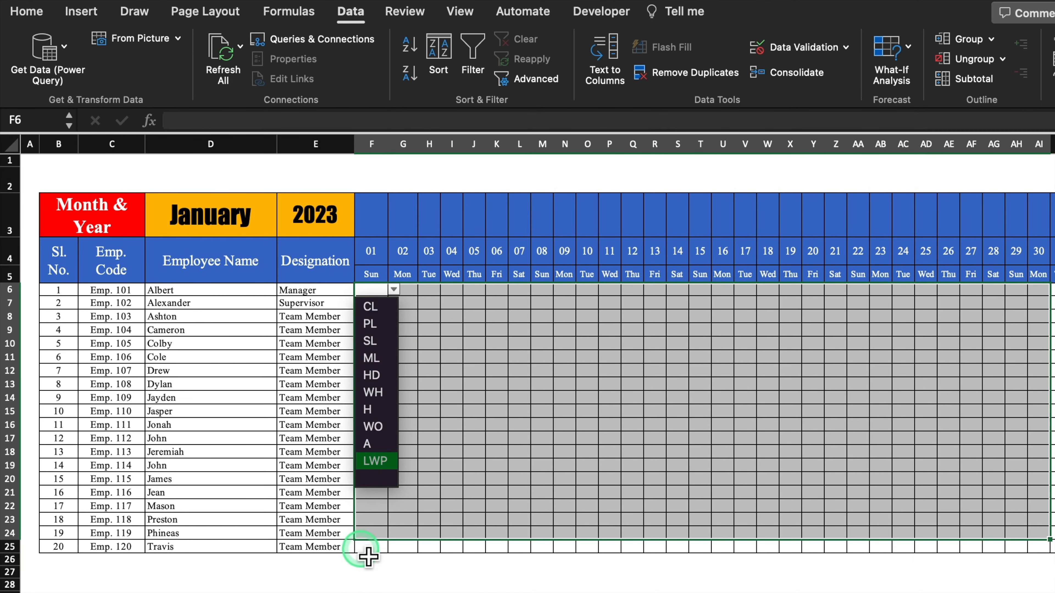
{"action": "left_click_drag", "start_coordinate": [377, 536], "coordinate": [1054, 550]}
{"action": "left_click", "coordinate": [752, 368]}
{"action": "left_click", "coordinate": [584, 415]}
{"action": "left_click", "coordinate": [606, 411]}
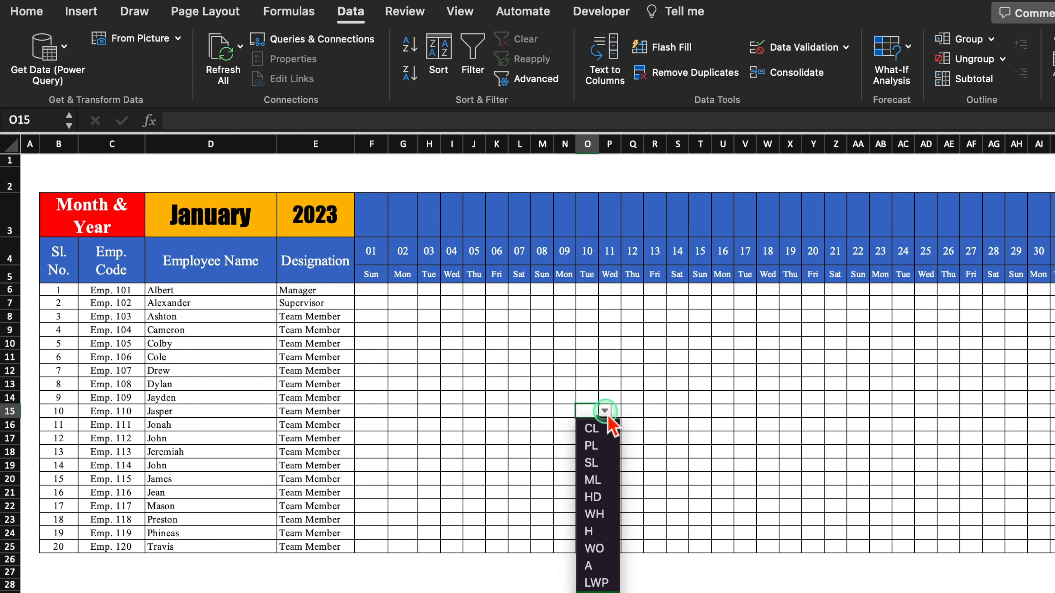
{"action": "left_click", "coordinate": [705, 389]}
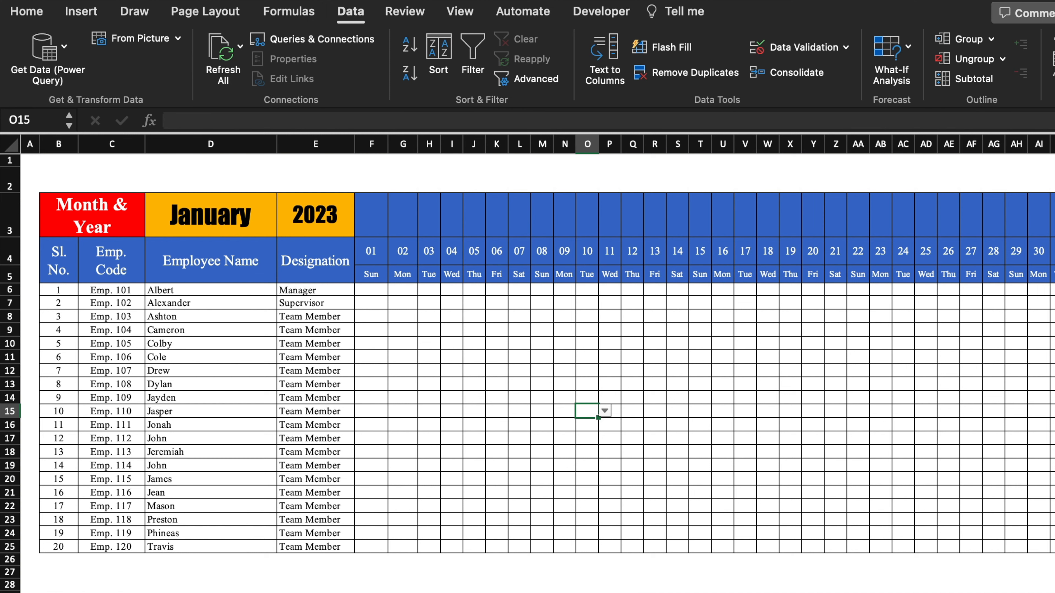
Step: Create an Equal To highlight rule for the value SL on the daily cells from F6 through row 25, using a custom format
{"action": "left_click", "coordinate": [166, 592]}
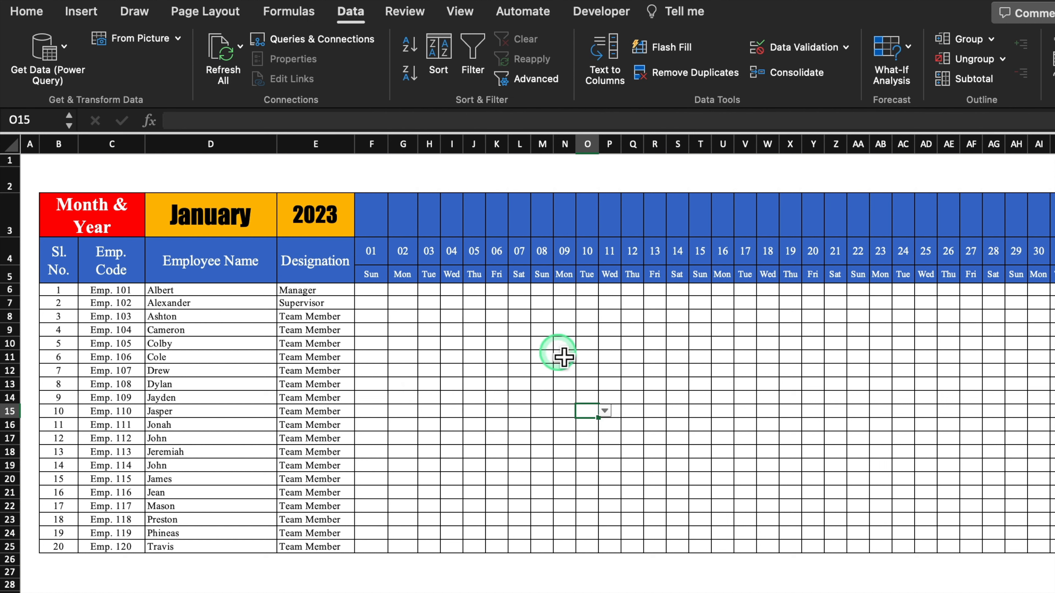
{"action": "mouse_move", "coordinate": [374, 293]}
{"action": "left_mouse_down"}
{"action": "mouse_move", "coordinate": [560, 472]}
{"action": "mouse_move", "coordinate": [909, 546]}
{"action": "mouse_move", "coordinate": [1054, 549]}
{"action": "left_mouse_up"}
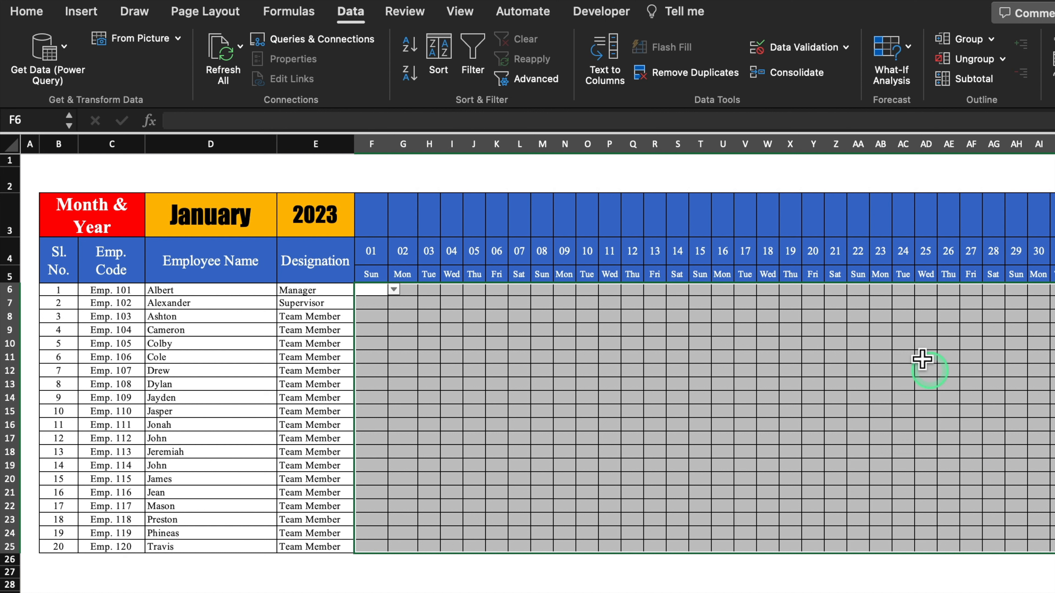
{"action": "left_click", "coordinate": [25, 11]}
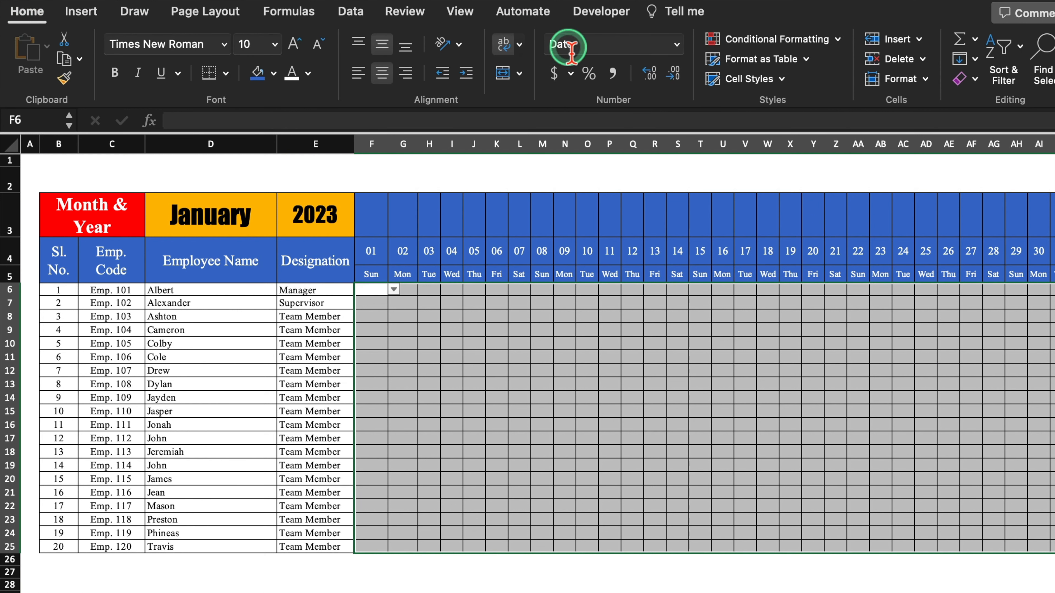
{"action": "left_click", "coordinate": [785, 40]}
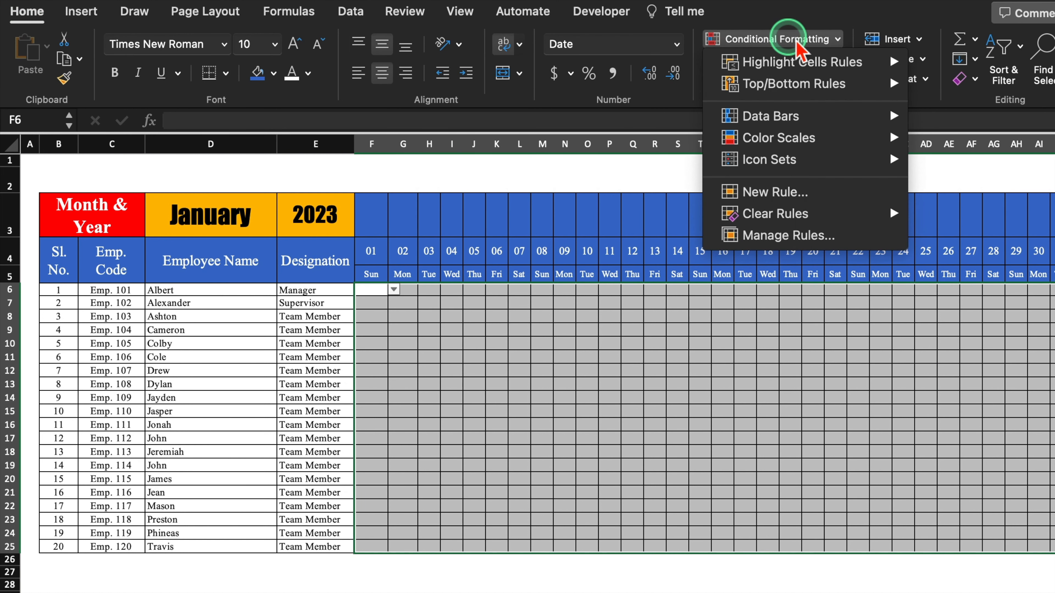
{"action": "mouse_move", "coordinate": [789, 63]}
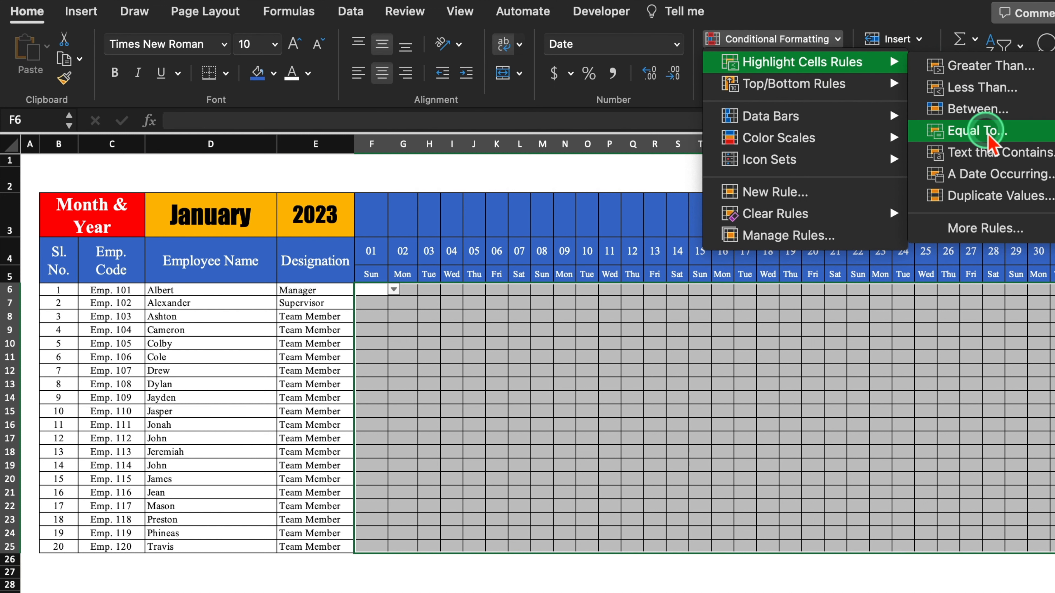
{"action": "left_click", "coordinate": [972, 131]}
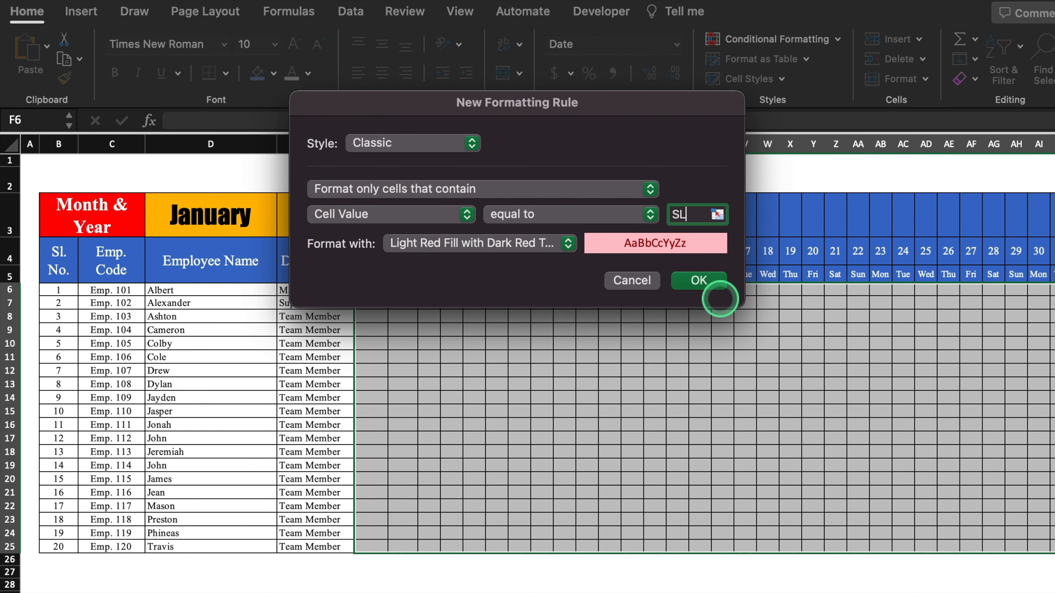
{"action": "left_click", "coordinate": [567, 243]}
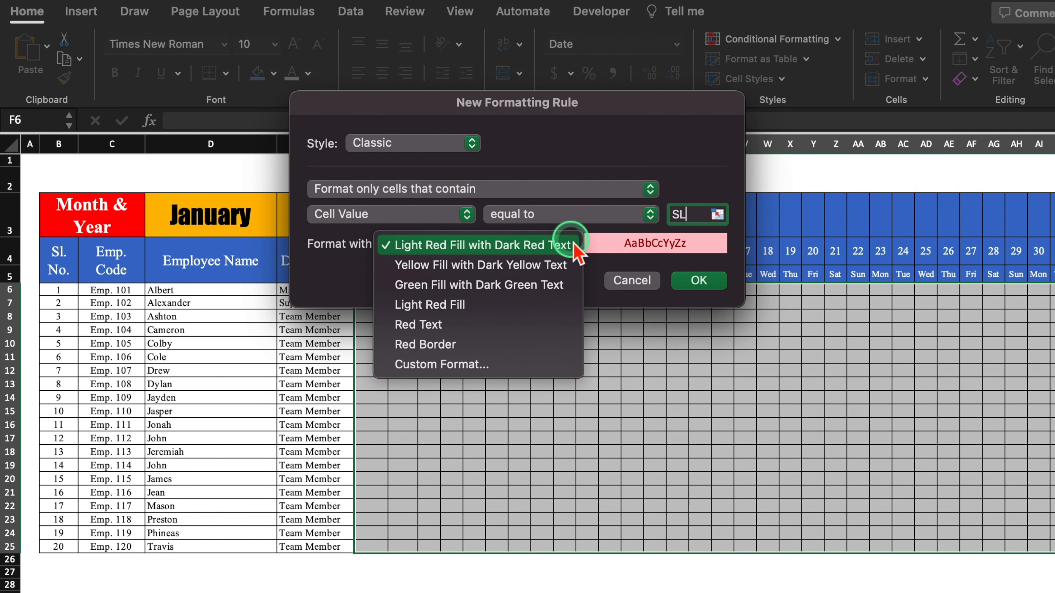
{"action": "left_click", "coordinate": [503, 365]}
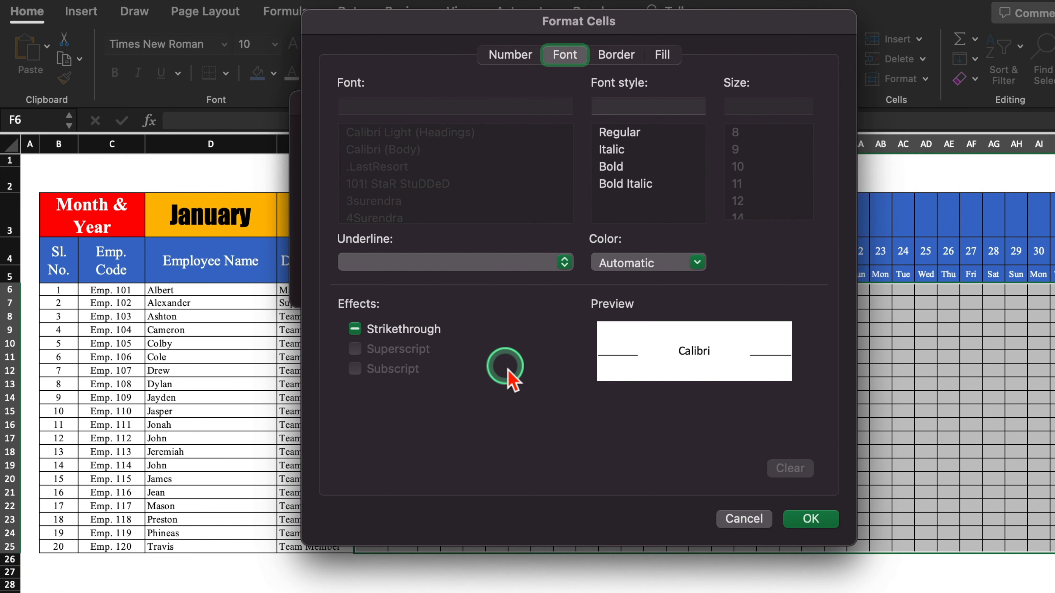
Step: Give the SL rule a purple fill and a yellow font colour, and apply the rule
{"action": "left_click", "coordinate": [662, 55]}
{"action": "left_click", "coordinate": [525, 122]}
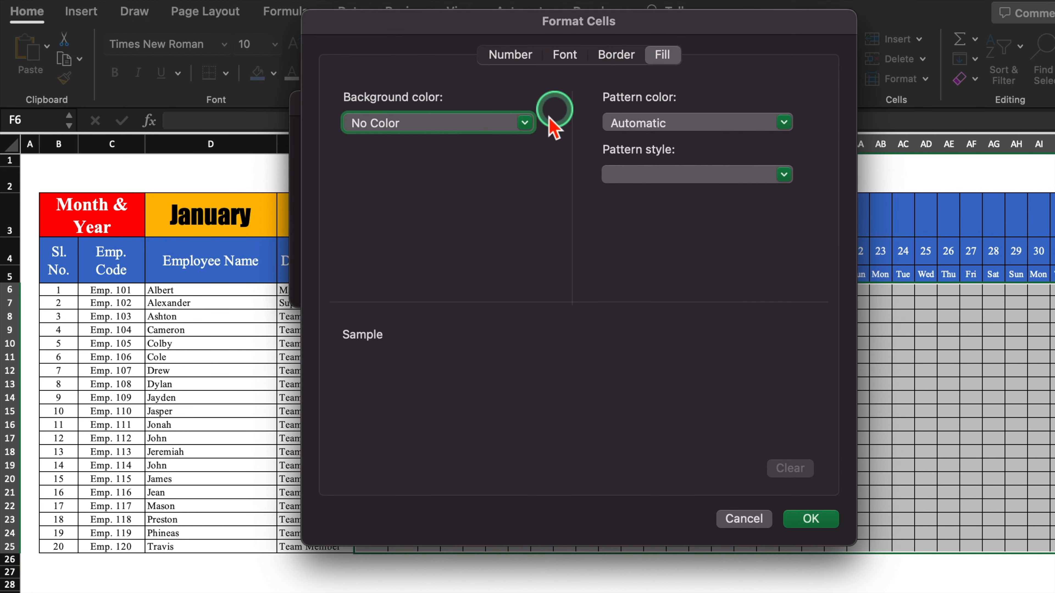
{"action": "left_click", "coordinate": [481, 240]}
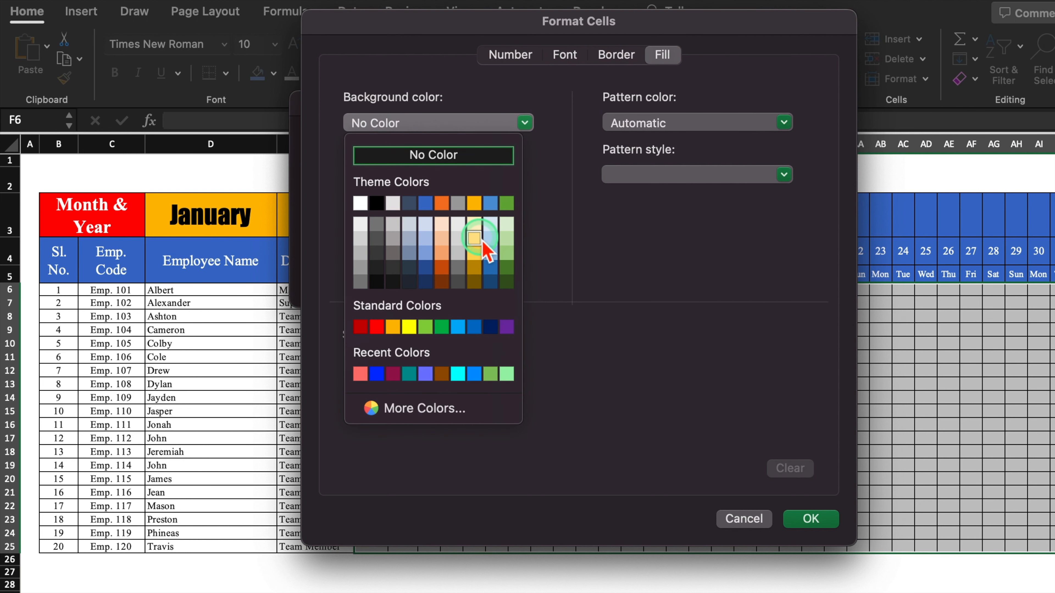
{"action": "left_click", "coordinate": [507, 327]}
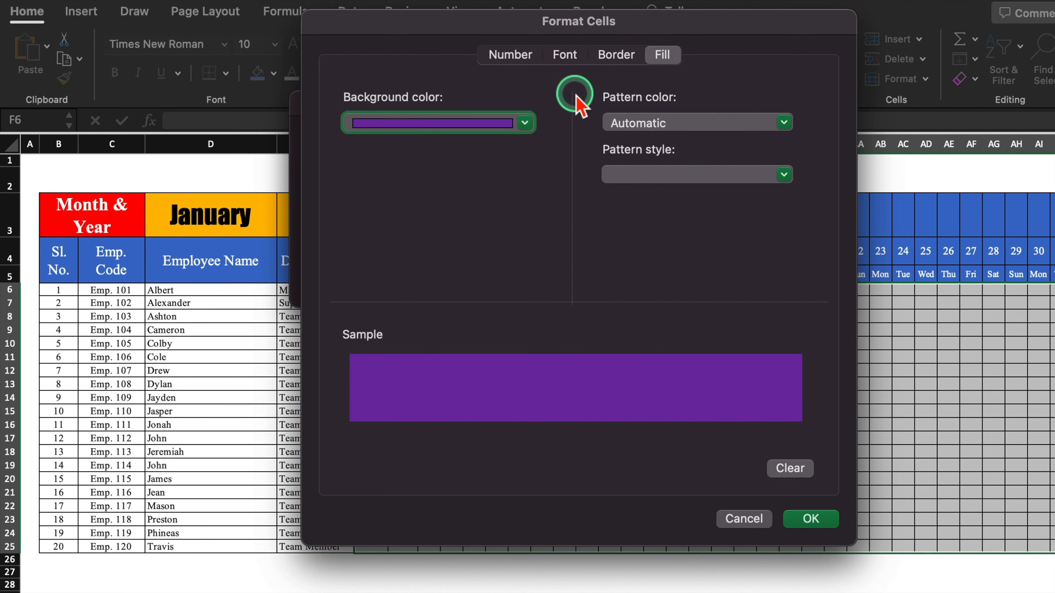
{"action": "left_click", "coordinate": [565, 55]}
{"action": "left_click", "coordinate": [640, 263]}
{"action": "left_click", "coordinate": [697, 263]}
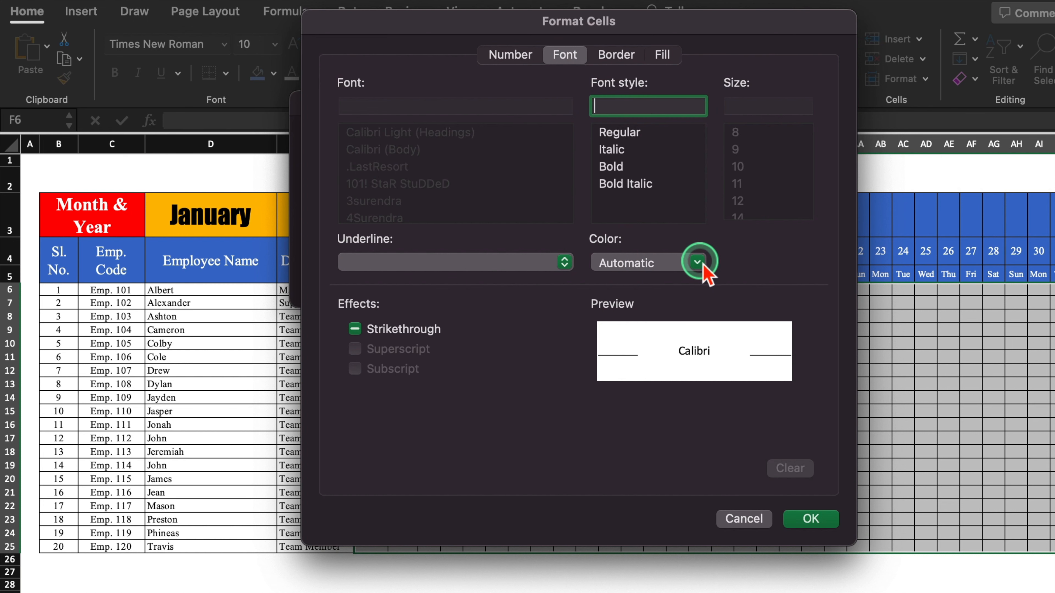
{"action": "left_click", "coordinate": [660, 462]}
{"action": "left_click", "coordinate": [661, 467]}
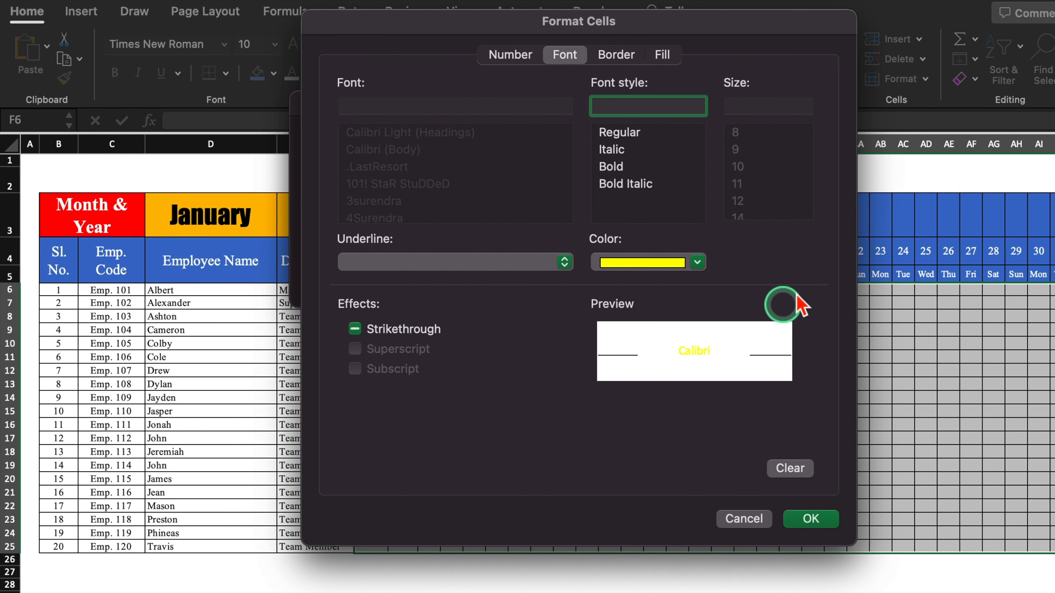
{"action": "left_click", "coordinate": [809, 522]}
{"action": "left_click", "coordinate": [699, 281]}
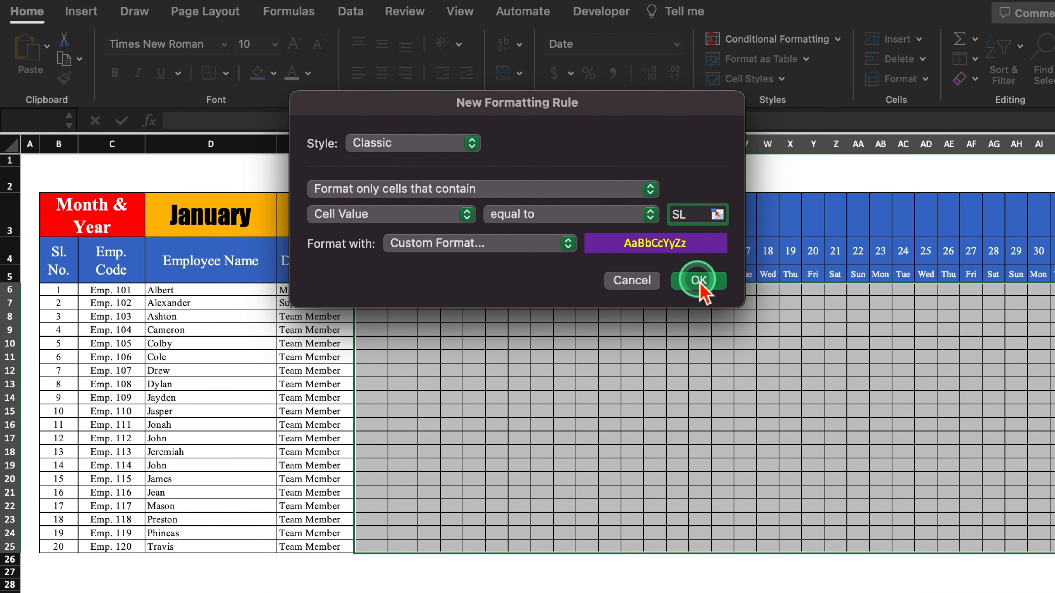
Step: Test the highlight rule by choosing SL in F6, and clear the cell again
{"action": "left_click", "coordinate": [394, 290]}
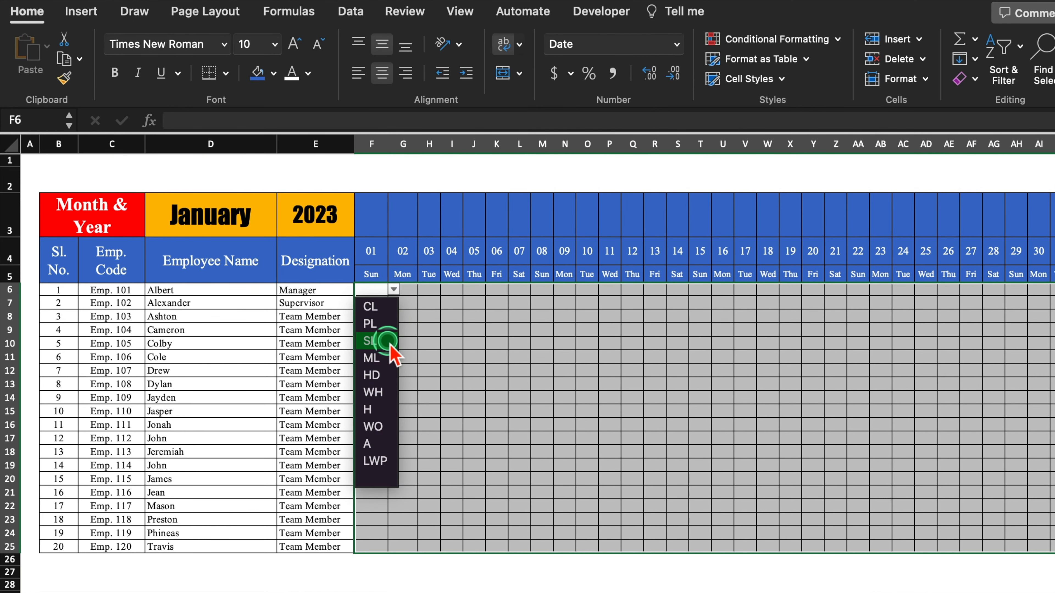
{"action": "left_click", "coordinate": [376, 341]}
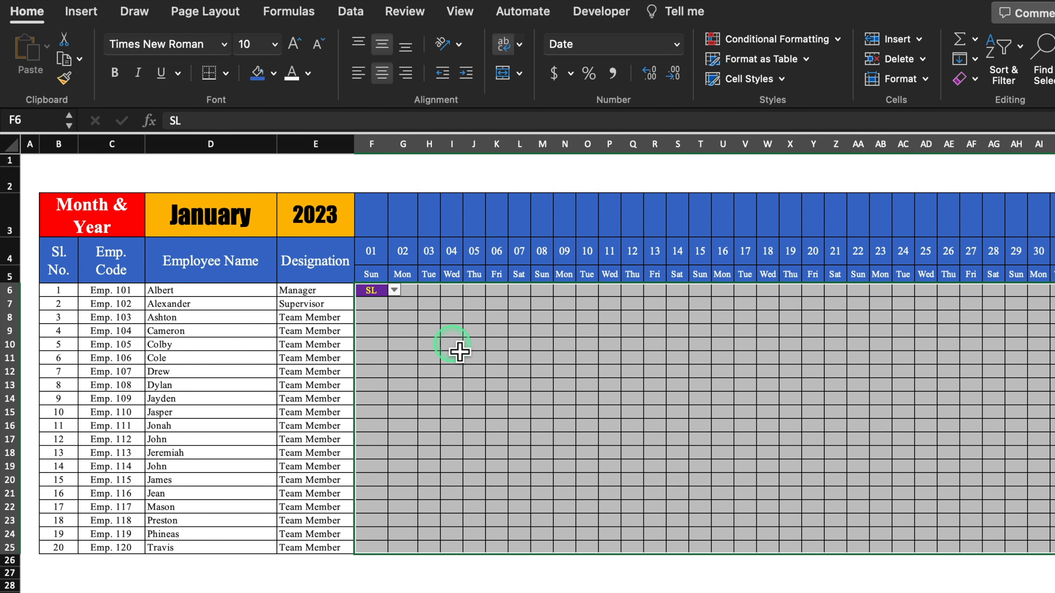
{"action": "left_click", "coordinate": [452, 344]}
{"action": "left_click", "coordinate": [381, 287]}
{"action": "key", "text": "Delete"}
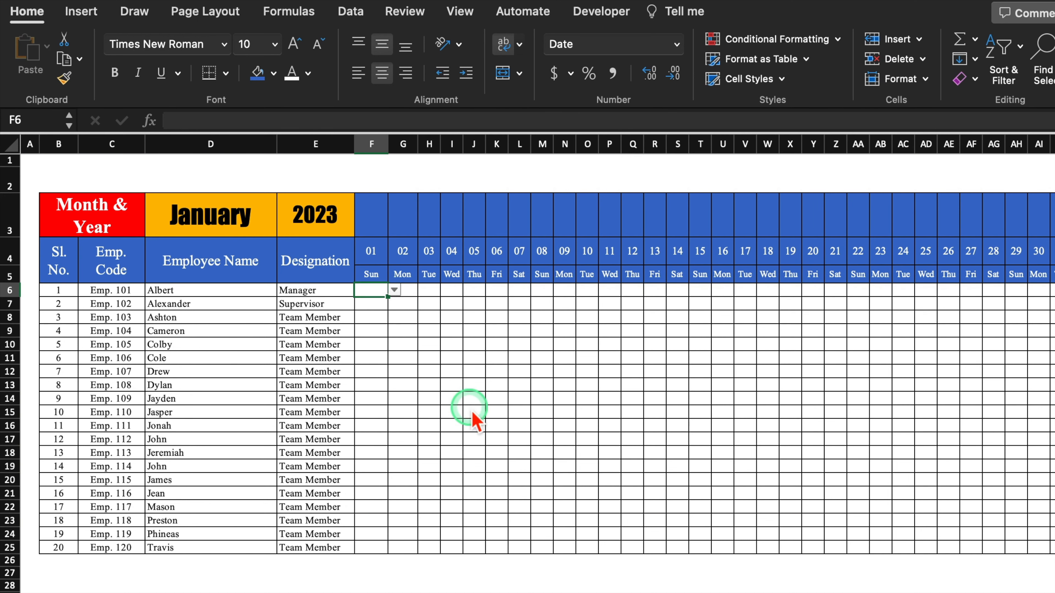
{"action": "left_click", "coordinate": [477, 400]}
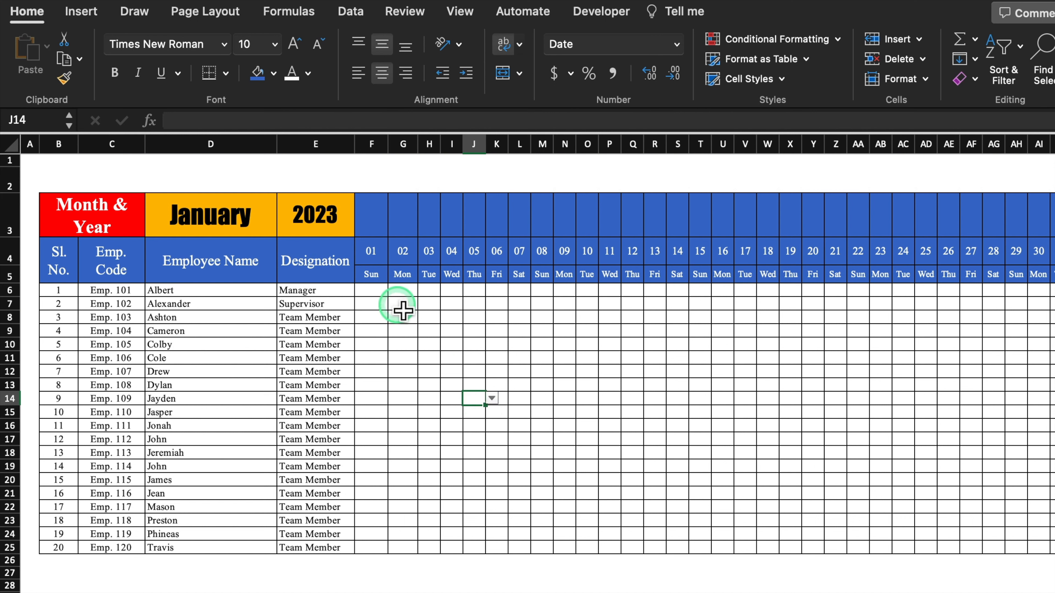
Step: Start a Classic conditional formatting rule on the date columns from F5 through row 25, using a formula to determine which cells to format
{"action": "left_click", "coordinate": [377, 276]}
{"action": "left_click_drag", "start_coordinate": [378, 279], "coordinate": [1051, 553]}
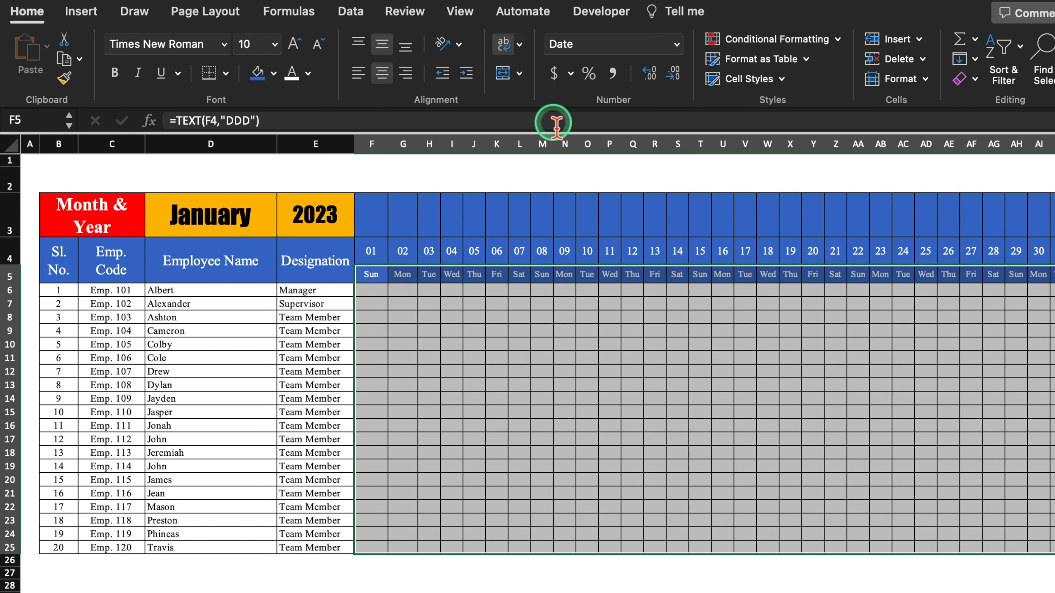
{"action": "left_click", "coordinate": [785, 39]}
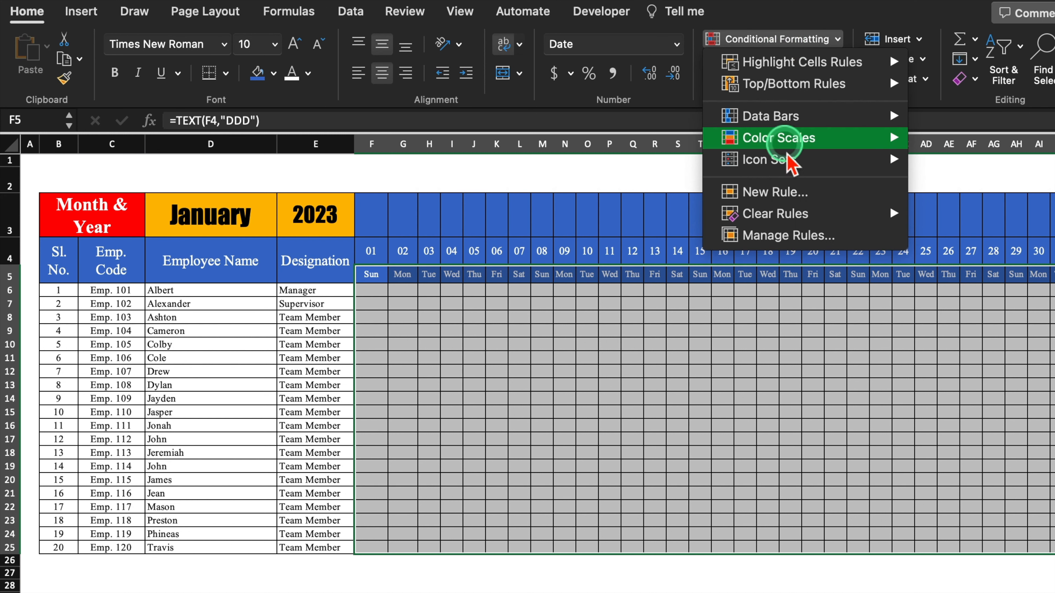
{"action": "left_click", "coordinate": [789, 196]}
{"action": "left_click_drag", "start_coordinate": [570, 137], "coordinate": [501, 223]}
{"action": "left_click", "coordinate": [621, 188]}
{"action": "left_click_drag", "start_coordinate": [623, 188], "coordinate": [706, 248]}
{"action": "left_click_drag", "start_coordinate": [629, 106], "coordinate": [629, 335]}
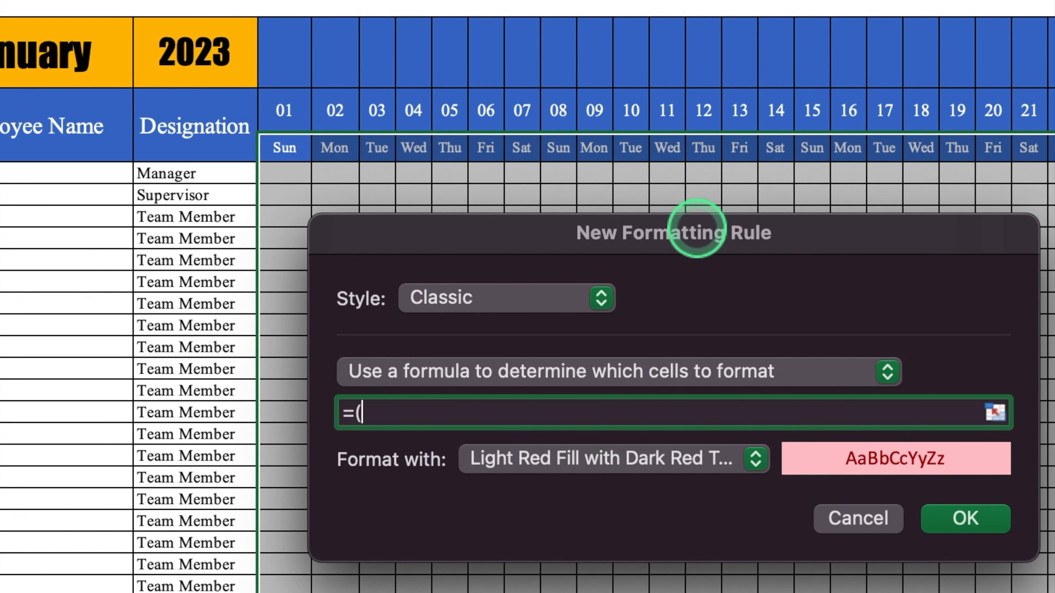
Step: Enter the rule's Saturday condition as =(F$5="Sat"), keeping the column relative and the row fixed
{"action": "left_click", "coordinate": [290, 154]}
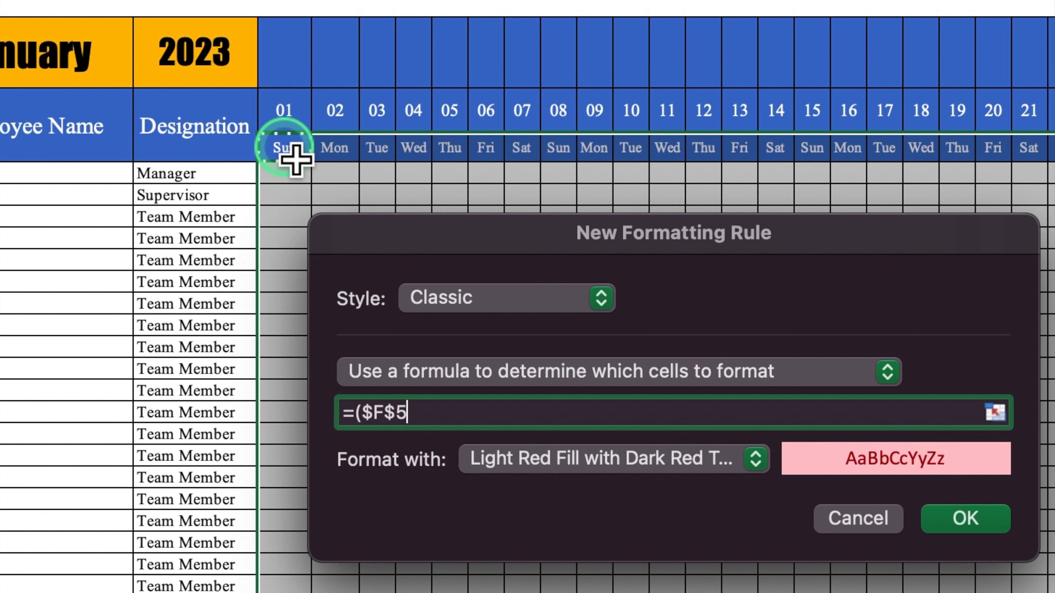
{"action": "left_click", "coordinate": [382, 310]}
{"action": "left_click", "coordinate": [374, 412]}
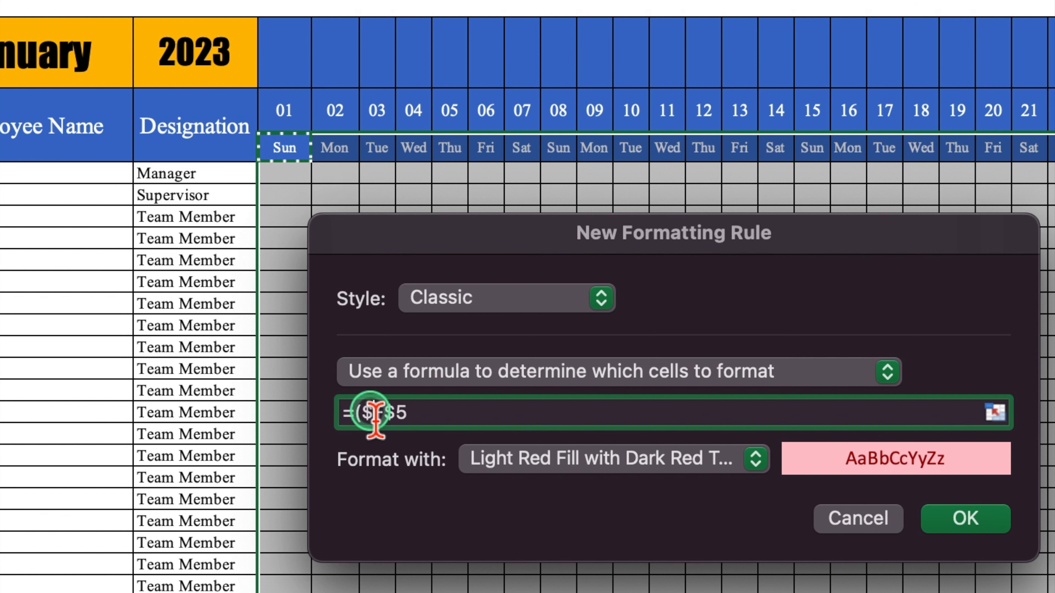
{"action": "key", "text": "BackSpace"}
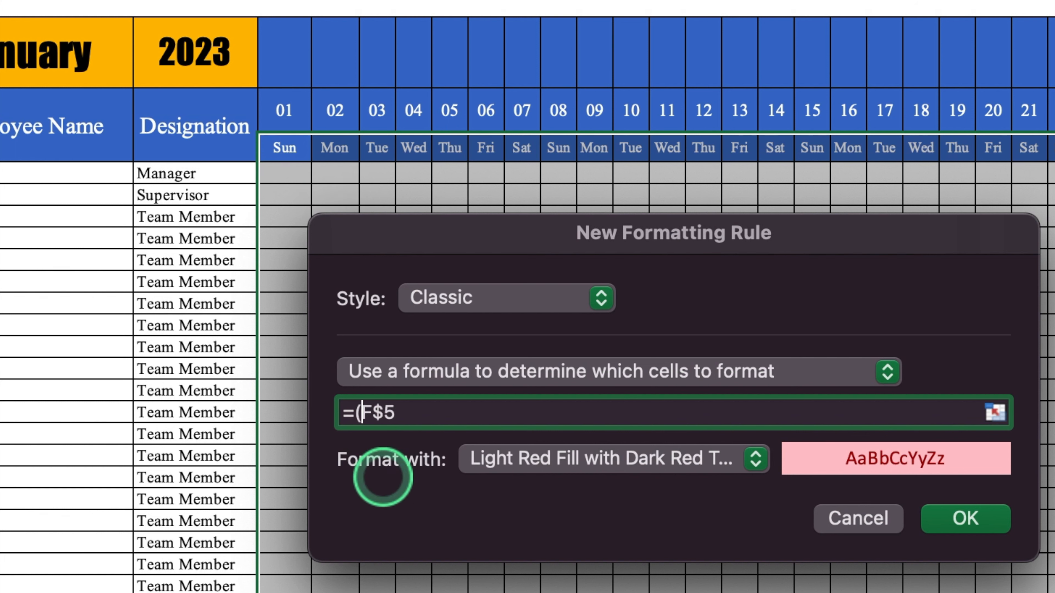
{"action": "left_click", "coordinate": [429, 411]}
{"action": "type", "text": "="}
{"action": "left_click", "coordinate": [667, 478]}
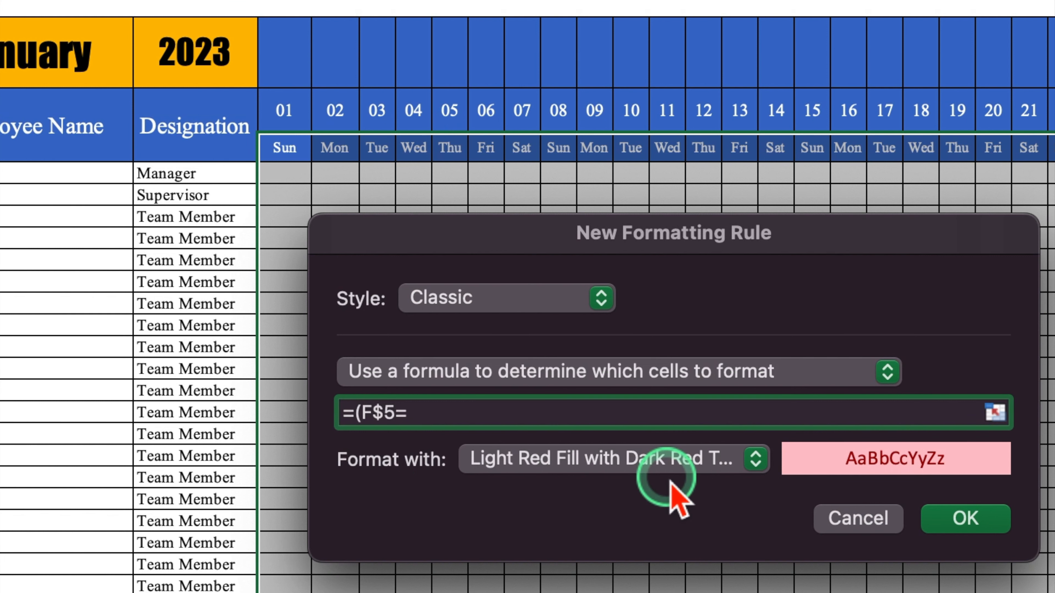
{"action": "type", "text": "\"Sat"}
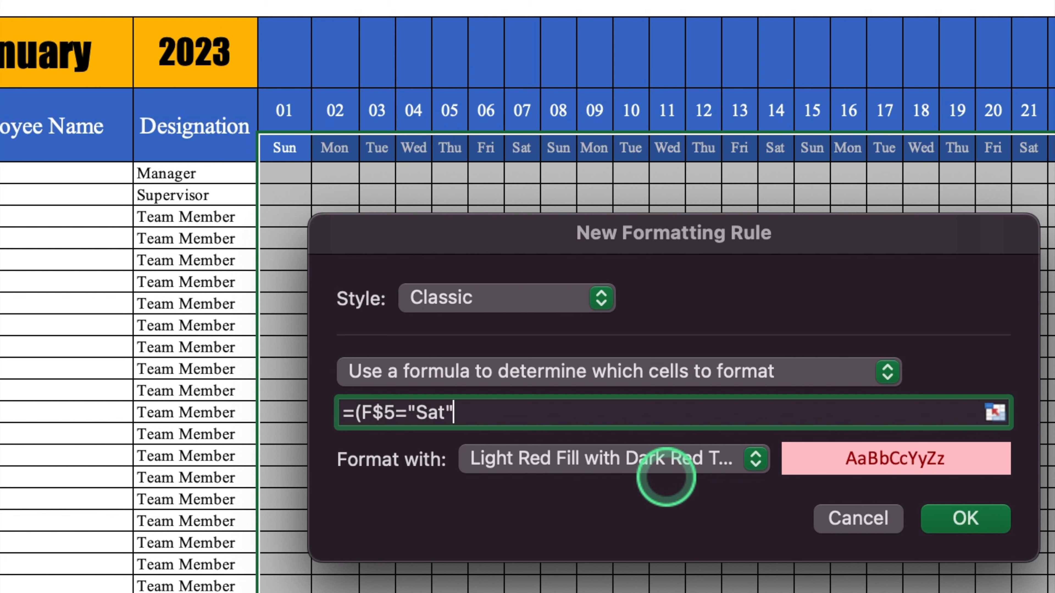
{"action": "left_click", "coordinate": [482, 415]}
{"action": "type", "text": ")"}
Step: Extend the rule formula to =(F$5="Sat")+(F$5="Sun") and apply it with the light red fill and dark red text
{"action": "left_click_drag", "start_coordinate": [481, 416], "coordinate": [371, 416]}
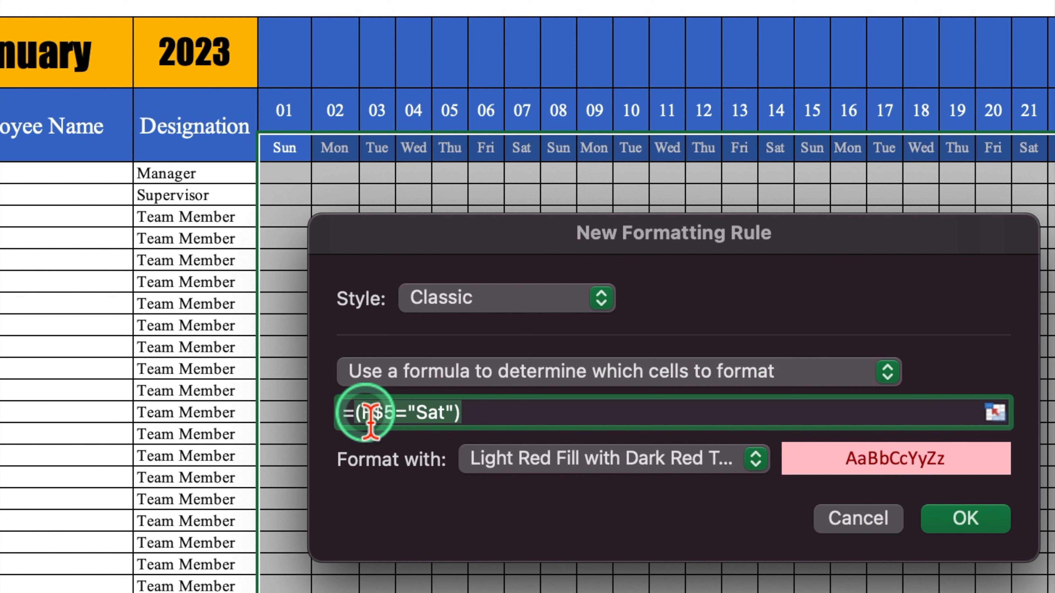
{"action": "left_click", "coordinate": [517, 414]}
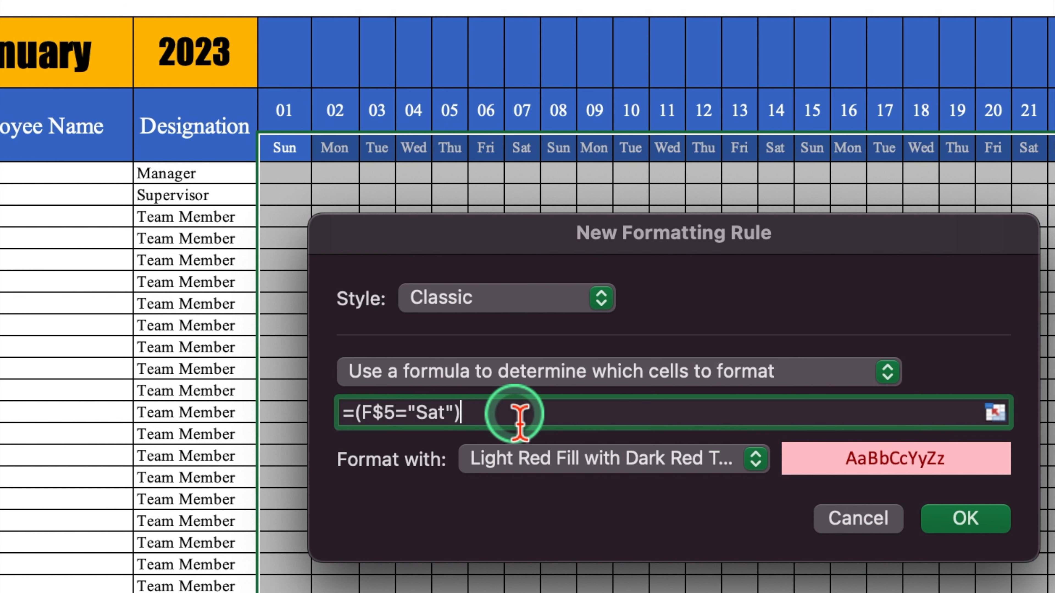
{"action": "type", "text": "+"}
{"action": "key", "text": "super+v"}
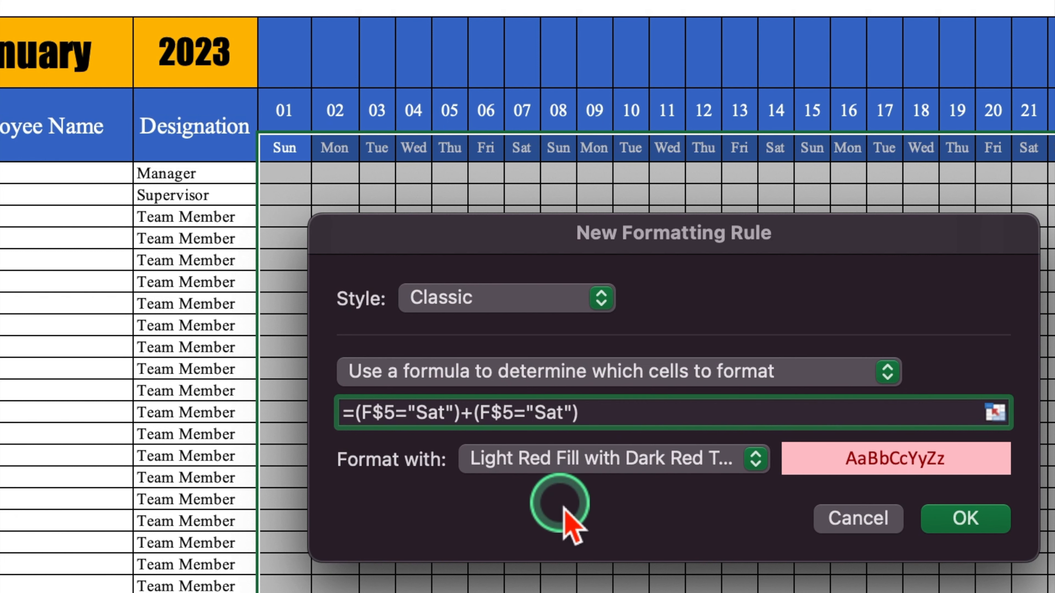
{"action": "key", "text": "BackSpace"}
{"action": "key", "text": "BackSpace"}
{"action": "key", "text": "BackSpace"}
{"action": "type", "text": "Sun"}
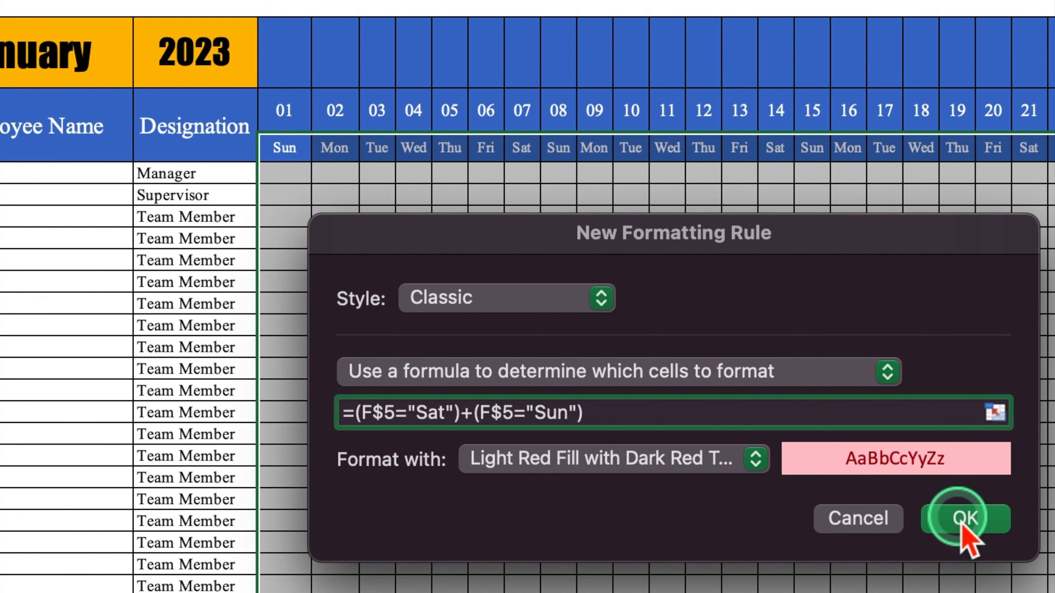
{"action": "left_click", "coordinate": [962, 524]}
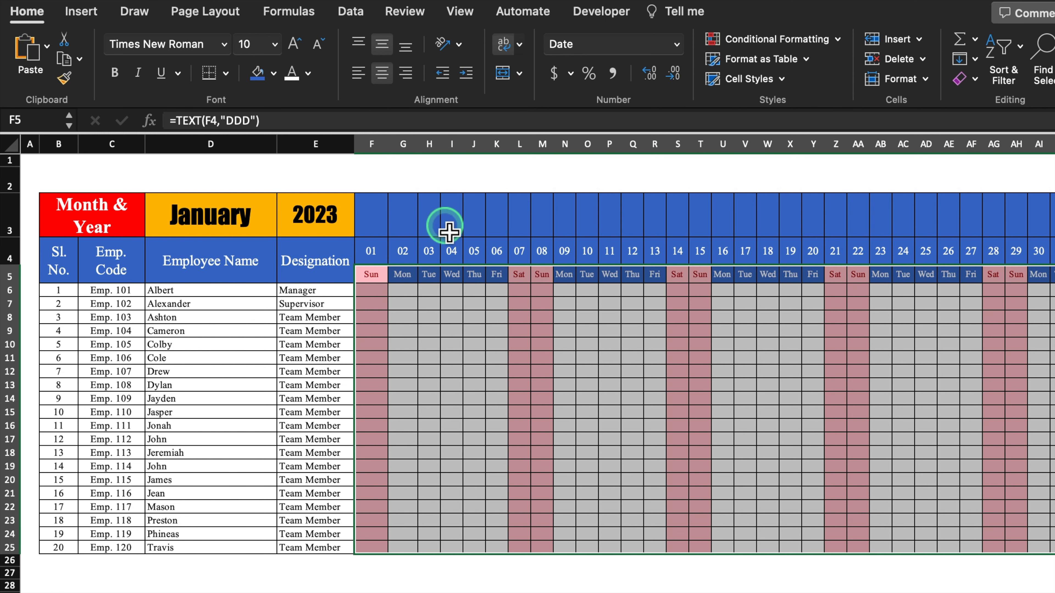
Step: Begin a VLOOKUP in F3 that looks up the date in F4 within columns B:C of the Setting sheet
{"action": "left_click", "coordinate": [384, 220]}
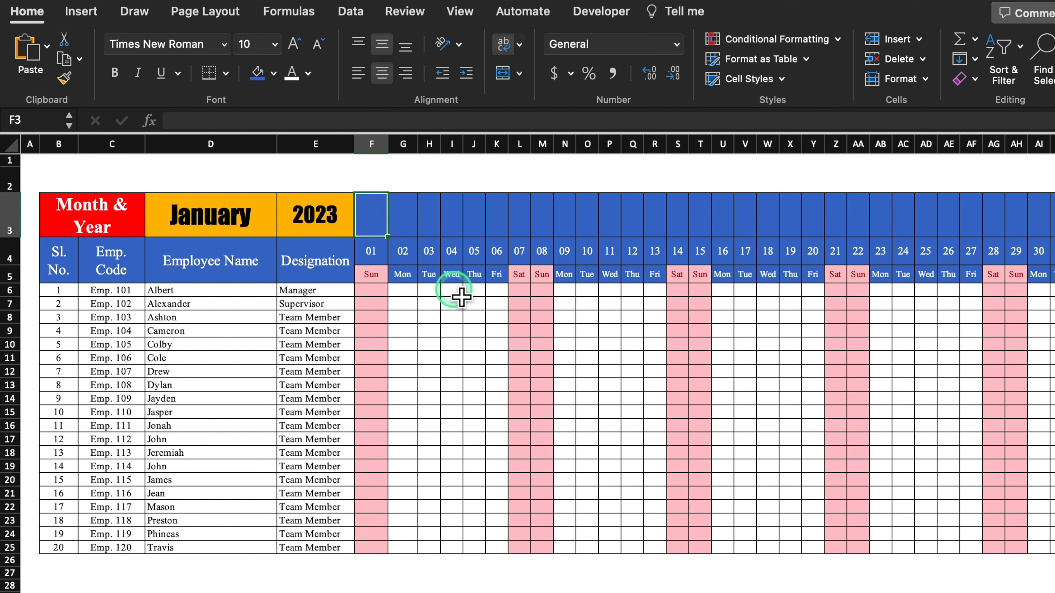
{"action": "type", "text": "="}
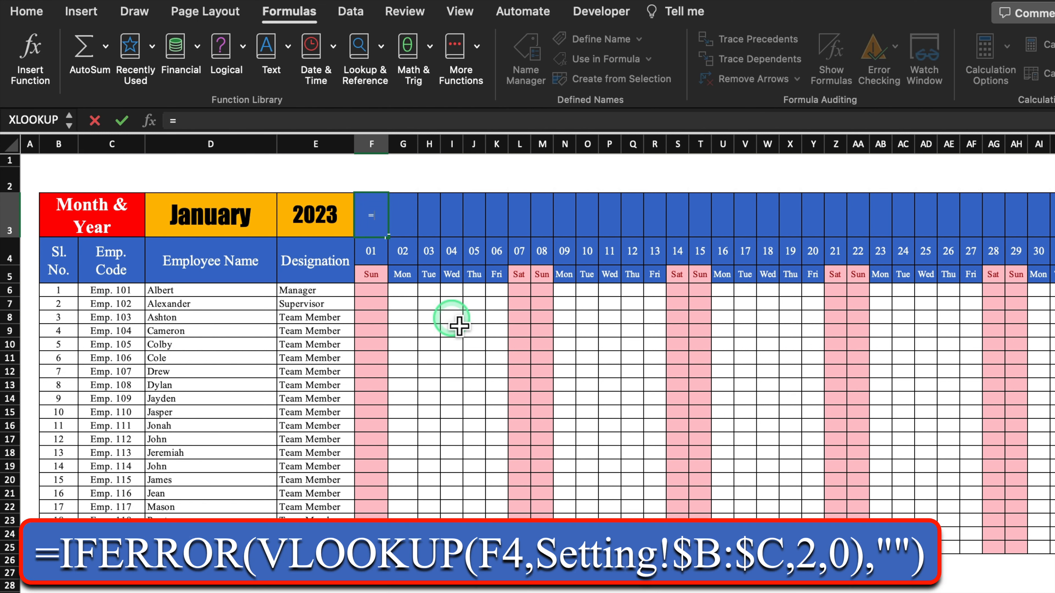
{"action": "type", "text": "vlo"}
{"action": "double_click", "coordinate": [411, 268]}
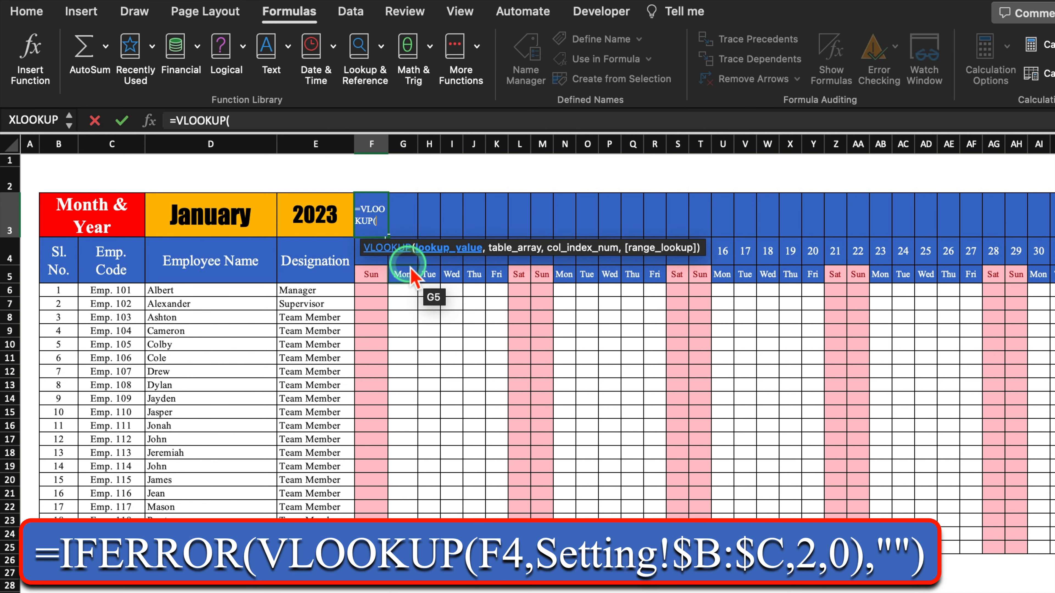
{"action": "left_click", "coordinate": [371, 262]}
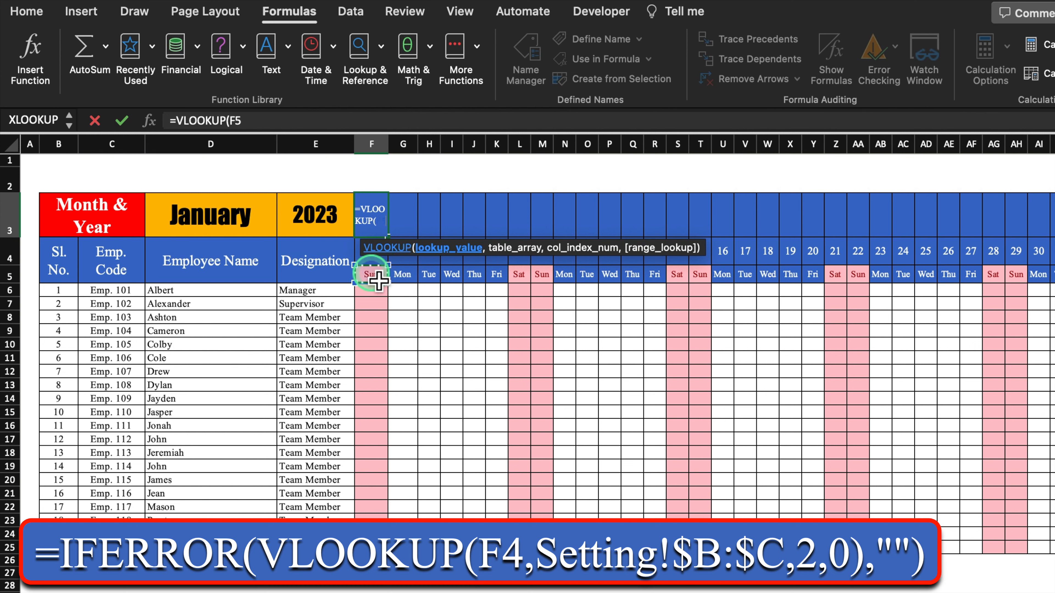
{"action": "type", "text": ","}
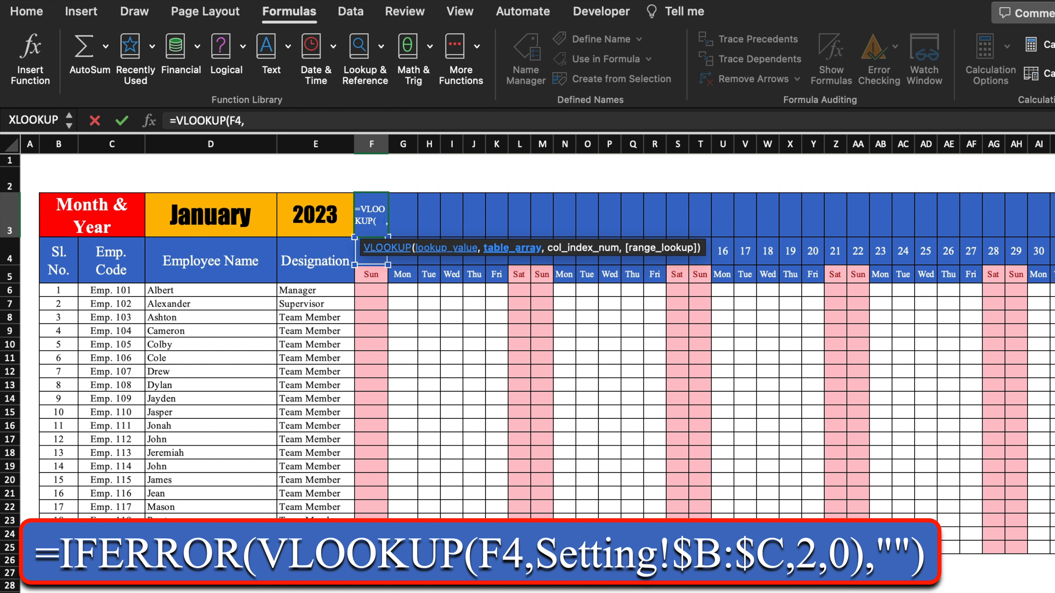
{"action": "left_click", "coordinate": [85, 592]}
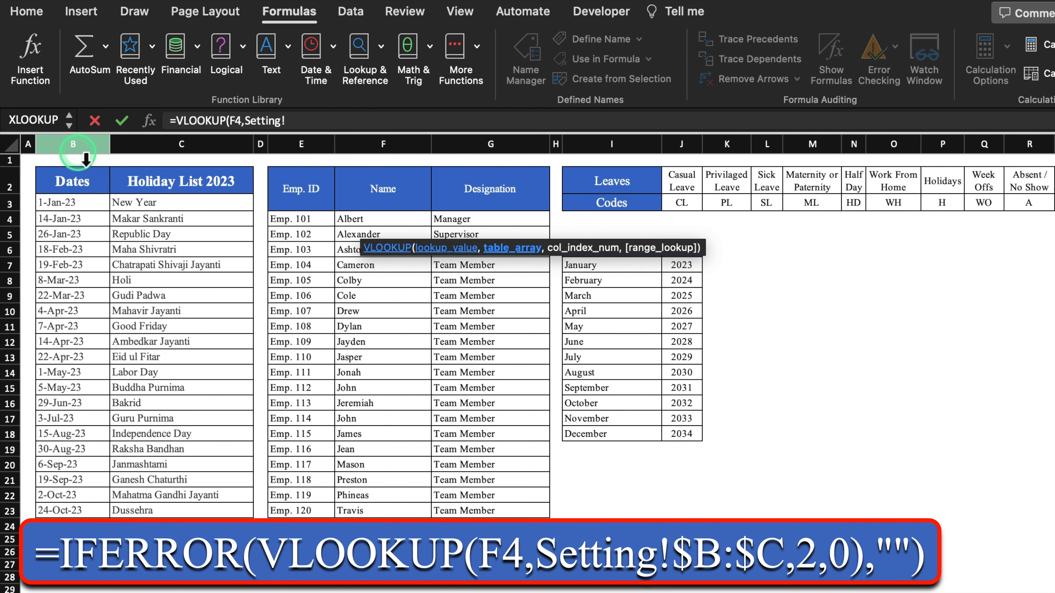
{"action": "left_click_drag", "start_coordinate": [85, 153], "coordinate": [162, 146]}
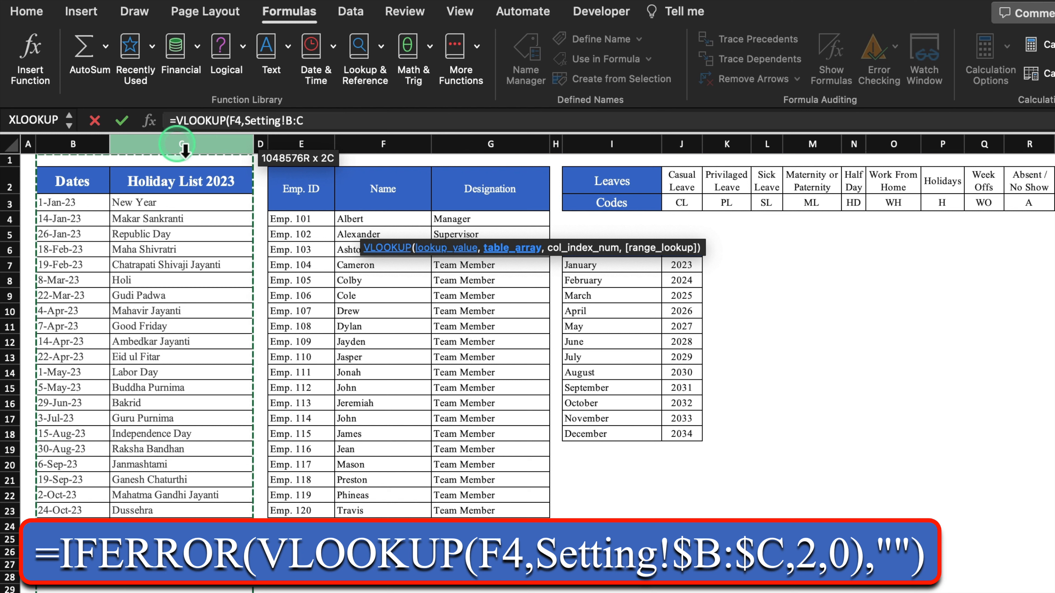
Step: Complete F3 as =VLOOKUP(F4,Setting!$B:$C,2,0) and fill the holiday lookup across to P3
{"action": "key", "text": "F4"}
{"action": "type", "text": ","}
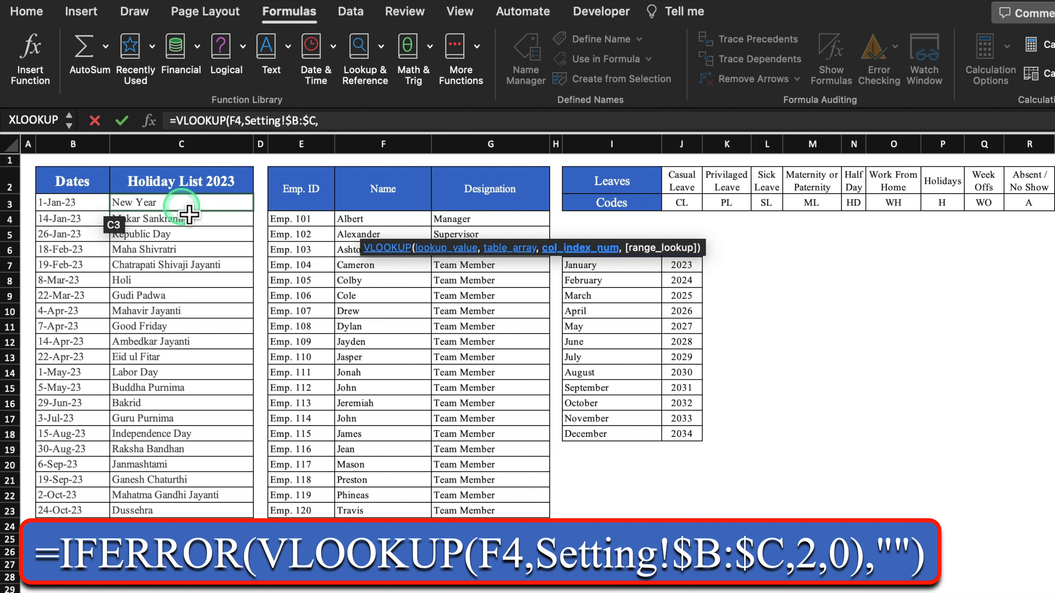
{"action": "type", "text": "2"}
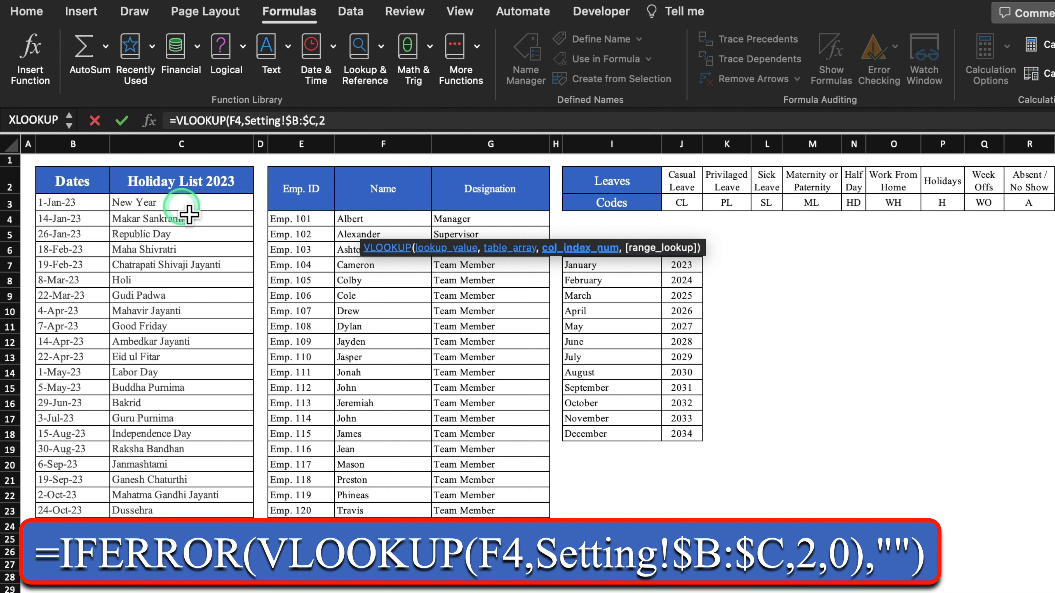
{"action": "type", "text": ","}
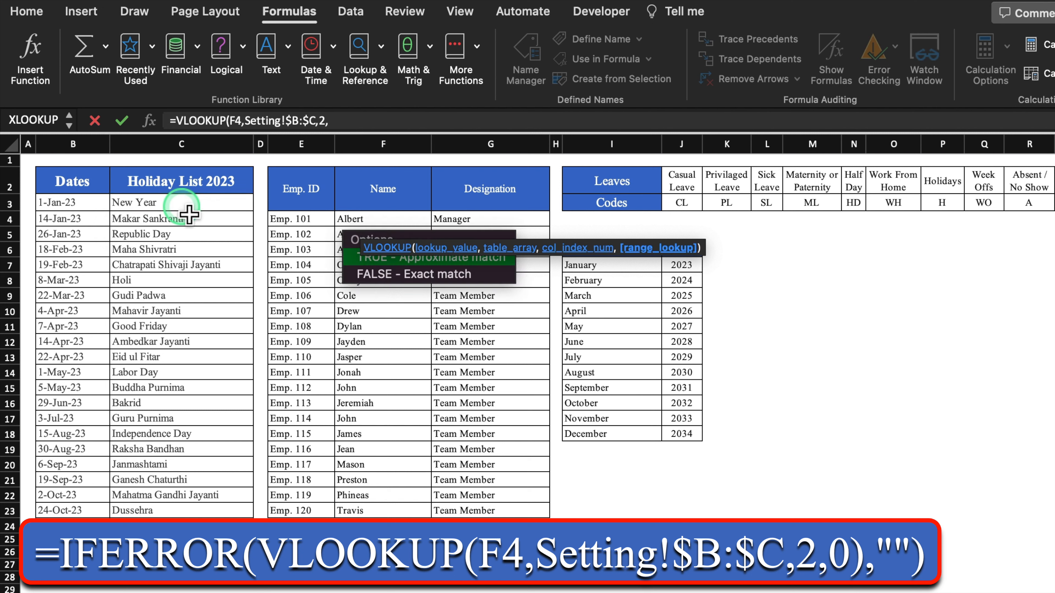
{"action": "type", "text": "0)"}
{"action": "key", "text": "Return"}
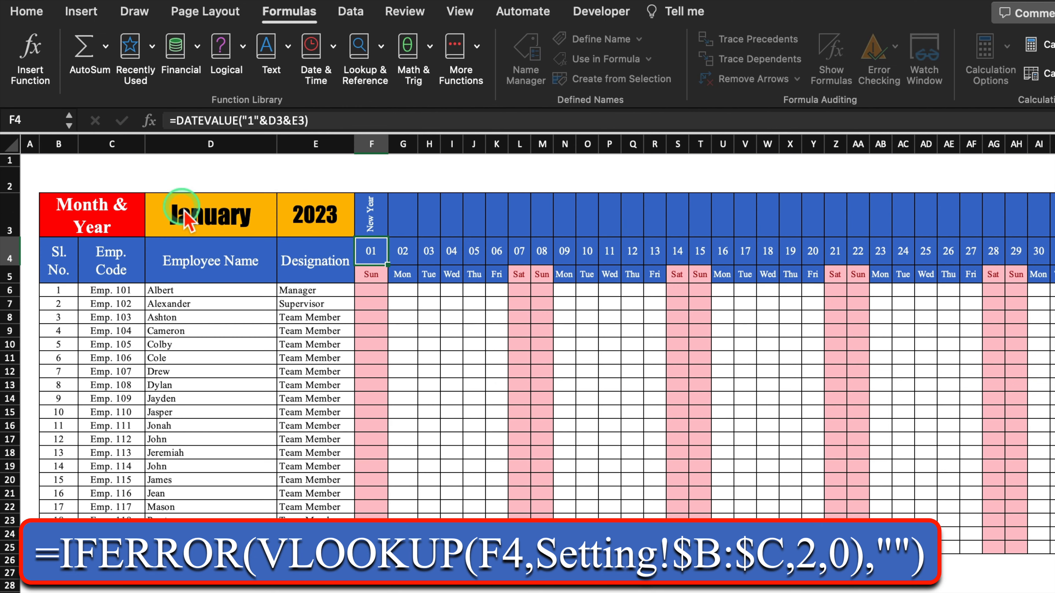
{"action": "left_click", "coordinate": [386, 225]}
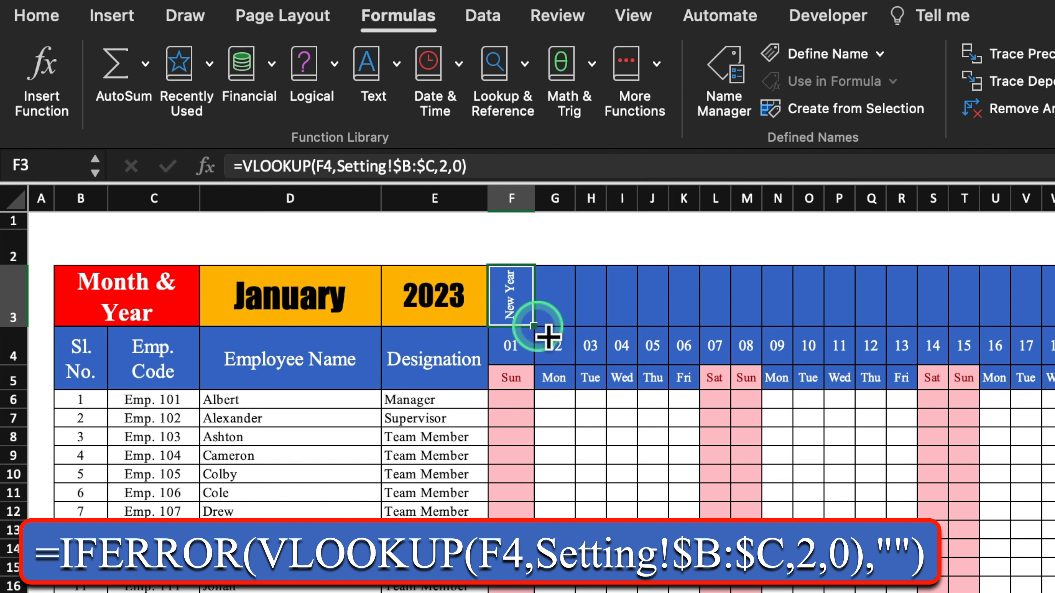
{"action": "left_click_drag", "start_coordinate": [540, 330], "coordinate": [862, 332]}
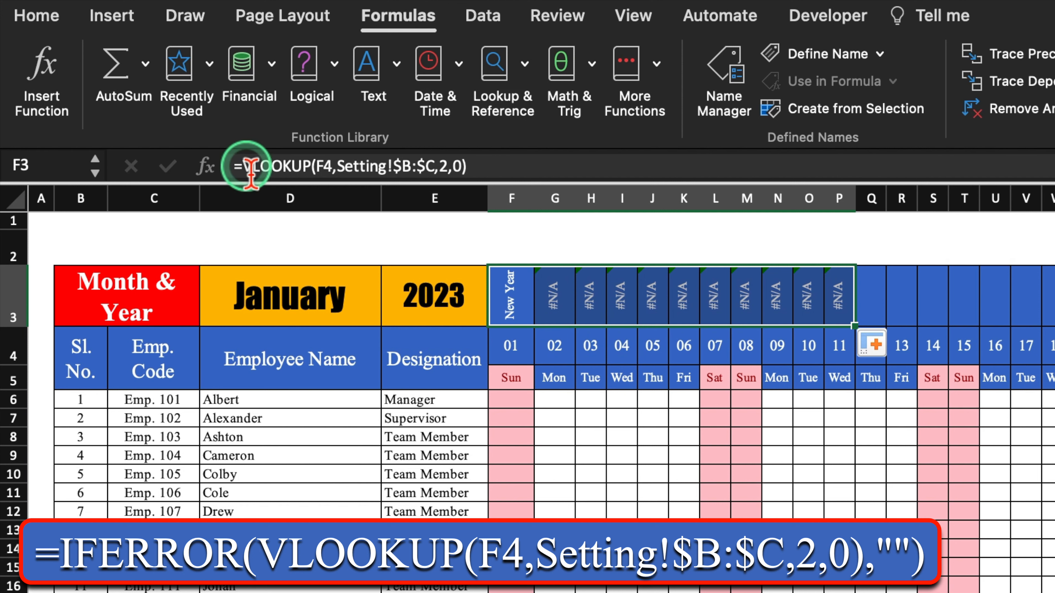
Step: Wrap F3's lookup as =IFERROR(VLOOKUP(F4,Setting!$B:$C,2,0),"") and fill it across row 3 over the date columns
{"action": "left_click", "coordinate": [243, 166]}
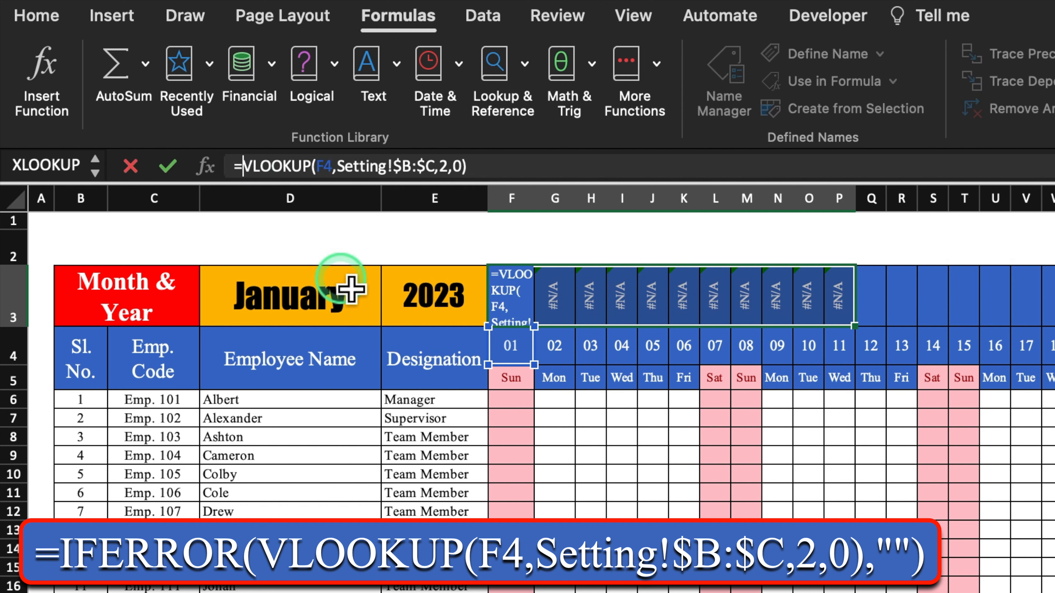
{"action": "type", "text": "iferr"}
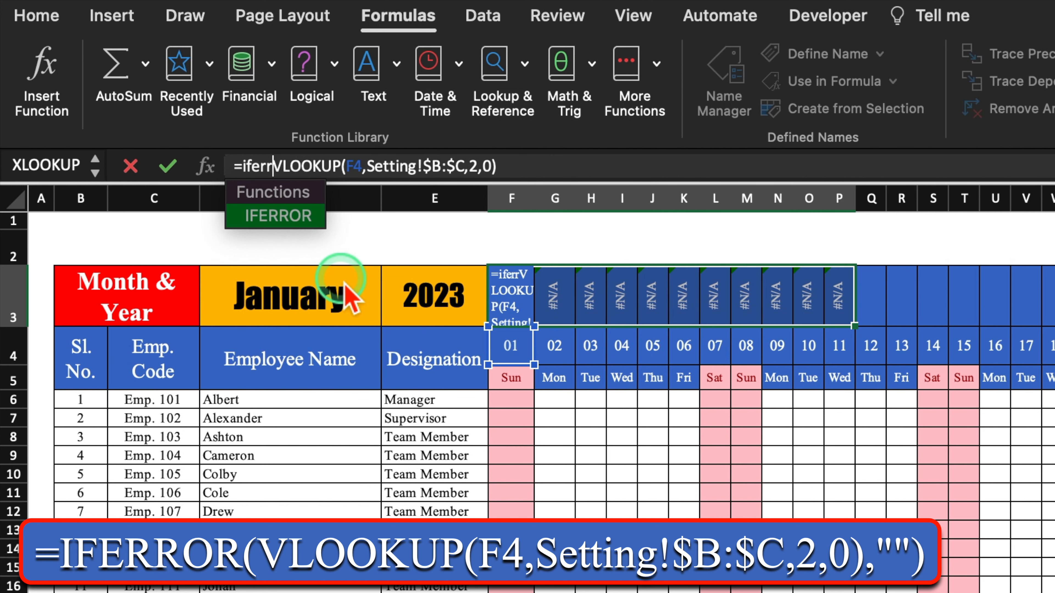
{"action": "double_click", "coordinate": [297, 216]}
{"action": "left_click", "coordinate": [583, 166]}
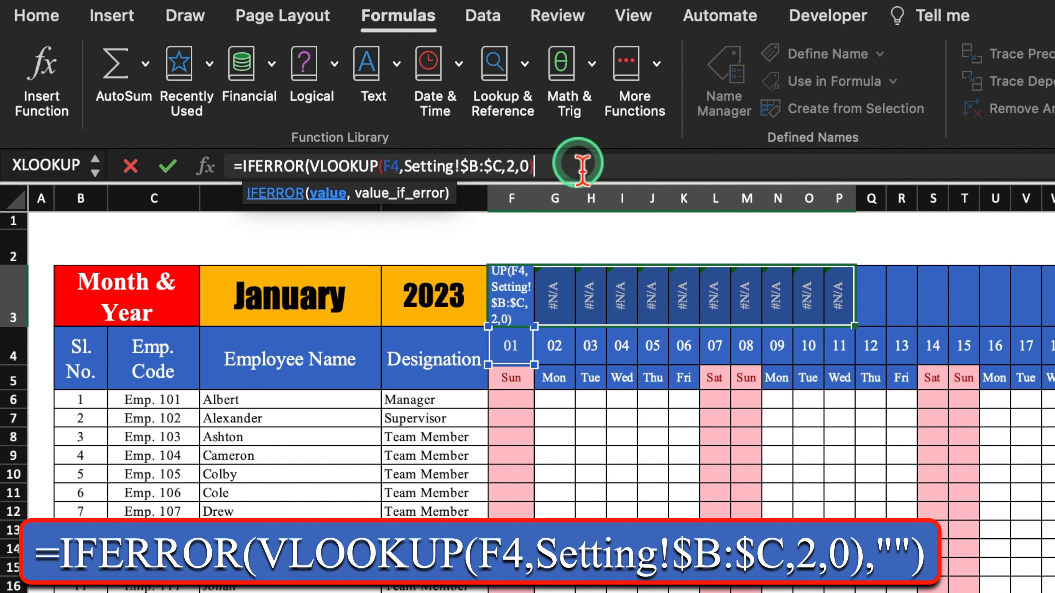
{"action": "type", "text": ",\"\""}
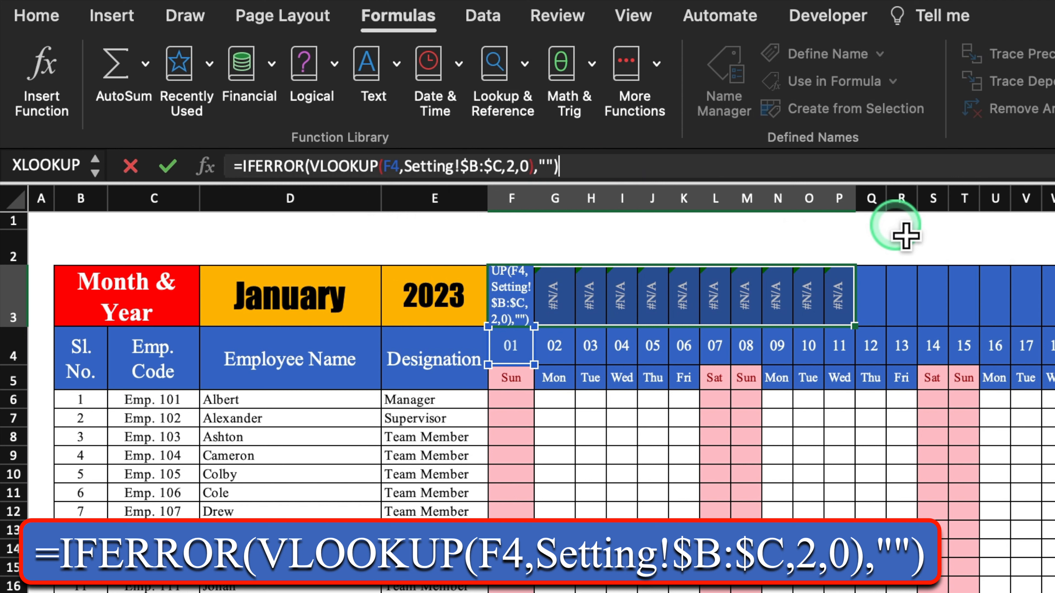
{"action": "key", "text": "Return"}
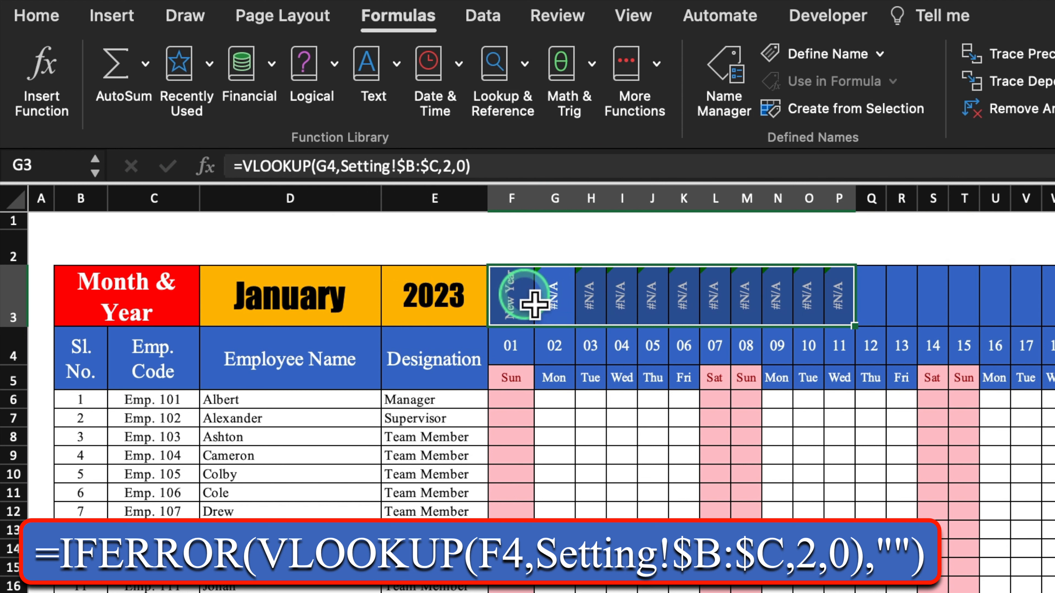
{"action": "left_click", "coordinate": [521, 297]}
{"action": "left_click_drag", "start_coordinate": [596, 335], "coordinate": [869, 351]}
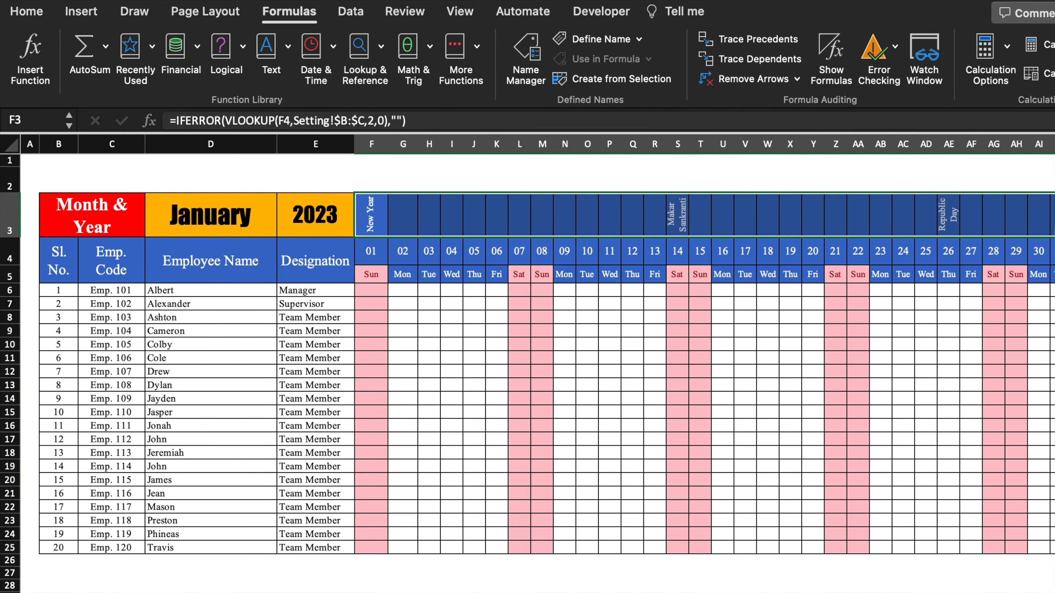
Step: Start a new Classic conditional formatting rule for the selected row 3 holiday cells that uses a formula to determine which cells to format
{"action": "left_click", "coordinate": [26, 12]}
{"action": "left_click", "coordinate": [792, 39]}
{"action": "left_click", "coordinate": [800, 171]}
{"action": "left_click", "coordinate": [807, 193]}
{"action": "left_click", "coordinate": [578, 138]}
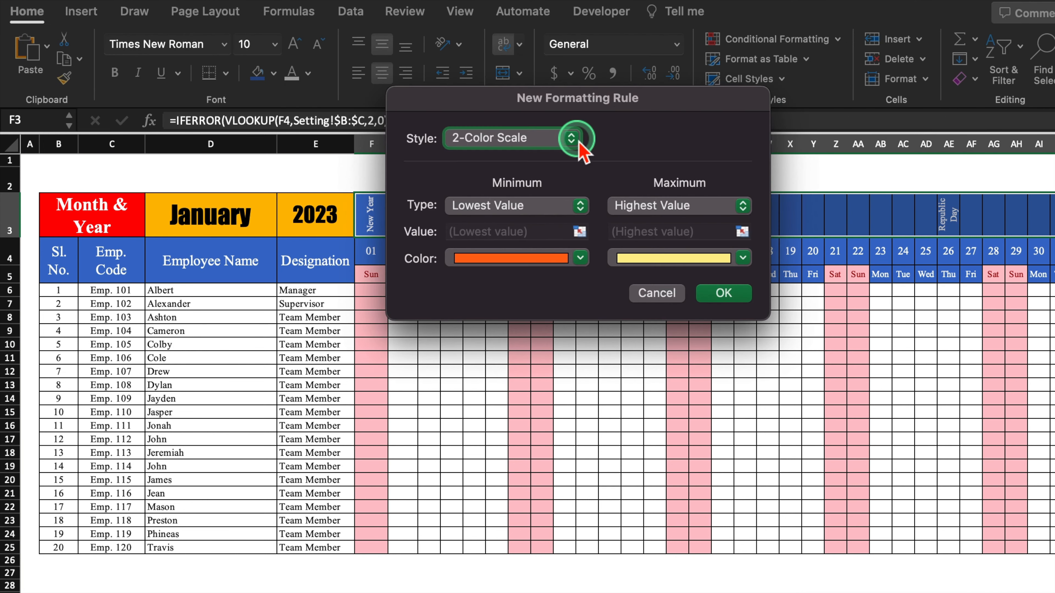
{"action": "left_click", "coordinate": [527, 219]}
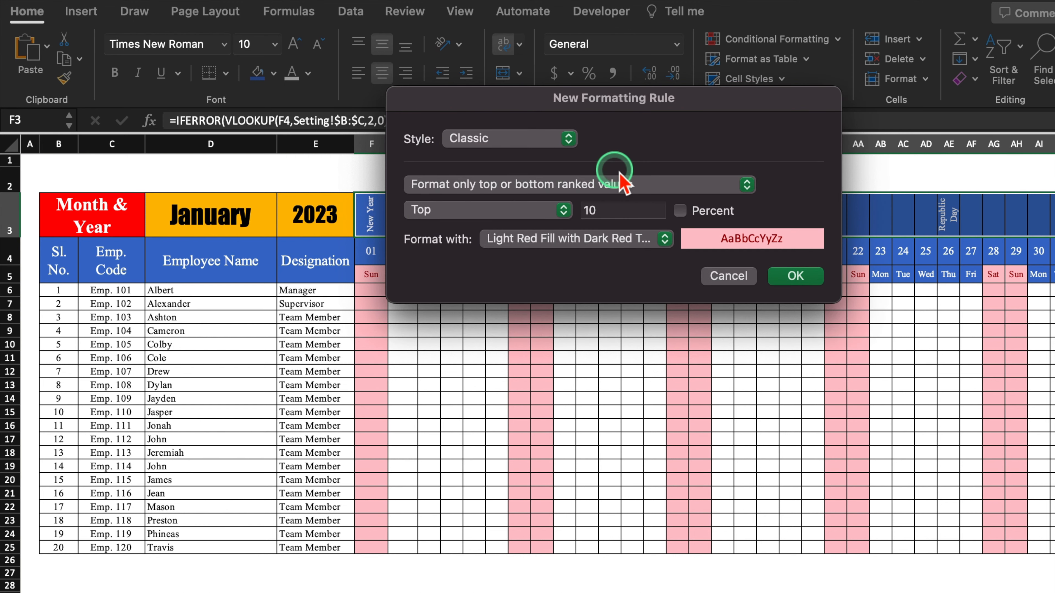
{"action": "left_click", "coordinate": [627, 184]}
{"action": "left_click", "coordinate": [732, 246]}
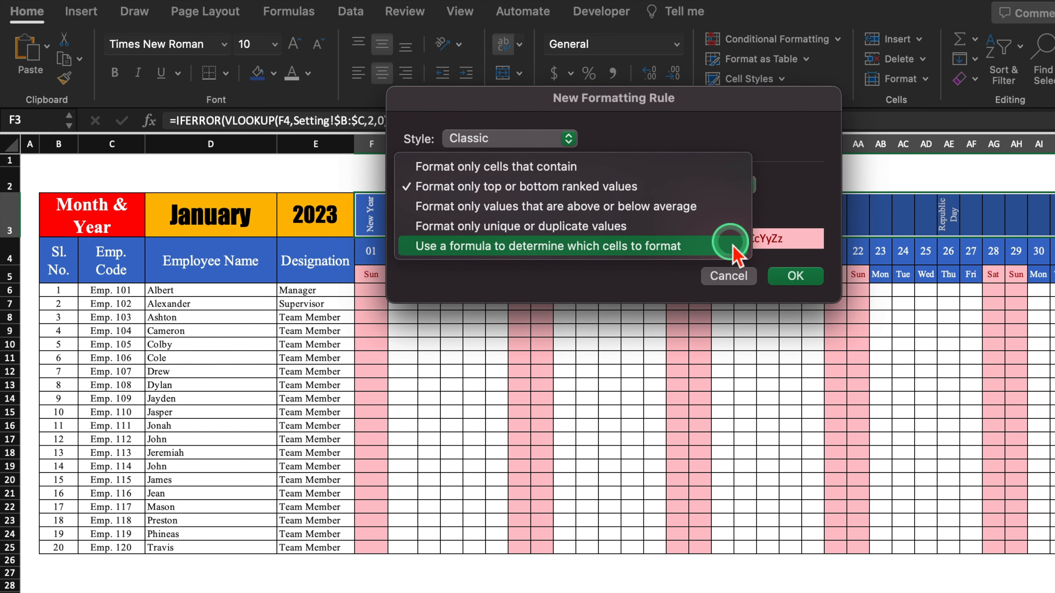
{"action": "left_click", "coordinate": [732, 246]}
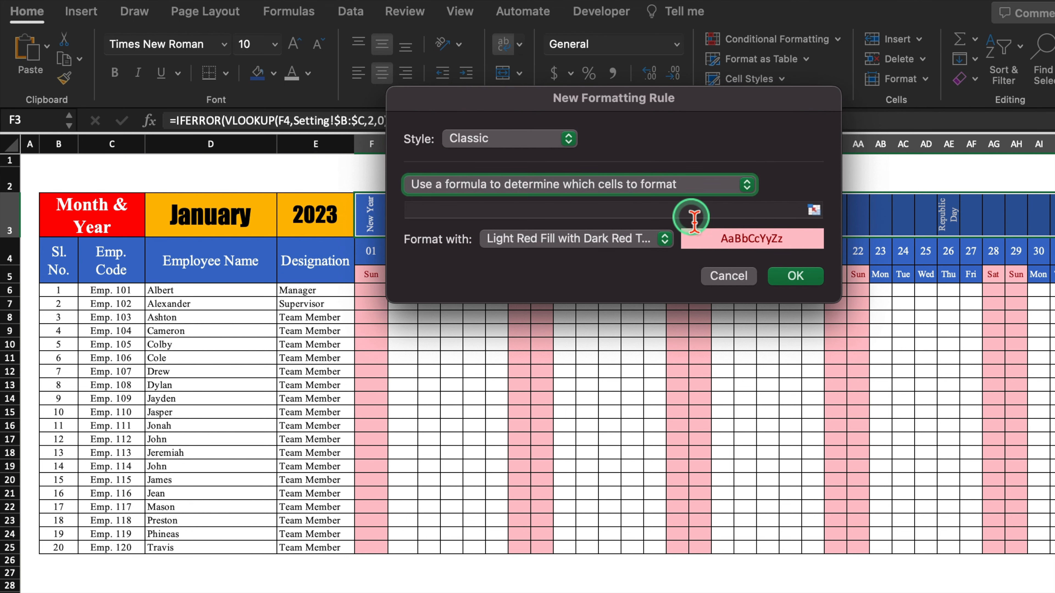
{"action": "left_click_drag", "start_coordinate": [700, 100], "coordinate": [693, 350]}
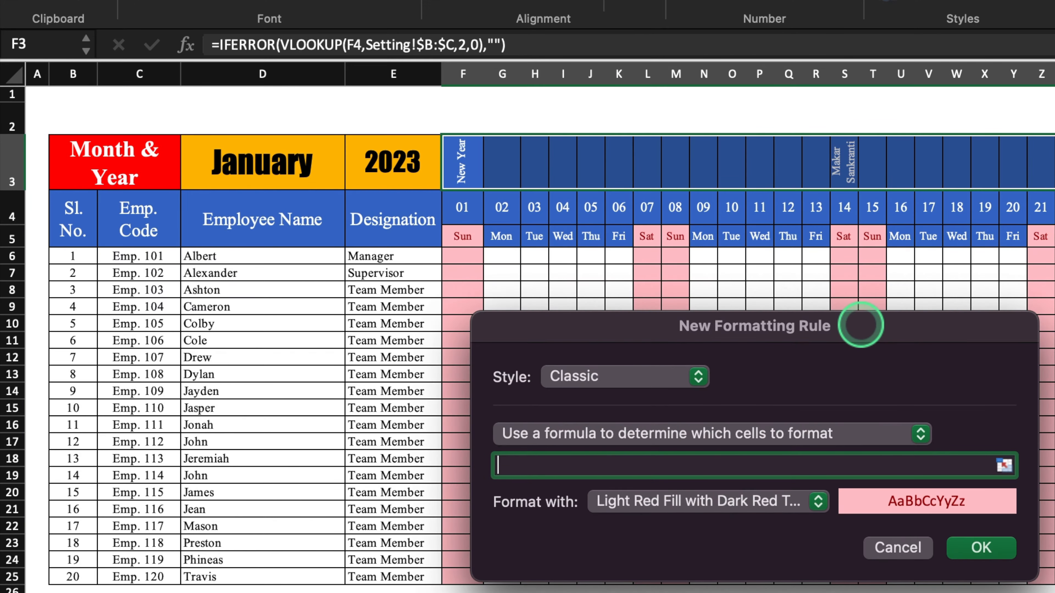
Step: Enter =$F3<>"" as the formula of the new holiday formatting rule
{"action": "type", "text": "="}
{"action": "left_click", "coordinate": [470, 163]}
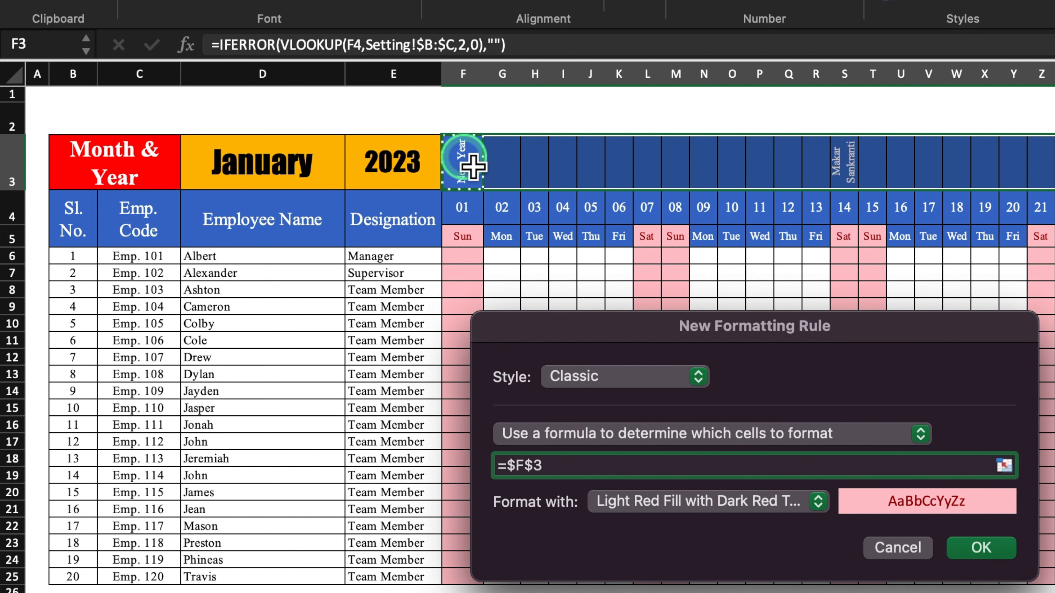
{"action": "left_click", "coordinate": [533, 465]}
{"action": "key", "text": "BackSpace"}
{"action": "left_click", "coordinate": [575, 470]}
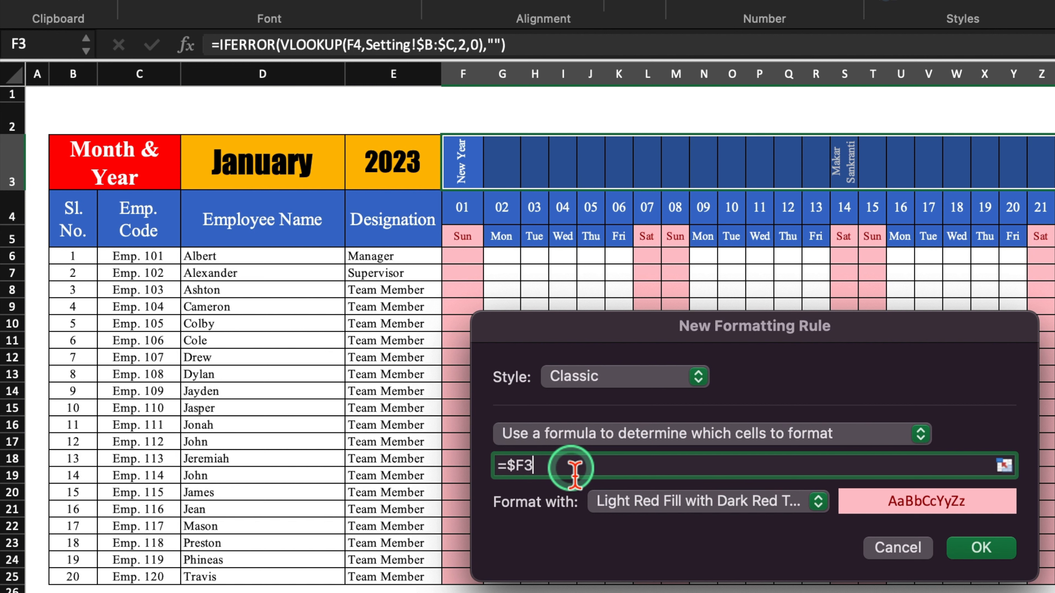
{"action": "type", "text": "<>"}
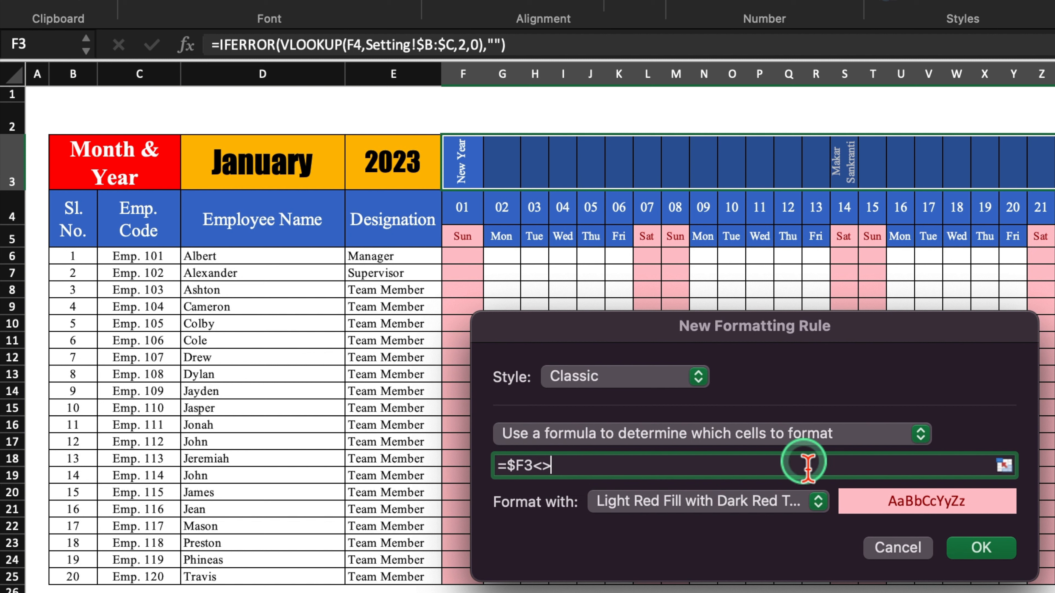
{"action": "type", "text": "\"\""}
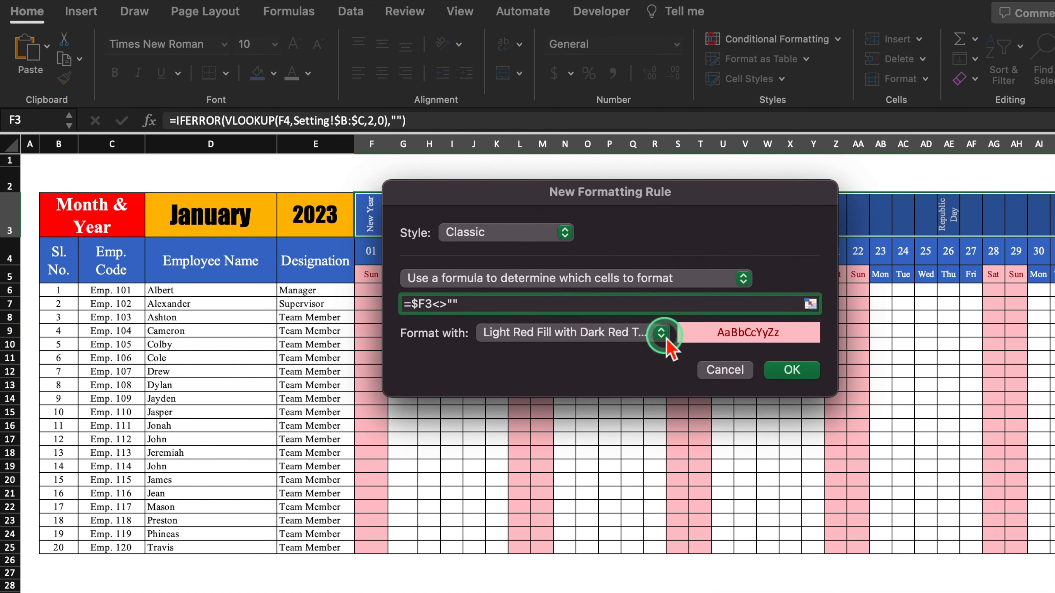
Step: Give the rule a custom format with an orange background fill and apply it to the row 3 holiday cells
{"action": "left_click_drag", "start_coordinate": [666, 338], "coordinate": [582, 468]}
{"action": "left_click", "coordinate": [662, 55]}
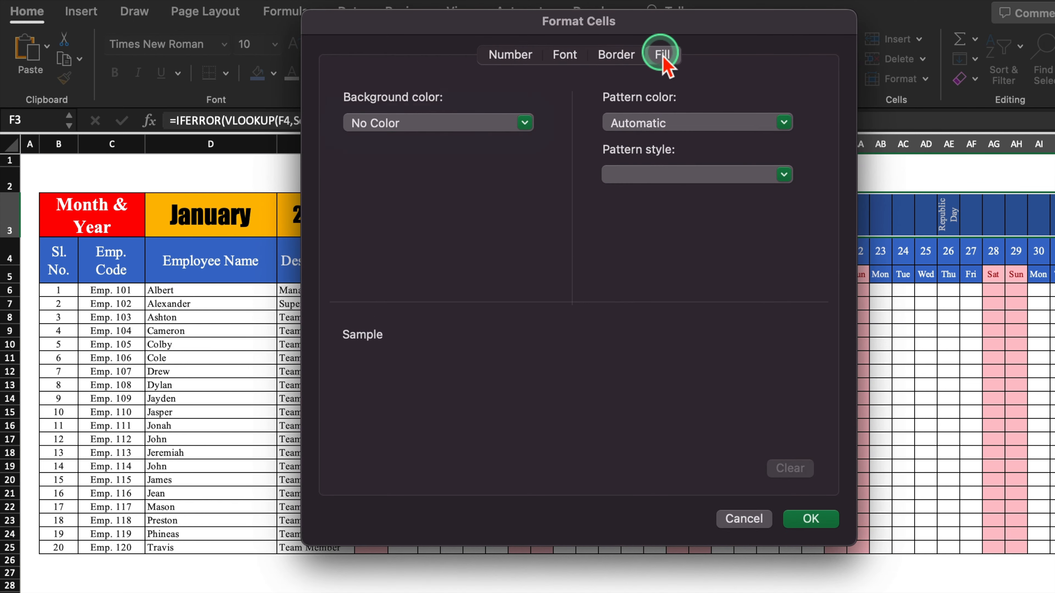
{"action": "left_click", "coordinate": [525, 122]}
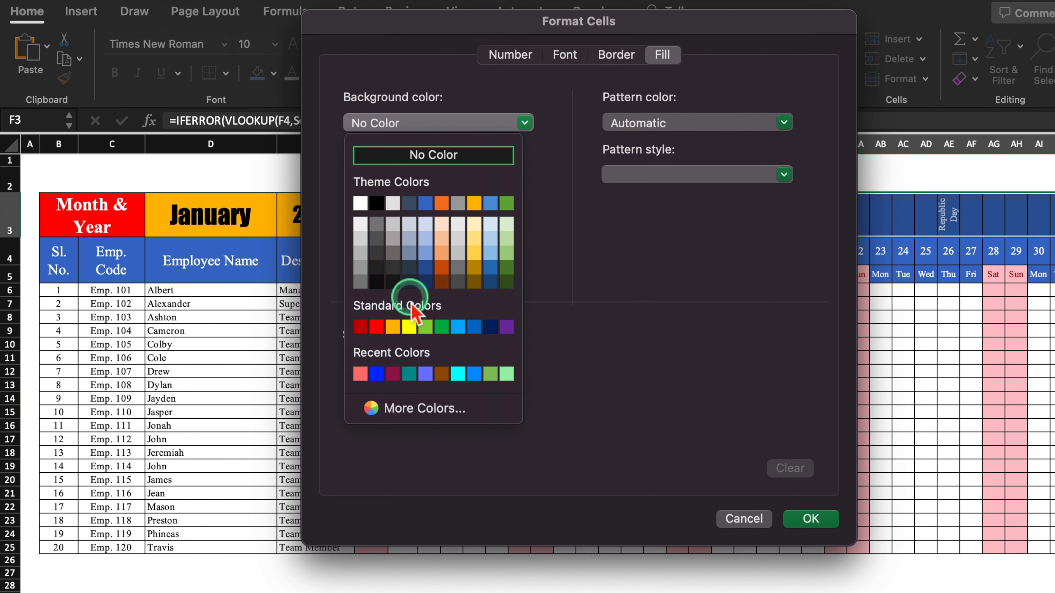
{"action": "left_click", "coordinate": [394, 327]}
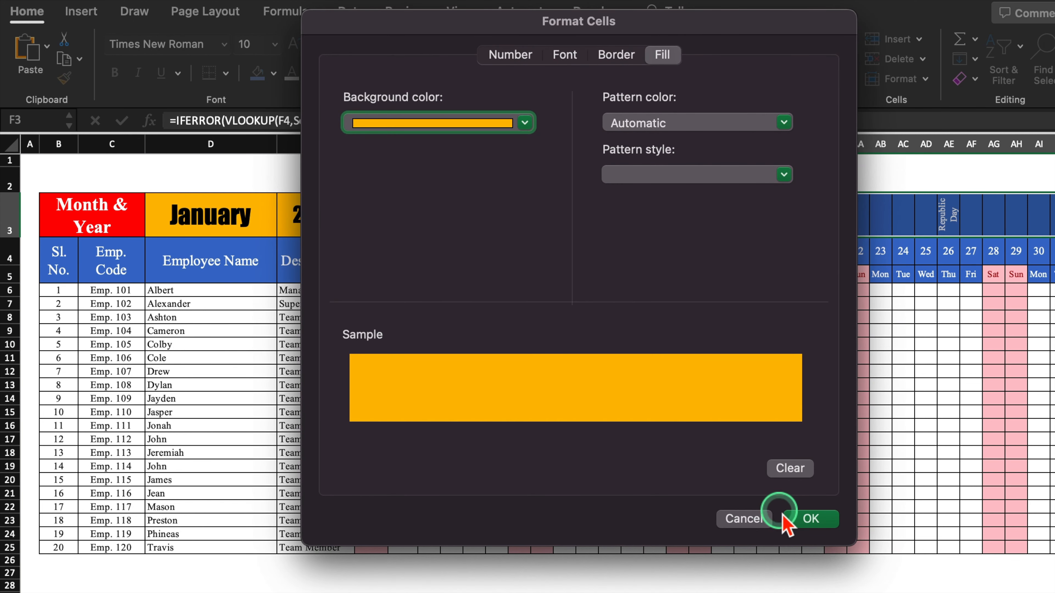
{"action": "left_click", "coordinate": [810, 519]}
{"action": "left_click", "coordinate": [804, 369]}
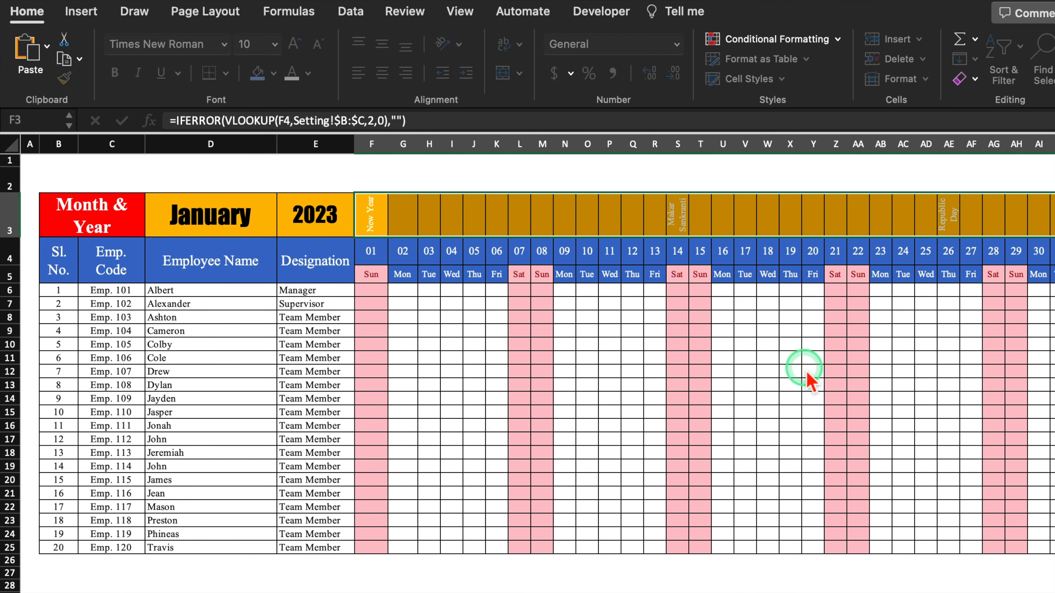
Step: Edit the holiday row's existing formatting rule and change its formula to =F$3<>""
{"action": "left_click", "coordinate": [763, 37]}
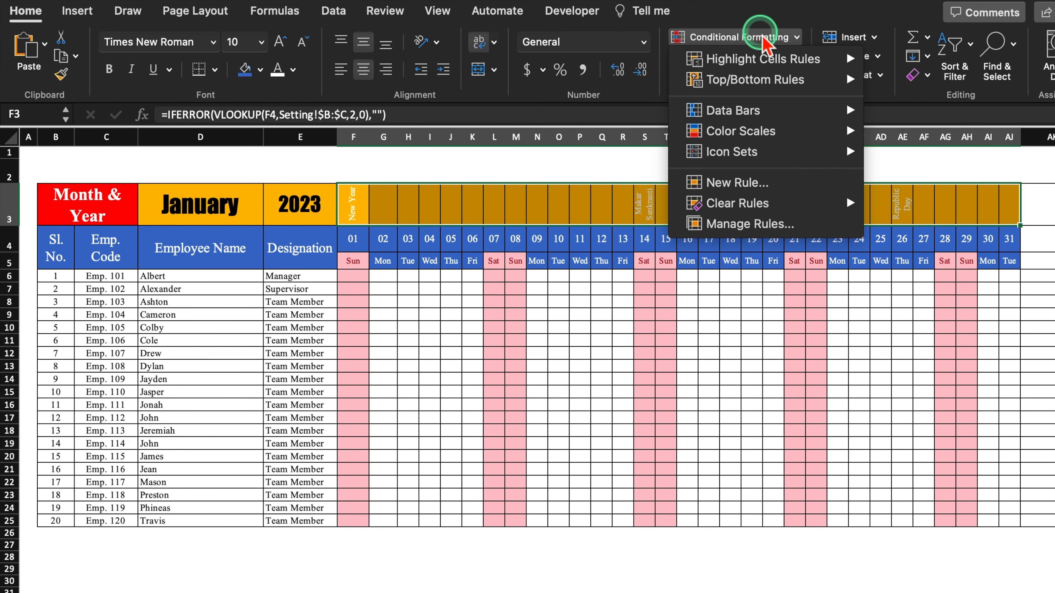
{"action": "left_click", "coordinate": [750, 224]}
{"action": "left_click", "coordinate": [395, 83]}
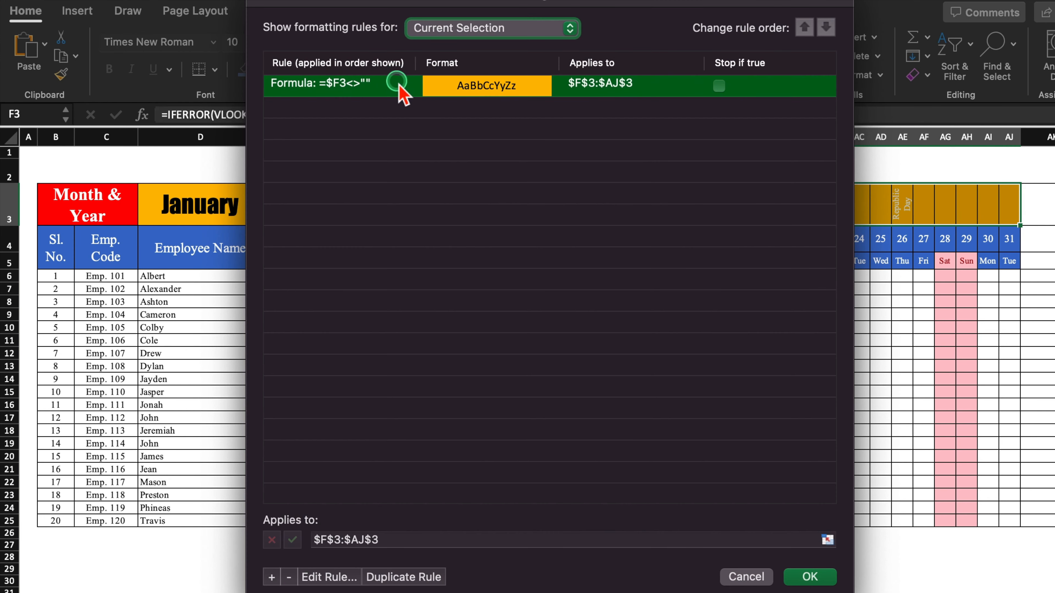
{"action": "left_click", "coordinate": [329, 578]}
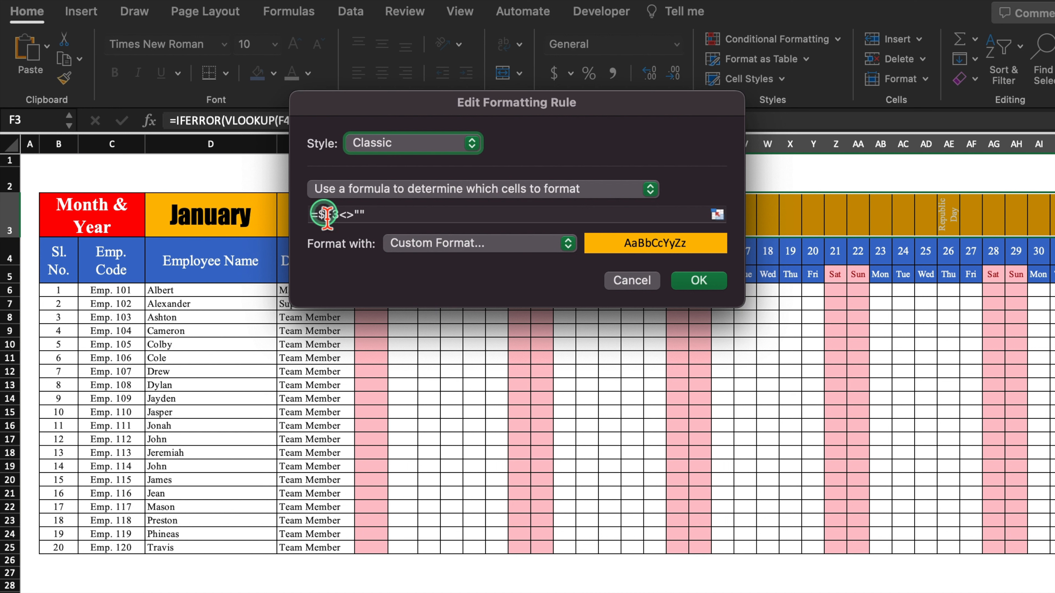
{"action": "left_click", "coordinate": [326, 215]}
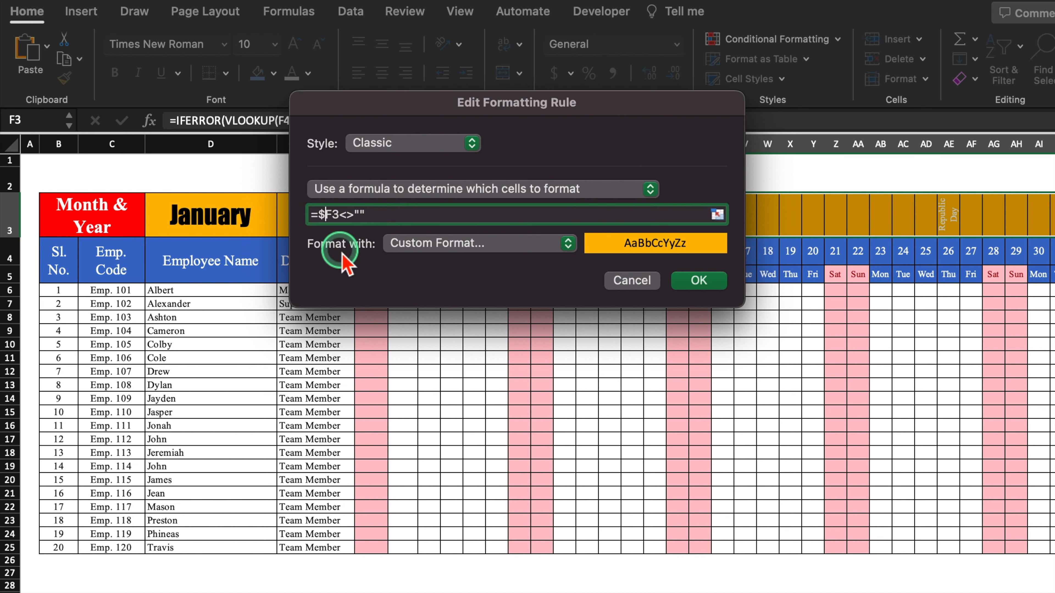
{"action": "key", "text": "BackSpace"}
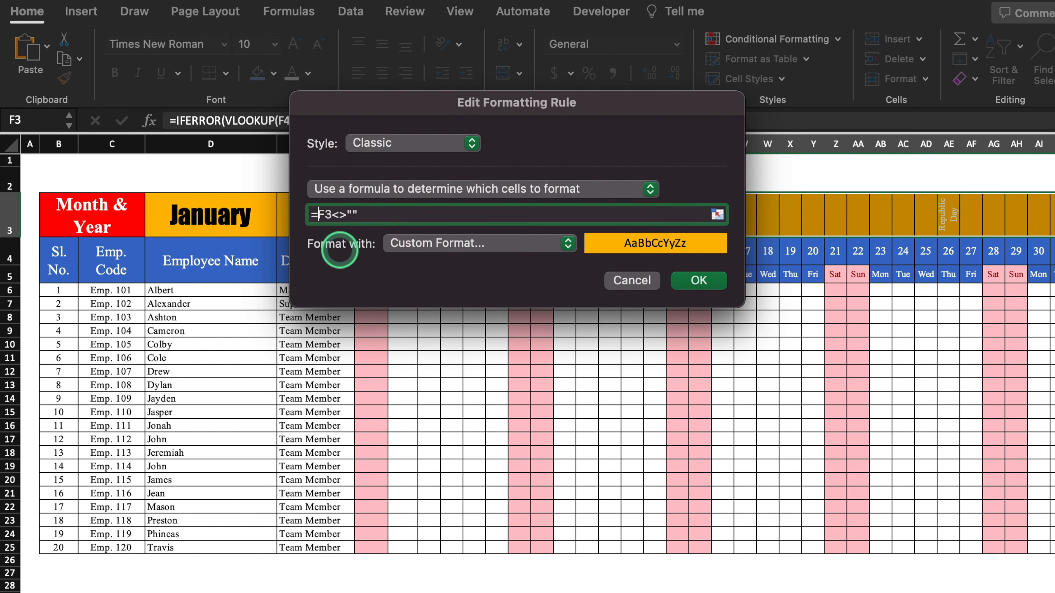
{"action": "key", "text": "Right"}
{"action": "type", "text": "$"}
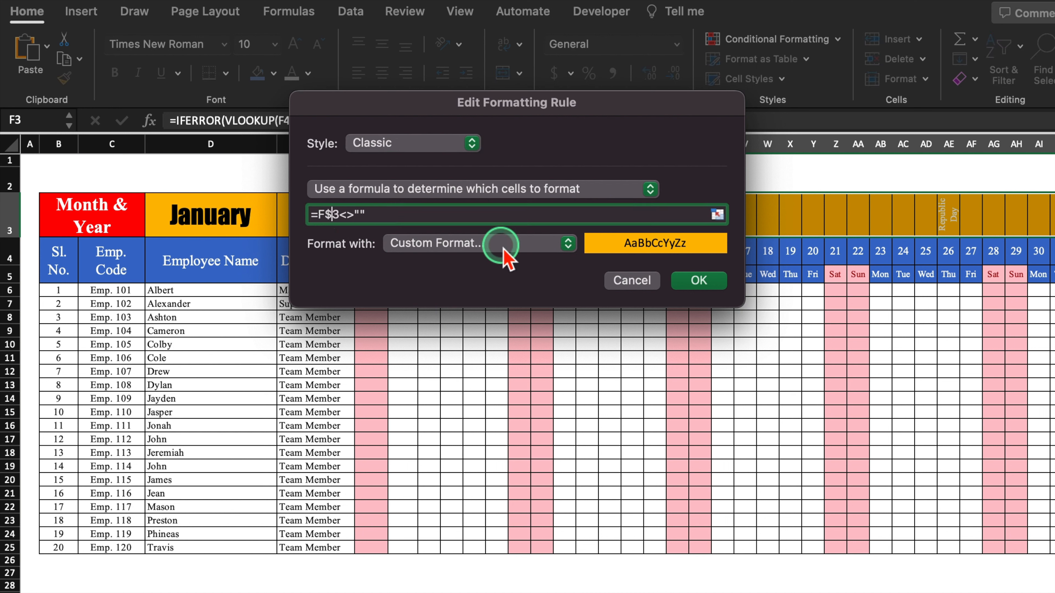
Step: Set the font color in the holiday rule's custom format to black
{"action": "left_click", "coordinate": [502, 244]}
{"action": "left_click", "coordinate": [502, 244]}
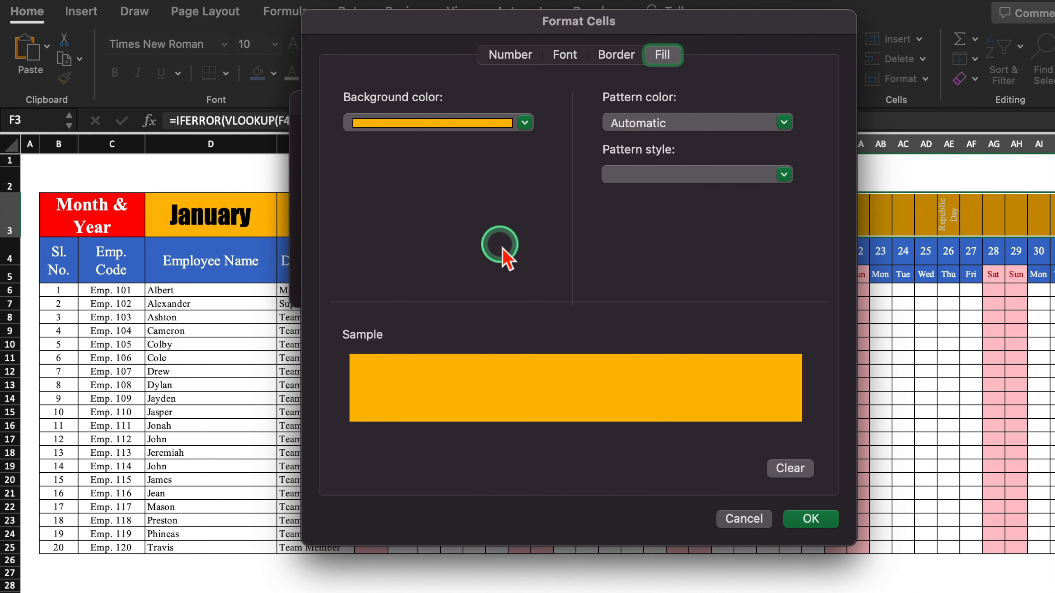
{"action": "left_click", "coordinate": [565, 55]}
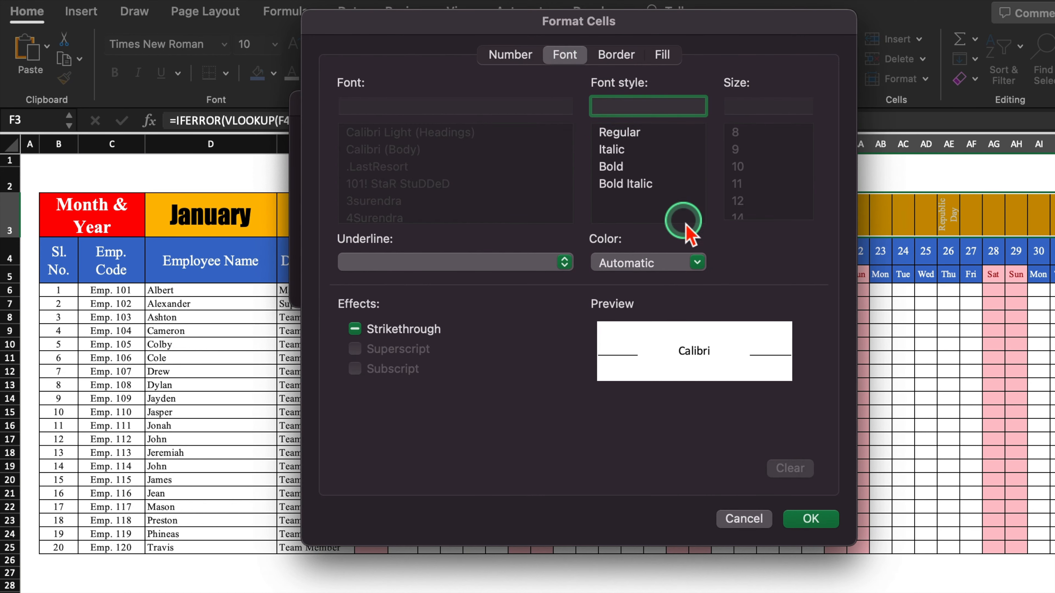
{"action": "left_click", "coordinate": [698, 262]}
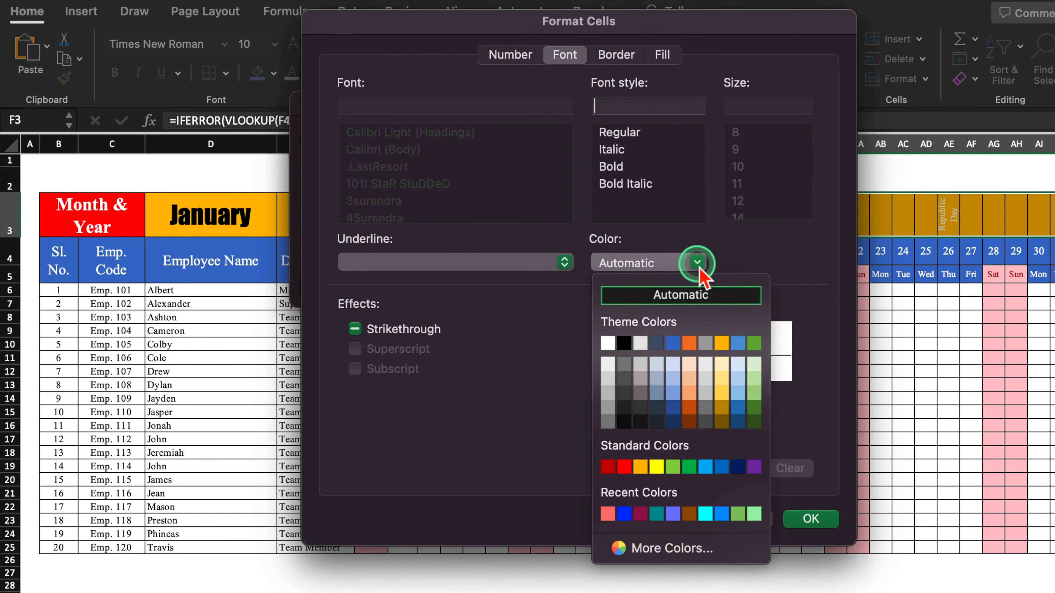
{"action": "left_click", "coordinate": [624, 343]}
{"action": "left_click", "coordinate": [802, 517]}
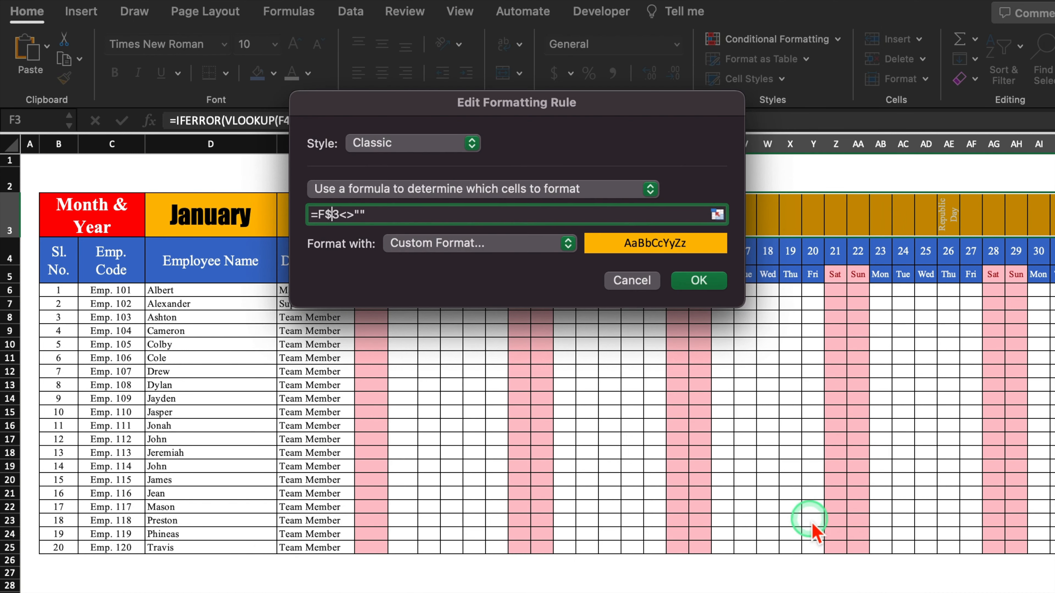
Step: Apply the conditional formatting rule =F$3<>"" with an orange fill to F3:AJ3
{"action": "left_click", "coordinate": [709, 279]}
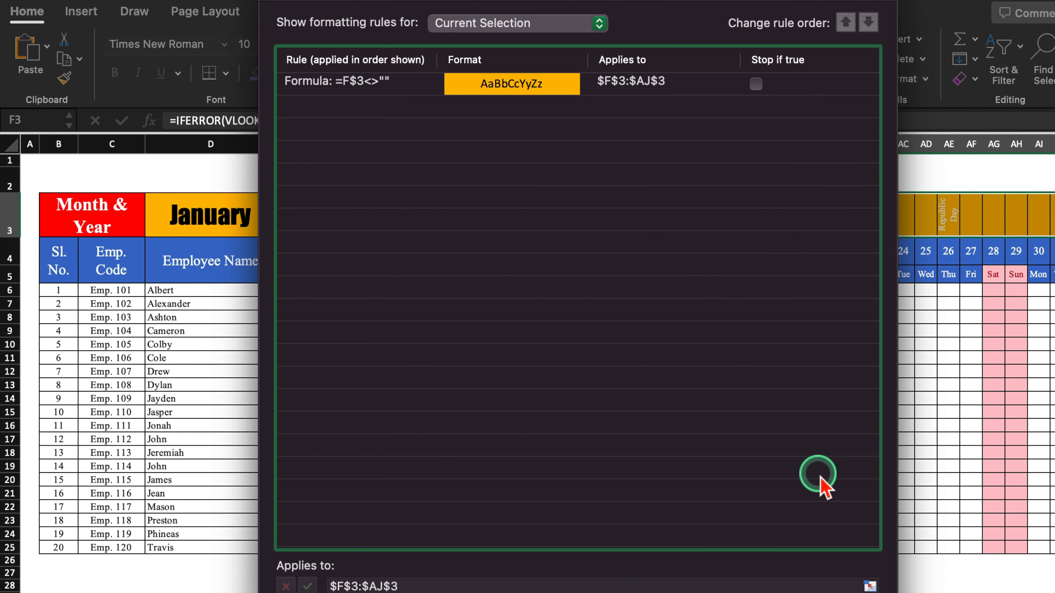
{"action": "key", "text": "Return"}
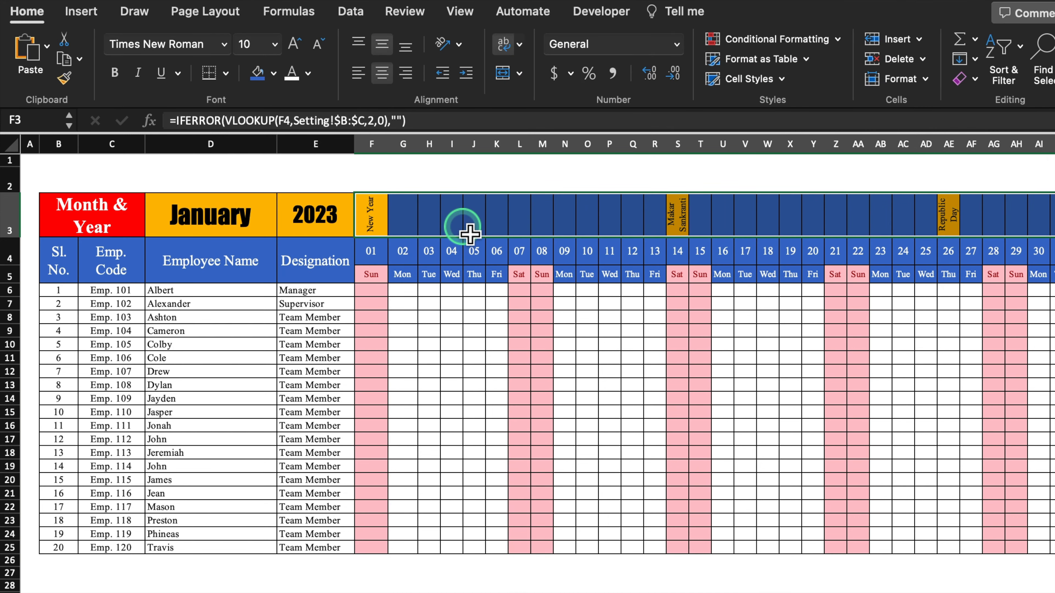
Step: Check the holiday highlighting by switching the month in D3 to February and back to January
{"action": "left_click", "coordinate": [268, 214]}
{"action": "left_click", "coordinate": [284, 228]}
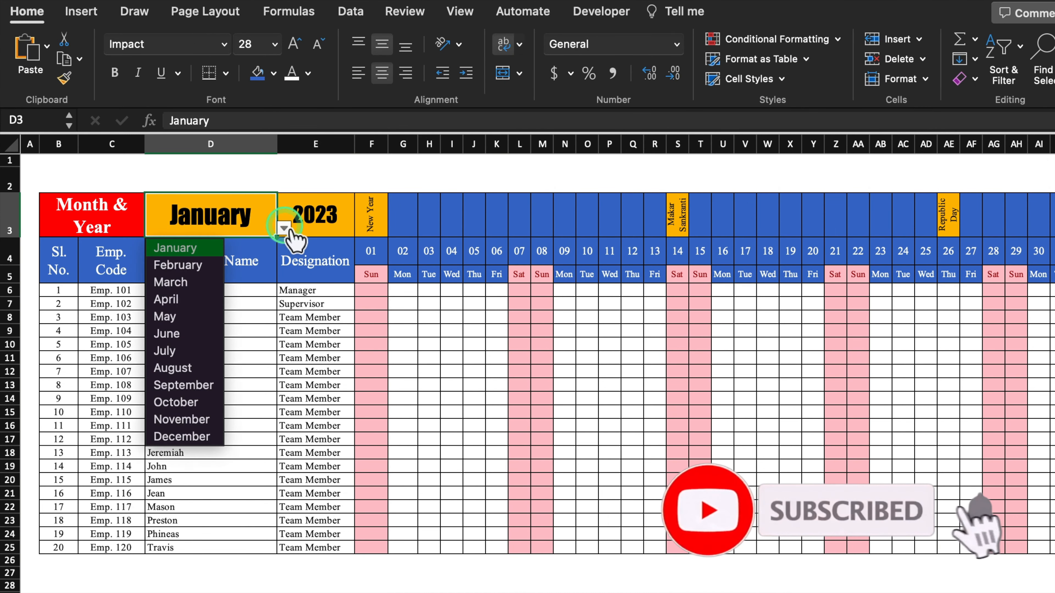
{"action": "left_click", "coordinate": [178, 265]}
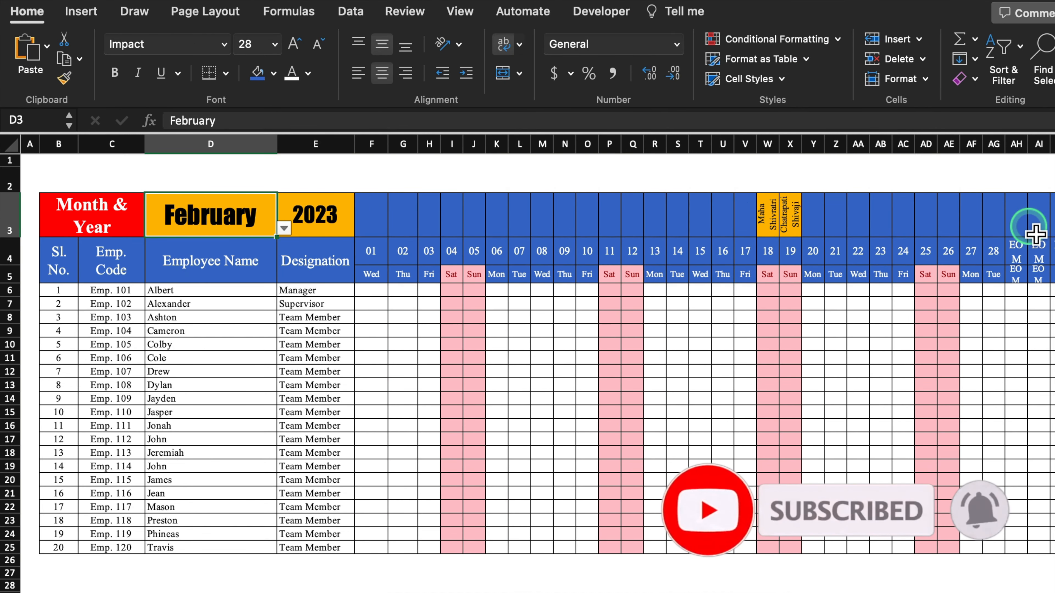
{"action": "left_click", "coordinate": [284, 228]}
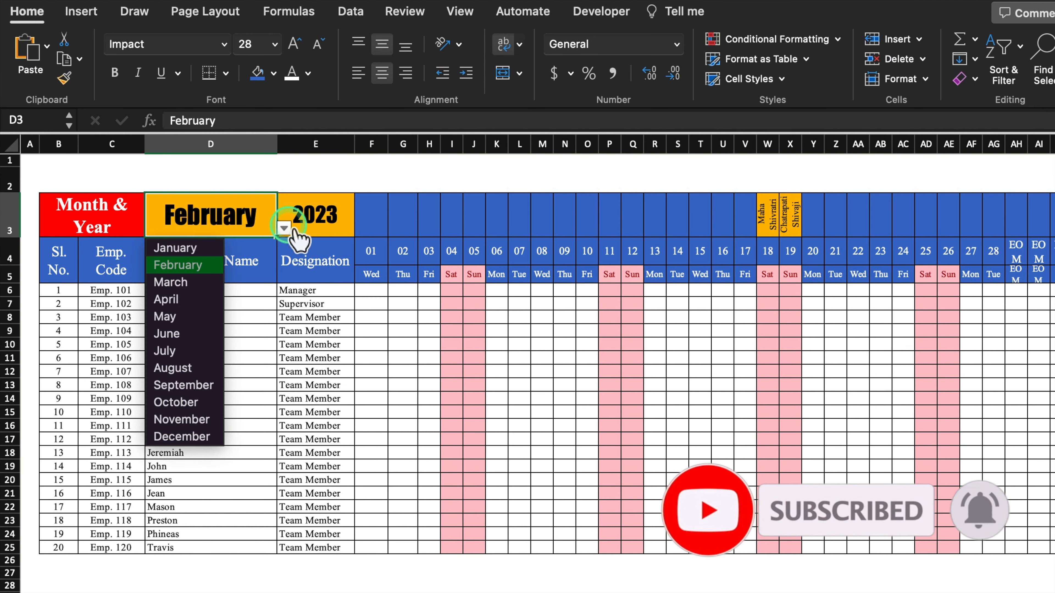
{"action": "left_click", "coordinate": [178, 246]}
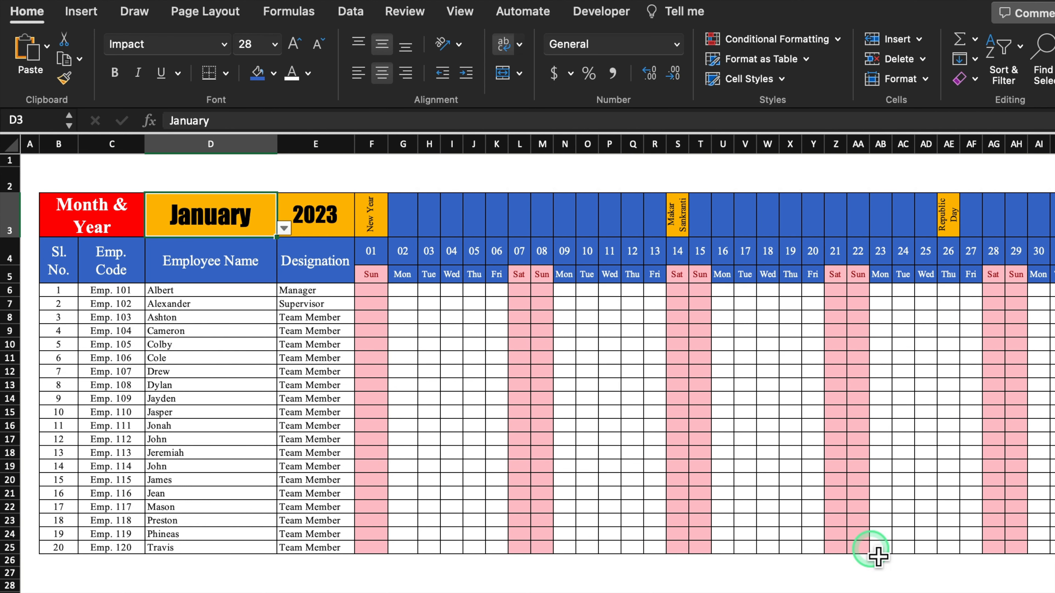
Step: Set the month to February and start a Classic, formula-based conditional formatting rule for F3:AJ25
{"action": "left_click", "coordinate": [284, 228]}
{"action": "left_click", "coordinate": [206, 265]}
{"action": "left_click_drag", "start_coordinate": [365, 207], "coordinate": [1038, 537]}
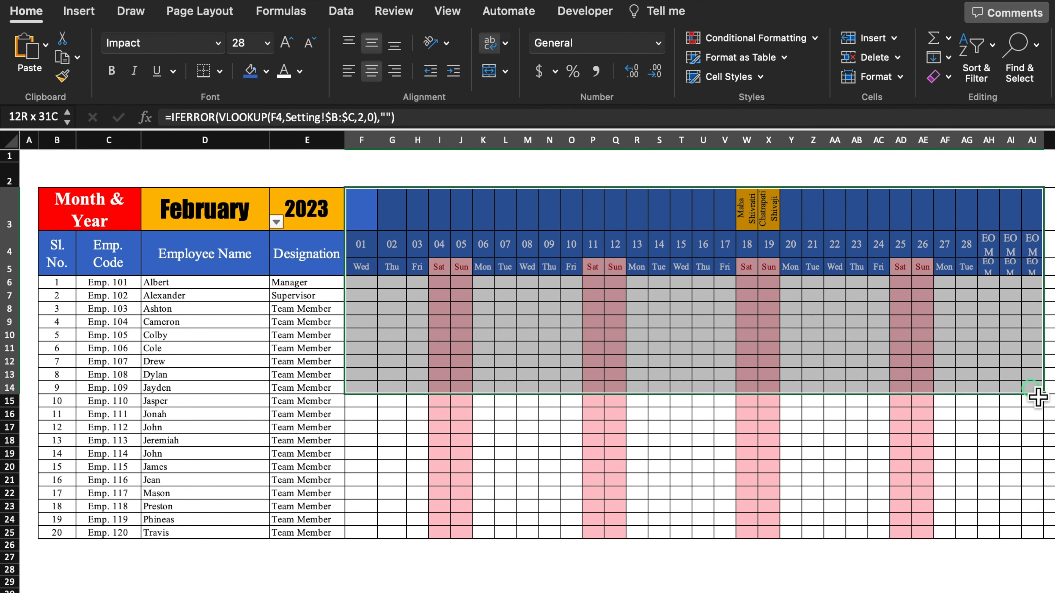
{"action": "left_click", "coordinate": [769, 38]}
{"action": "left_click", "coordinate": [754, 186]}
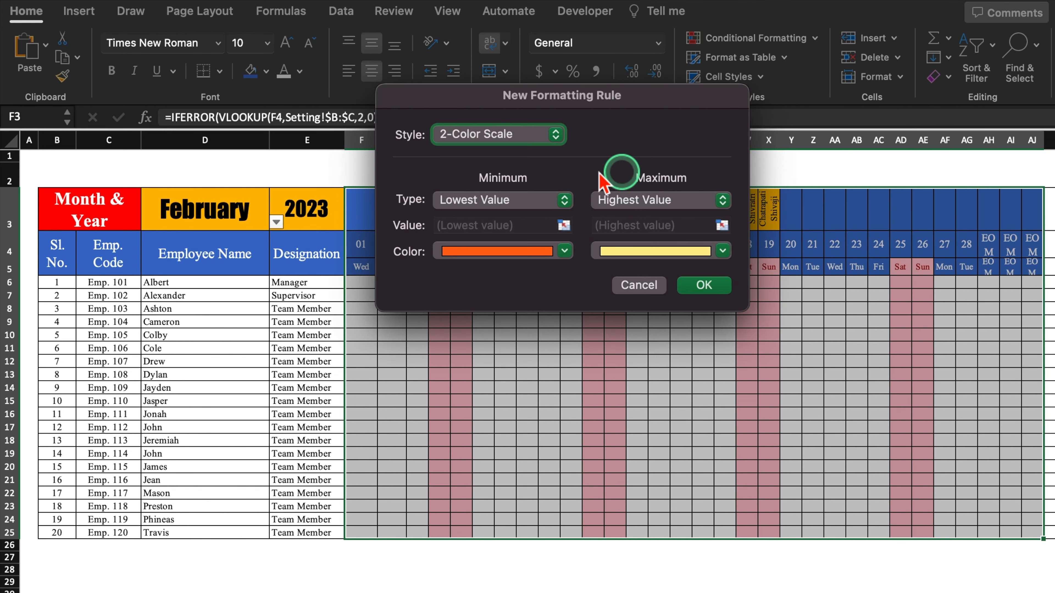
{"action": "left_click", "coordinate": [556, 134]}
{"action": "left_click", "coordinate": [508, 214]}
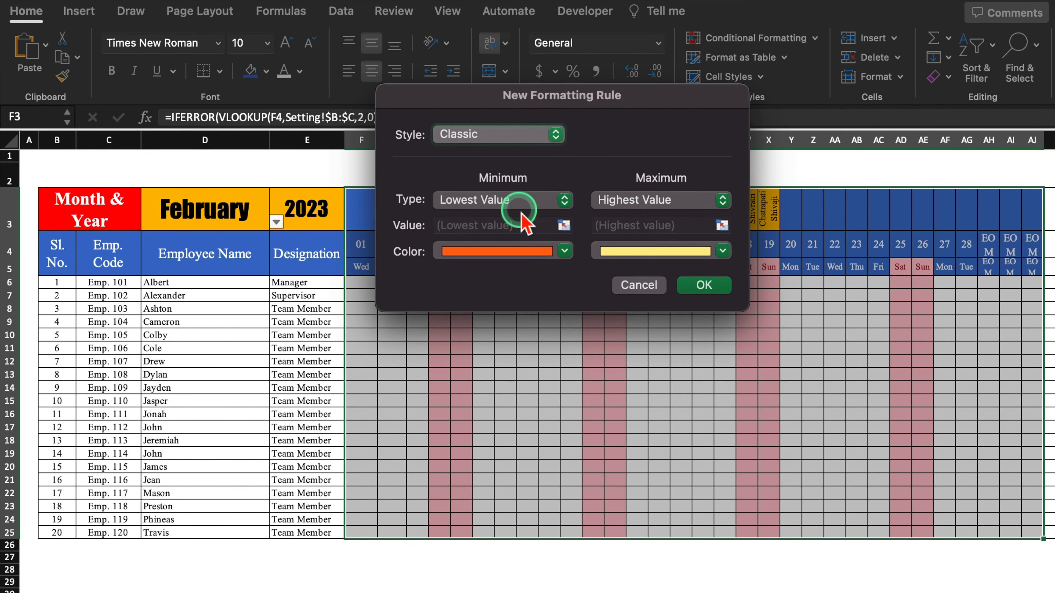
{"action": "left_click", "coordinate": [638, 182]}
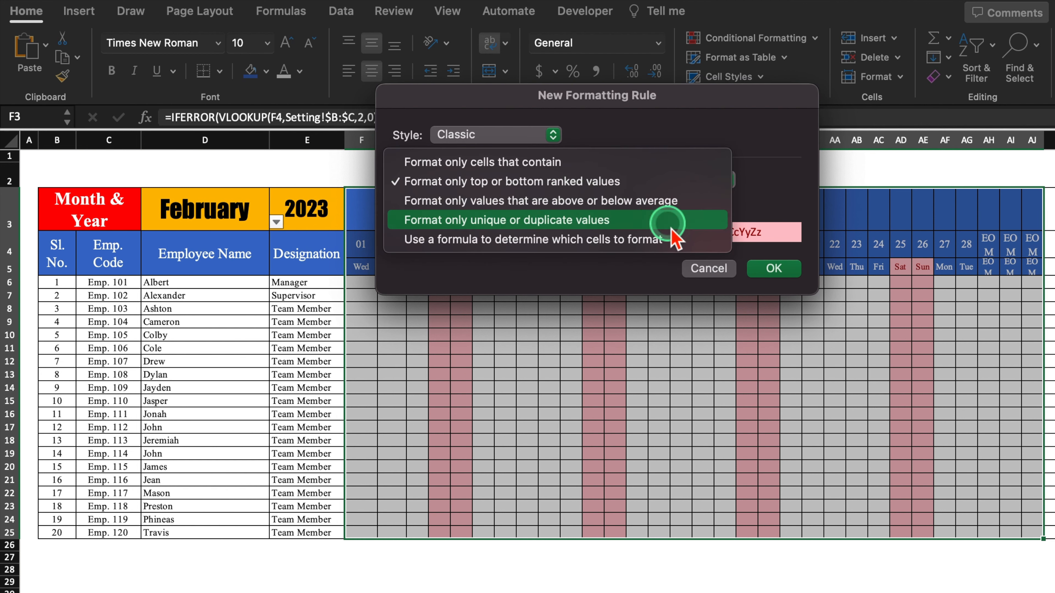
{"action": "left_click", "coordinate": [669, 239]}
Step: Enter =F$5="EOM" as the new rule's formula, with the column reference relative and the row locked
{"action": "left_click_drag", "start_coordinate": [660, 110], "coordinate": [643, 329]}
{"action": "left_click", "coordinate": [551, 420]}
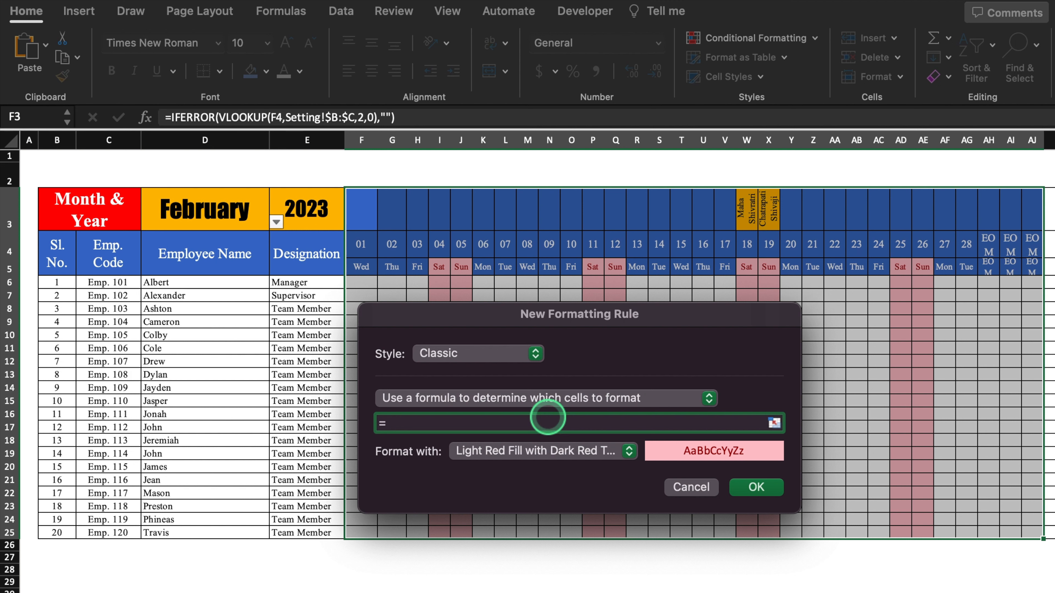
{"action": "type", "text": "="}
{"action": "left_click", "coordinate": [361, 267]}
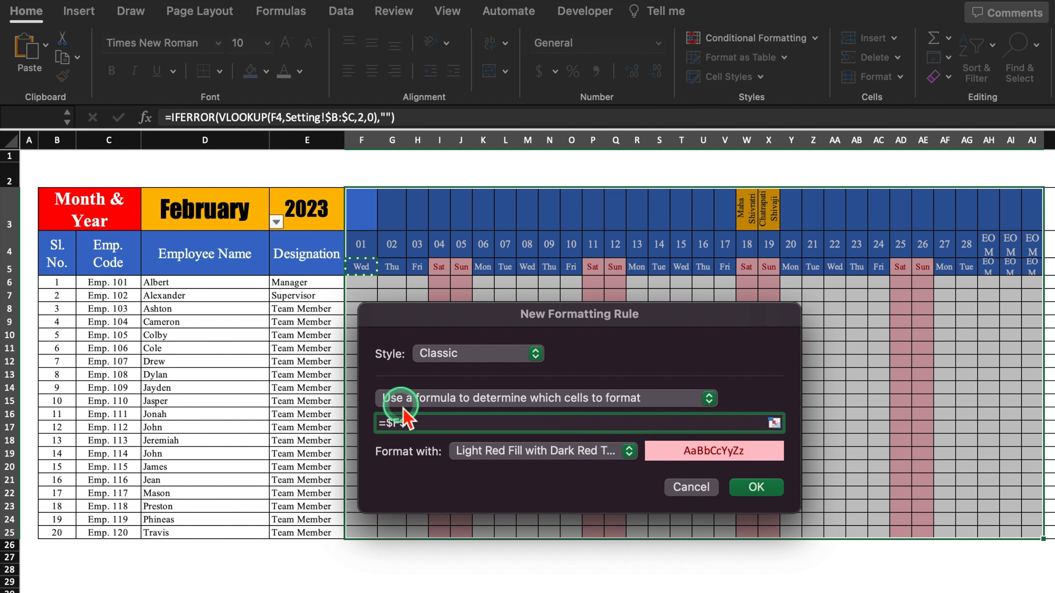
{"action": "left_click", "coordinate": [394, 427]}
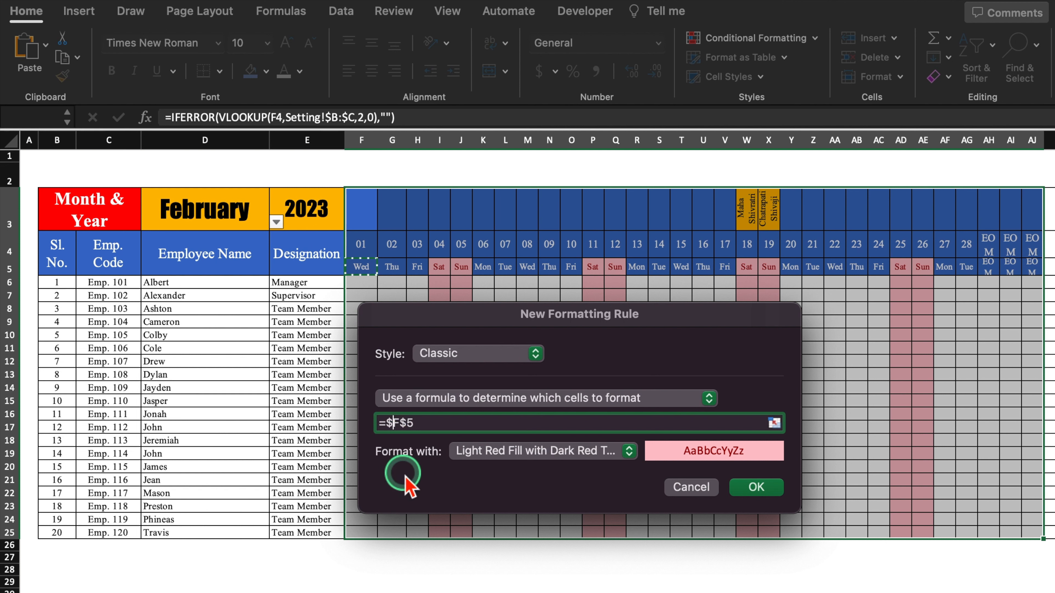
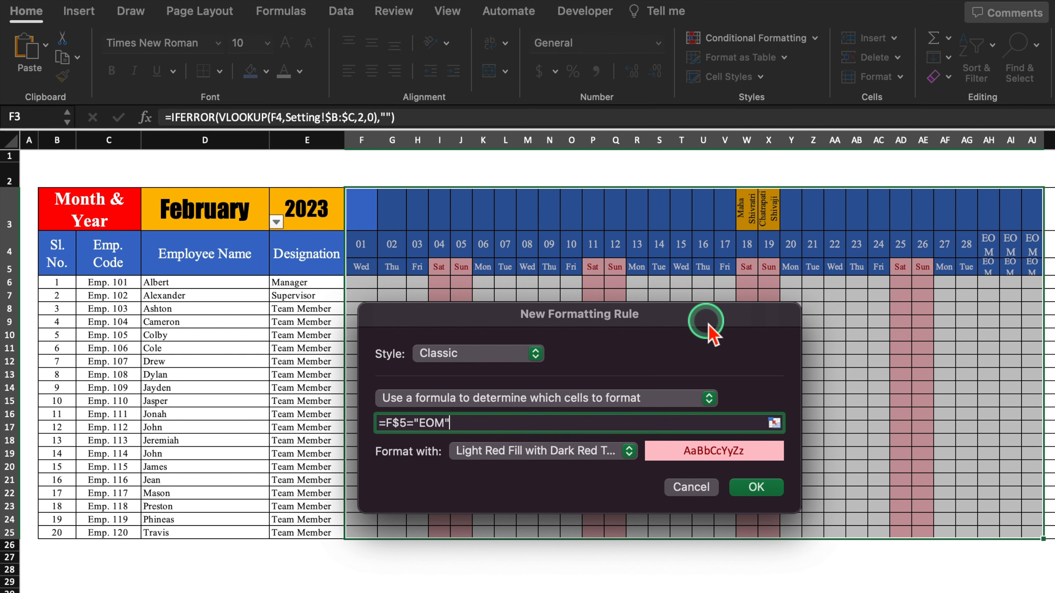
Step: Give the EOM rule a custom format with red fill and red font color, and apply it
{"action": "left_click_drag", "start_coordinate": [706, 322], "coordinate": [683, 146]}
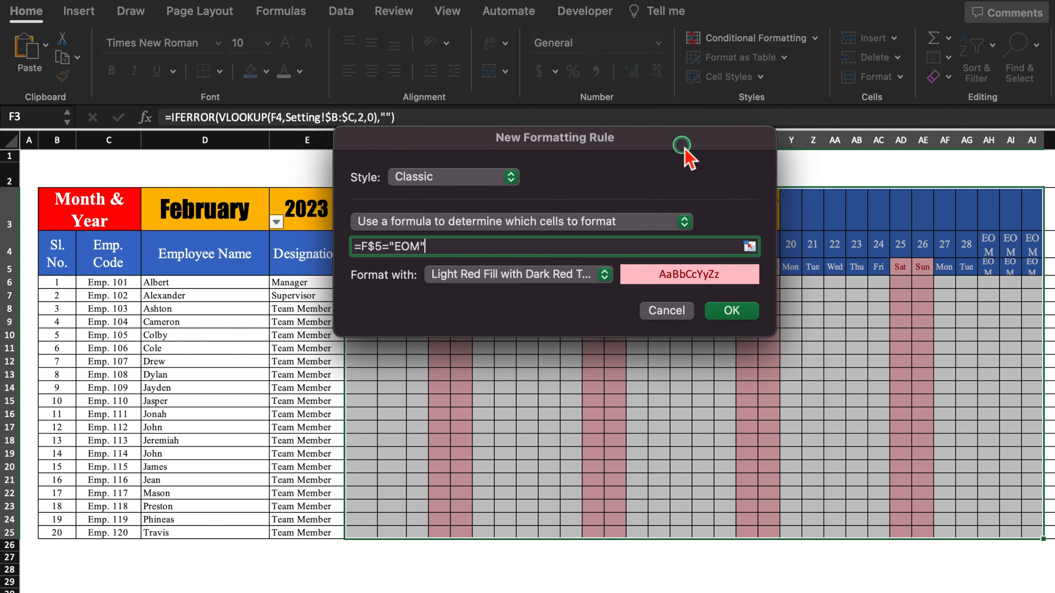
{"action": "left_click", "coordinate": [606, 275]}
{"action": "left_click", "coordinate": [534, 399]}
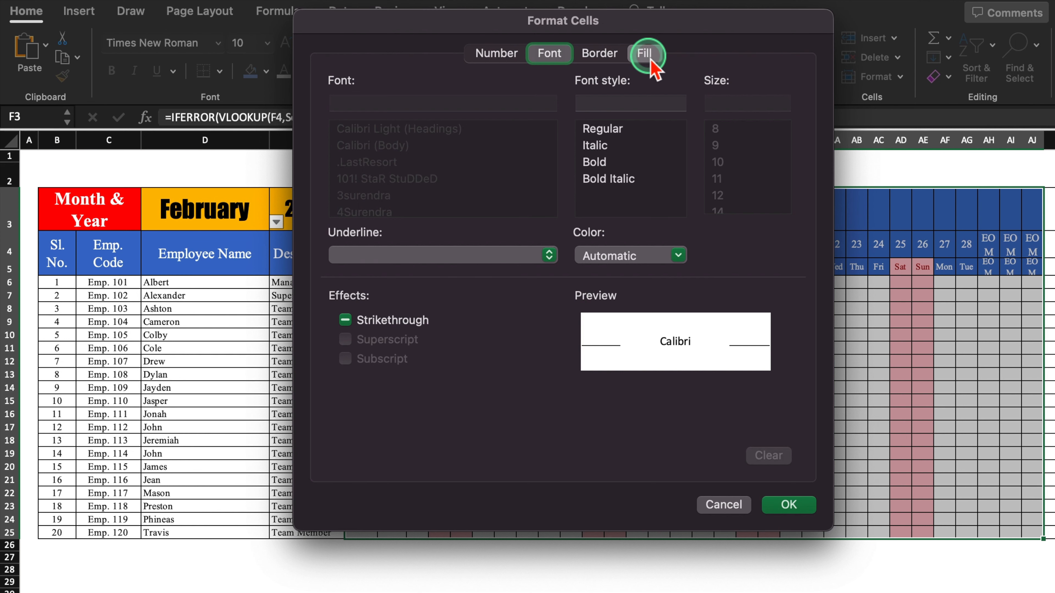
{"action": "left_click", "coordinate": [640, 56]}
{"action": "left_click", "coordinate": [510, 121]}
{"action": "left_click", "coordinate": [368, 318]}
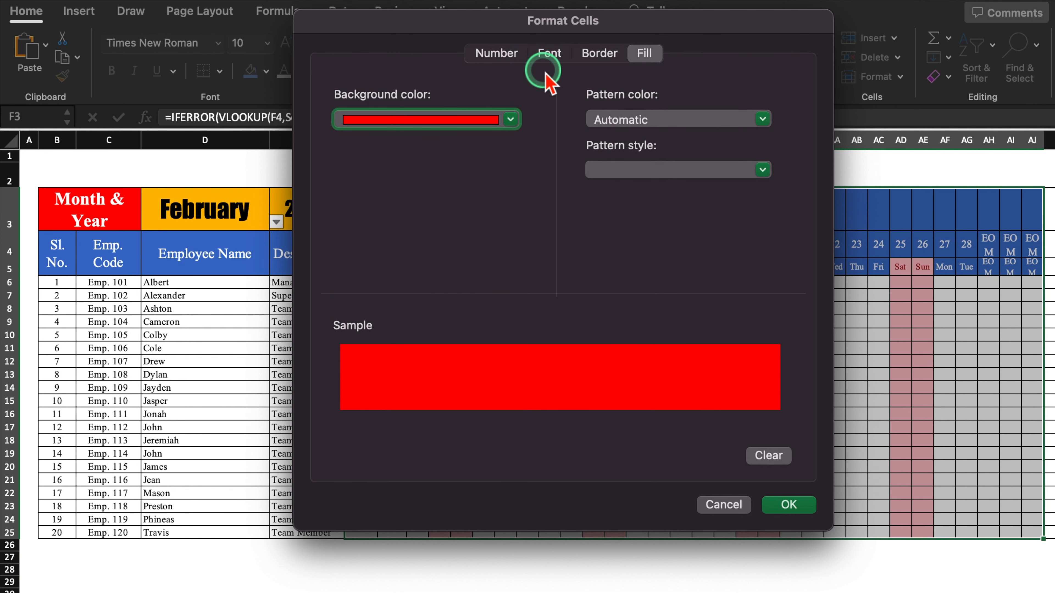
{"action": "left_click", "coordinate": [549, 63]}
{"action": "left_click", "coordinate": [678, 253]}
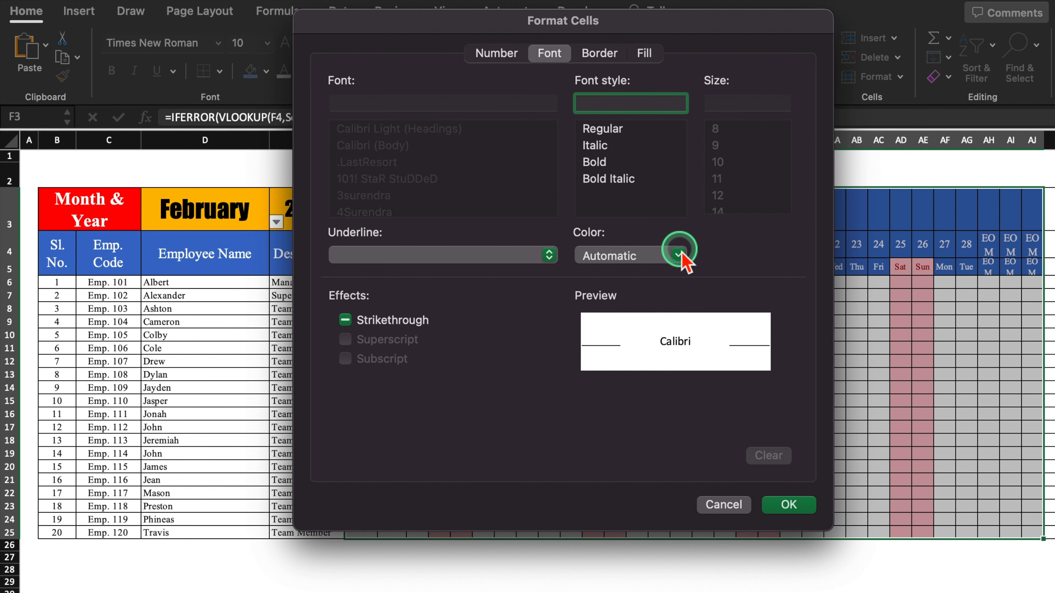
{"action": "left_click", "coordinate": [607, 454]}
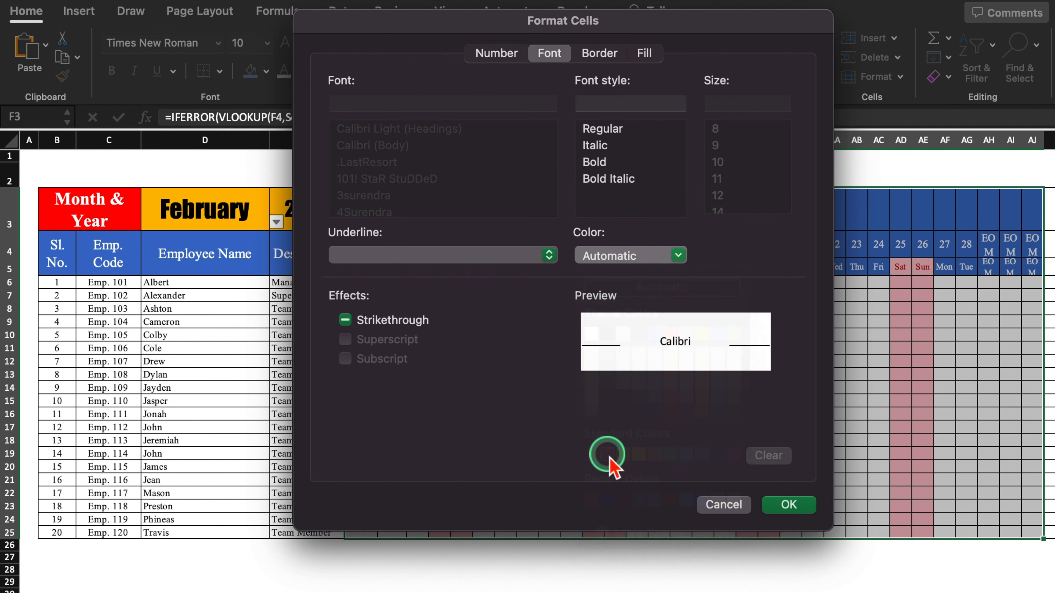
{"action": "left_click", "coordinate": [803, 501]}
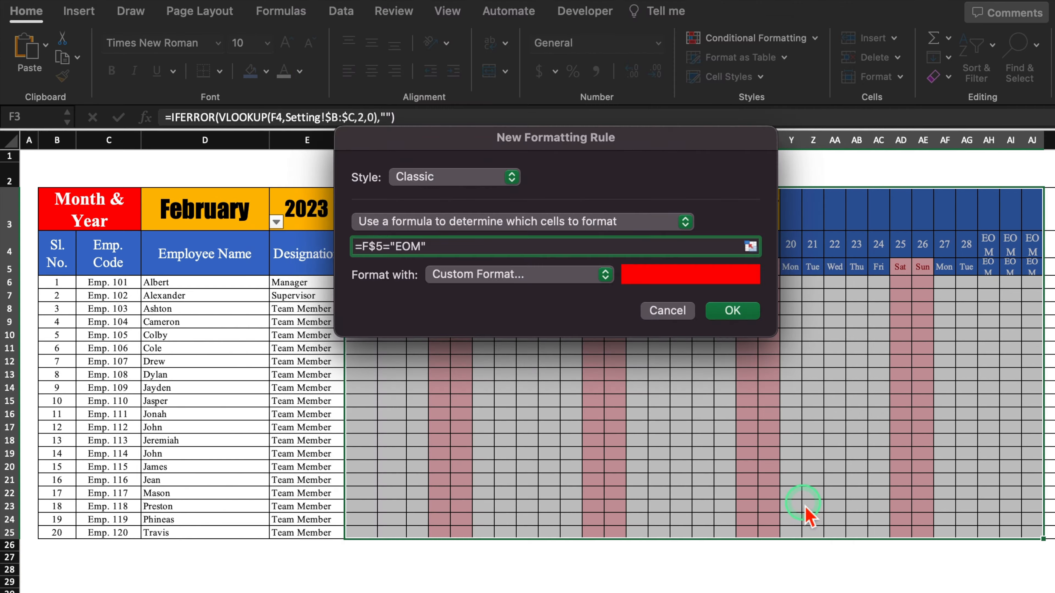
{"action": "left_click", "coordinate": [731, 310]}
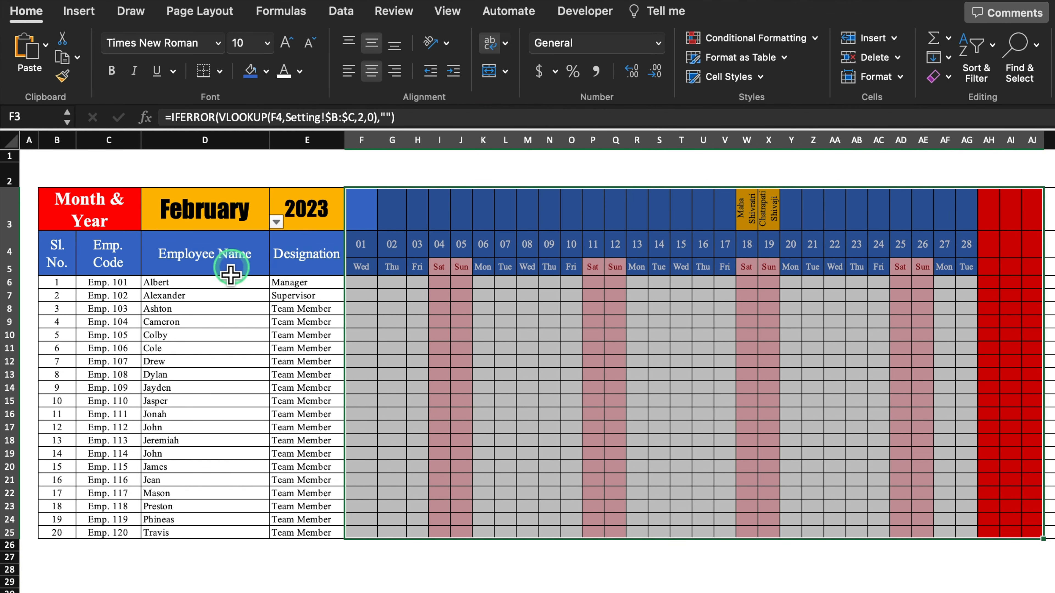
Step: Switch the month in D3 to January and then April, and examine the end-of-month columns across the sheet
{"action": "left_click", "coordinate": [216, 204]}
{"action": "left_click", "coordinate": [277, 222]}
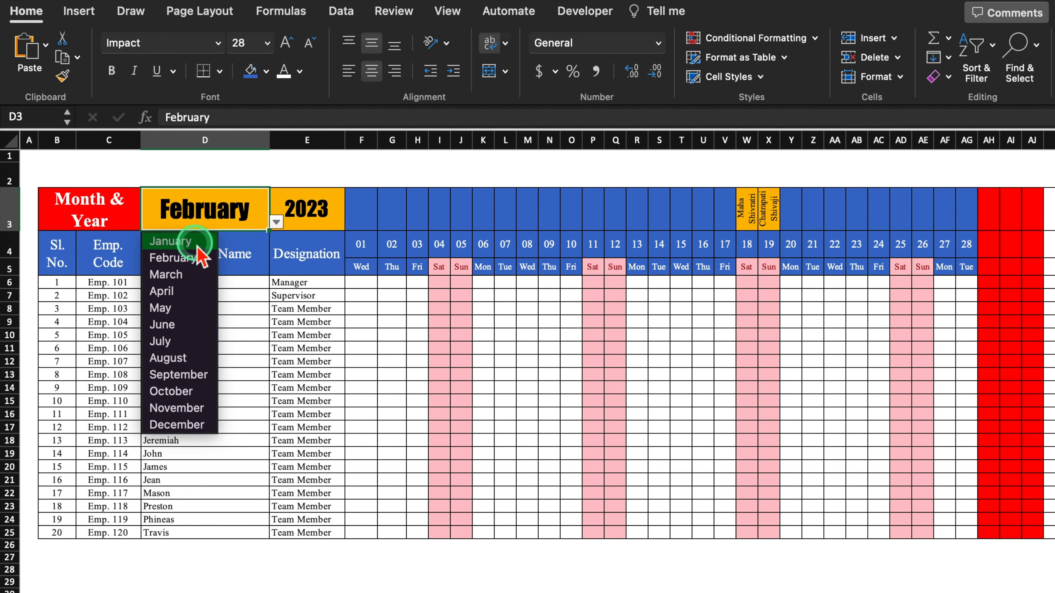
{"action": "left_click", "coordinate": [179, 241]}
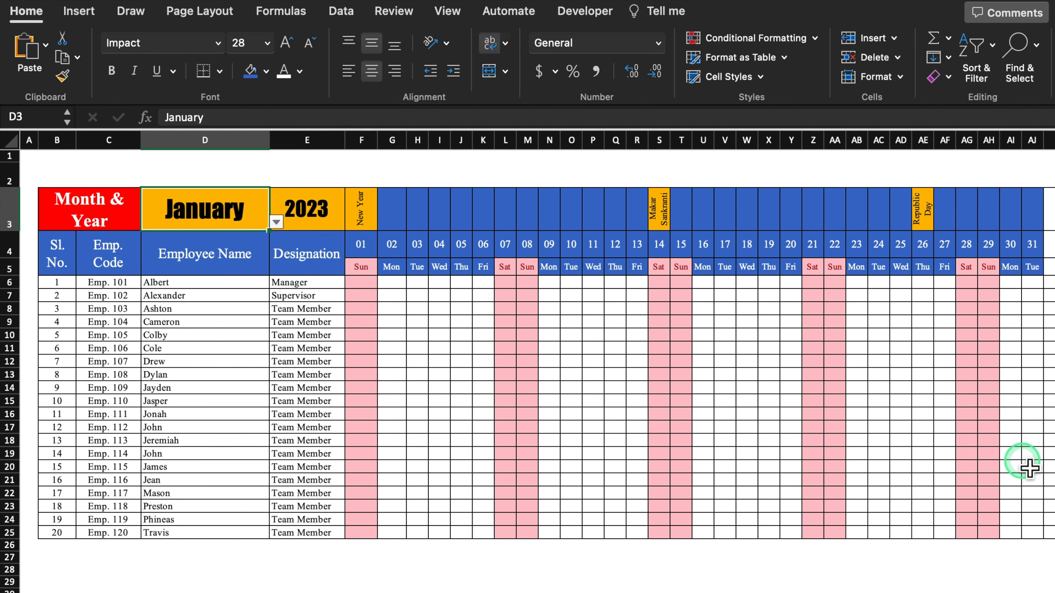
{"action": "left_click", "coordinate": [277, 223]}
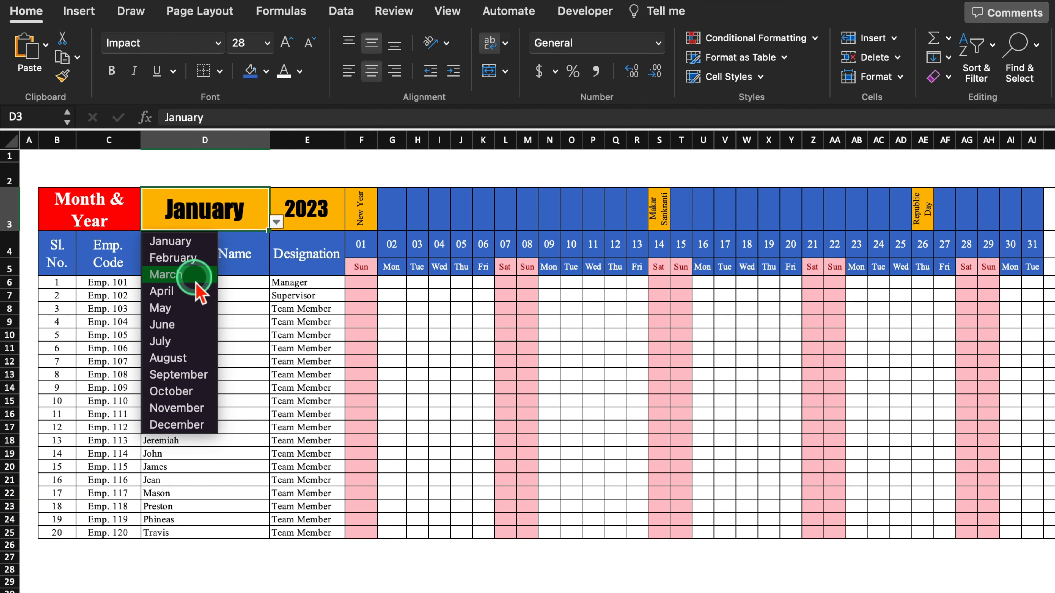
{"action": "left_click", "coordinate": [195, 297]}
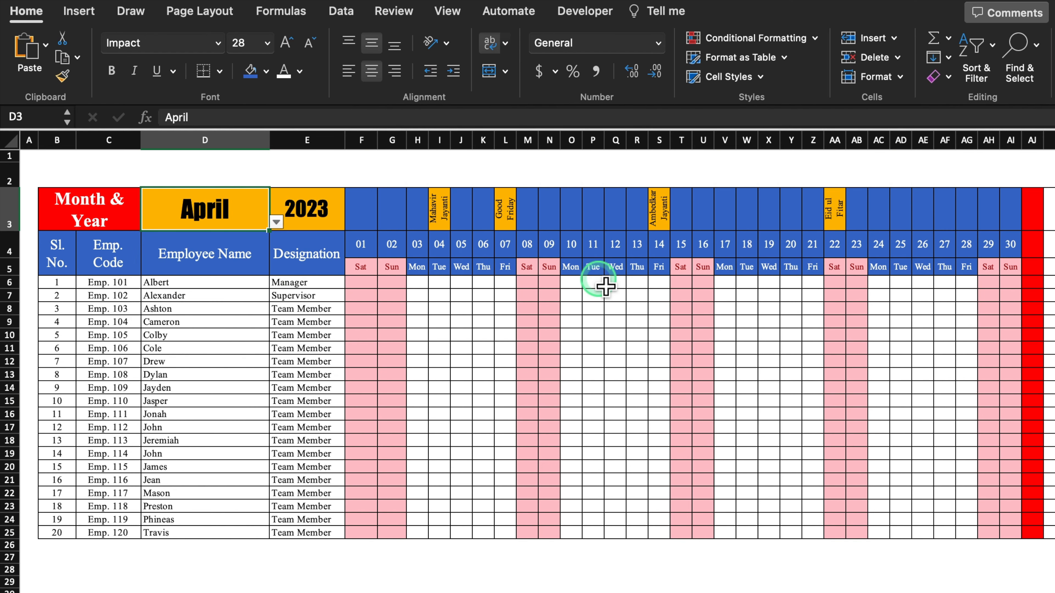
{"action": "left_click", "coordinate": [812, 295]}
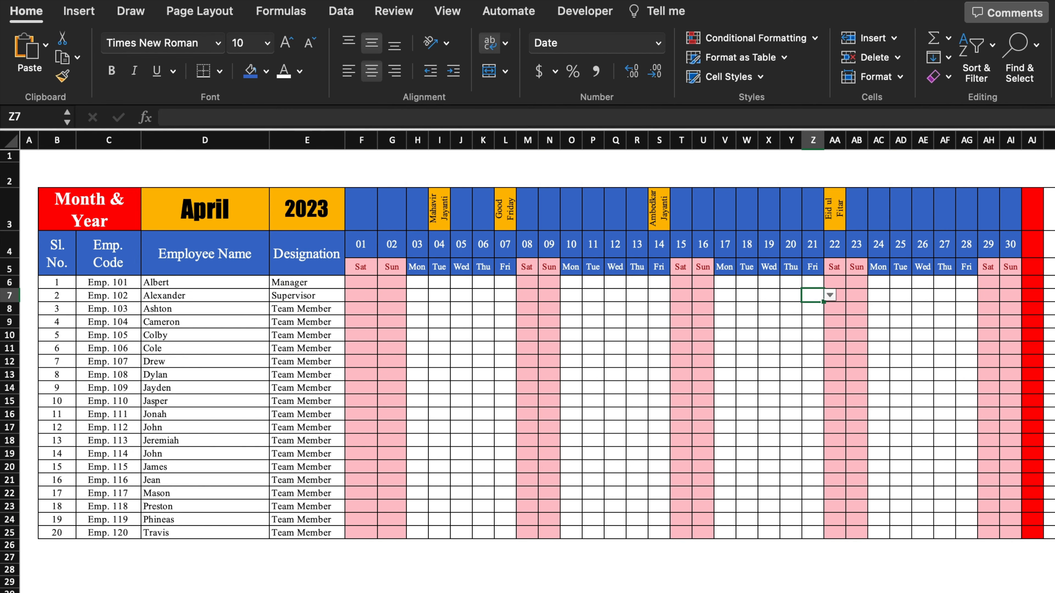
{"action": "scroll", "coordinate": [527, 335], "scroll_direction": "right", "scroll_amount": 10}
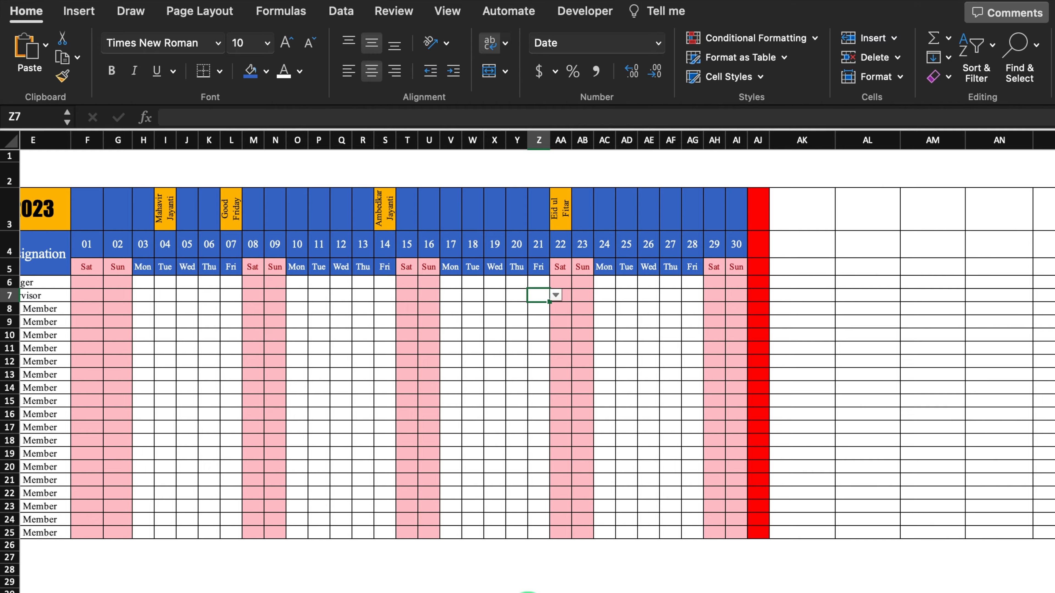
{"action": "scroll", "coordinate": [526, 335], "scroll_direction": "left", "scroll_amount": 5}
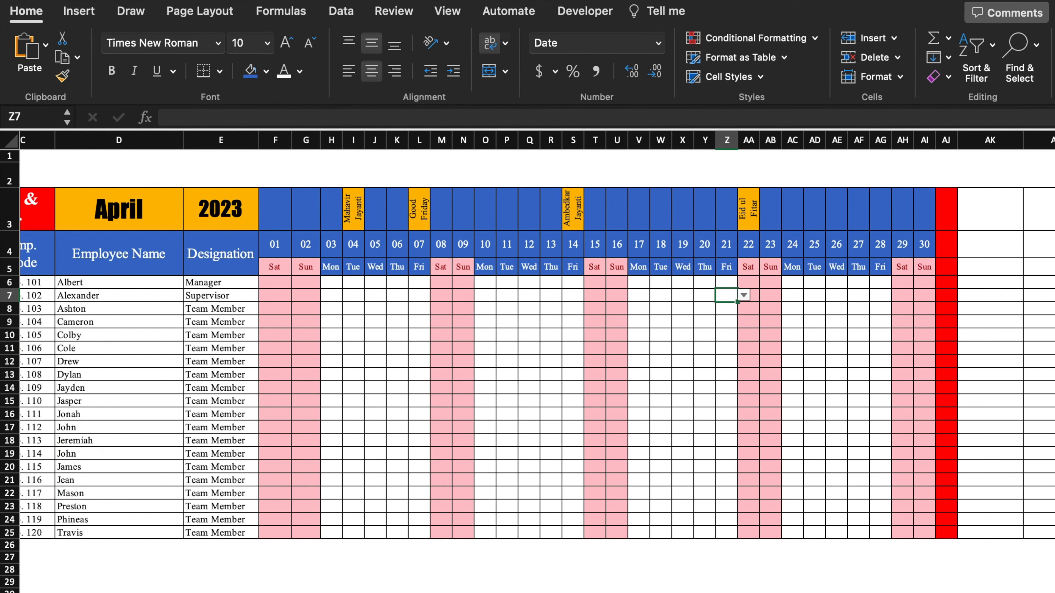
{"action": "scroll", "coordinate": [527, 335], "scroll_direction": "left", "scroll_amount": 2}
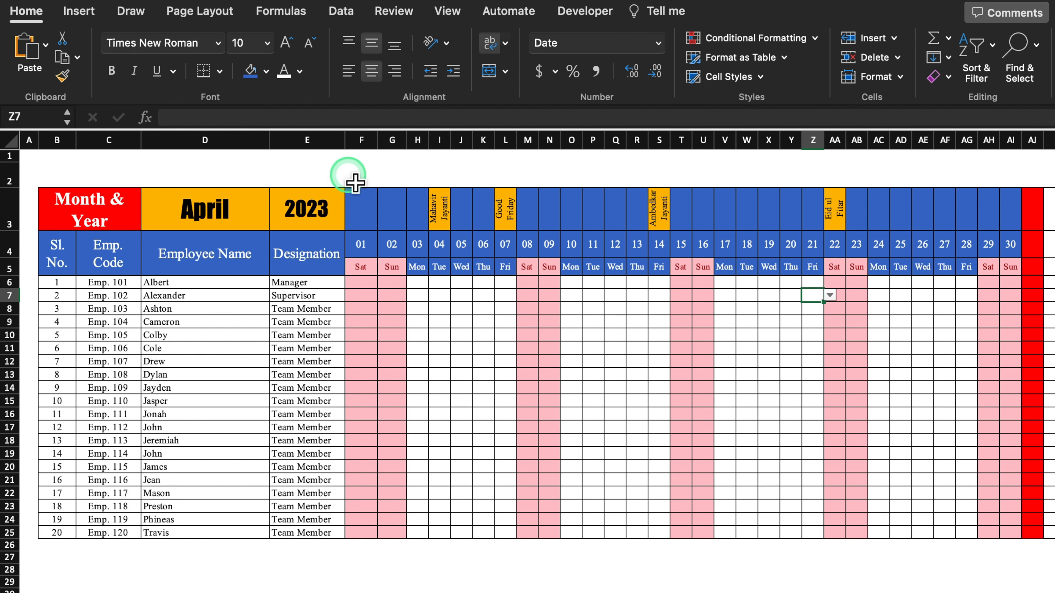
Step: Merge B2:G2 and enter the title "Monthly Leave Tracker"
{"action": "left_click", "coordinate": [76, 176]}
{"action": "left_click_drag", "start_coordinate": [69, 178], "coordinate": [392, 181]}
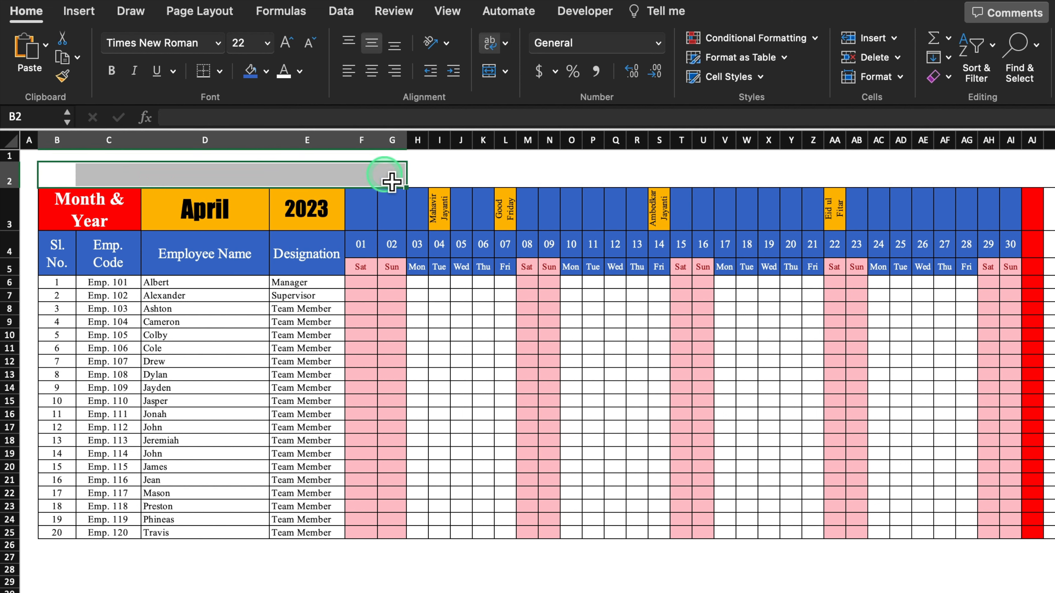
{"action": "left_click", "coordinate": [491, 71]}
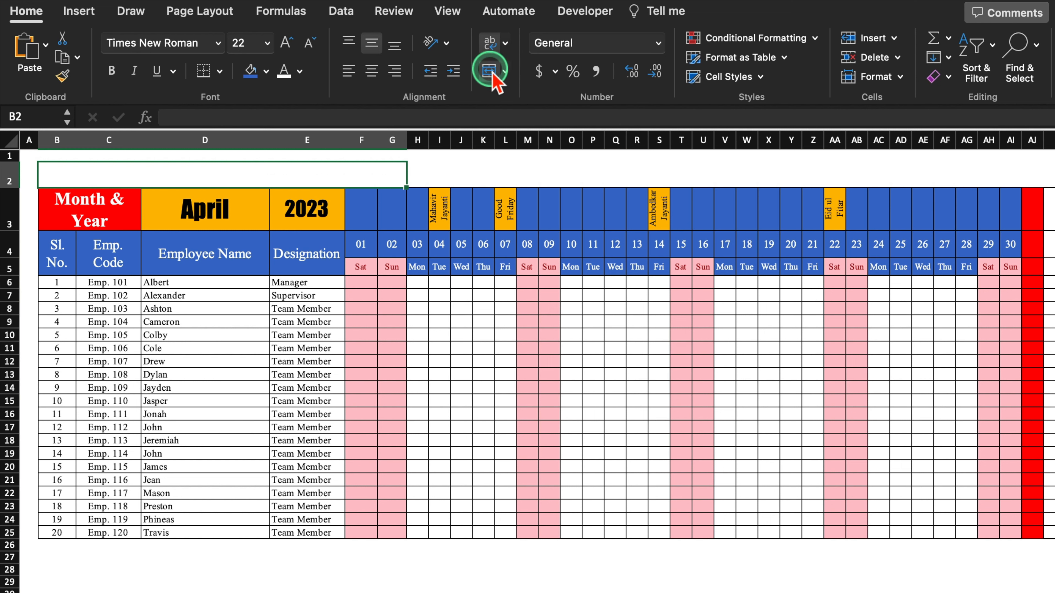
{"action": "type", "text": "Monthly Leave Tracker"}
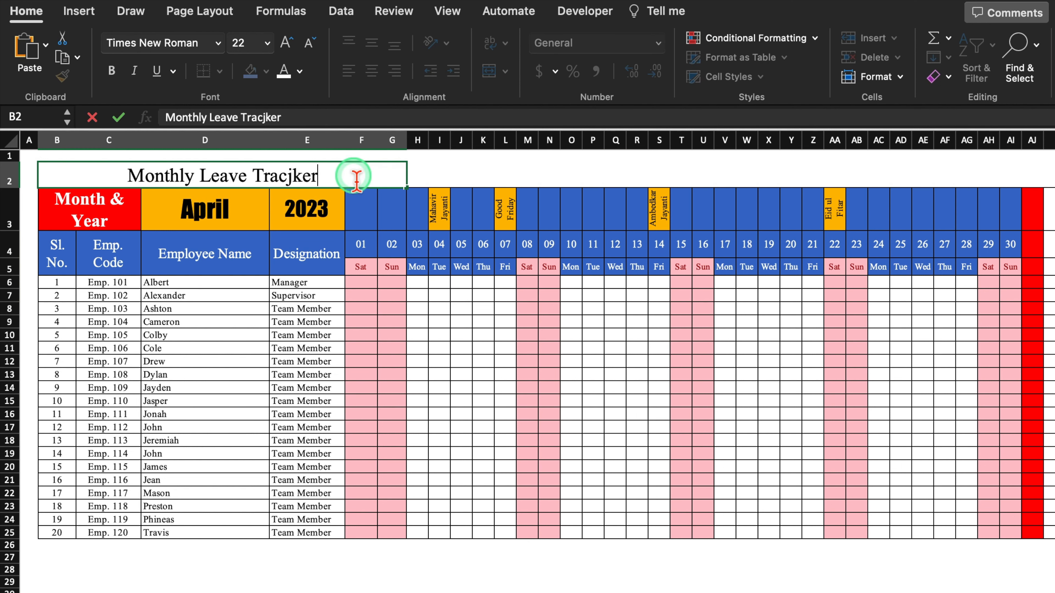
{"action": "key", "text": "Return"}
Step: Color the title text in B2 theme blue and increase its font size to 26
{"action": "left_click", "coordinate": [337, 178]}
{"action": "left_click", "coordinate": [299, 70]}
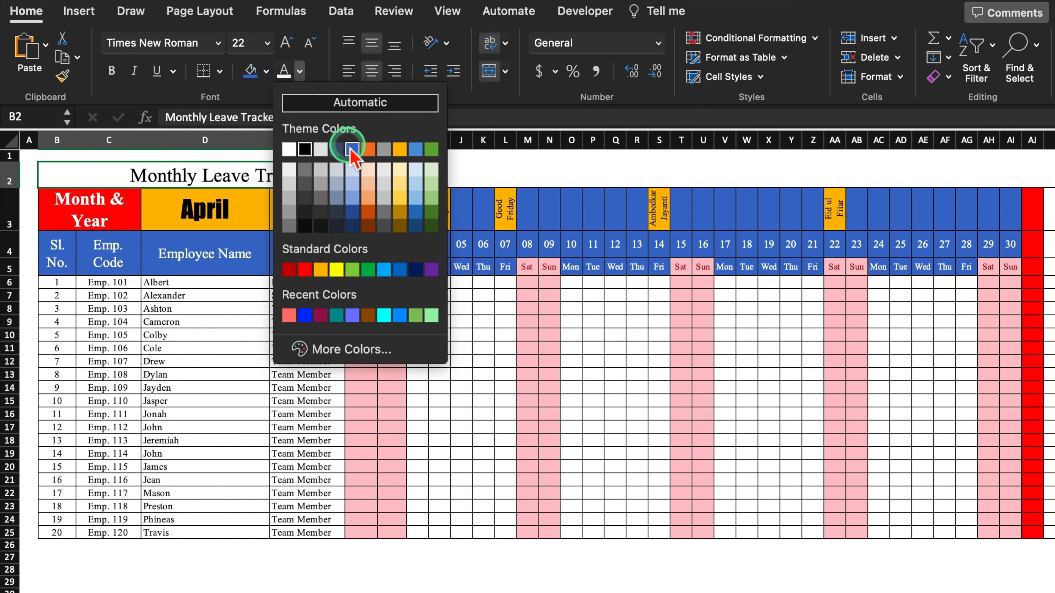
{"action": "left_click", "coordinate": [349, 146]}
{"action": "left_click", "coordinate": [286, 43]}
{"action": "left_click", "coordinate": [286, 42]}
{"action": "left_click", "coordinate": [439, 388]}
Step: Unmerge the title cell and merge it again across B2:E2 only
{"action": "left_click", "coordinate": [220, 177]}
{"action": "left_click", "coordinate": [490, 70]}
{"action": "left_click_drag", "start_coordinate": [47, 171], "coordinate": [320, 181]}
{"action": "left_click", "coordinate": [490, 70]}
Step: Insert a rounded rectangle beside the title, starting at column F above row 3, sized about 0.46" high by 2.85" wide
{"action": "left_click", "coordinate": [360, 173]}
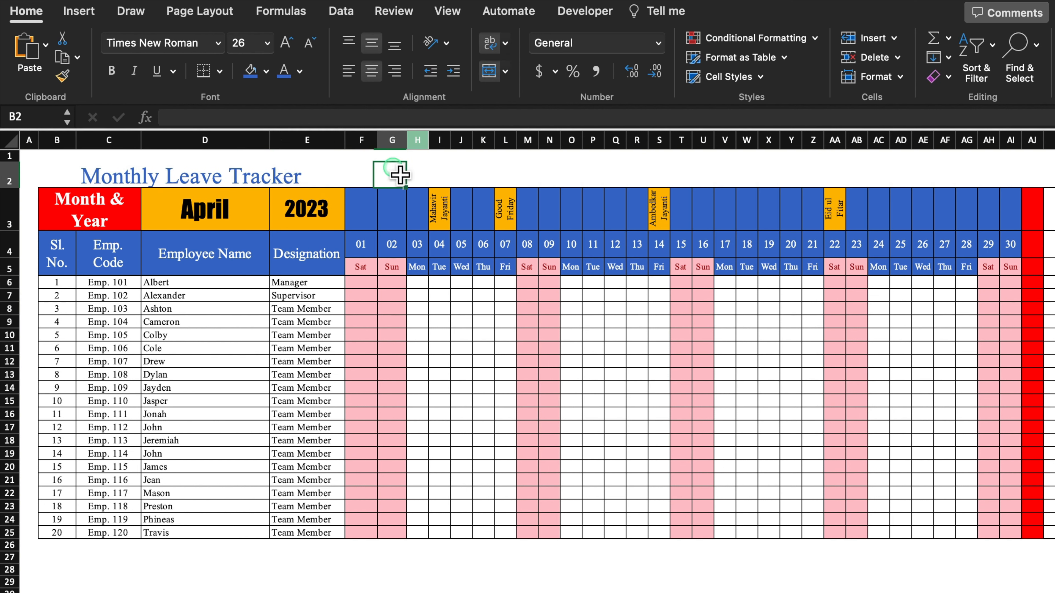
{"action": "left_click", "coordinate": [81, 12]}
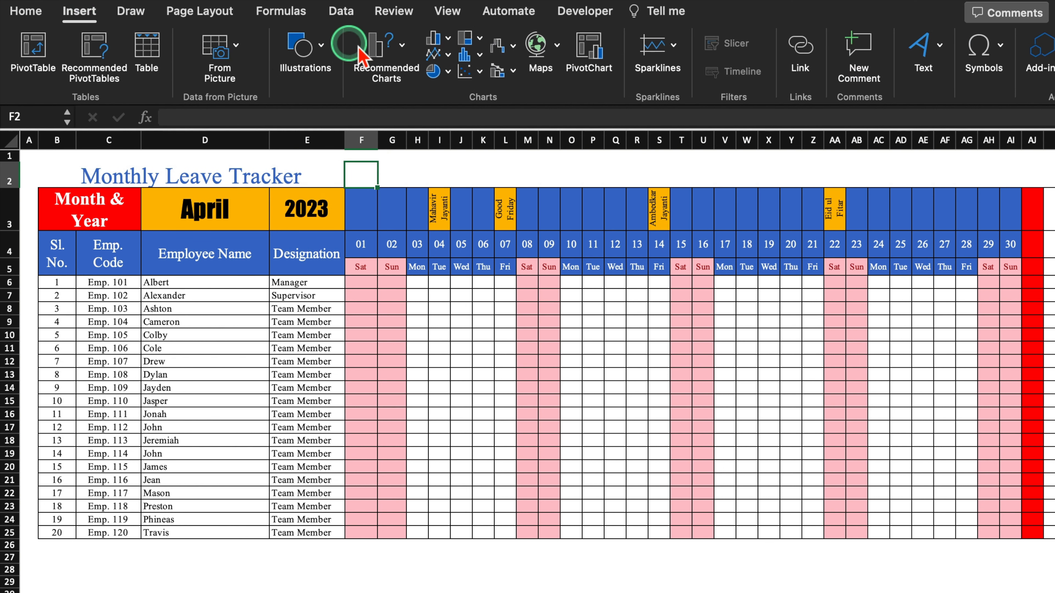
{"action": "left_click", "coordinate": [322, 45]}
{"action": "left_click", "coordinate": [251, 100]}
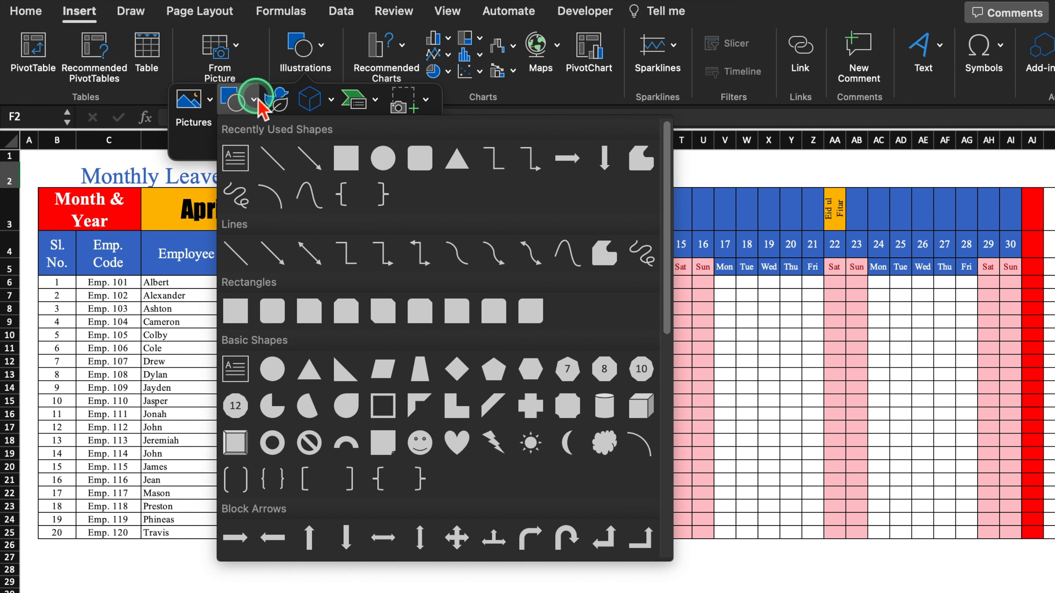
{"action": "left_click", "coordinate": [426, 164]}
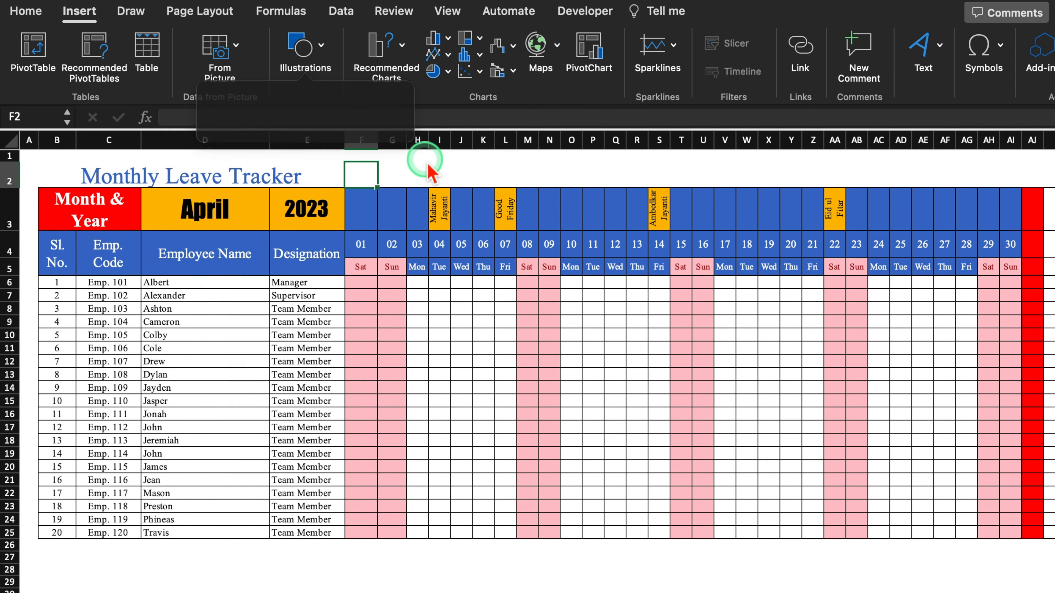
{"action": "left_click", "coordinate": [361, 165]}
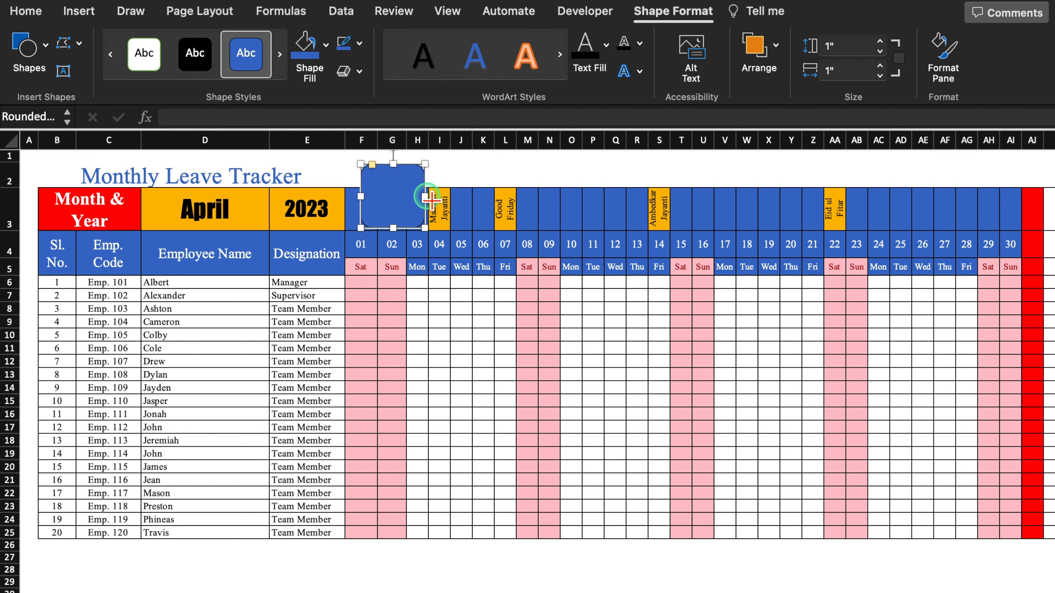
{"action": "left_click_drag", "start_coordinate": [430, 201], "coordinate": [542, 202]}
{"action": "left_click_drag", "start_coordinate": [452, 229], "coordinate": [456, 170]}
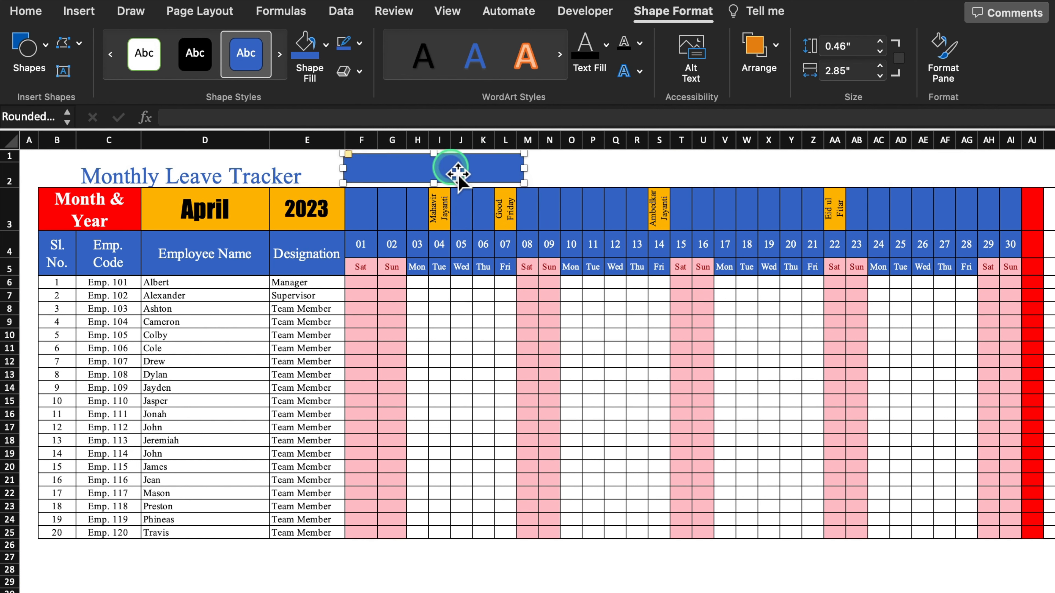
Step: Fill the rounded rectangle with black and set its font color to white
{"action": "left_click", "coordinate": [326, 44]}
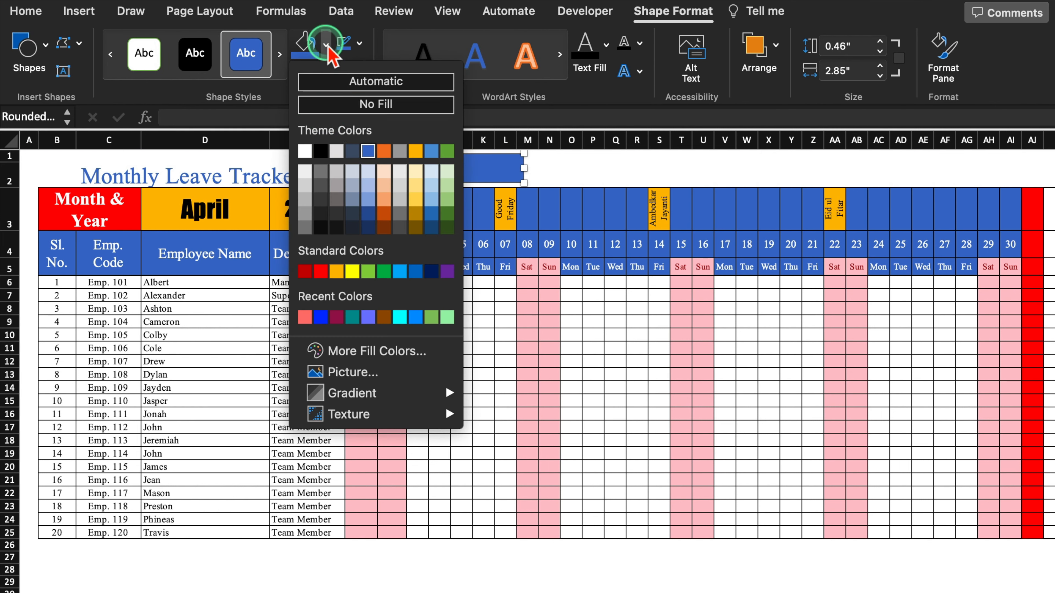
{"action": "left_click", "coordinate": [321, 150]}
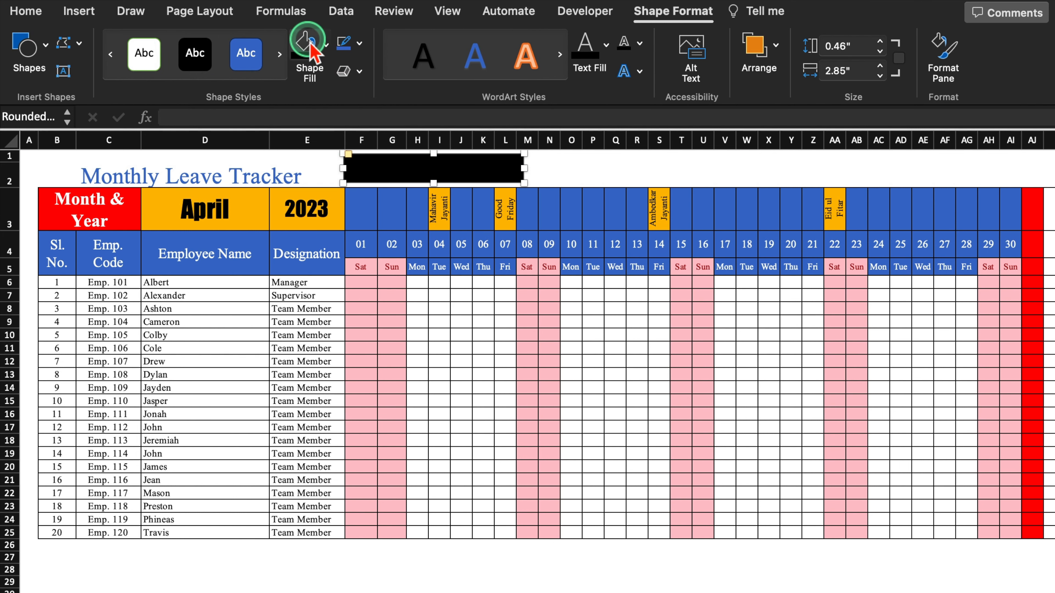
{"action": "left_click", "coordinate": [28, 11]}
{"action": "left_click", "coordinate": [299, 71]}
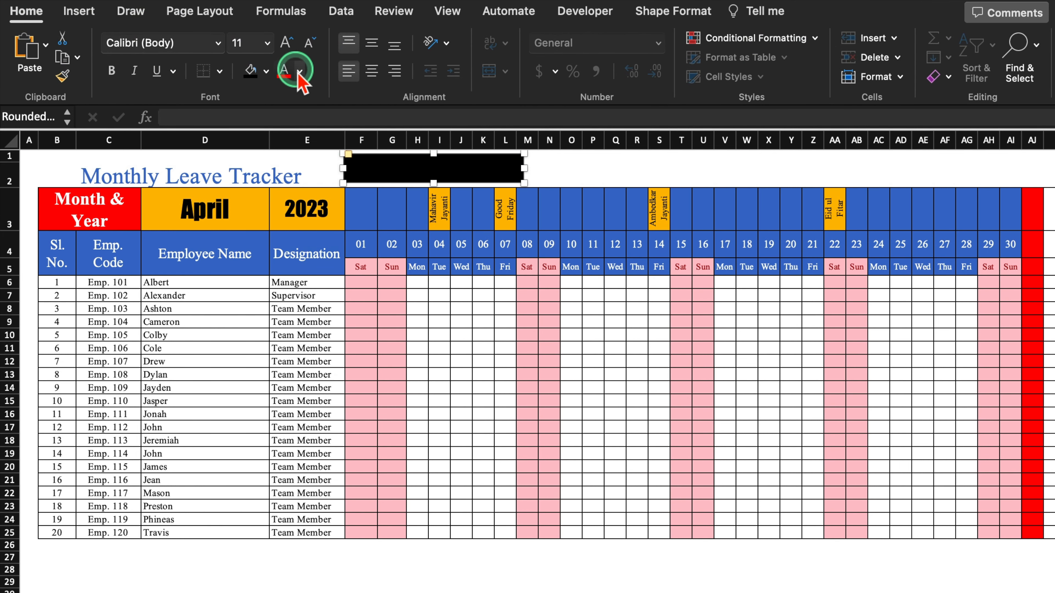
{"action": "left_click", "coordinate": [309, 140]}
Step: Enter the label "SUMMARY" in the black shape and center it horizontally and vertically
{"action": "left_click", "coordinate": [405, 169]}
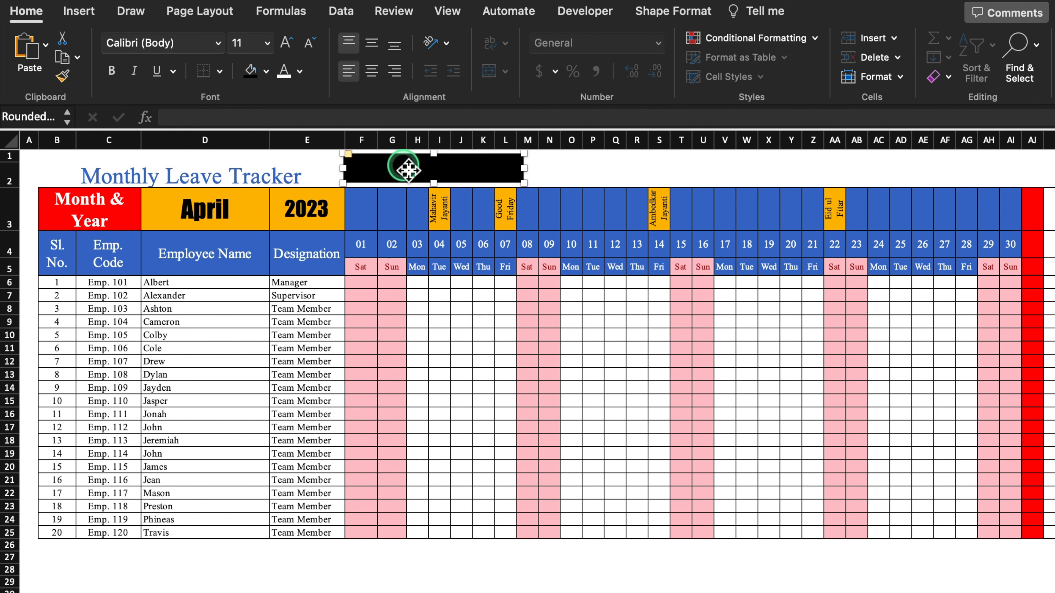
{"action": "left_click", "coordinate": [461, 174]}
{"action": "type", "text": "SUMMARY"}
{"action": "left_click", "coordinate": [600, 176]}
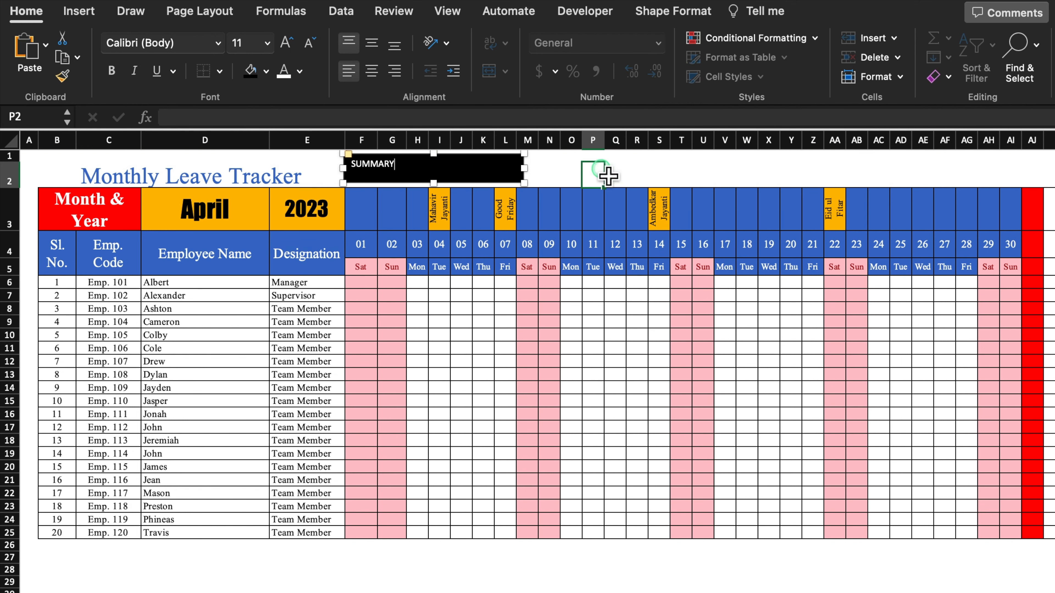
{"action": "left_click", "coordinate": [489, 174]}
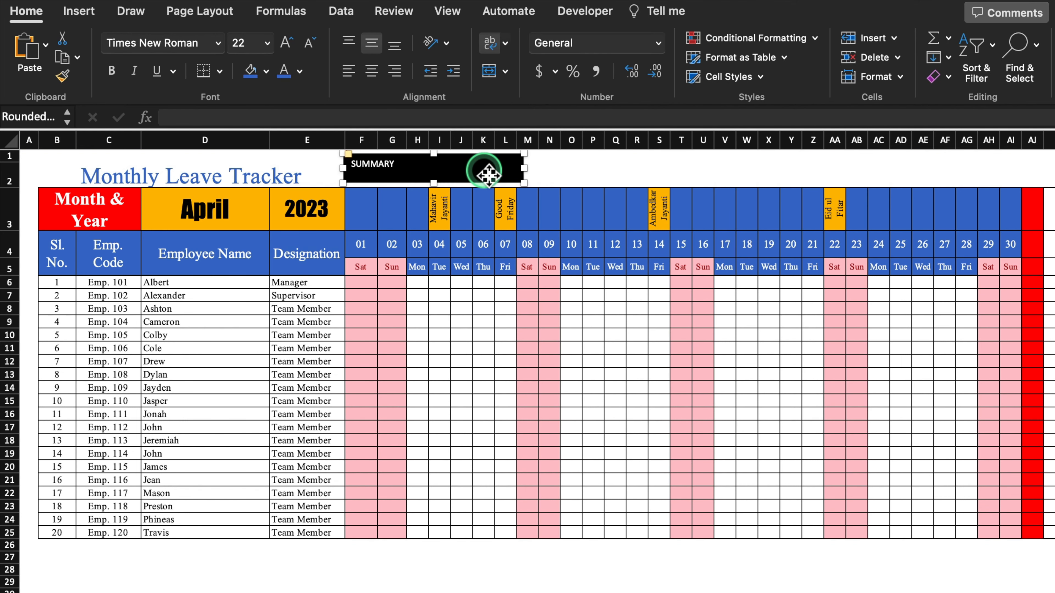
{"action": "left_click", "coordinate": [371, 71]}
{"action": "left_click", "coordinate": [371, 43]}
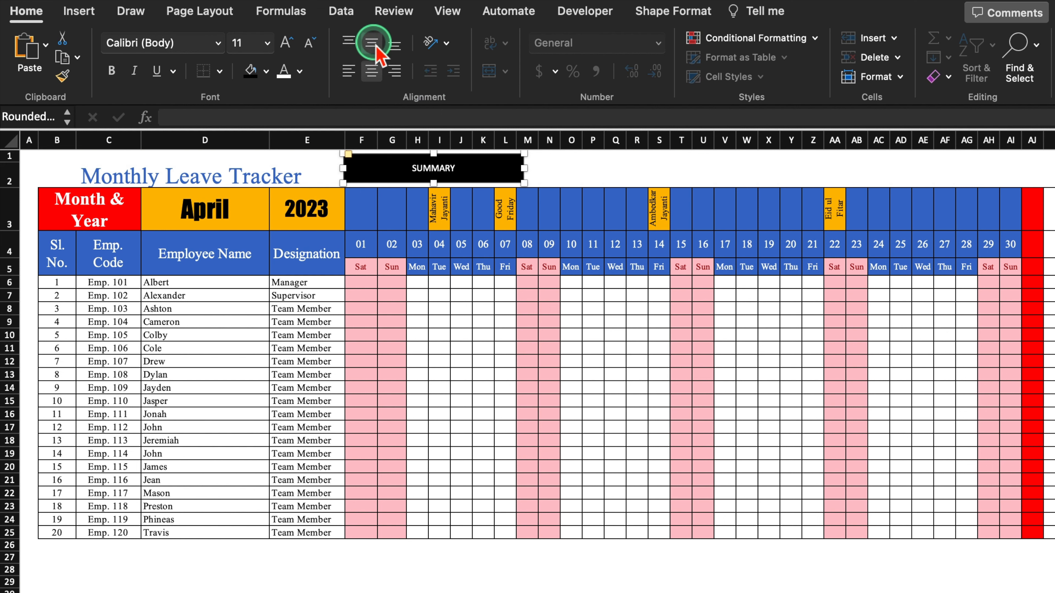
Step: Format the SUMMARY label as bold 20-point Times New Roman and narrow the shape so it ends around column K
{"action": "left_click", "coordinate": [286, 42]}
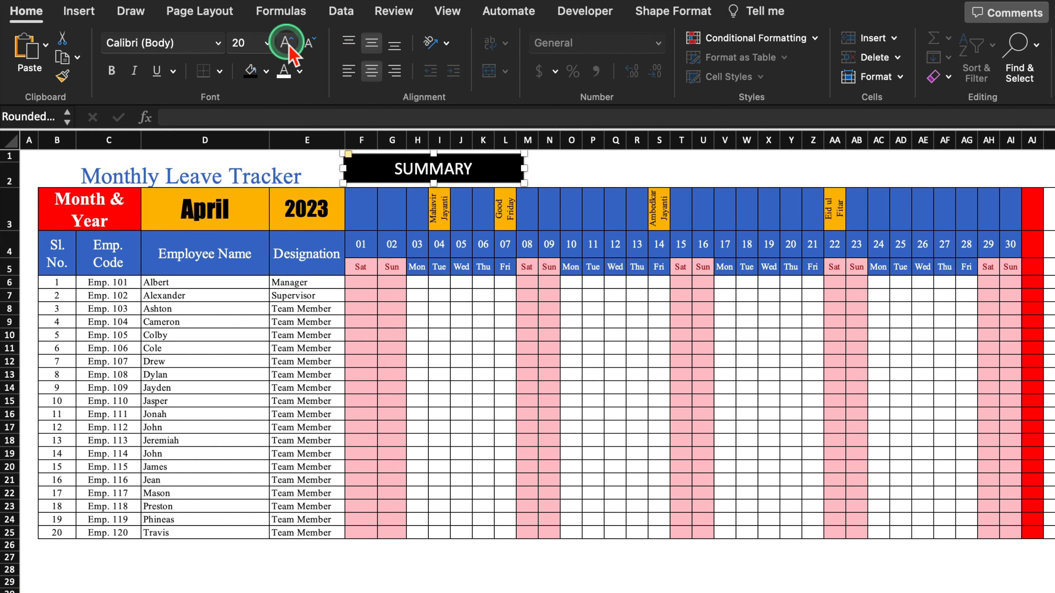
{"action": "left_click", "coordinate": [213, 42]}
{"action": "left_click", "coordinate": [217, 222]}
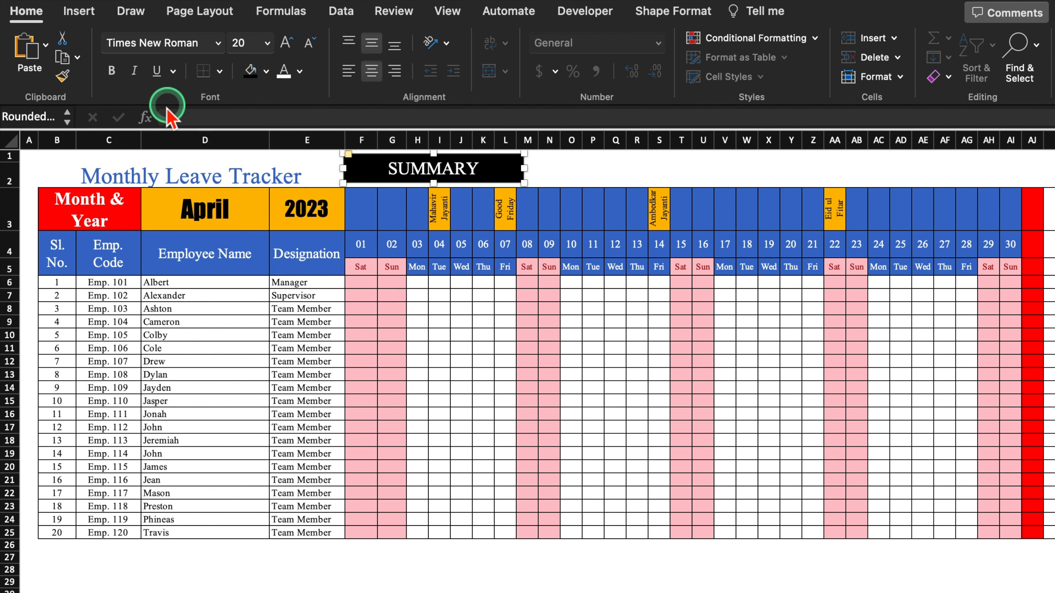
{"action": "left_click_drag", "start_coordinate": [524, 168], "coordinate": [486, 169]}
{"action": "left_click", "coordinate": [559, 176]}
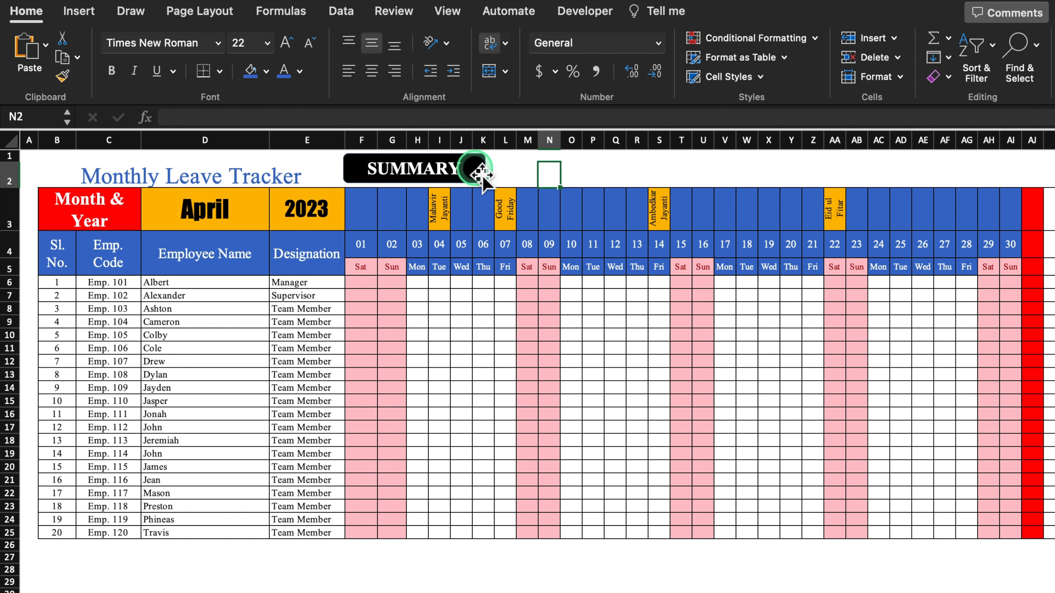
Step: Copy the SUMMARY shape and place the copy above the summary area over columns AP and AQ
{"action": "left_click", "coordinate": [482, 174]}
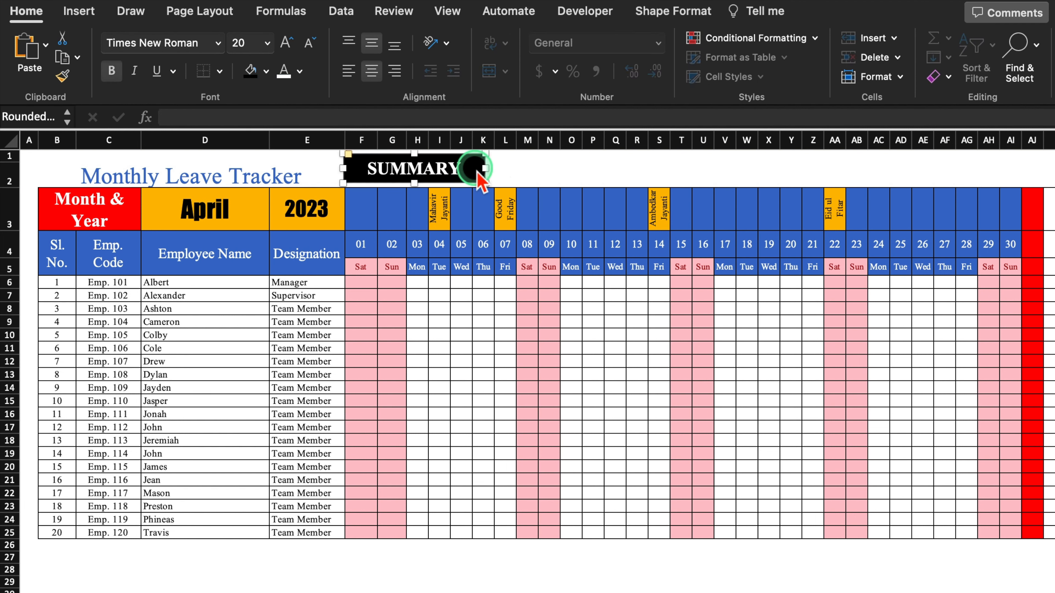
{"action": "scroll", "coordinate": [528, 354], "scroll_direction": "right", "scroll_amount": 10}
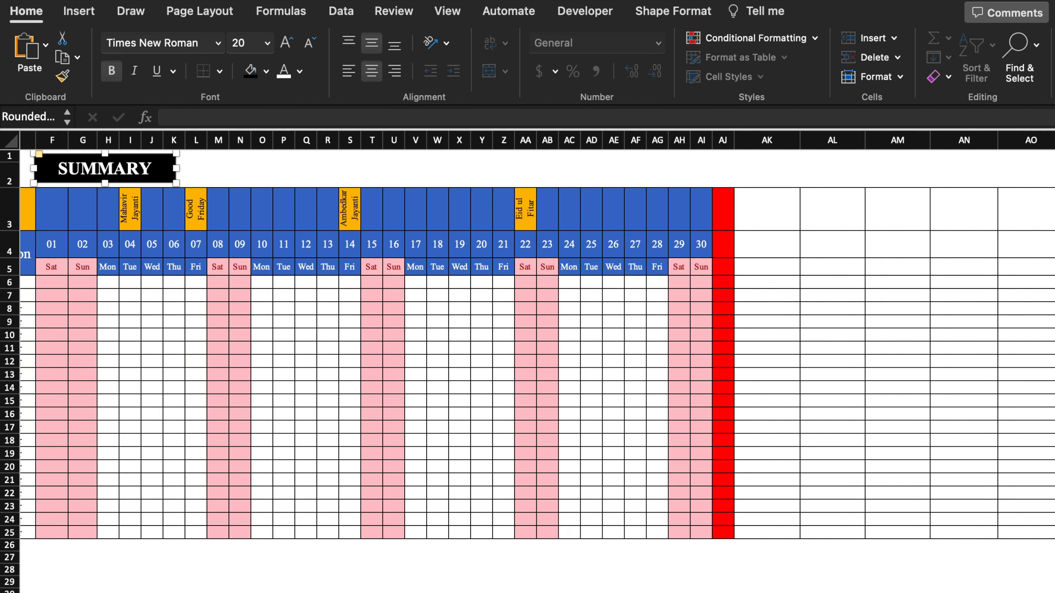
{"action": "left_click", "coordinate": [745, 179]}
{"action": "key", "text": "super+v"}
{"action": "left_click", "coordinate": [807, 179]}
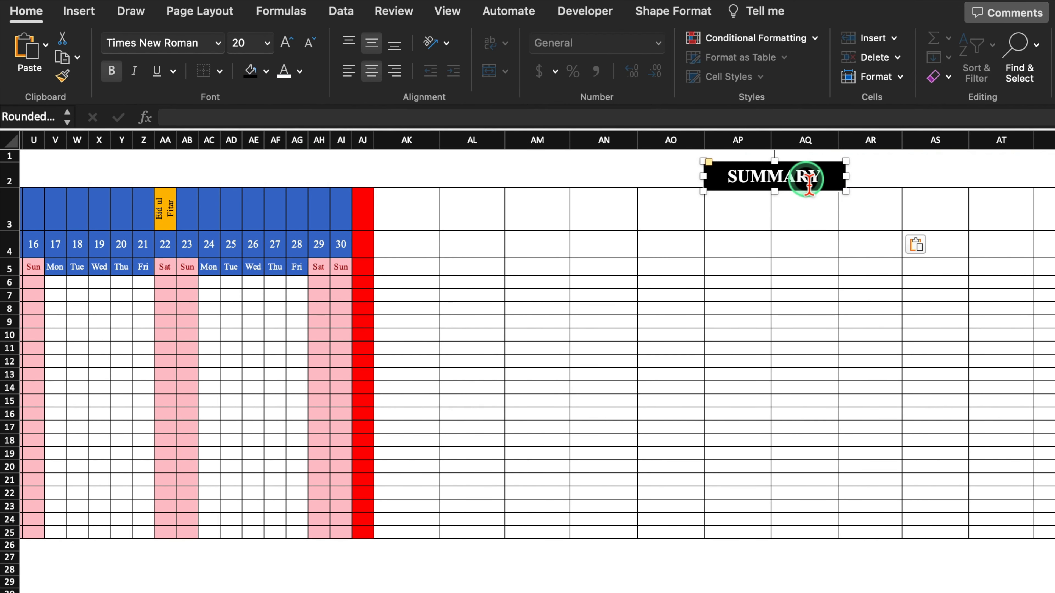
{"action": "left_click_drag", "start_coordinate": [833, 183], "coordinate": [829, 176]}
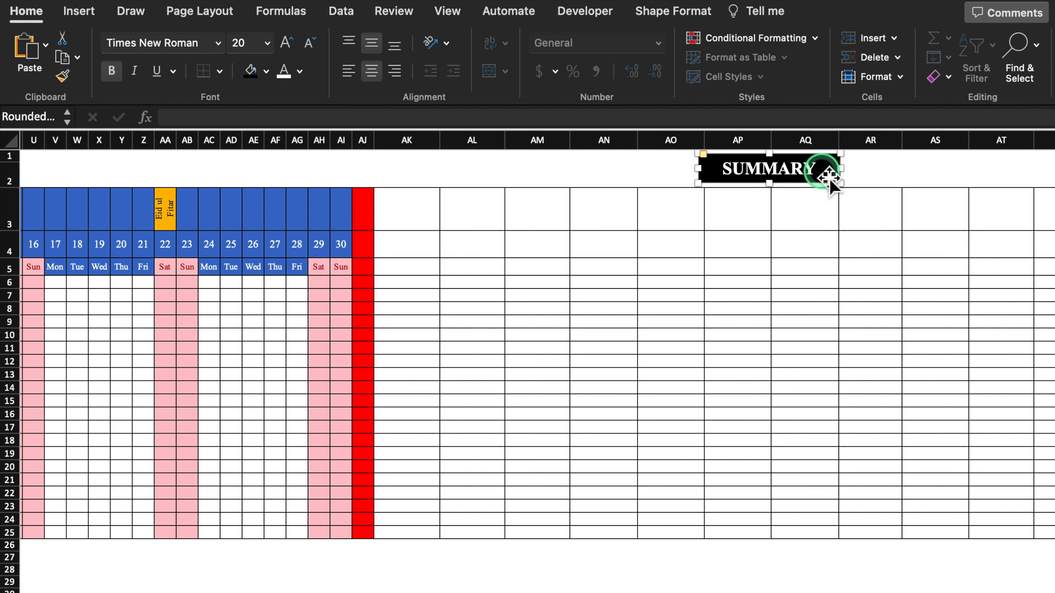
{"action": "left_click", "coordinate": [932, 570]}
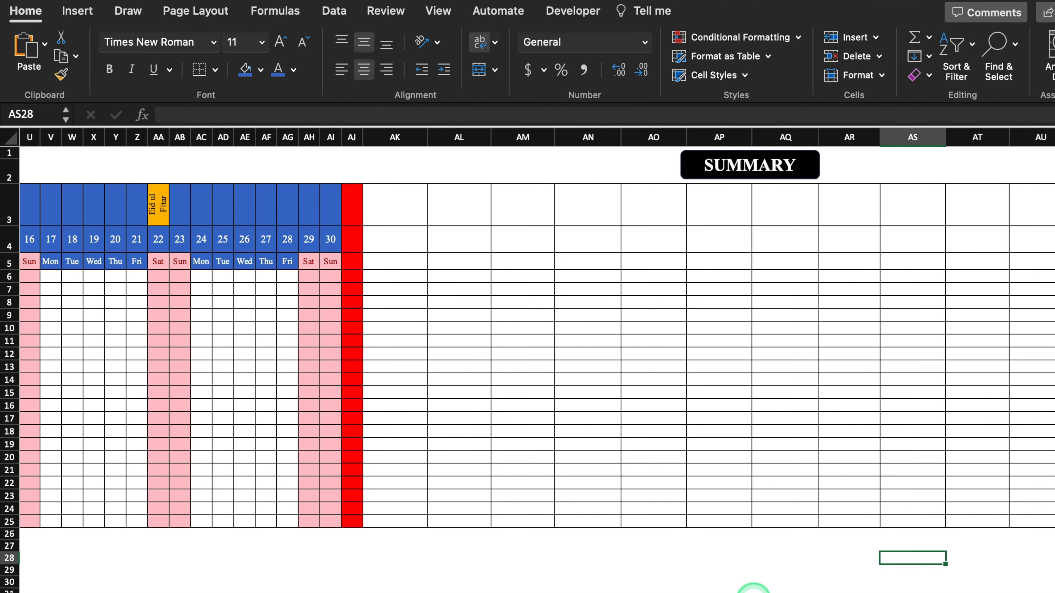
Step: Identify the cells for the navigation links: the row 2 cell just past the table's last column and the one beside the title
{"action": "scroll", "coordinate": [754, 590], "scroll_direction": "right", "scroll_amount": 3}
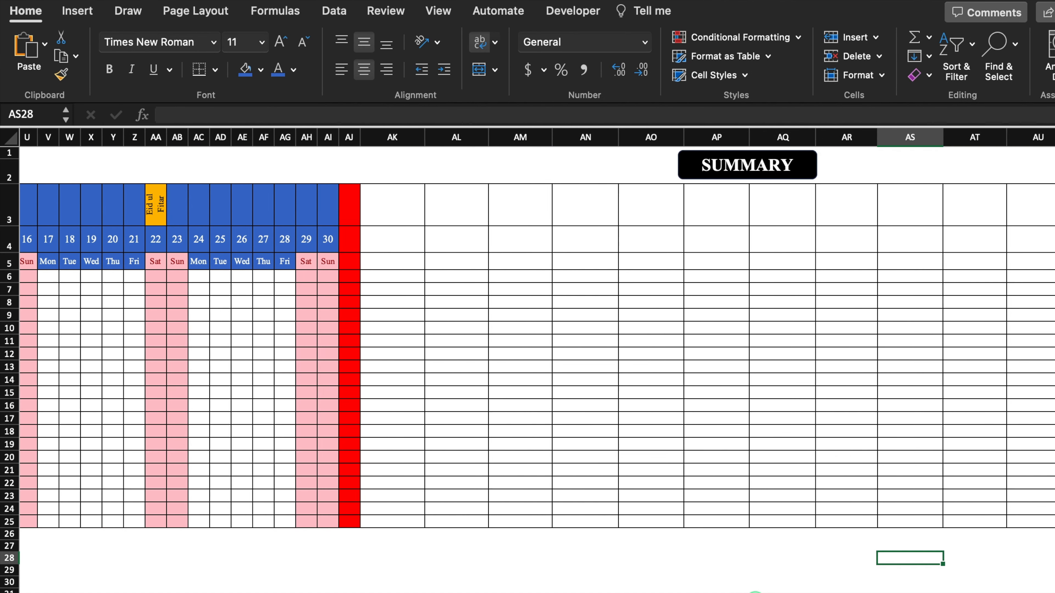
{"action": "left_click", "coordinate": [1030, 170]}
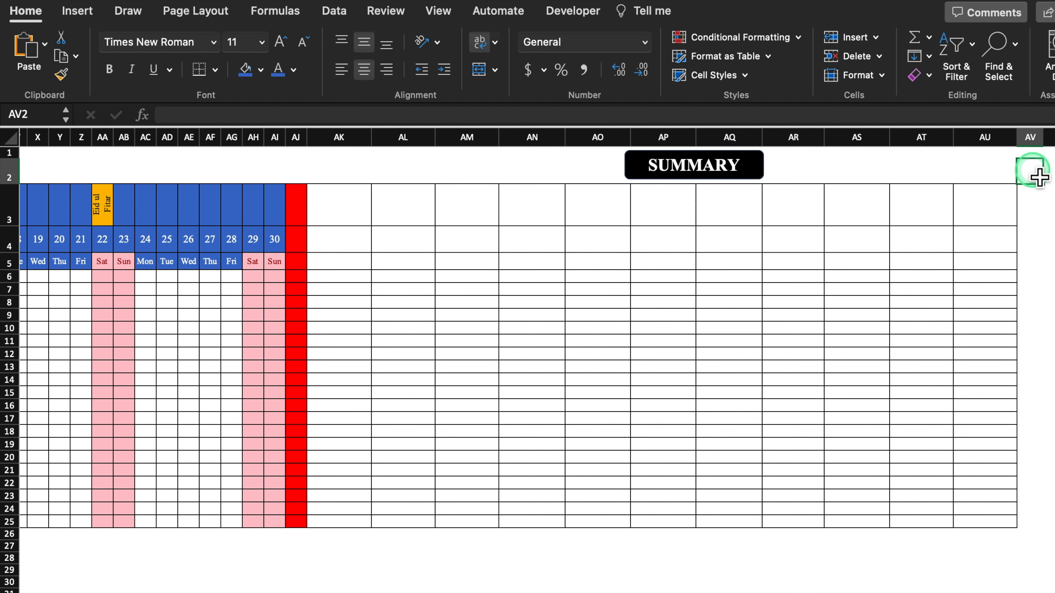
{"action": "scroll", "coordinate": [481, 582], "scroll_direction": "left", "scroll_amount": 15}
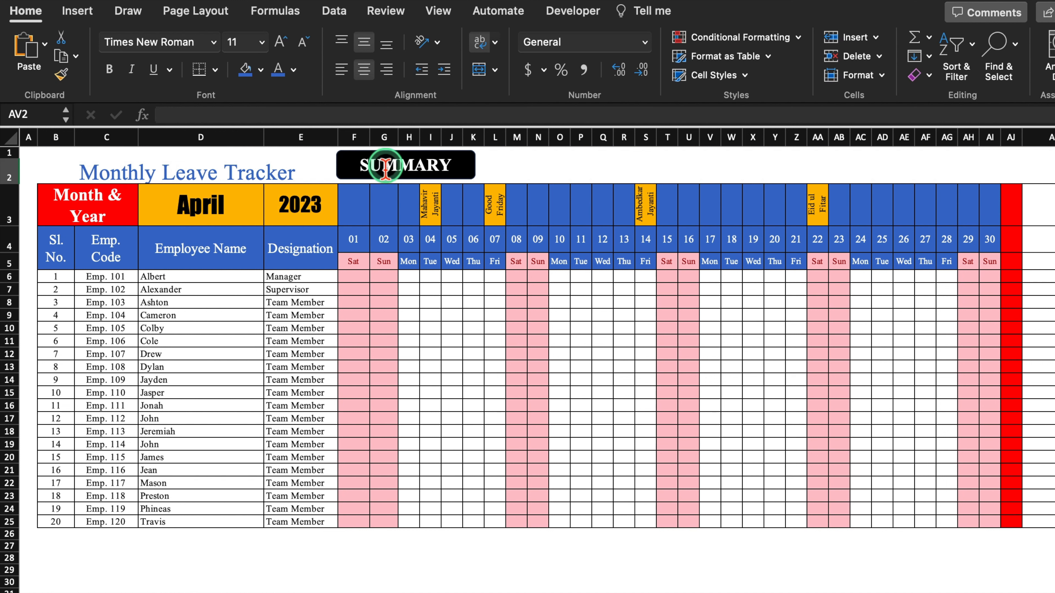
{"action": "left_click", "coordinate": [330, 162]}
{"action": "left_click", "coordinate": [365, 204]}
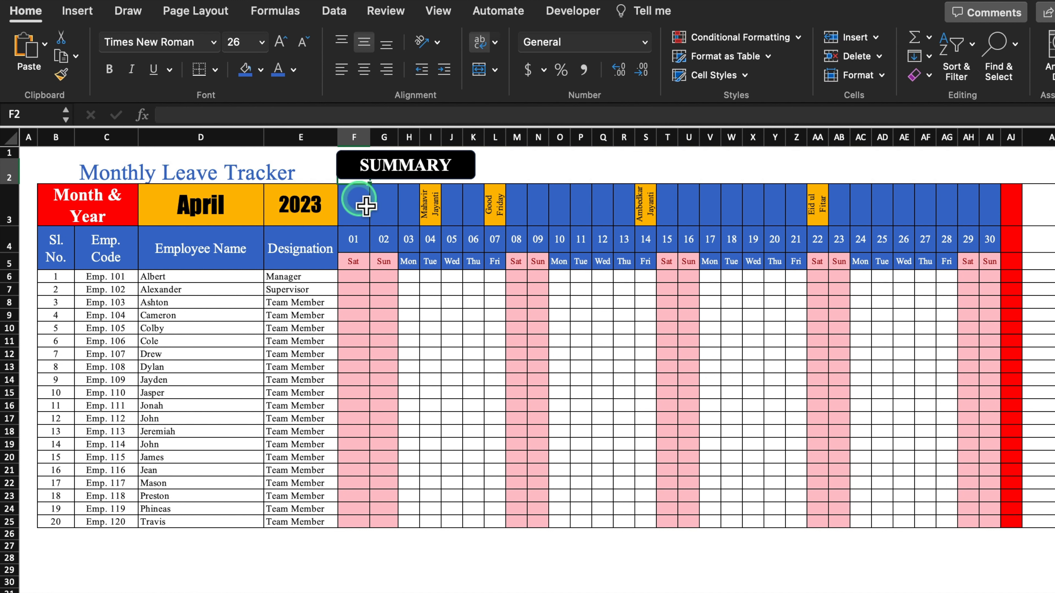
Step: Hyperlink the SUMMARY shape beside the title to cell AV2 on the January sheet and test the link
{"action": "left_click", "coordinate": [465, 166]}
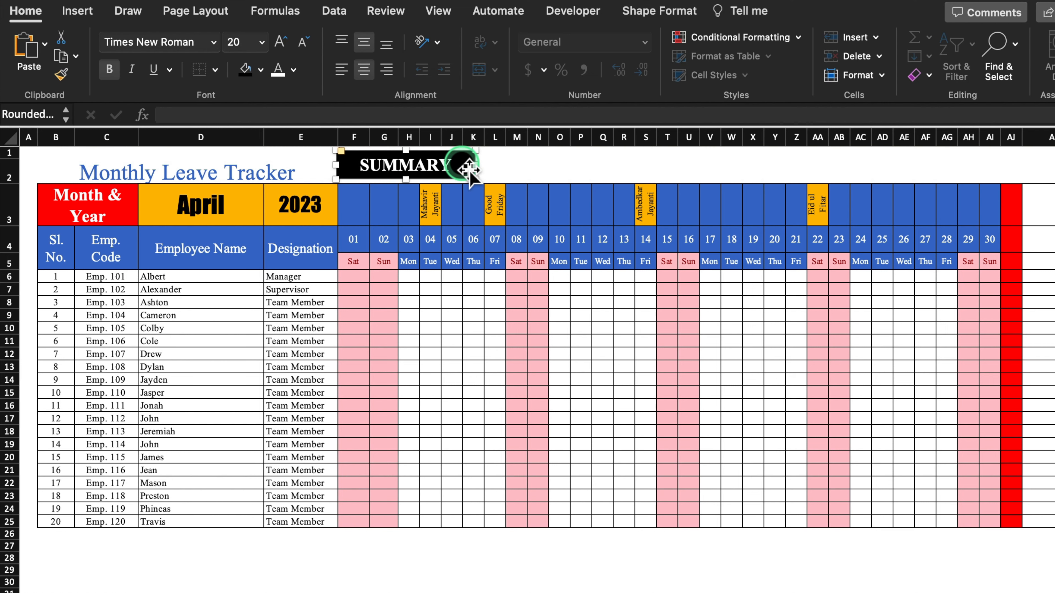
{"action": "right_click", "coordinate": [467, 171]}
{"action": "left_click", "coordinate": [532, 354]}
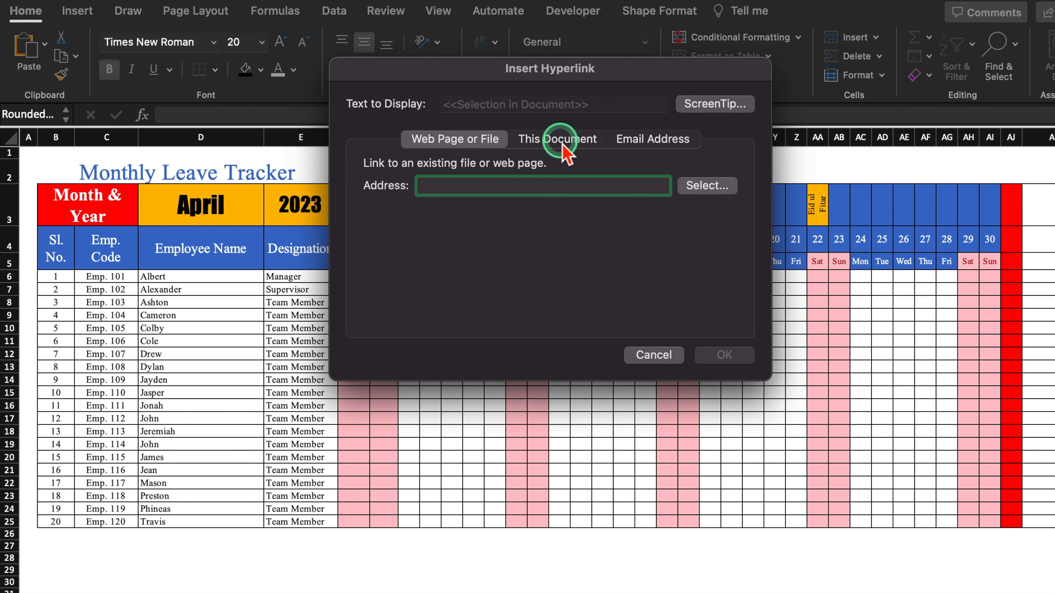
{"action": "left_click", "coordinate": [566, 152]}
{"action": "left_click", "coordinate": [489, 189]}
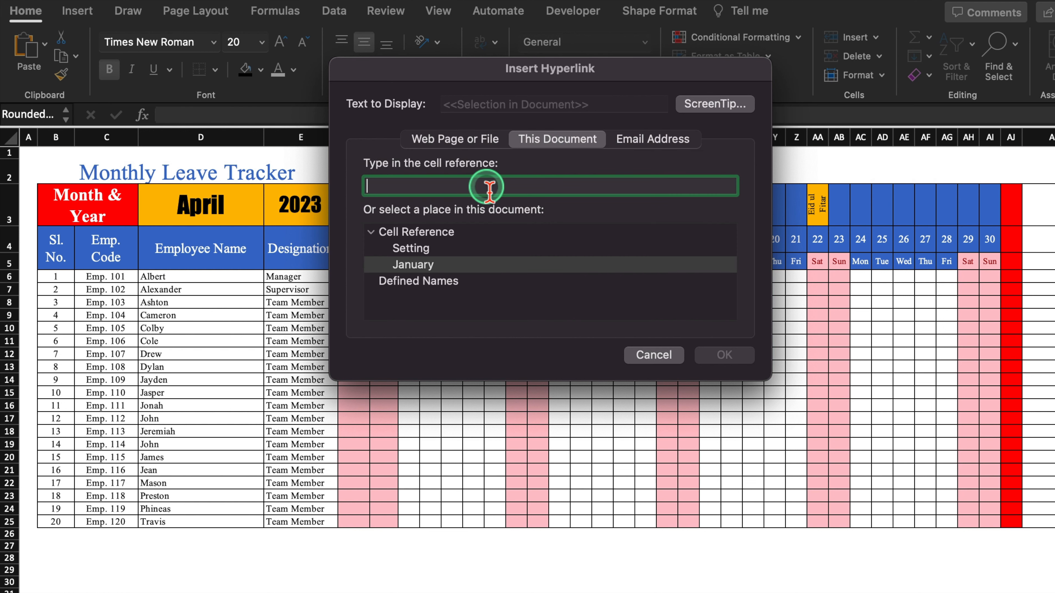
{"action": "type", "text": "AV2"}
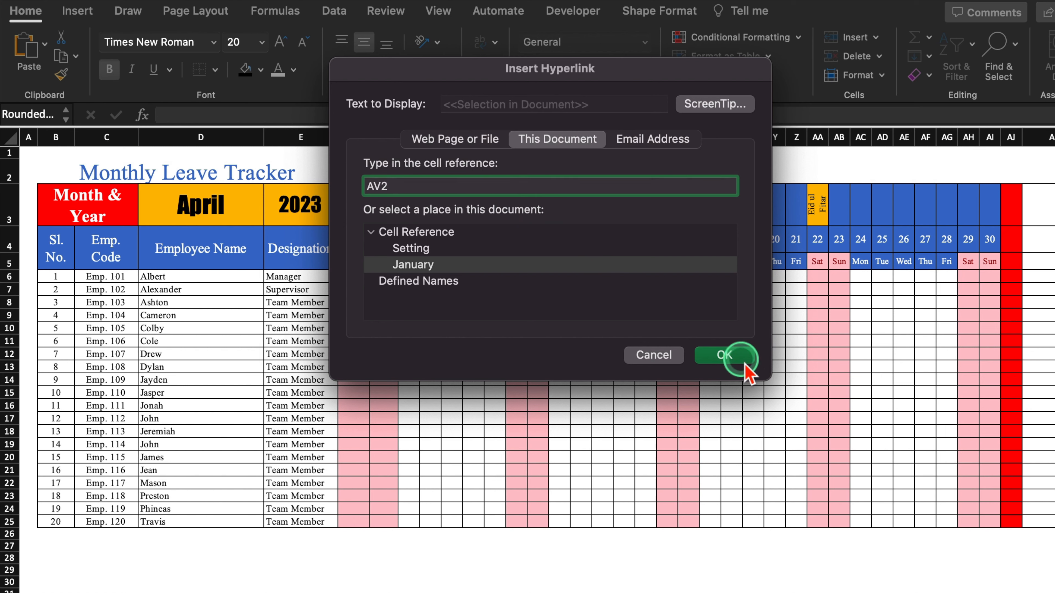
{"action": "left_click", "coordinate": [742, 356]}
{"action": "left_click", "coordinate": [601, 168]}
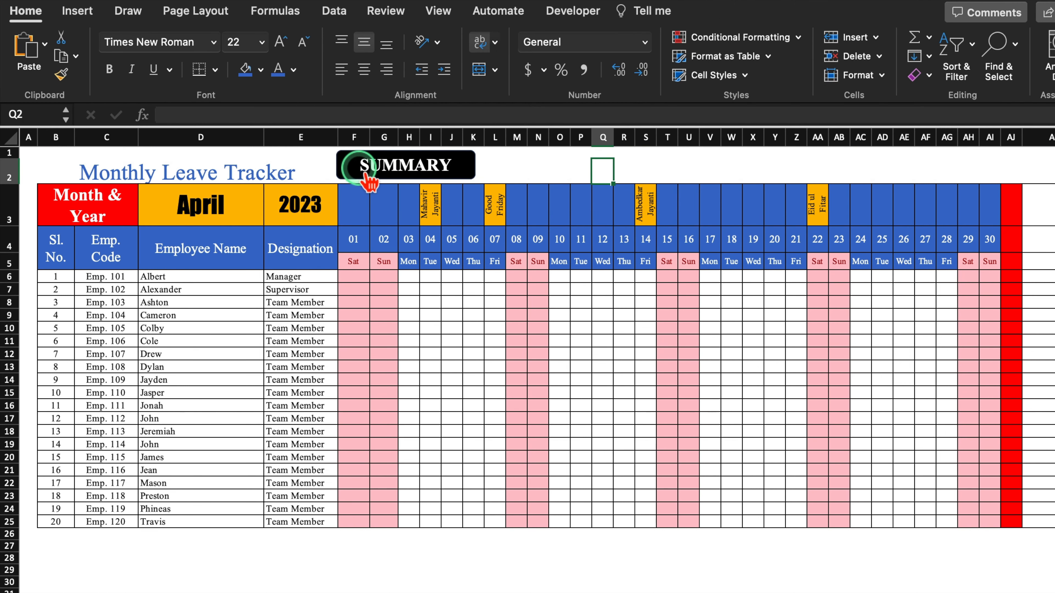
{"action": "left_click", "coordinate": [414, 179]}
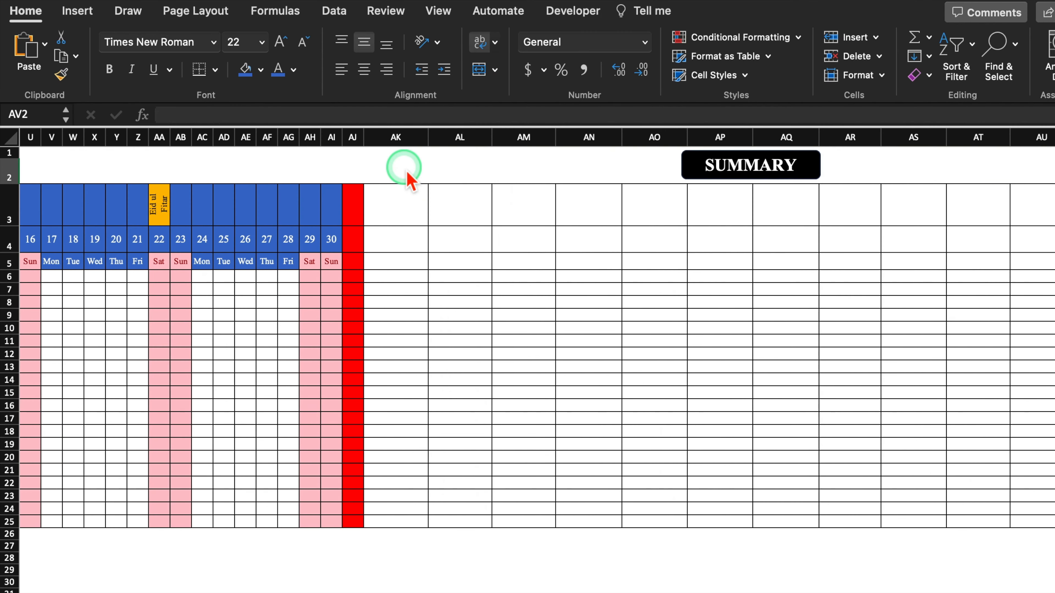
Step: Replace the label of the copied shape over columns AP and AQ with "FIRST DATE"
{"action": "left_click", "coordinate": [766, 170]}
{"action": "left_click_drag", "start_coordinate": [798, 170], "coordinate": [706, 166]}
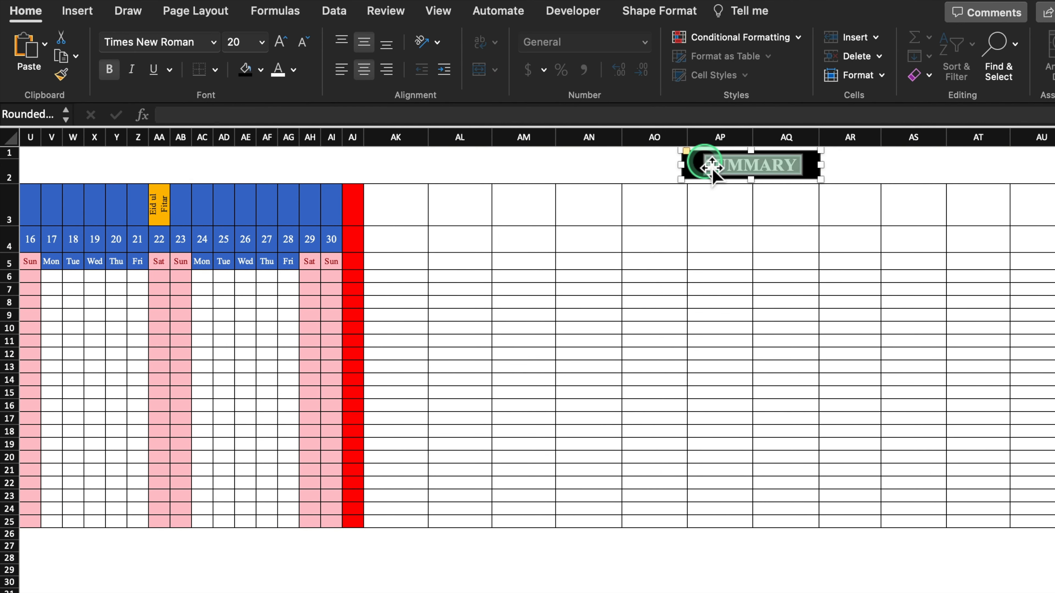
{"action": "type", "text": "FIRST DATE"}
{"action": "left_click", "coordinate": [893, 171]}
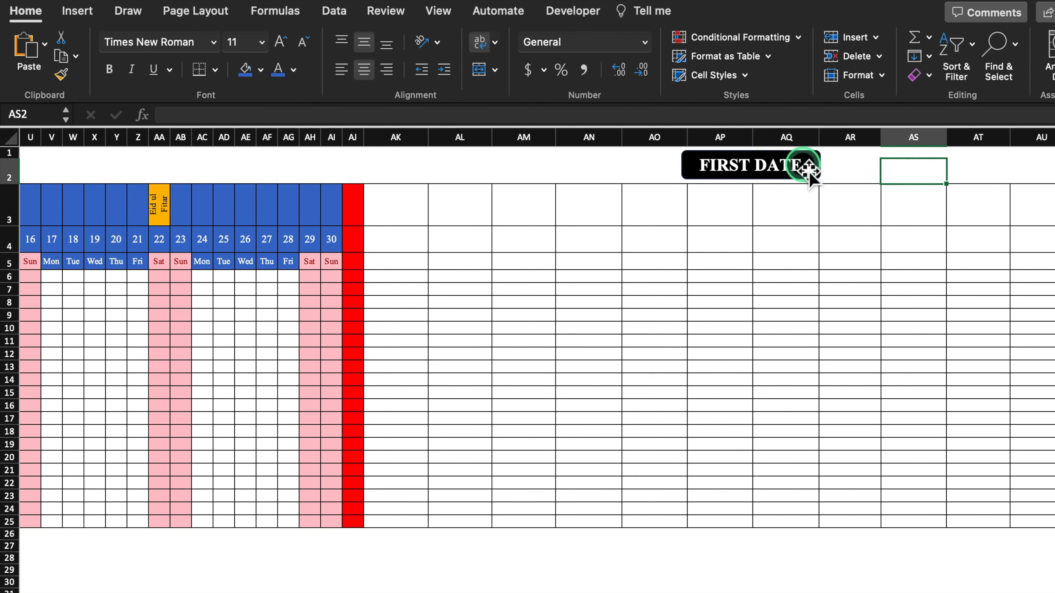
Step: Hyperlink the FIRST DATE shape to cell F2 on the January sheet and test the link
{"action": "left_click", "coordinate": [812, 171]}
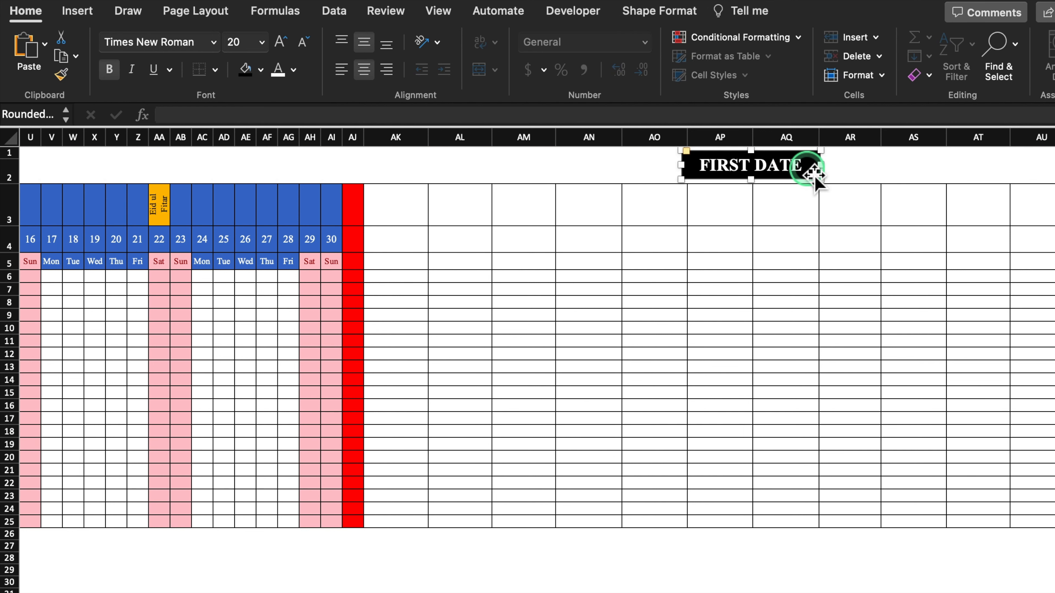
{"action": "right_click", "coordinate": [810, 174]}
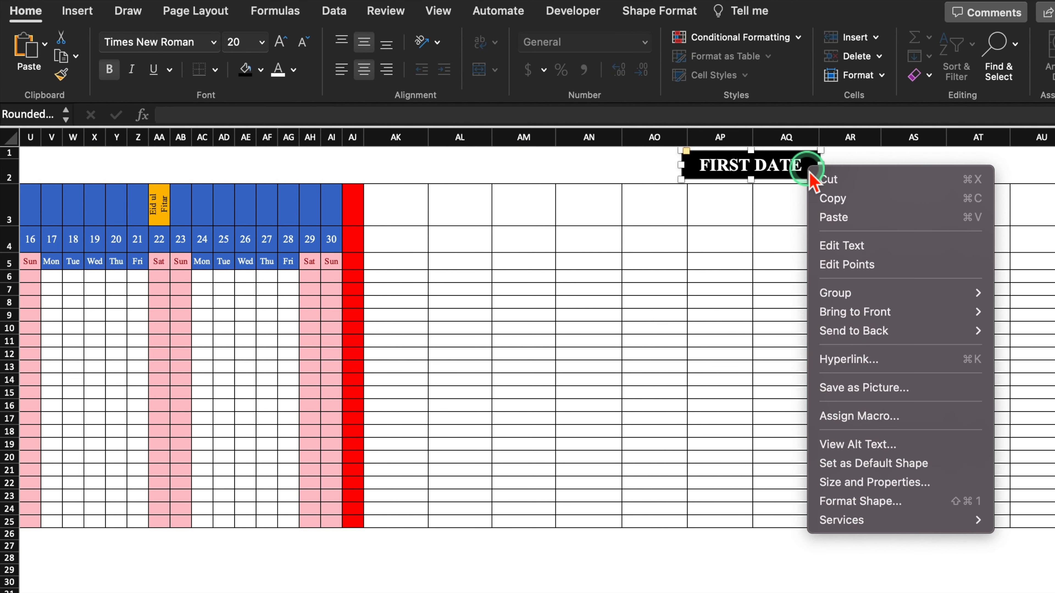
{"action": "left_click", "coordinate": [852, 362]}
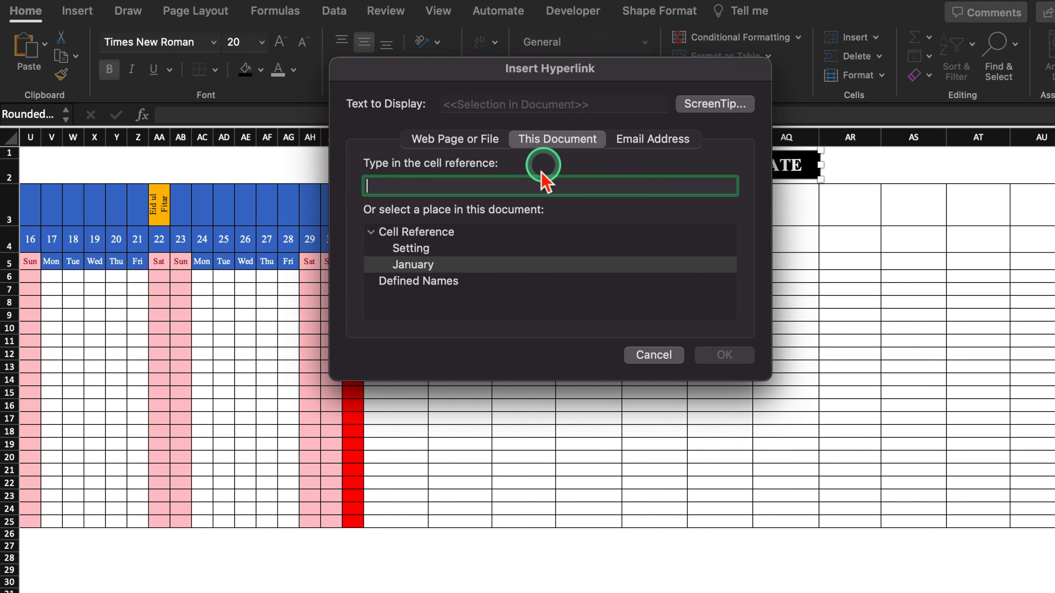
{"action": "left_click", "coordinate": [520, 189]}
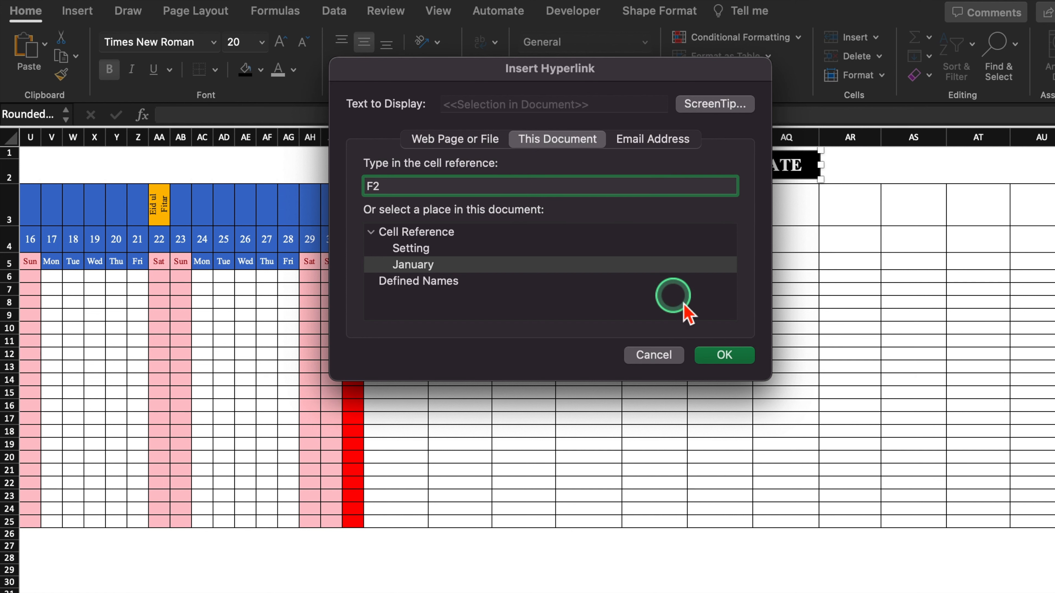
{"action": "left_click", "coordinate": [725, 355]}
{"action": "left_click", "coordinate": [920, 216]}
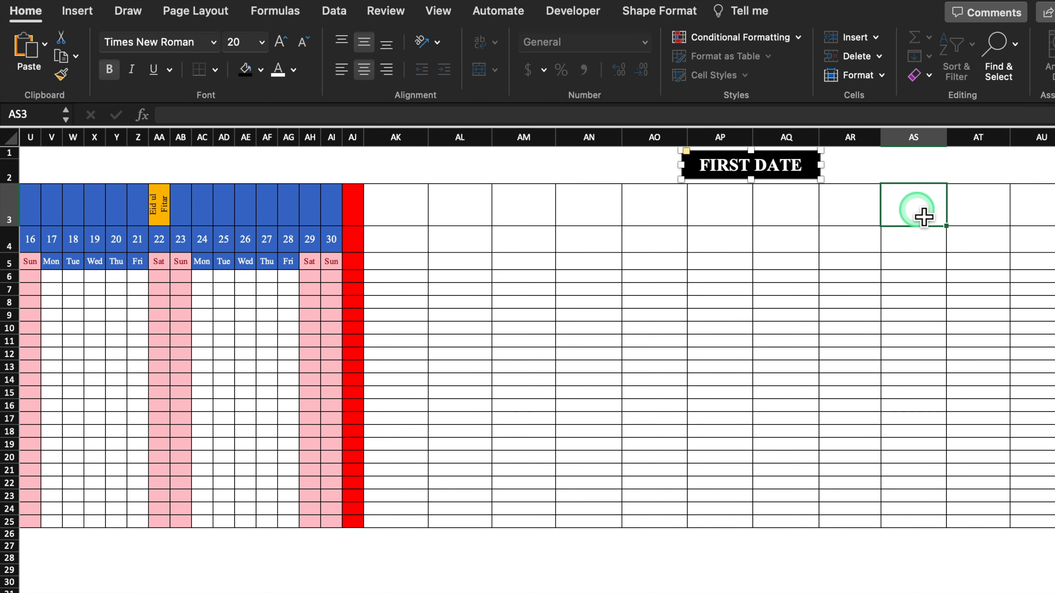
{"action": "left_click", "coordinate": [768, 175]}
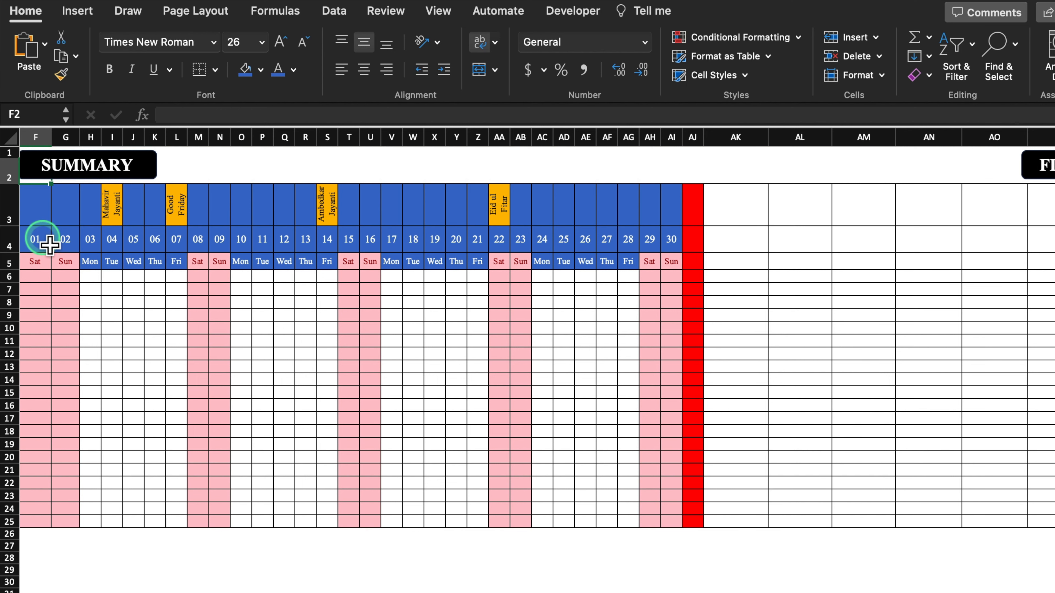
Step: Freeze the panes at cell F6 so the header rows and employee columns stay in place, and check the result
{"action": "scroll", "coordinate": [332, 582], "scroll_direction": "left", "scroll_amount": 10}
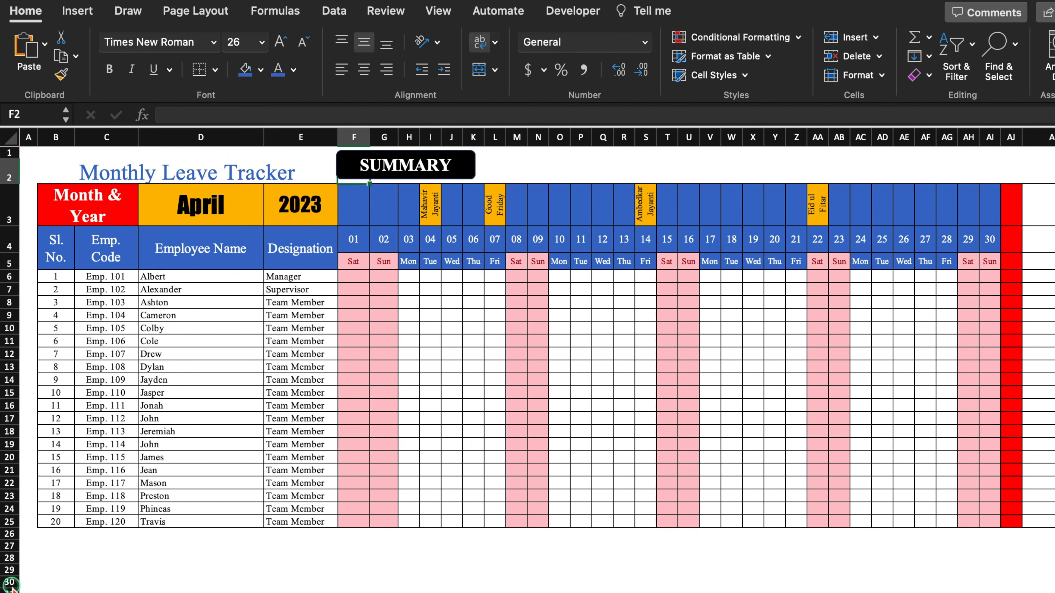
{"action": "left_click", "coordinate": [354, 277]}
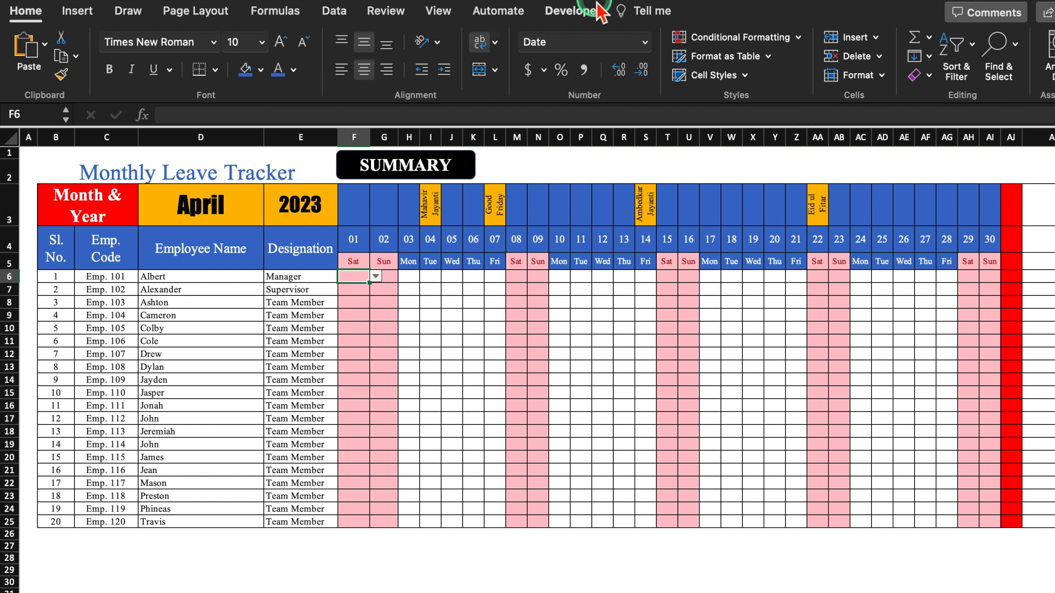
{"action": "left_click", "coordinate": [439, 12]}
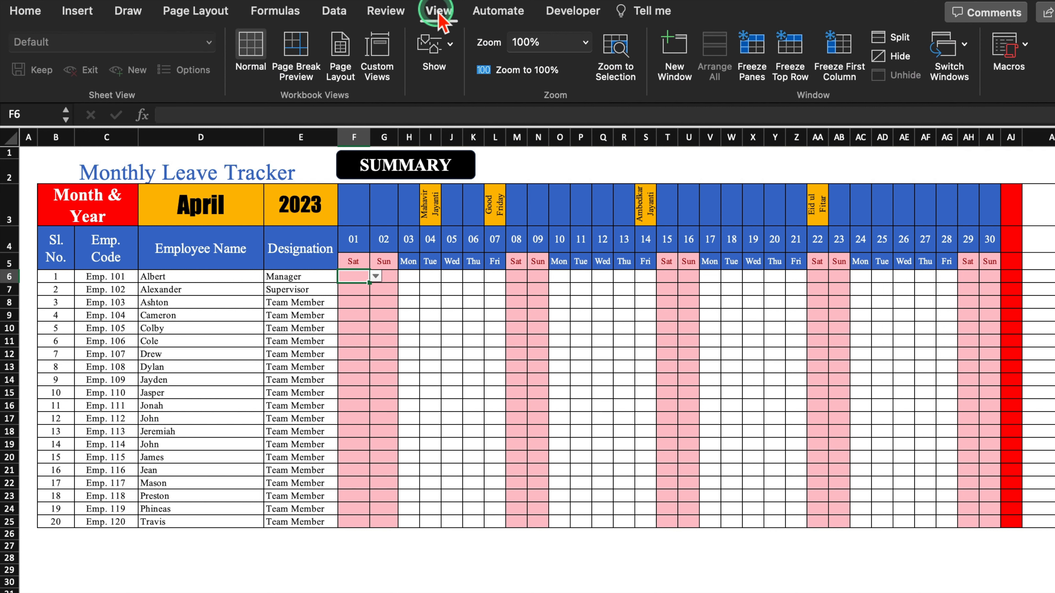
{"action": "left_click", "coordinate": [754, 49]}
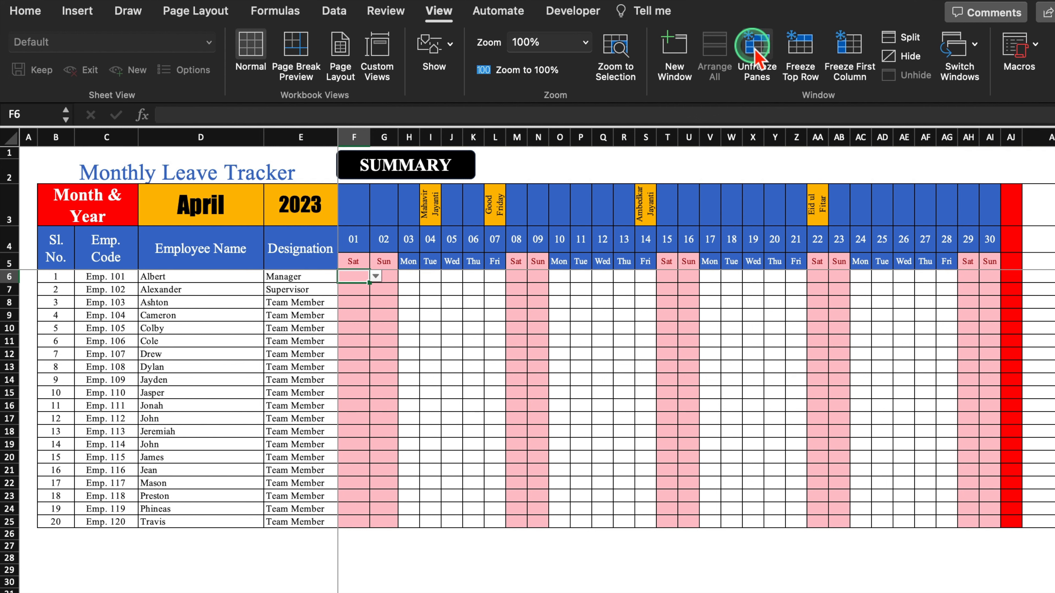
{"action": "scroll", "coordinate": [249, 582], "scroll_direction": "right", "scroll_amount": 10}
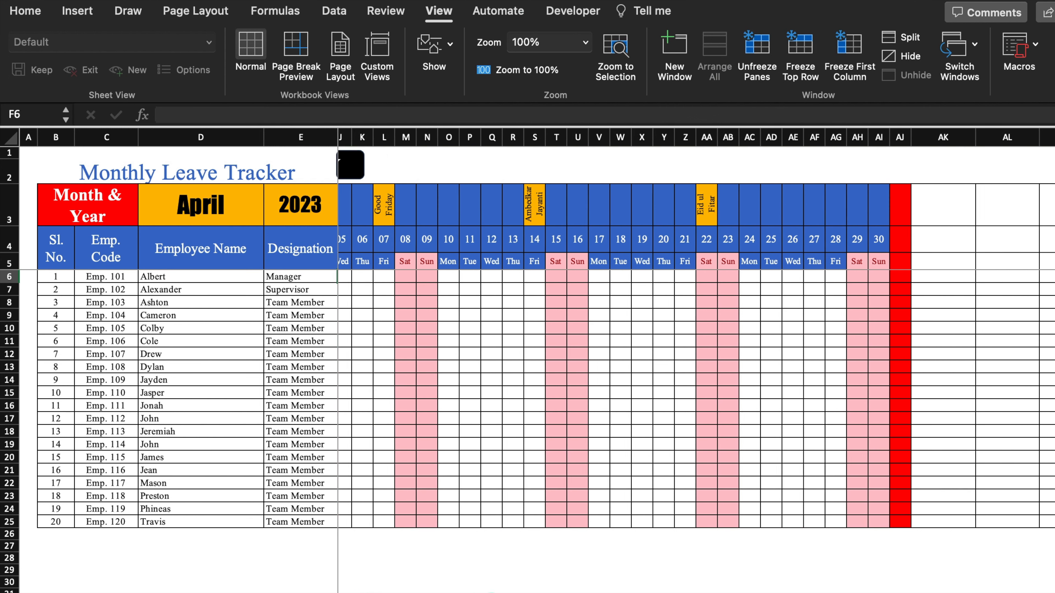
{"action": "scroll", "coordinate": [250, 582], "scroll_direction": "left", "scroll_amount": 10}
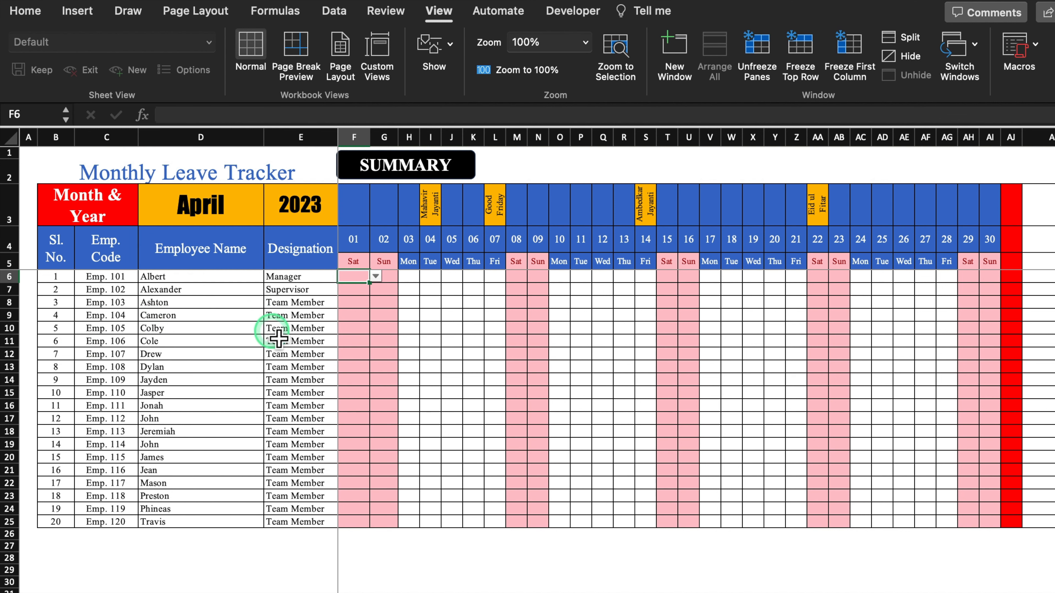
Step: Test the SUMMARY and FIRST DATE links with the panes frozen, ending at the summary area
{"action": "left_click", "coordinate": [435, 177]}
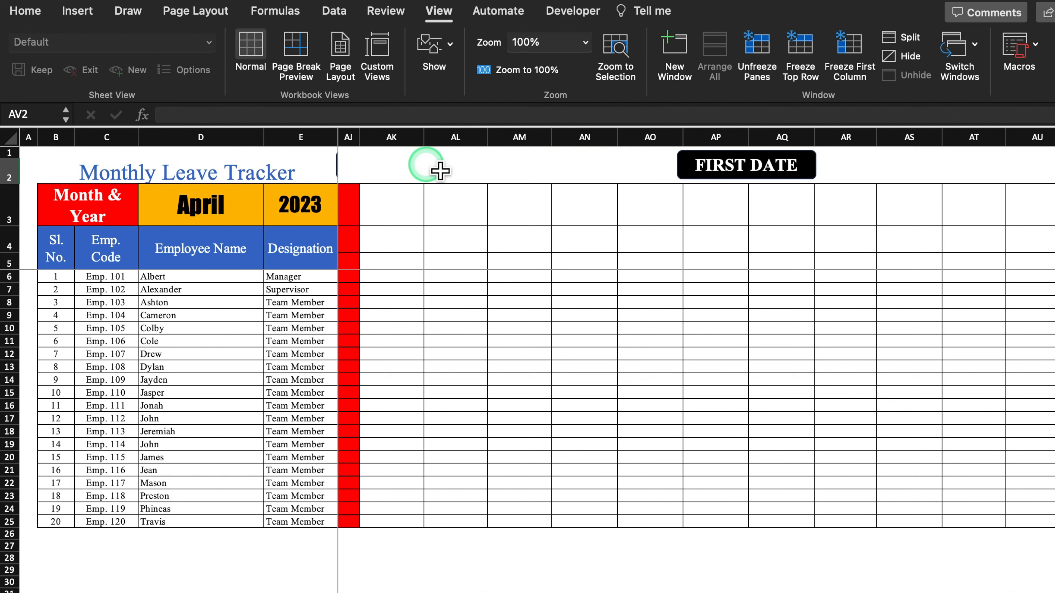
{"action": "left_click", "coordinate": [765, 169]}
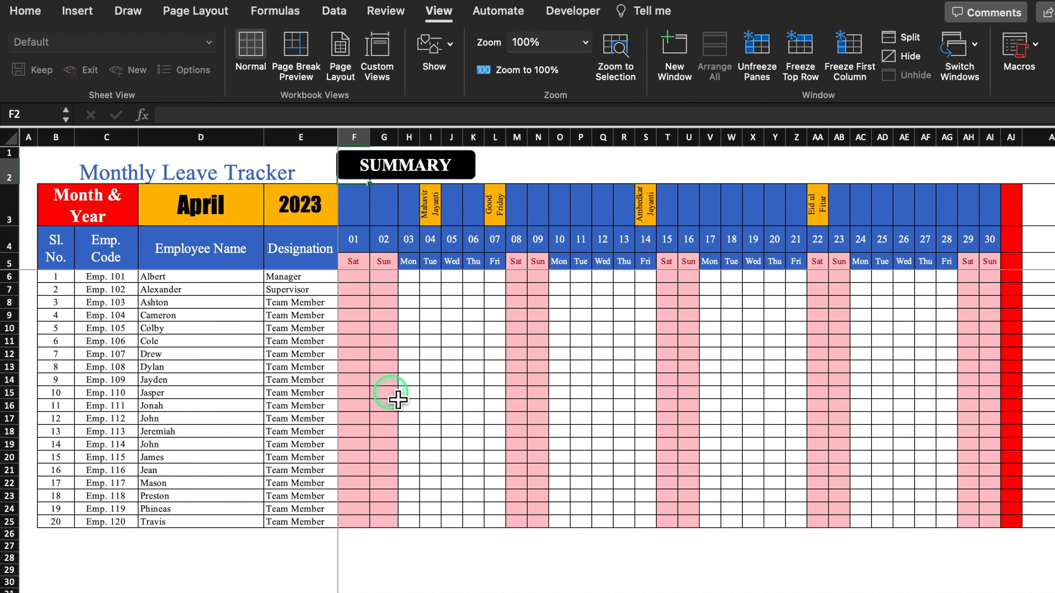
{"action": "left_click", "coordinate": [417, 176]}
Step: Merge cells AK3:AK4 and enter the heading "Total Leaves"
{"action": "scroll", "coordinate": [418, 176], "scroll_direction": "left", "scroll_amount": 2}
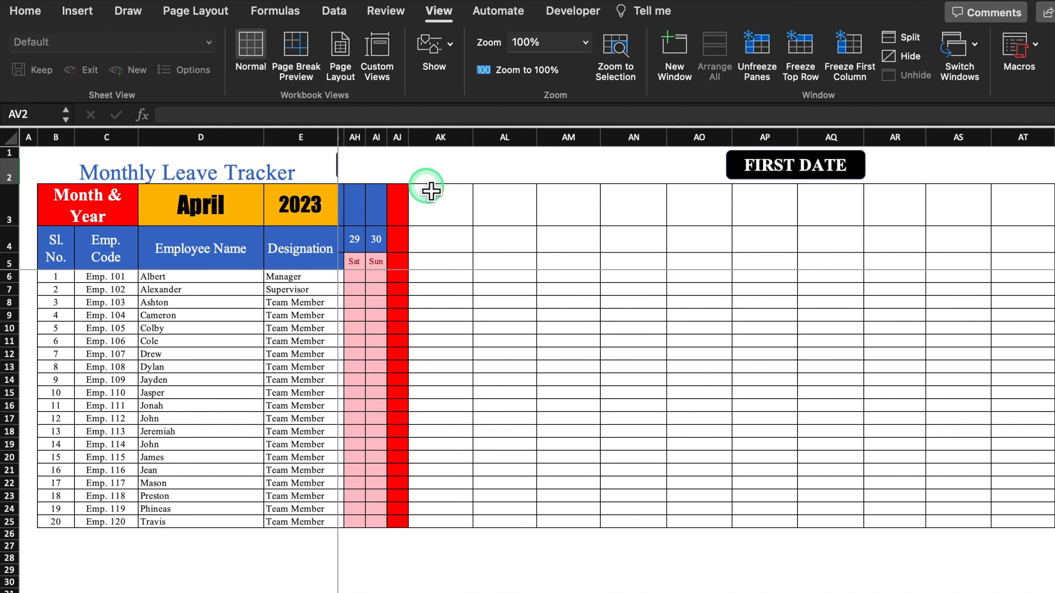
{"action": "left_click", "coordinate": [455, 214]}
{"action": "left_click_drag", "start_coordinate": [454, 241], "coordinate": [454, 242]}
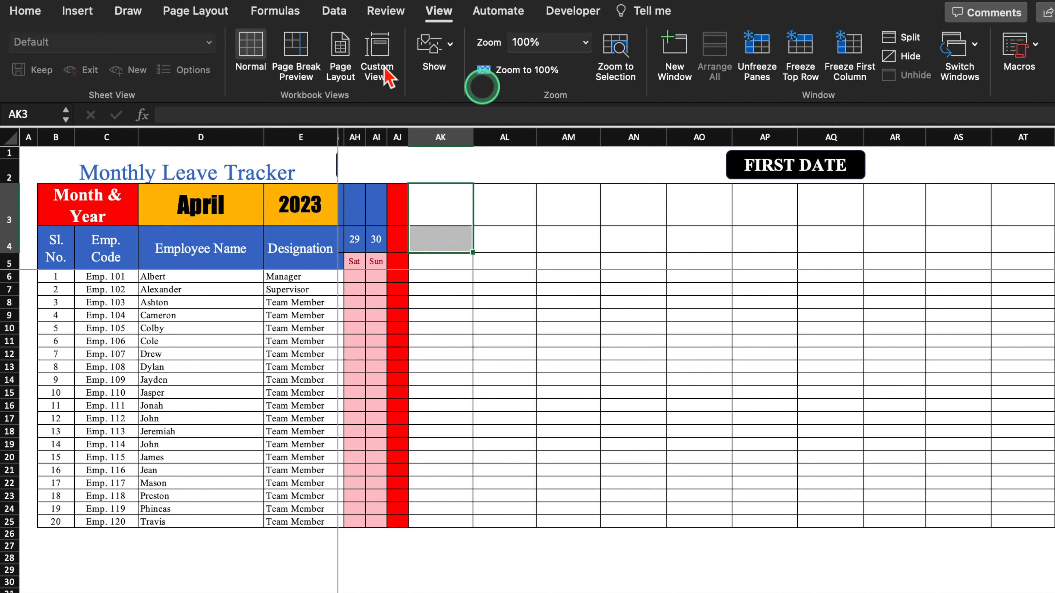
{"action": "left_click", "coordinate": [26, 10]}
{"action": "left_click", "coordinate": [479, 68]}
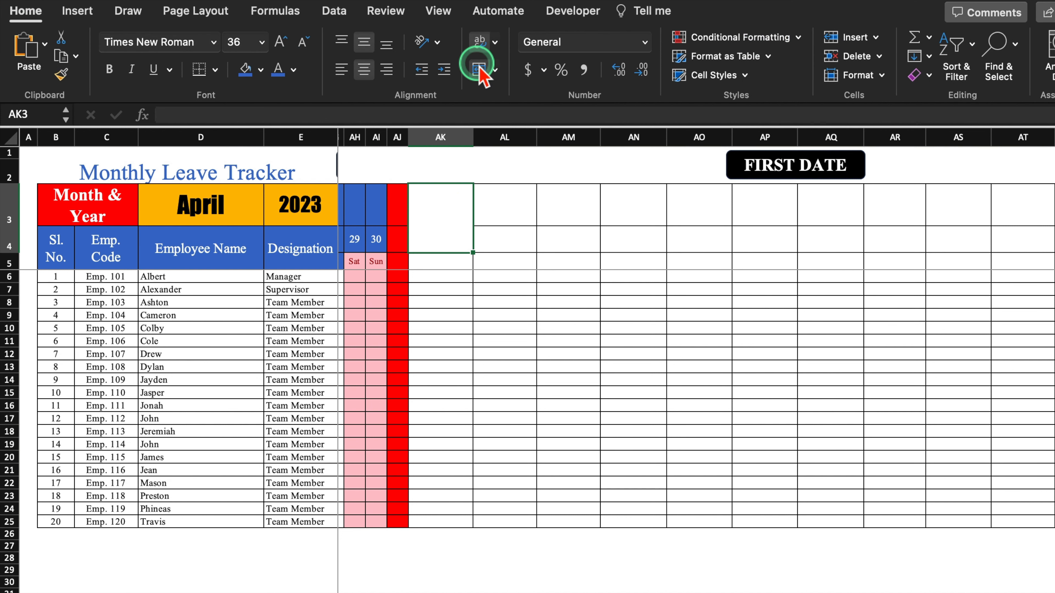
{"action": "left_click", "coordinate": [520, 332]}
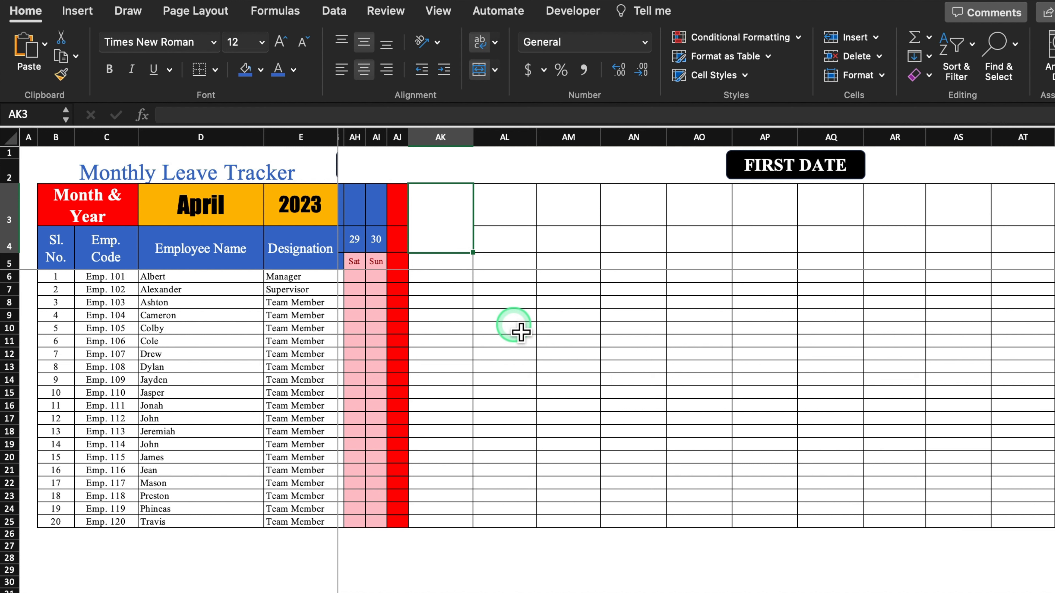
{"action": "type", "text": "Total Lea"}
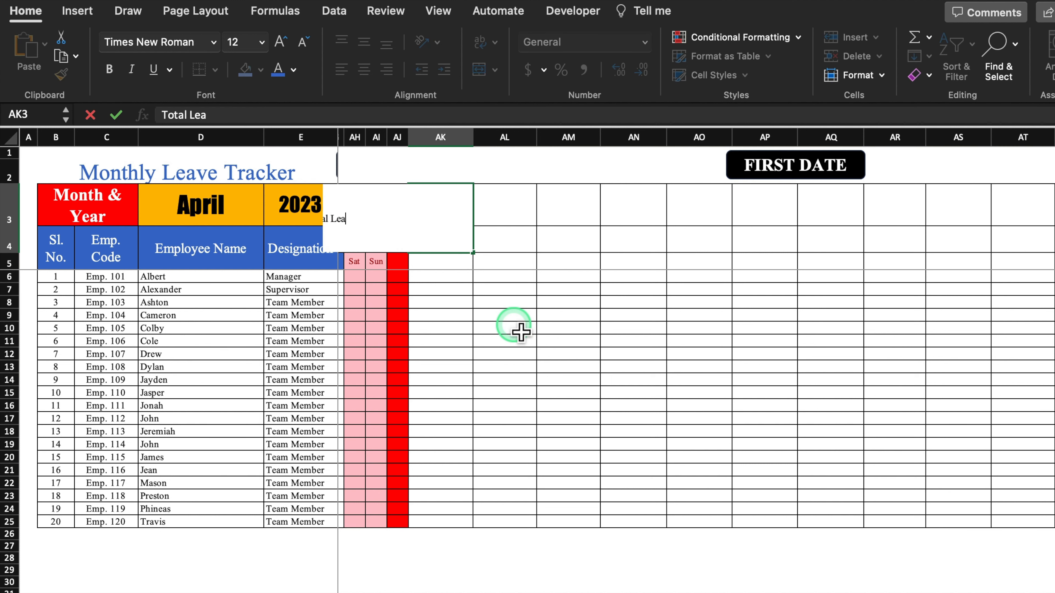
{"action": "left_click", "coordinate": [521, 331]}
Step: Set the Total Leaves heading's font size to 20 and give its cell a dark grey fill
{"action": "left_click", "coordinate": [457, 217]}
{"action": "left_click", "coordinate": [281, 41]}
{"action": "left_click", "coordinate": [281, 40]}
{"action": "left_click", "coordinate": [281, 41]}
{"action": "left_click", "coordinate": [280, 40]}
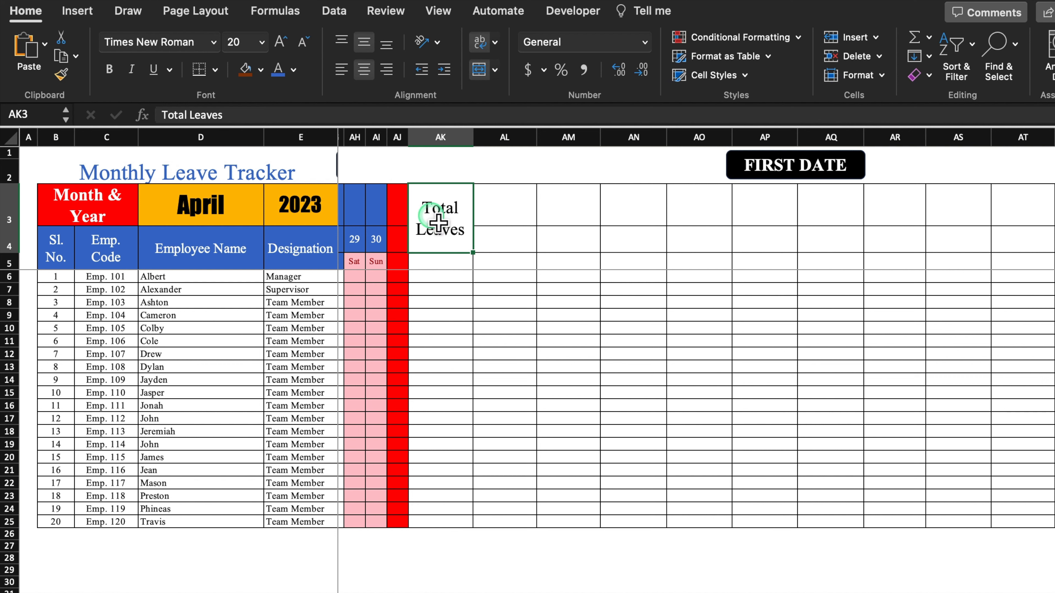
{"action": "left_click", "coordinate": [261, 70]}
{"action": "left_click", "coordinate": [266, 170]}
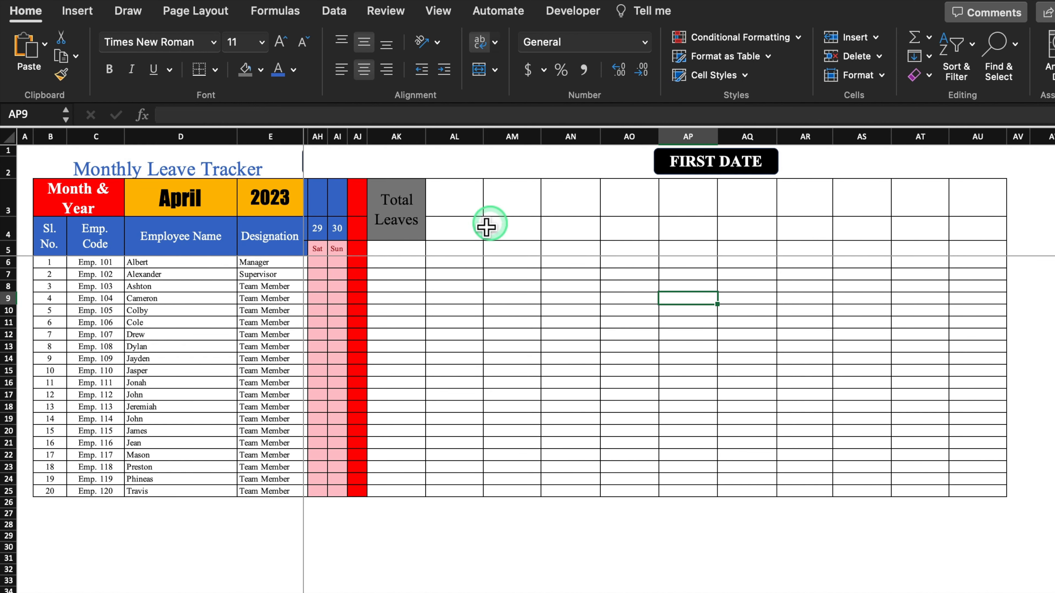
Step: Clear the borders of cells AL3:AU4 and apply only outside borders around the range
{"action": "left_click", "coordinate": [463, 213]}
{"action": "mouse_move", "coordinate": [463, 204]}
{"action": "left_mouse_down"}
{"action": "mouse_move", "coordinate": [483, 233]}
{"action": "mouse_move", "coordinate": [619, 242]}
{"action": "mouse_move", "coordinate": [989, 237]}
{"action": "left_mouse_up"}
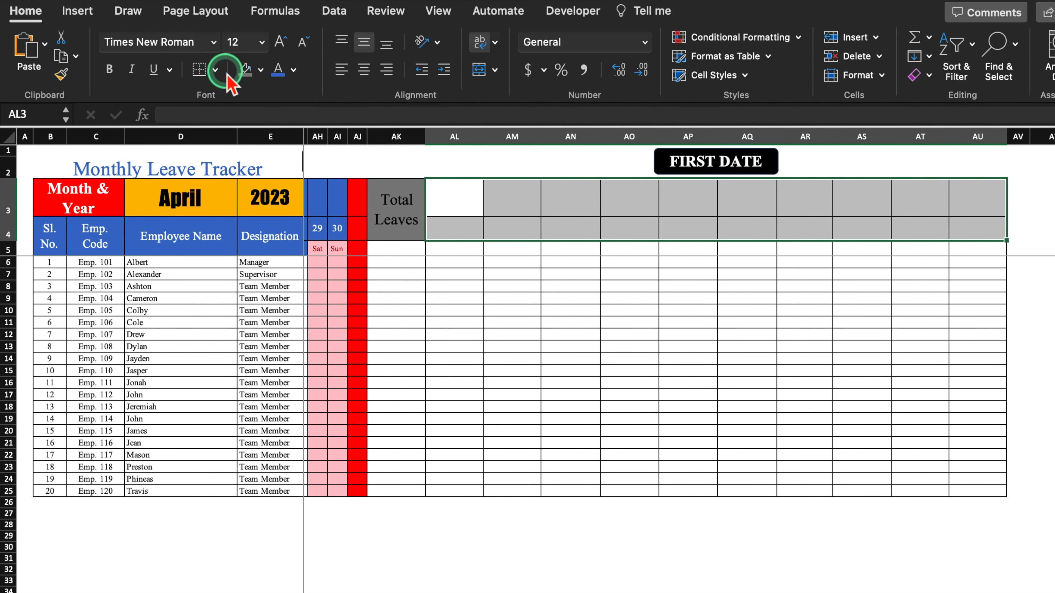
{"action": "left_click", "coordinate": [215, 70]}
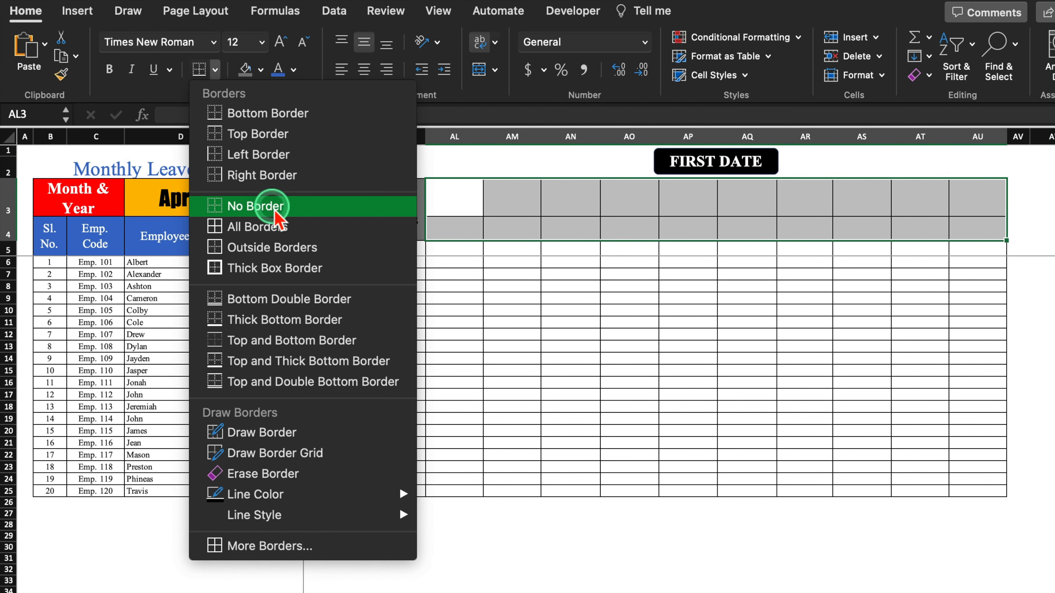
{"action": "left_click", "coordinate": [245, 206]}
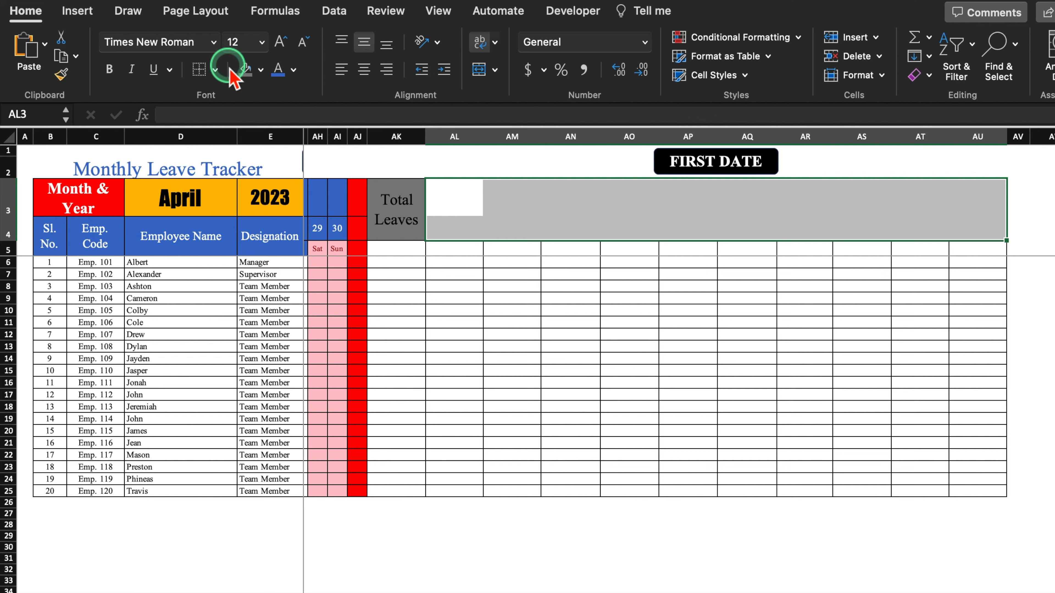
{"action": "left_click", "coordinate": [214, 69]}
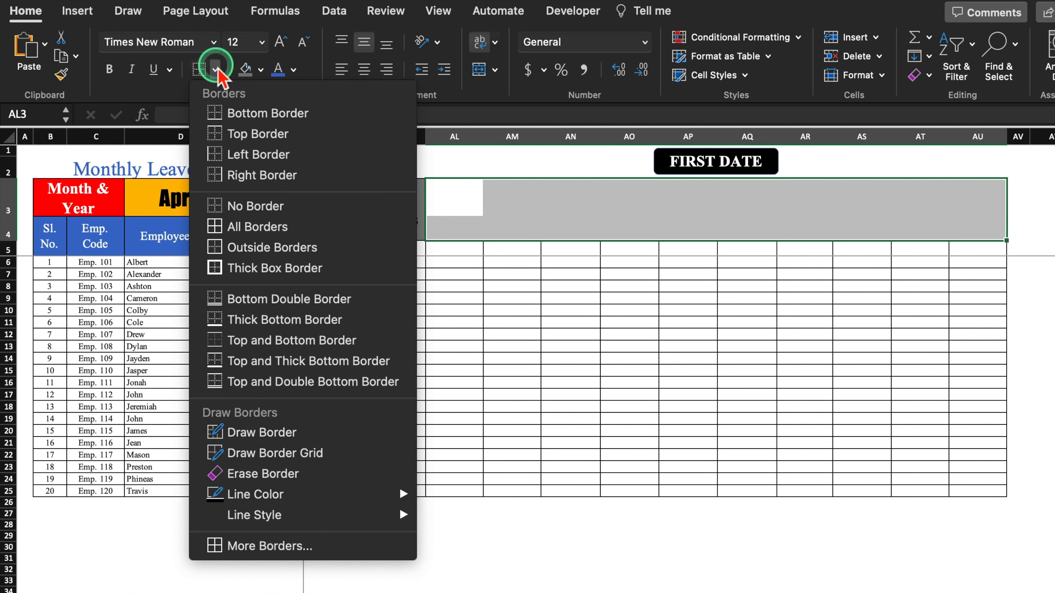
{"action": "left_click", "coordinate": [272, 248]}
Step: Link cell AL3 to the Casual Leave name on the Setting sheet with the formula =Setting!J2
{"action": "left_click", "coordinate": [470, 211]}
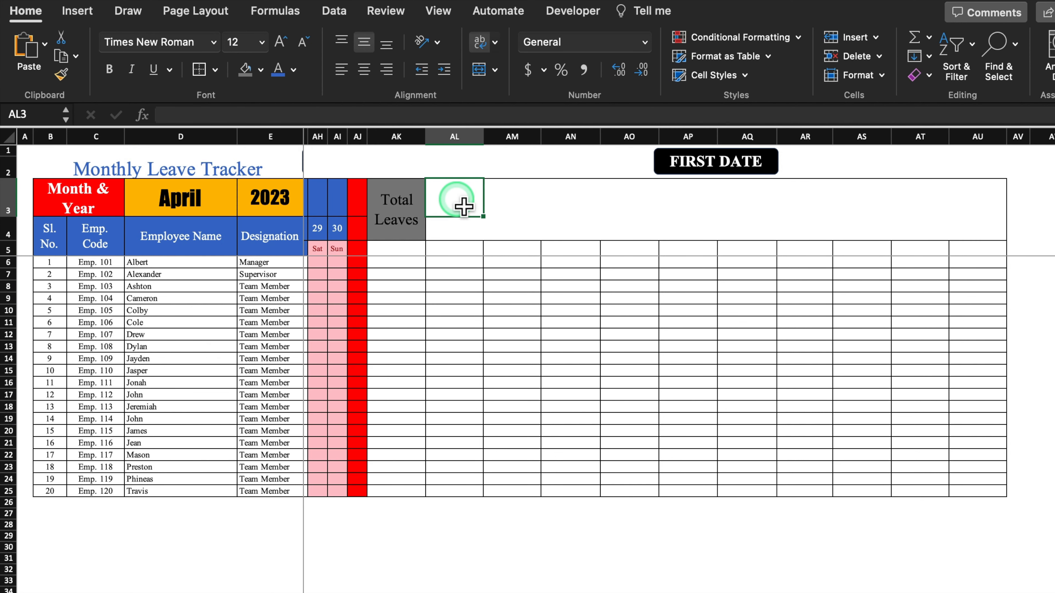
{"action": "type", "text": "="}
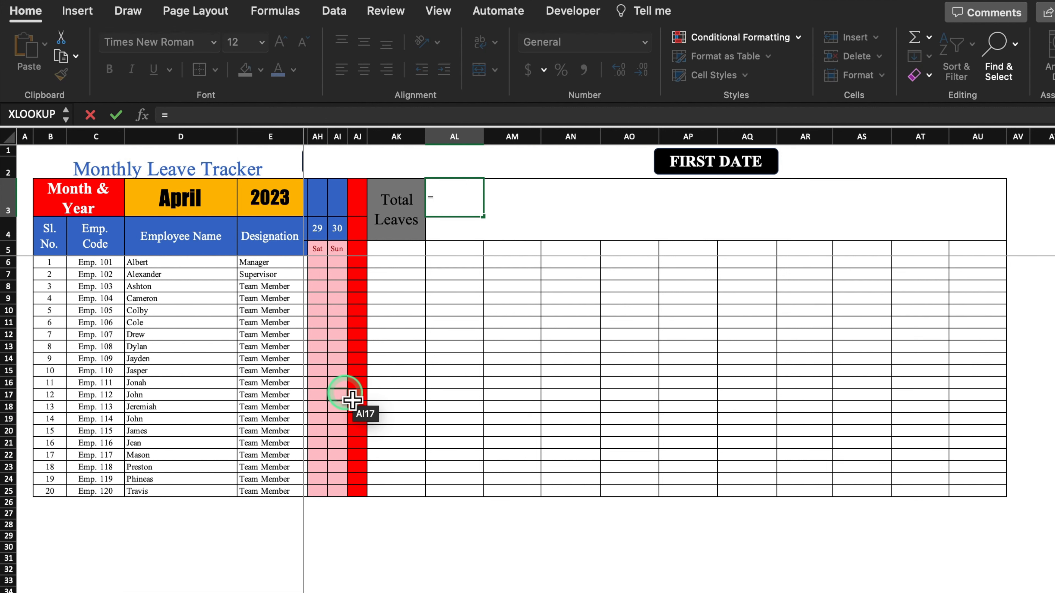
{"action": "left_click", "coordinate": [232, 592]}
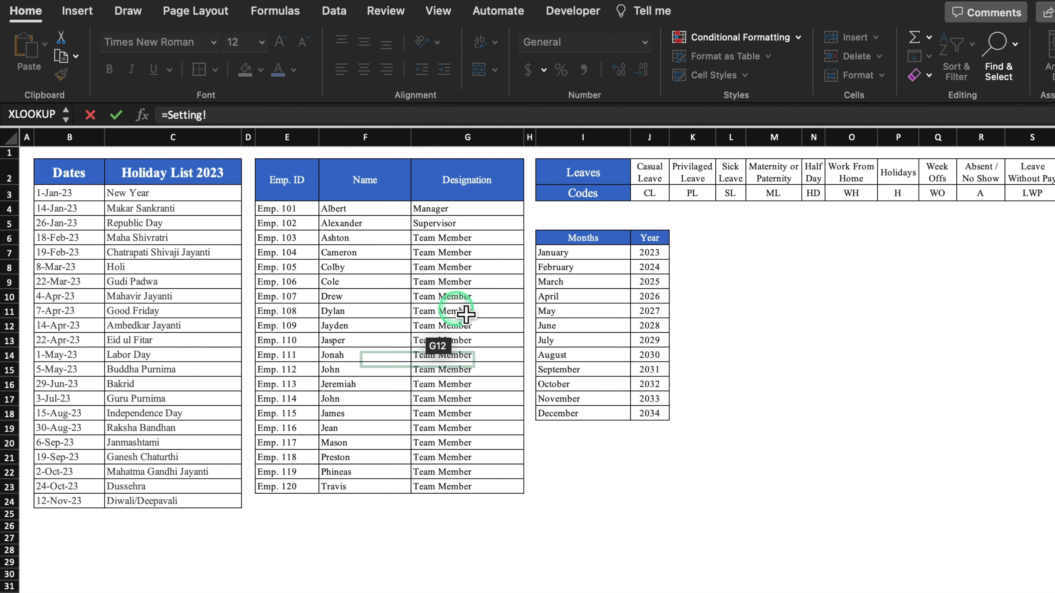
{"action": "left_click", "coordinate": [661, 178]}
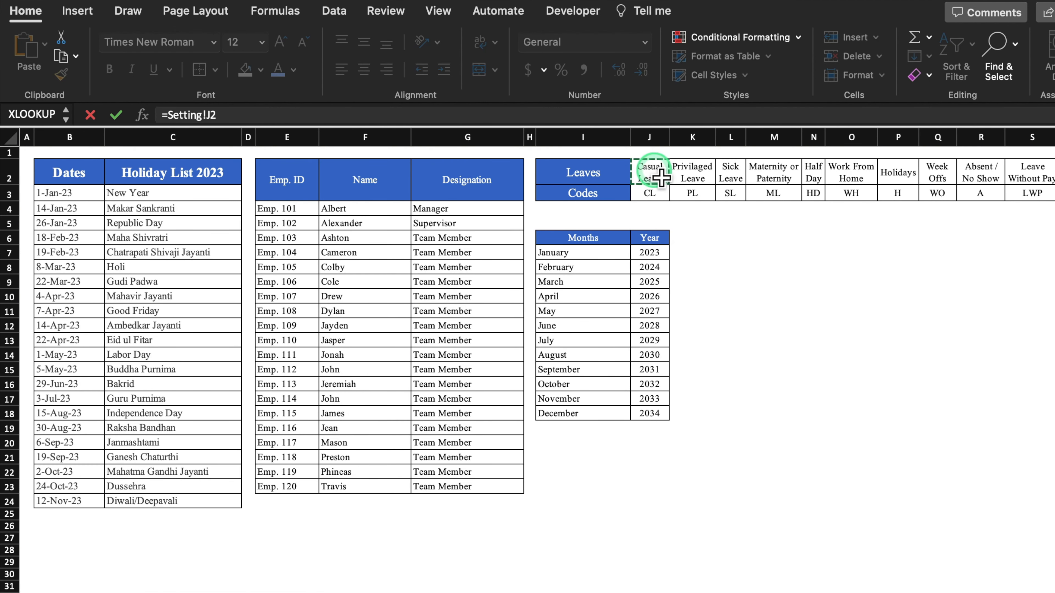
{"action": "key", "text": "Return"}
Step: Fill the AL3 formula down to AL4, centre both cells, and extend them across to column AU
{"action": "left_click", "coordinate": [475, 206]}
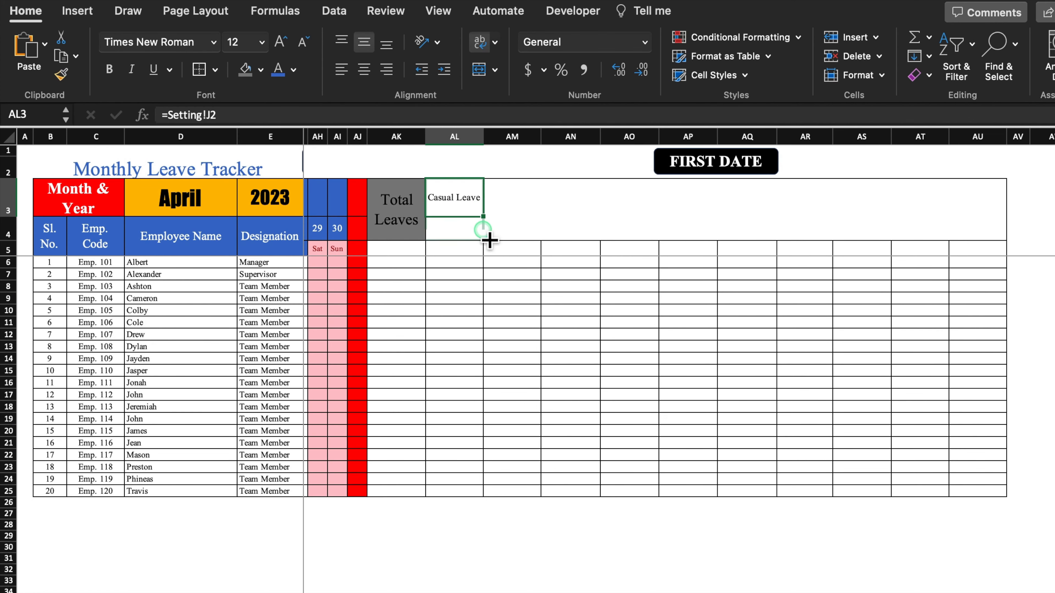
{"action": "left_click_drag", "start_coordinate": [490, 246], "coordinate": [490, 247]}
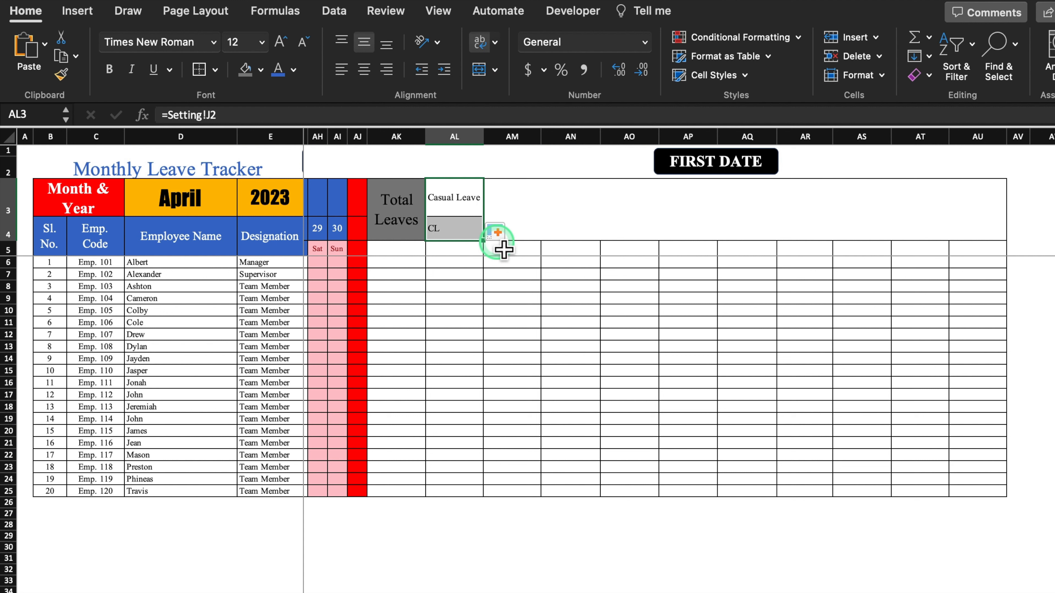
{"action": "left_click", "coordinate": [361, 68]}
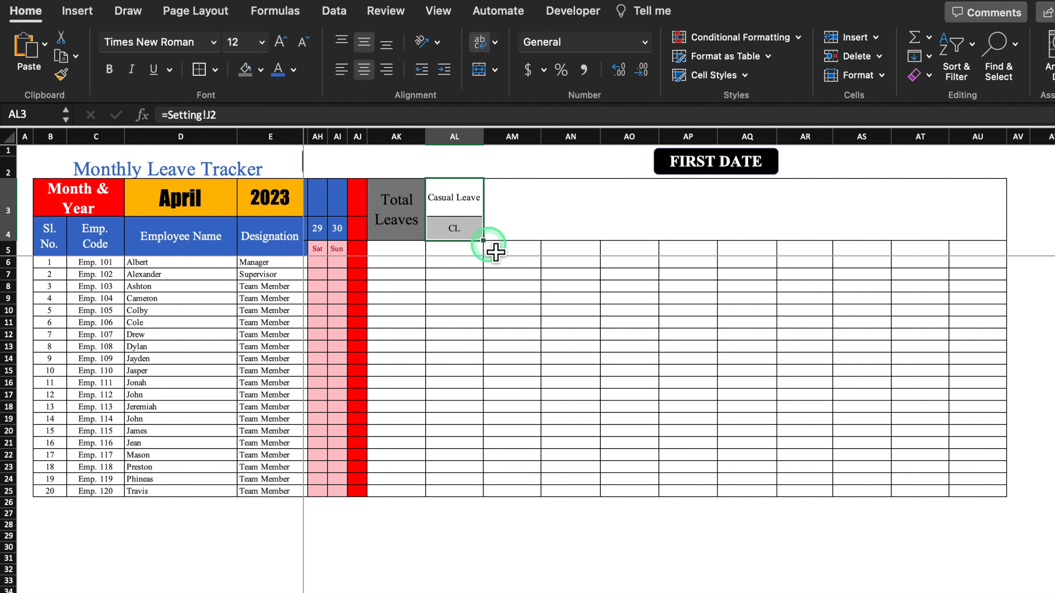
{"action": "left_click_drag", "start_coordinate": [492, 250], "coordinate": [1010, 260]}
Step: Remove the borders from the leave headings and codes in AL3:AU4 and put outside borders around the range
{"action": "left_click", "coordinate": [215, 69]}
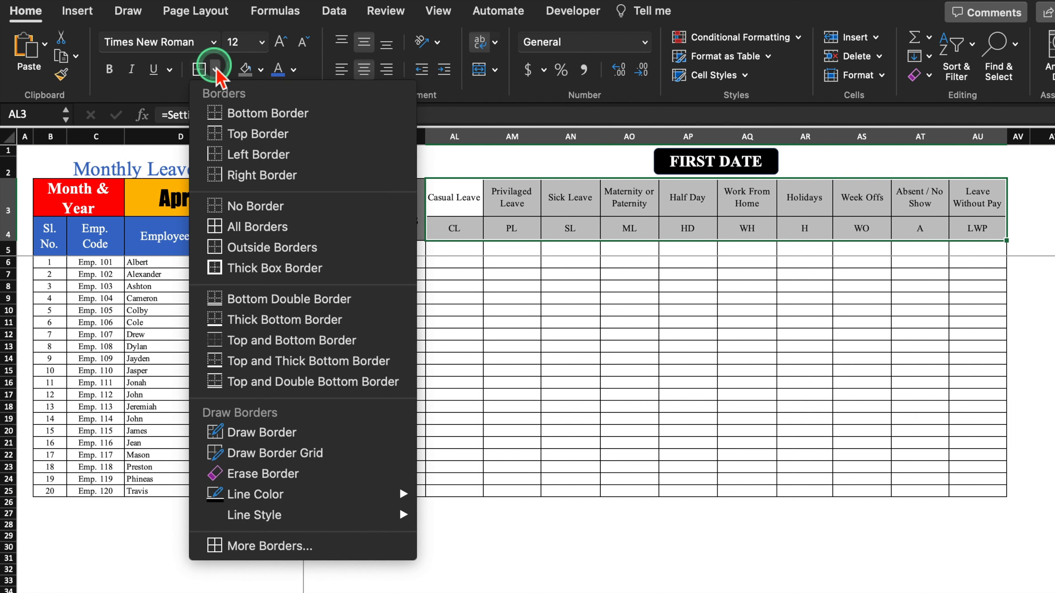
{"action": "left_click", "coordinate": [266, 206]}
{"action": "left_click", "coordinate": [215, 69]}
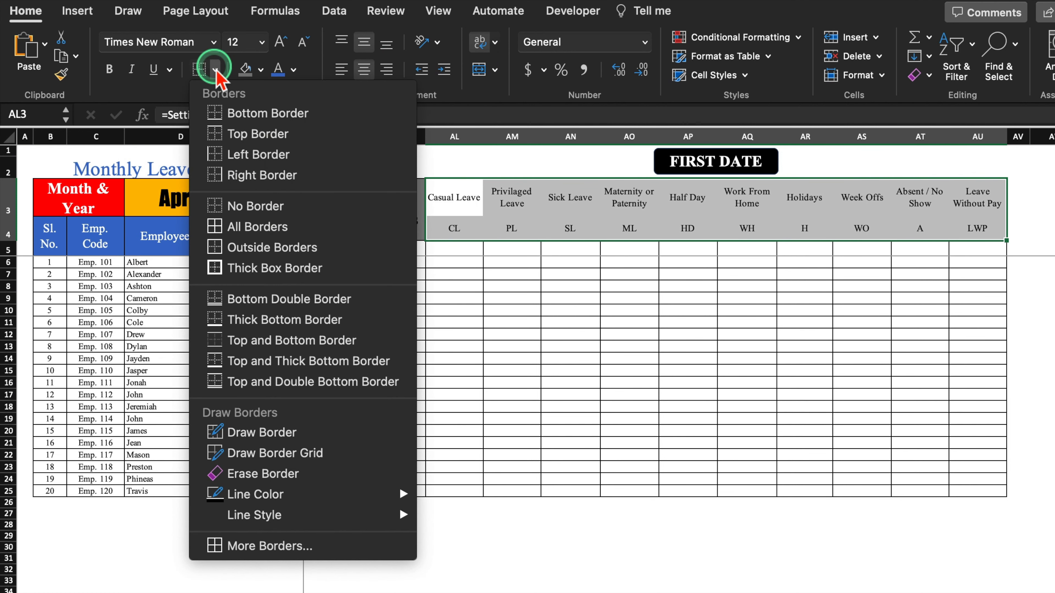
{"action": "left_click", "coordinate": [271, 224]}
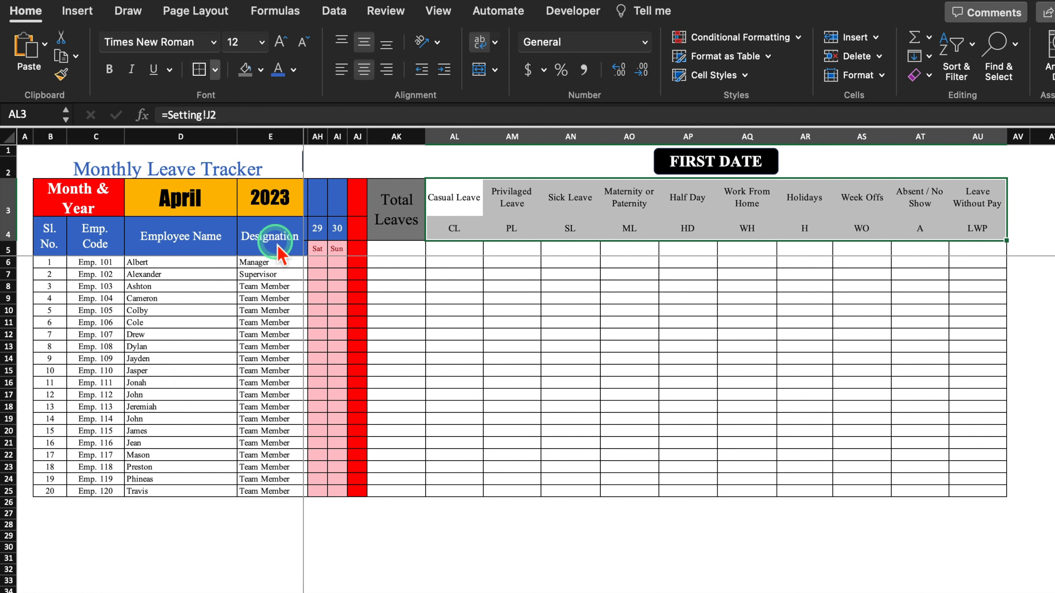
Step: Set the font size of the leave headings and codes in AL3:AU4 to 14 and widen column AU slightly
{"action": "left_click", "coordinate": [281, 42]}
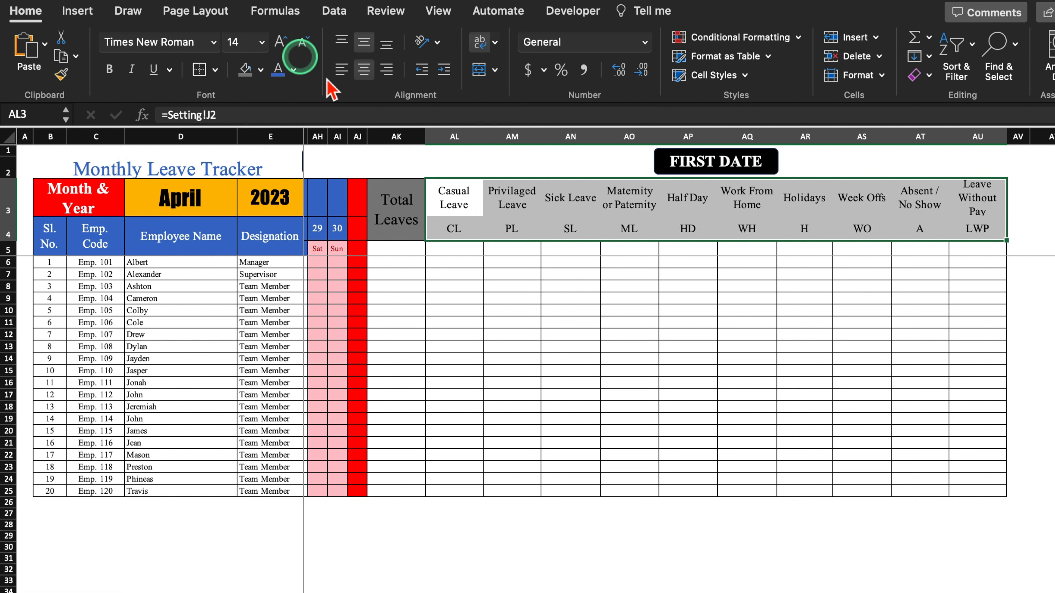
{"action": "left_click", "coordinate": [512, 261]}
{"action": "mouse_move", "coordinate": [1012, 141]}
{"action": "left_mouse_down"}
{"action": "mouse_move", "coordinate": [1001, 137]}
{"action": "mouse_move", "coordinate": [1024, 138]}
{"action": "left_mouse_up"}
Step: Enlarge the leave codes in AL4:AU4 to font size 18
{"action": "left_click_drag", "start_coordinate": [458, 235], "coordinate": [993, 237]}
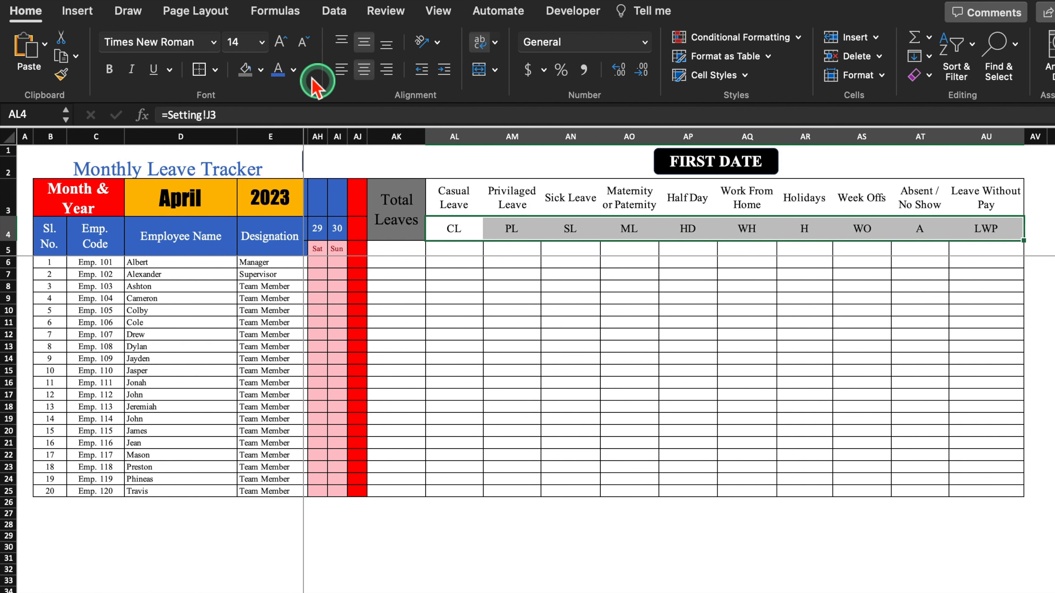
{"action": "left_click", "coordinate": [282, 43]}
{"action": "left_click", "coordinate": [281, 42]}
{"action": "left_click", "coordinate": [281, 42]}
{"action": "left_click", "coordinate": [281, 43]}
{"action": "left_click", "coordinate": [653, 359]}
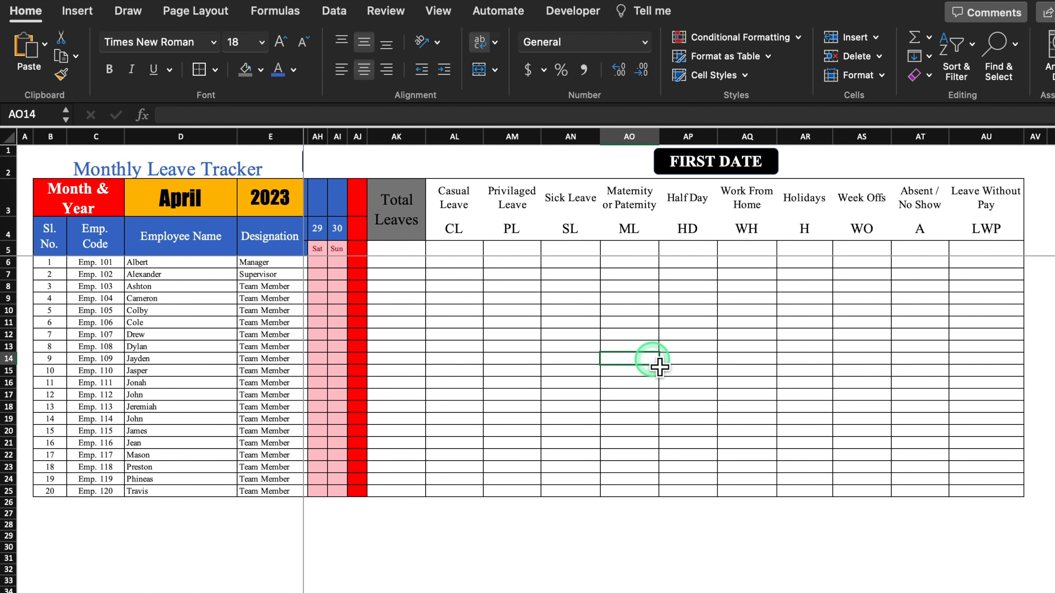
Step: Apply outside borders around each heading with its code in columns AM, AO, AQ and AS, rows 3 to 4
{"action": "left_click", "coordinate": [526, 210]}
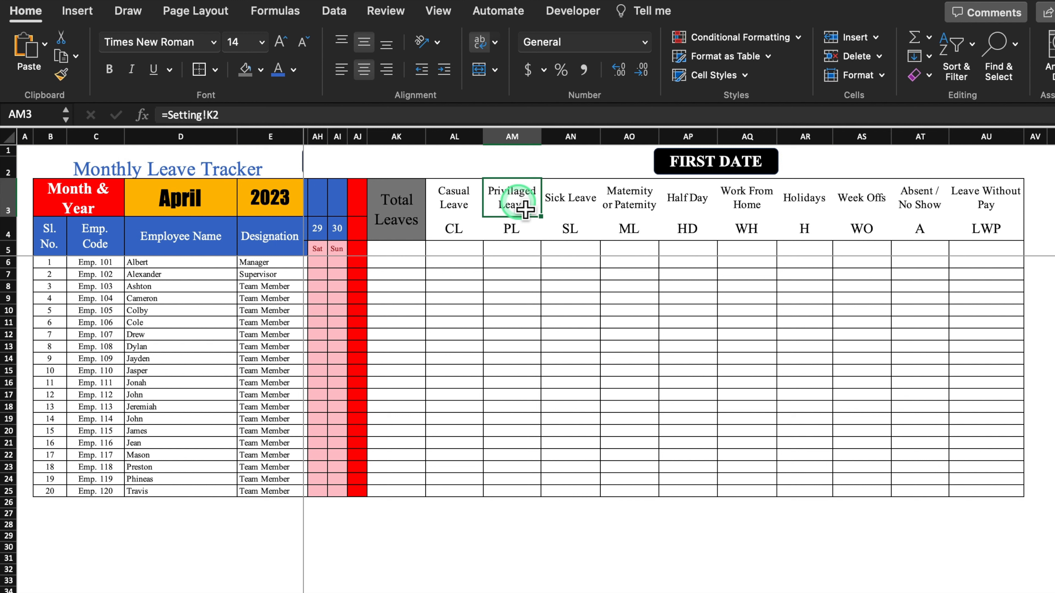
{"action": "left_click_drag", "start_coordinate": [519, 212], "coordinate": [525, 238]}
{"action": "left_click", "coordinate": [199, 70]}
{"action": "left_click_drag", "start_coordinate": [629, 210], "coordinate": [630, 229]}
{"action": "left_click", "coordinate": [200, 69]}
{"action": "left_click_drag", "start_coordinate": [753, 194], "coordinate": [756, 229]}
{"action": "left_click", "coordinate": [199, 70]}
{"action": "left_click_drag", "start_coordinate": [861, 199], "coordinate": [861, 229]}
{"action": "left_click", "coordinate": [200, 70]}
Step: Fill the Casual Leave heading and code in AL3:AL4 with purple and make their text yellow
{"action": "left_click_drag", "start_coordinate": [471, 199], "coordinate": [477, 232]}
{"action": "left_click", "coordinate": [260, 69]}
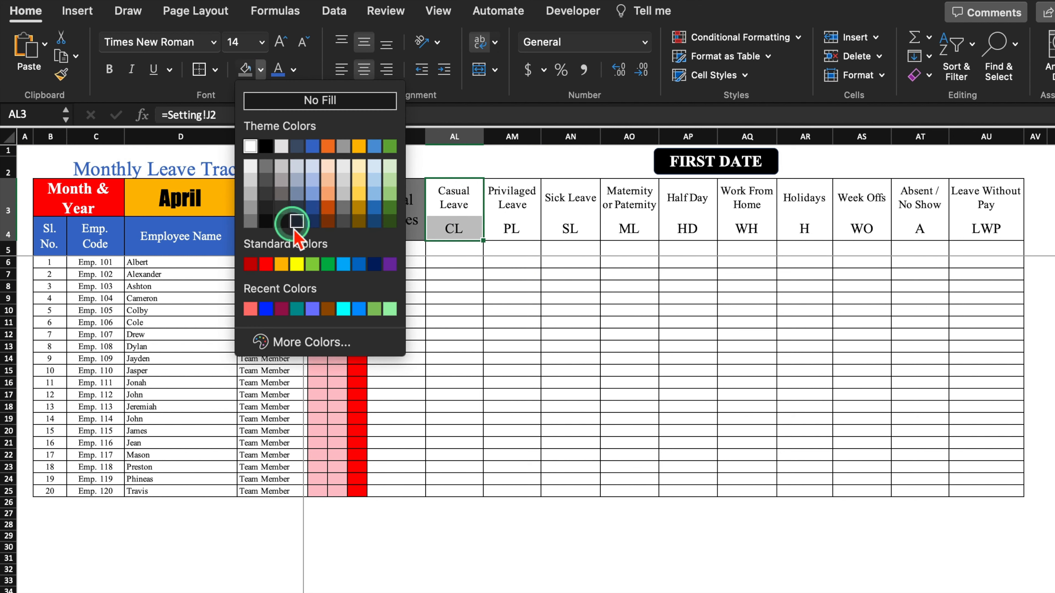
{"action": "left_click", "coordinate": [386, 261]}
{"action": "left_click", "coordinate": [293, 69]}
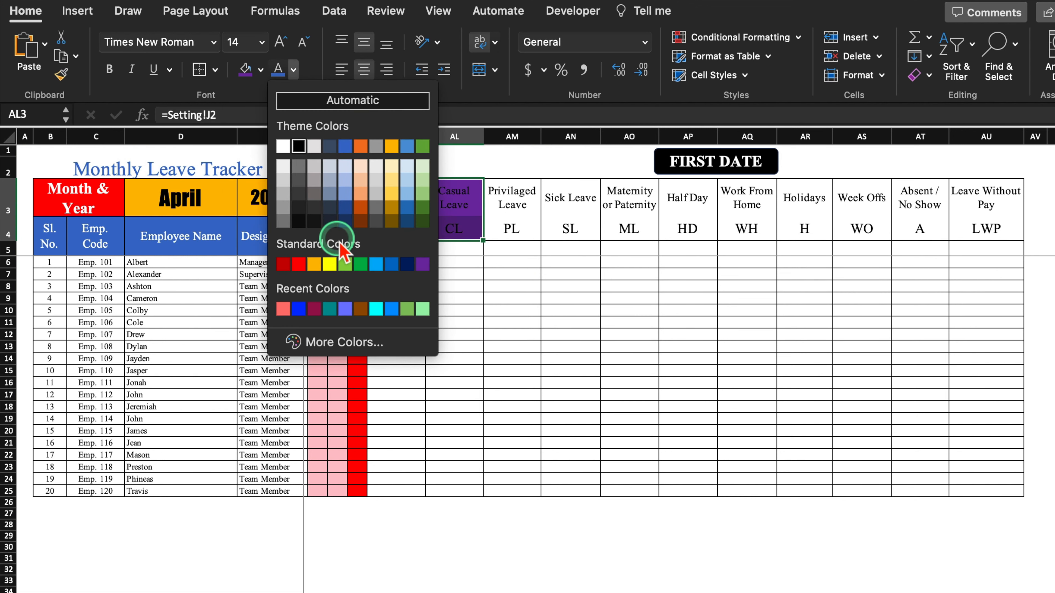
{"action": "left_click", "coordinate": [331, 259]}
Step: Fill the PL heading and code orange, the SL pair yellow and the ML pair dark red, with white text on PL and ML
{"action": "left_click_drag", "start_coordinate": [504, 186], "coordinate": [513, 228]}
{"action": "left_click", "coordinate": [261, 70]}
{"action": "left_click", "coordinate": [328, 146]}
{"action": "left_click_drag", "start_coordinate": [571, 199], "coordinate": [570, 229]}
{"action": "left_click_drag", "start_coordinate": [629, 199], "coordinate": [629, 228]}
{"action": "left_click", "coordinate": [261, 70]}
{"action": "left_click", "coordinate": [254, 264]}
Step: Fill the heading and code cells dark gold for Half Day, green for Work From Home, maroon for Holidays and teal for Week Offs
{"action": "left_click_drag", "start_coordinate": [688, 198], "coordinate": [688, 229]}
{"action": "left_click", "coordinate": [261, 69]}
{"action": "left_click_drag", "start_coordinate": [862, 199], "coordinate": [862, 228]}
Step: Fill the Absent heading and code periwinkle and the Leave Without Pay pair dark navy with white text, and narrow column AU slightly
{"action": "left_click_drag", "start_coordinate": [920, 199], "coordinate": [920, 228]}
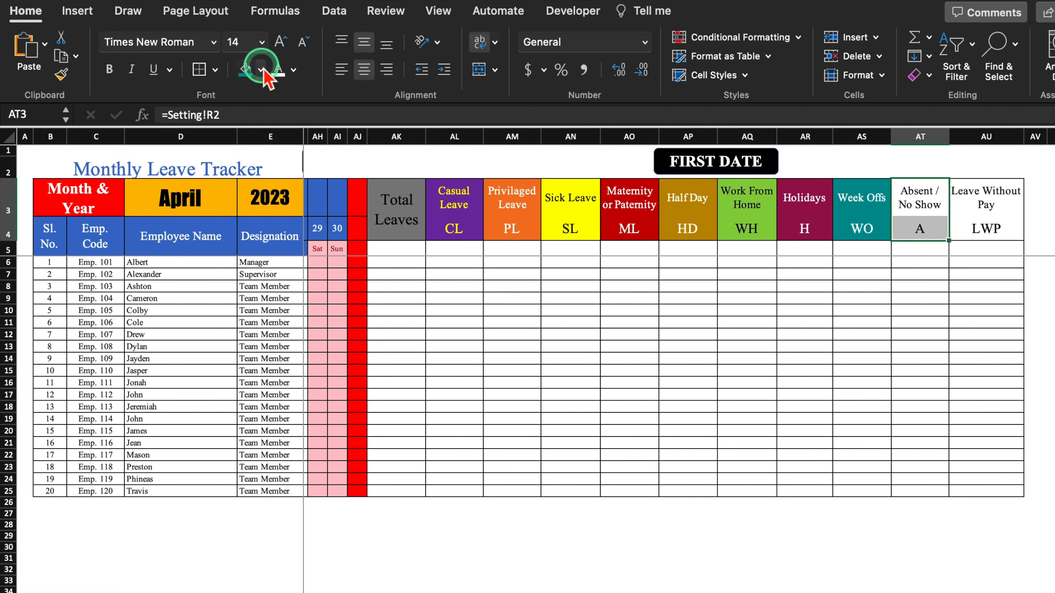
{"action": "left_click_drag", "start_coordinate": [986, 199], "coordinate": [986, 229]}
{"action": "left_click", "coordinate": [260, 69]}
{"action": "left_click", "coordinate": [373, 264]}
{"action": "left_click_drag", "start_coordinate": [1024, 137], "coordinate": [1018, 137]}
{"action": "left_click", "coordinate": [983, 536]}
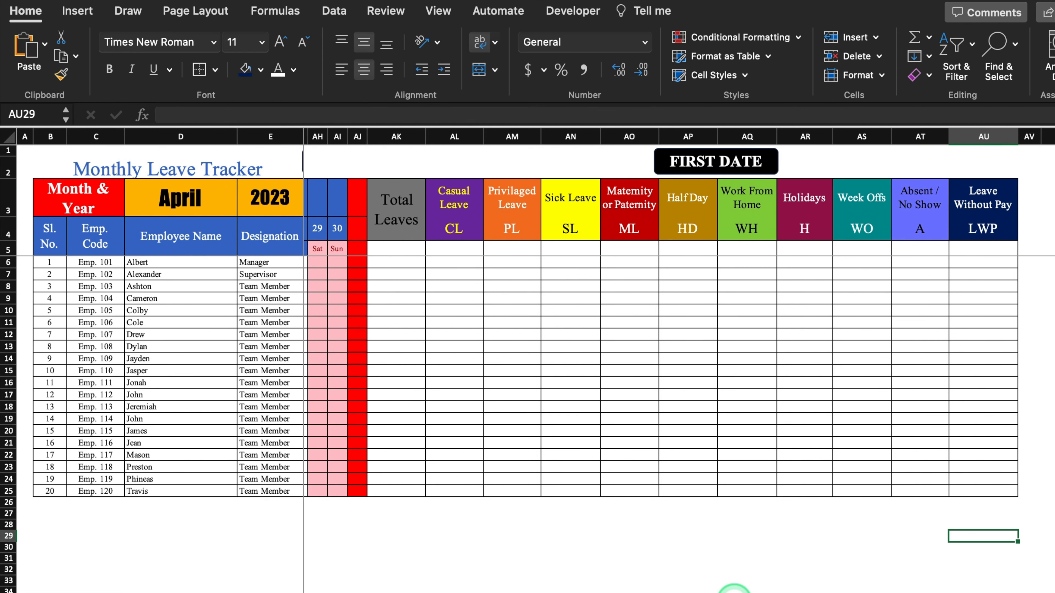
Step: Total the leave columns in cell AK5 with the formula =SUM(AL5:AU5)
{"action": "scroll", "coordinate": [734, 590], "scroll_direction": "left", "scroll_amount": 3}
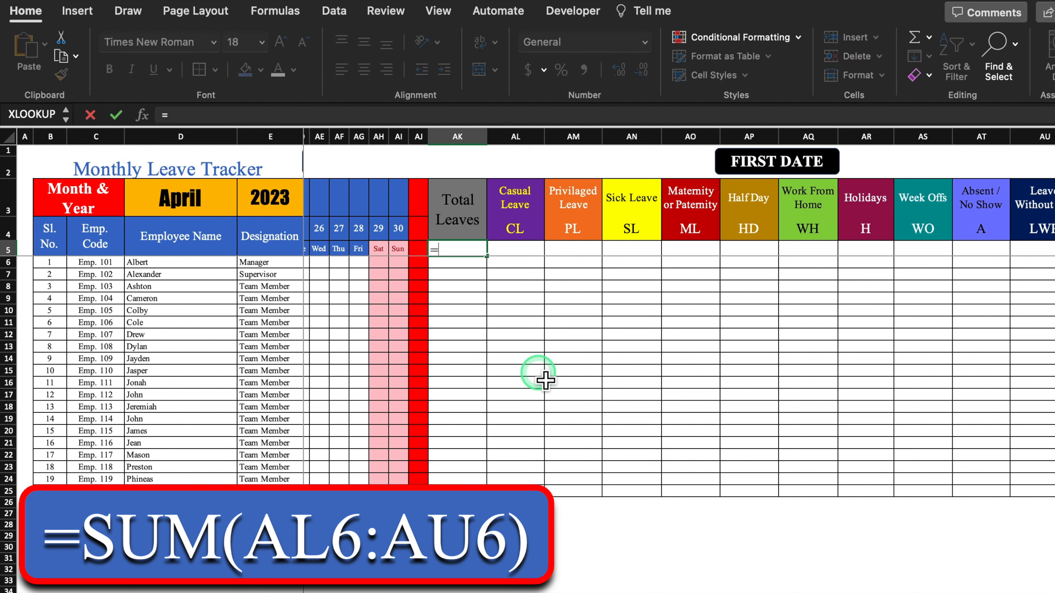
{"action": "type", "text": "sum"}
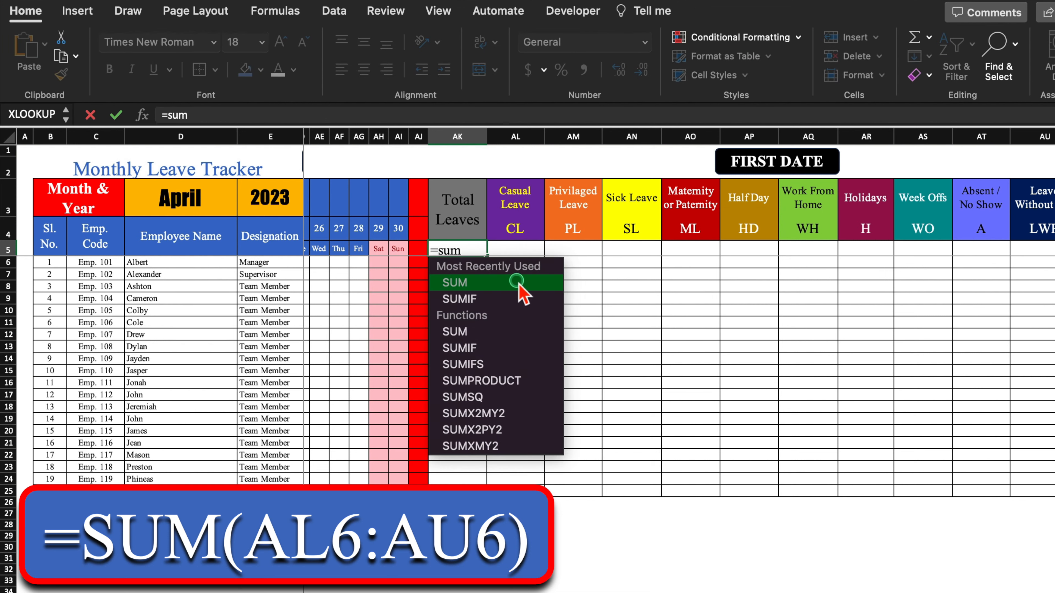
{"action": "double_click", "coordinate": [519, 283]}
{"action": "left_click_drag", "start_coordinate": [516, 258], "coordinate": [1051, 254]}
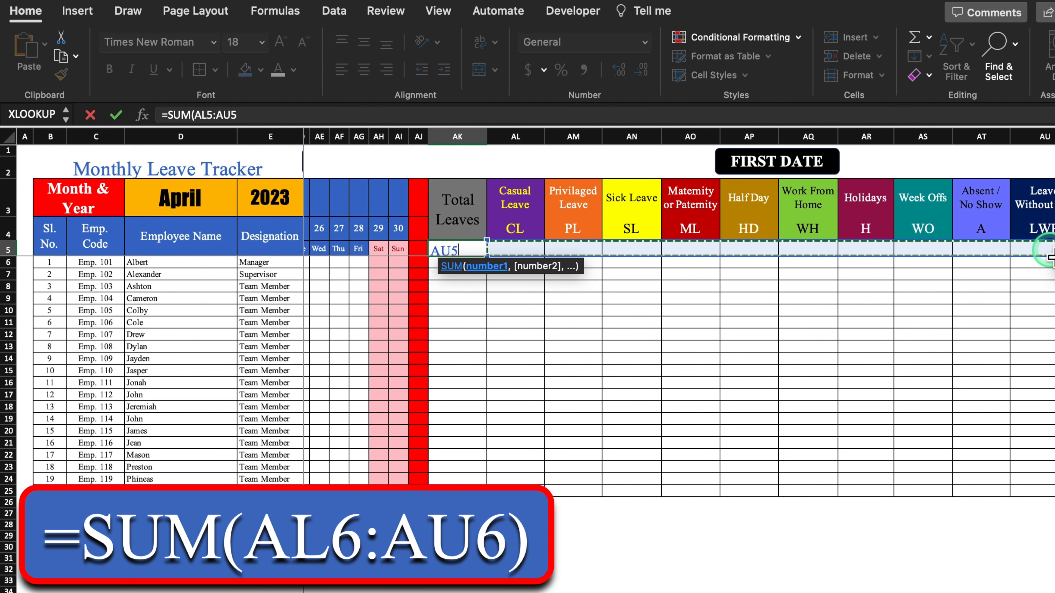
{"action": "type", "text": ")"}
{"action": "key", "text": "Return"}
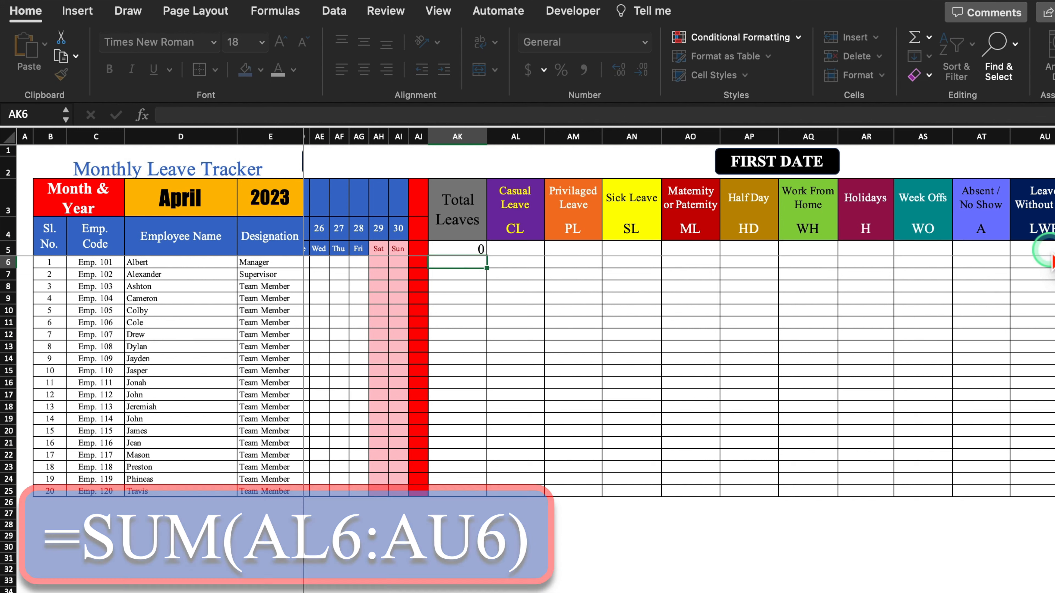
Step: Centre column AK, reduce the font size of AK5 to 12 and fill its SUM formula down to AK25
{"action": "left_click", "coordinate": [458, 137]}
{"action": "left_click", "coordinate": [364, 68]}
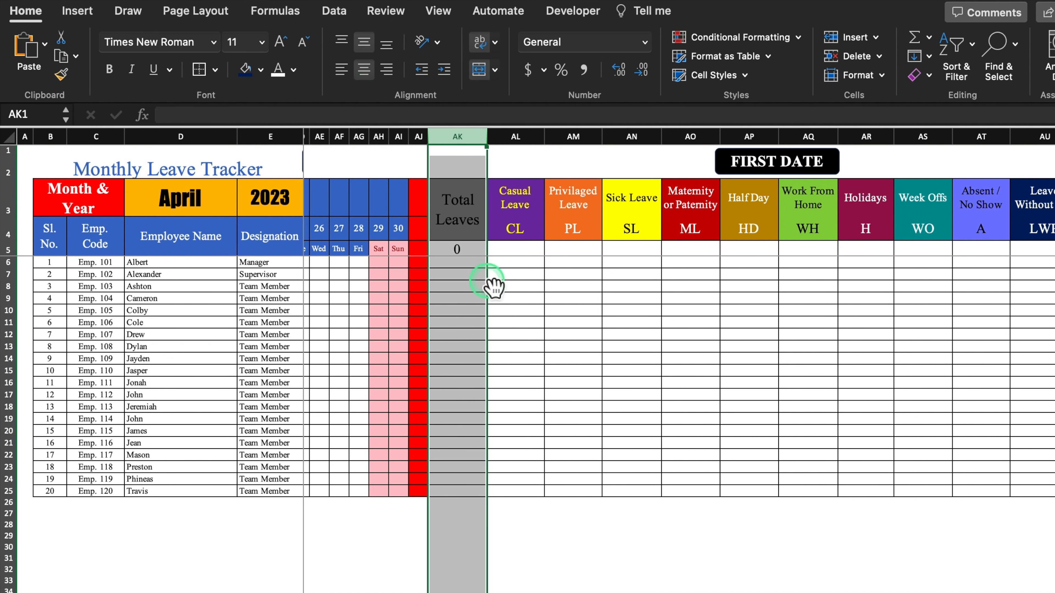
{"action": "left_click", "coordinate": [459, 249]}
{"action": "left_click", "coordinate": [302, 42]}
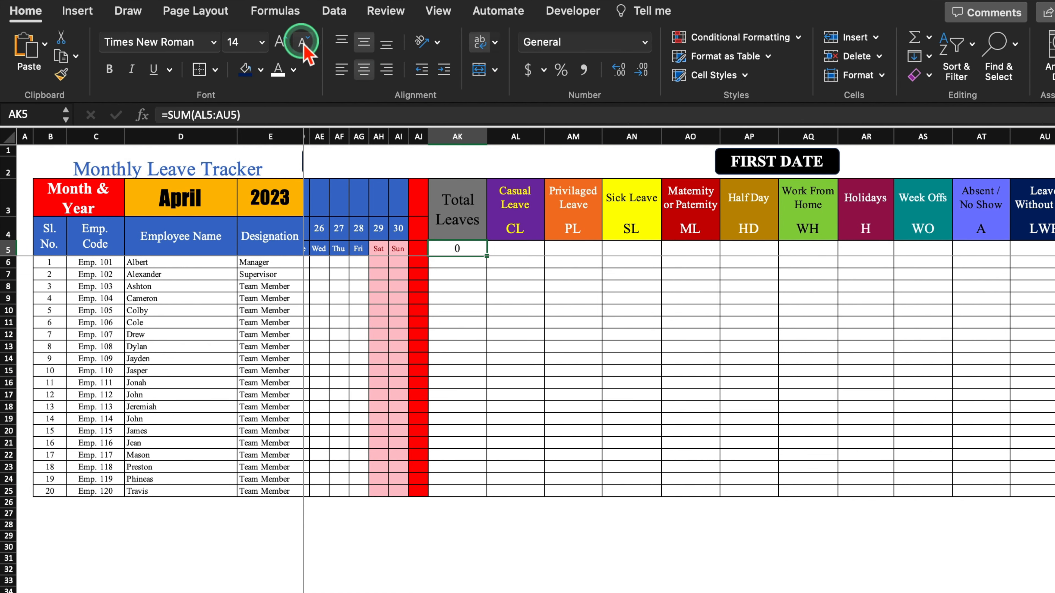
{"action": "left_click_drag", "start_coordinate": [490, 292], "coordinate": [488, 497]}
Step: Enter the formula =COUNTIF($F6:$AJ6,AL$4) in cell AL5 to count casual leaves
{"action": "key", "text": "Right"}
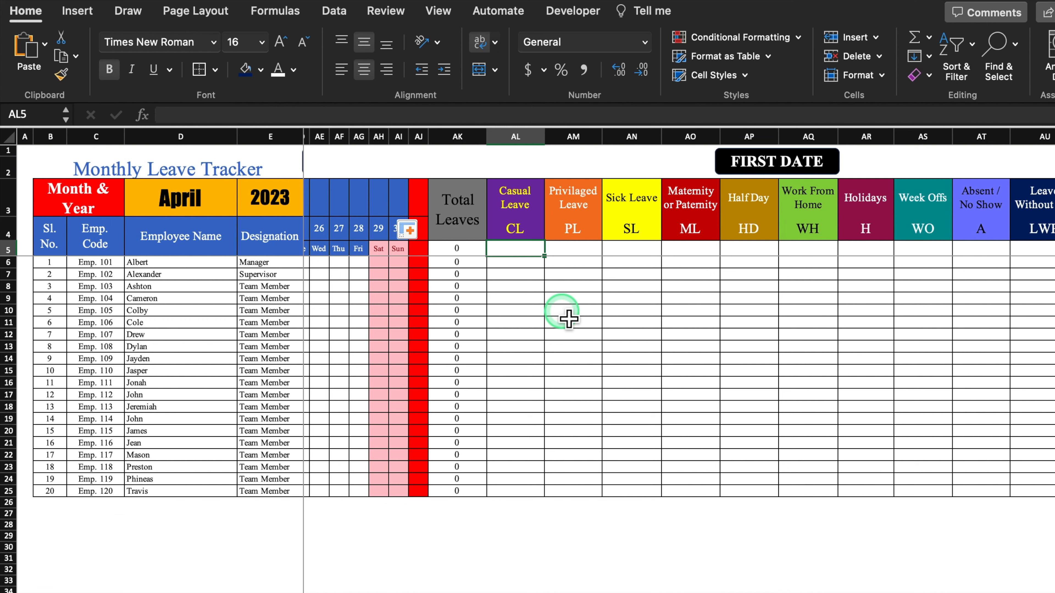
{"action": "type", "text": "="}
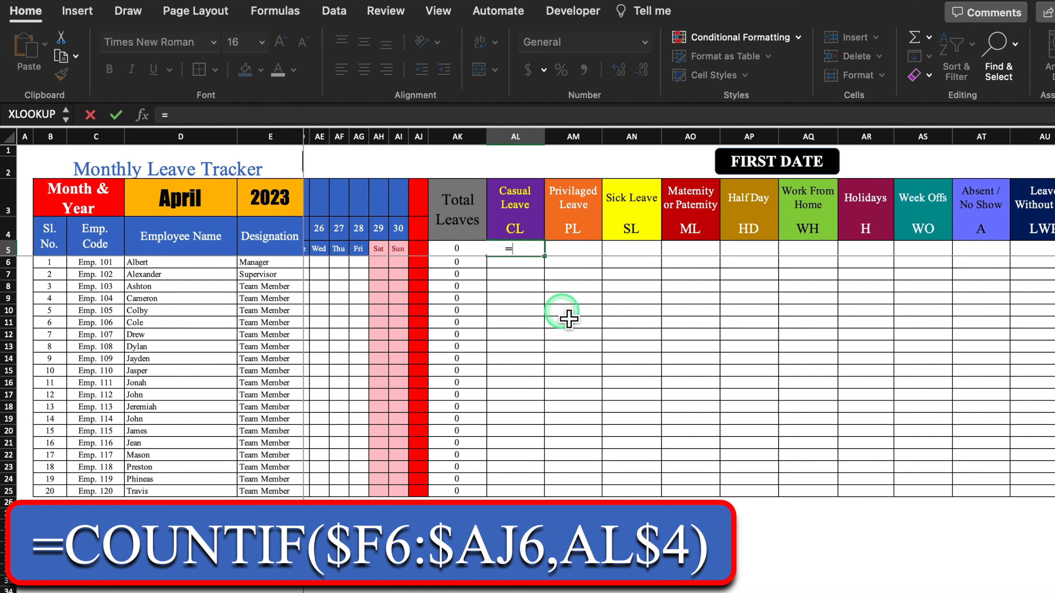
{"action": "type", "text": "countif"}
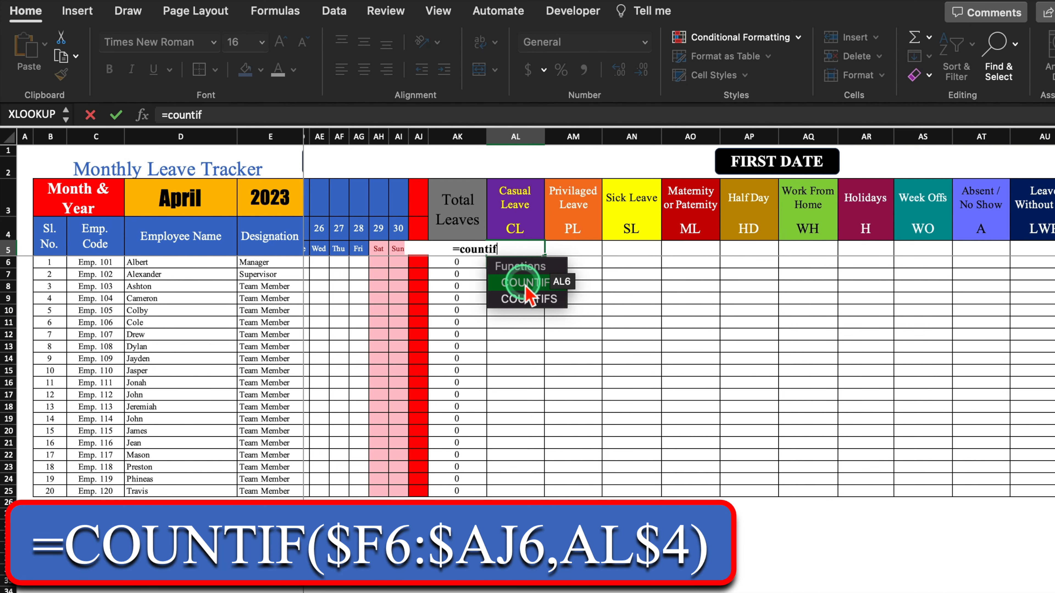
{"action": "double_click", "coordinate": [526, 288]}
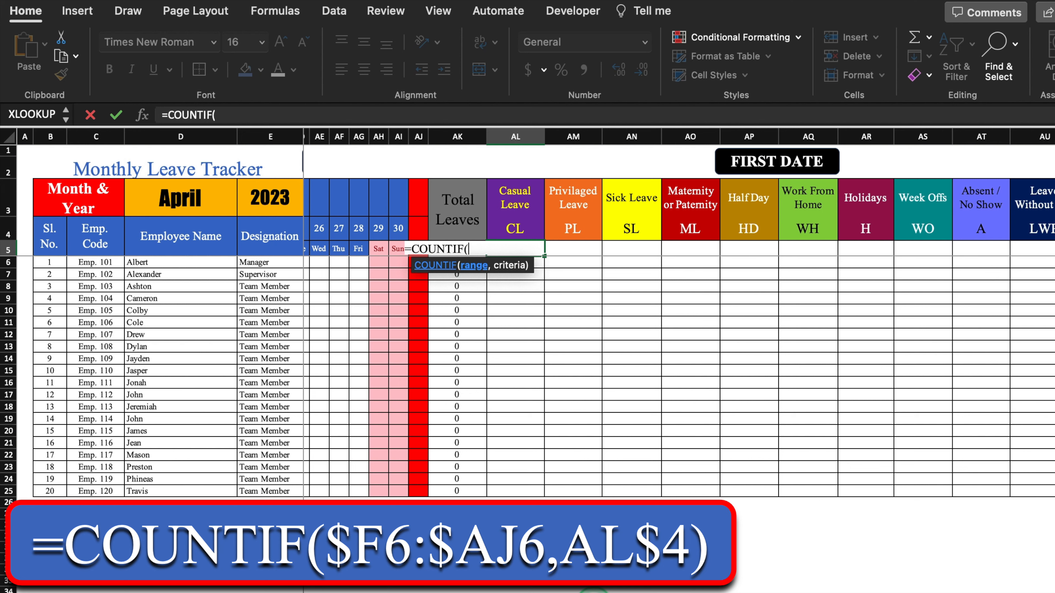
{"action": "scroll", "coordinate": [335, 261], "scroll_direction": "left", "scroll_amount": 15}
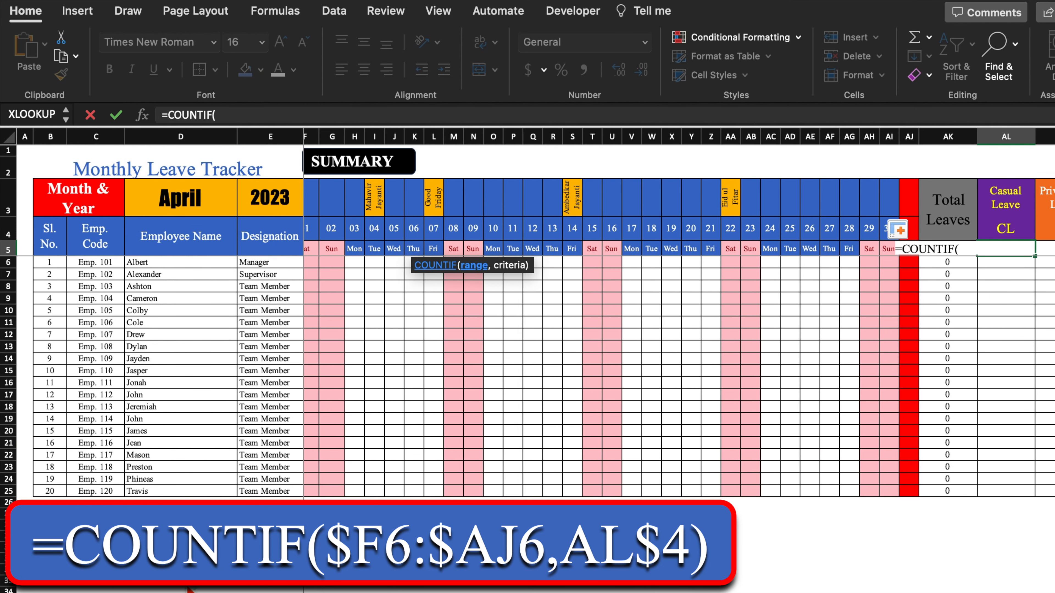
{"action": "left_click_drag", "start_coordinate": [332, 262], "coordinate": [923, 263]}
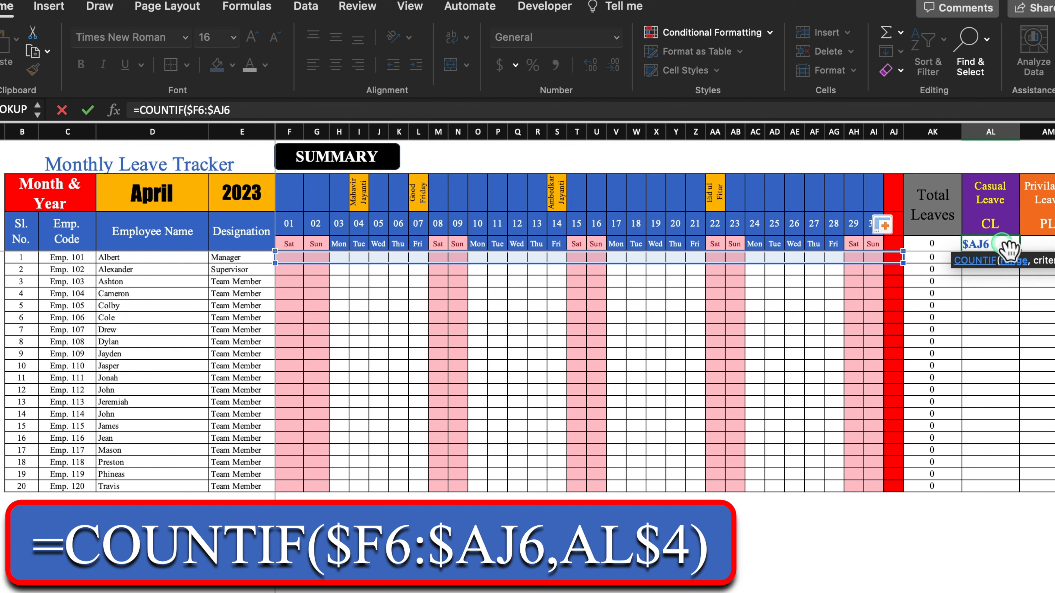
{"action": "type", "text": ","}
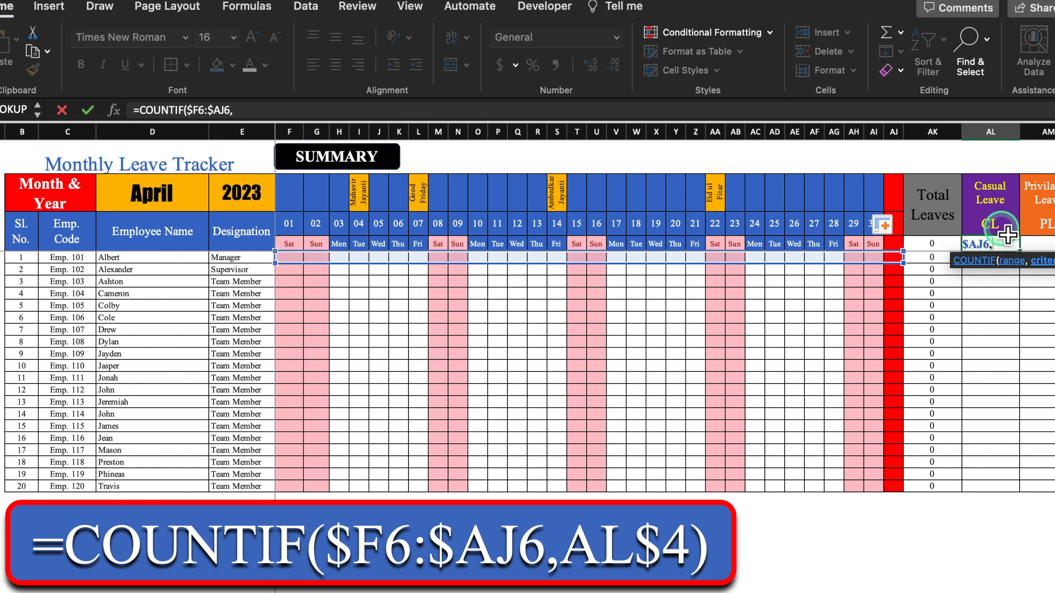
{"action": "left_click", "coordinate": [1007, 233]}
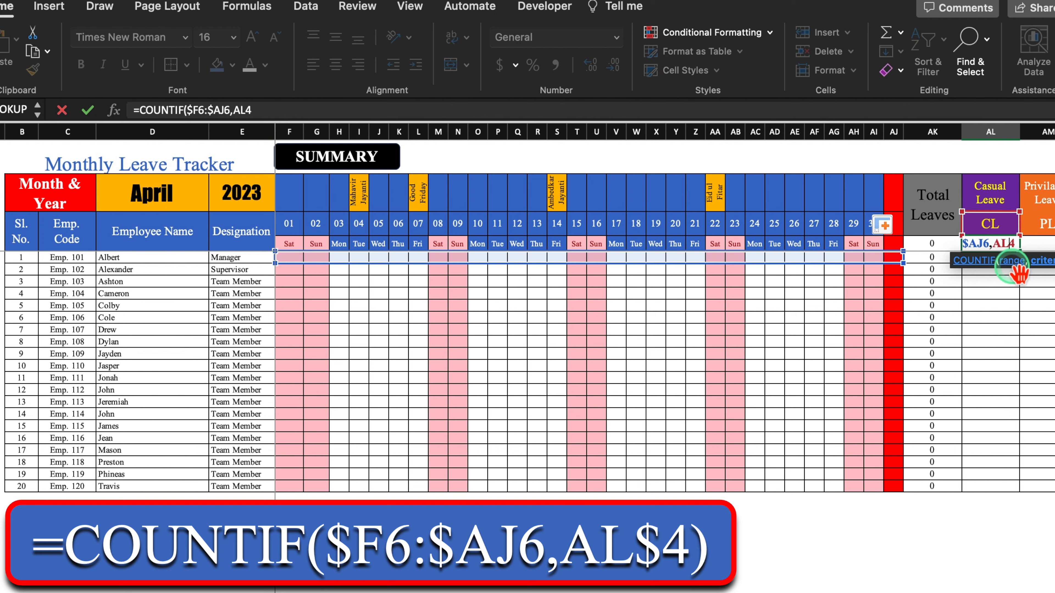
{"action": "key", "text": "F4"}
{"action": "key", "text": "F4"}
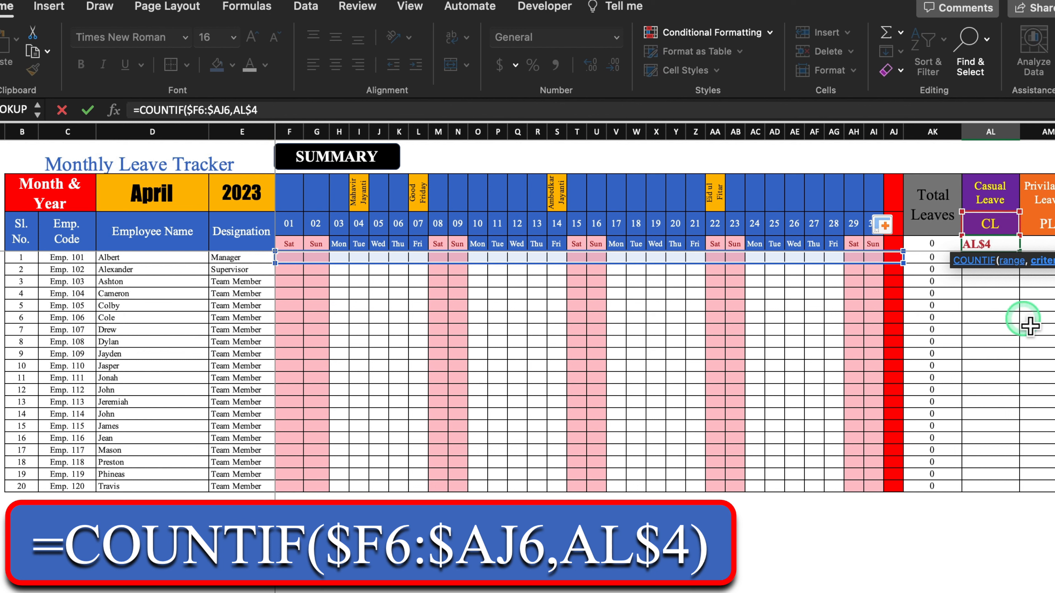
{"action": "type", "text": ")"}
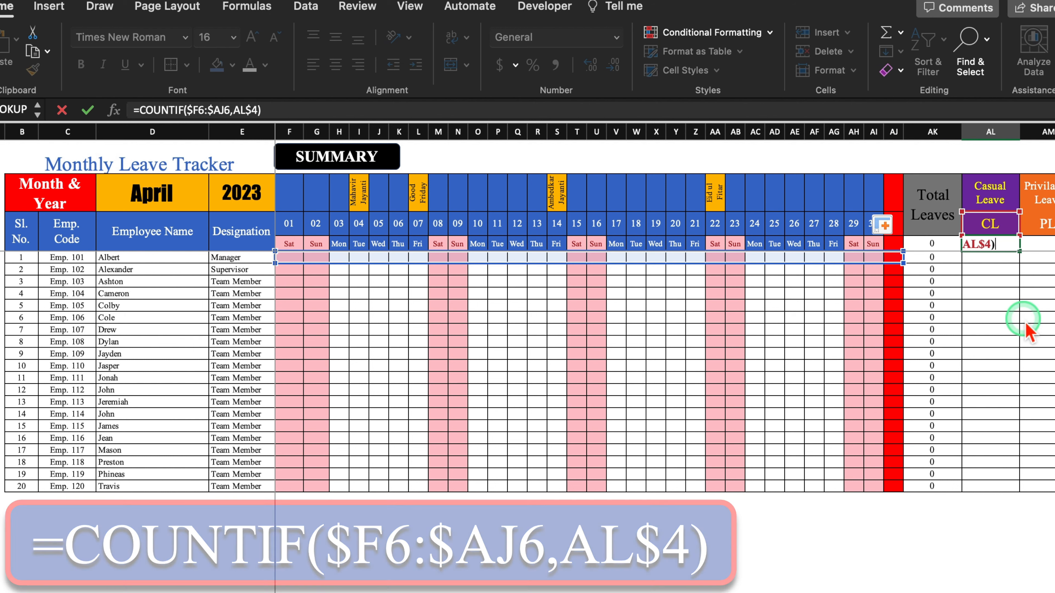
{"action": "key", "text": "Return"}
Step: Remove bold from AL5 and copy its COUNTIF formula across to column AU and down to row 25
{"action": "key", "text": "Up"}
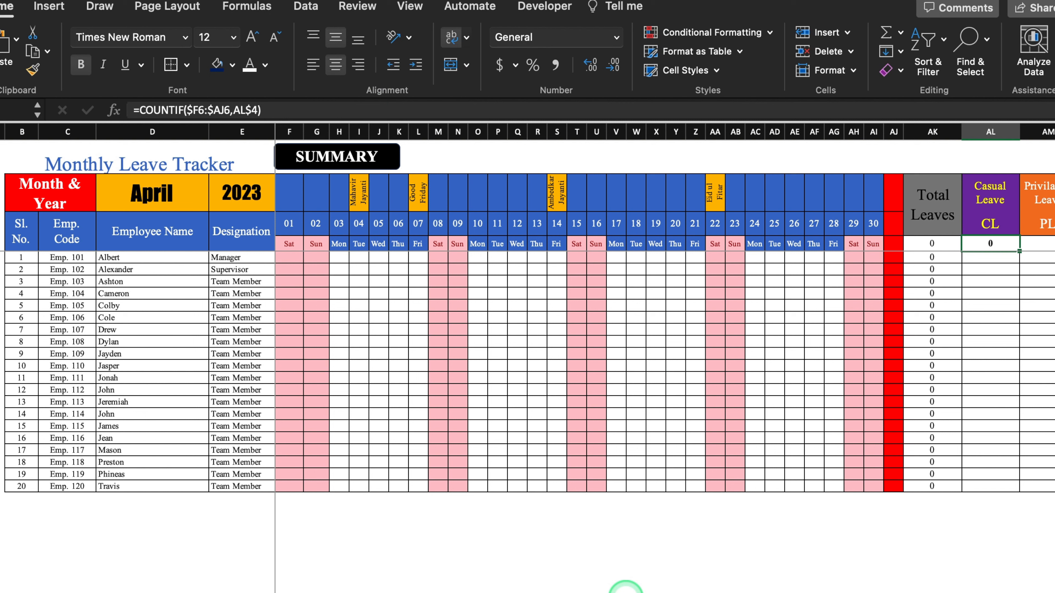
{"action": "scroll", "coordinate": [357, 164], "scroll_direction": "right", "scroll_amount": 10}
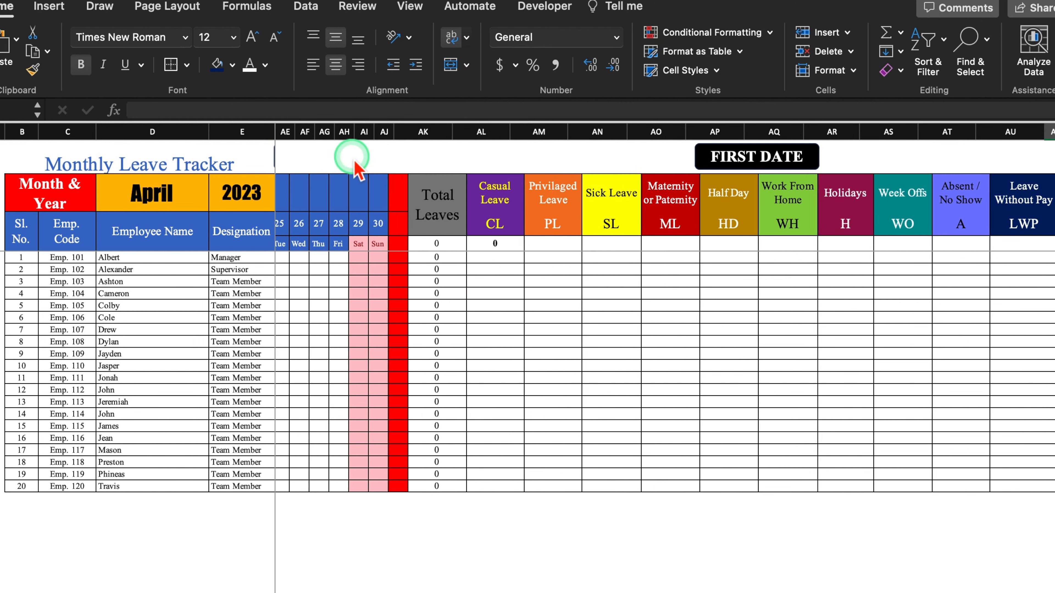
{"action": "left_click_drag", "start_coordinate": [519, 260], "coordinate": [1038, 502]}
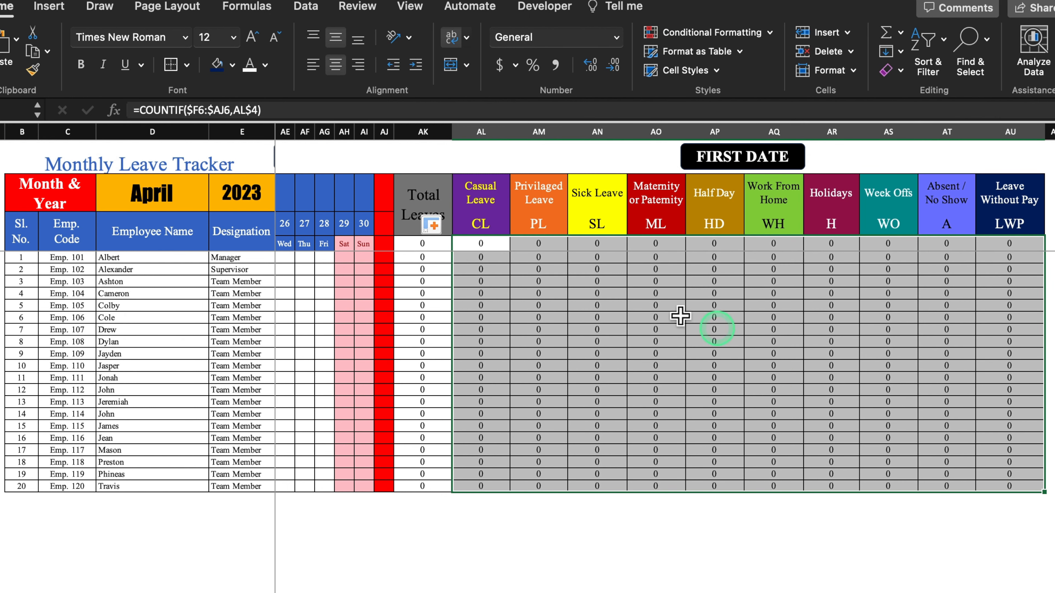
{"action": "left_click", "coordinate": [365, 245]}
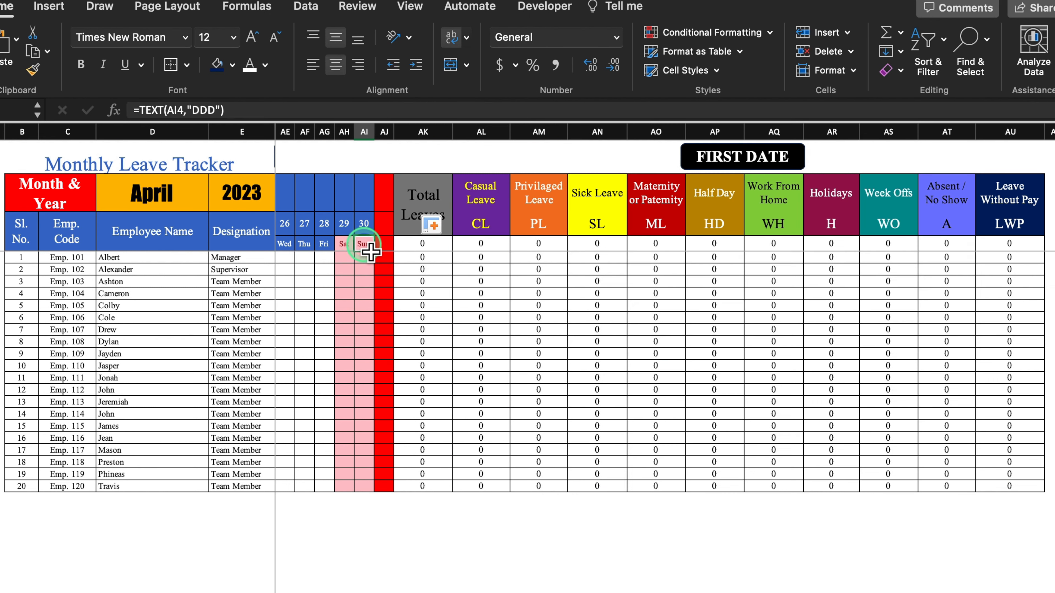
Step: Clear the contents of the row 5 formula cells AK5:AU5
{"action": "left_click", "coordinate": [423, 244]}
{"action": "left_click_drag", "start_coordinate": [428, 251], "coordinate": [1020, 249]}
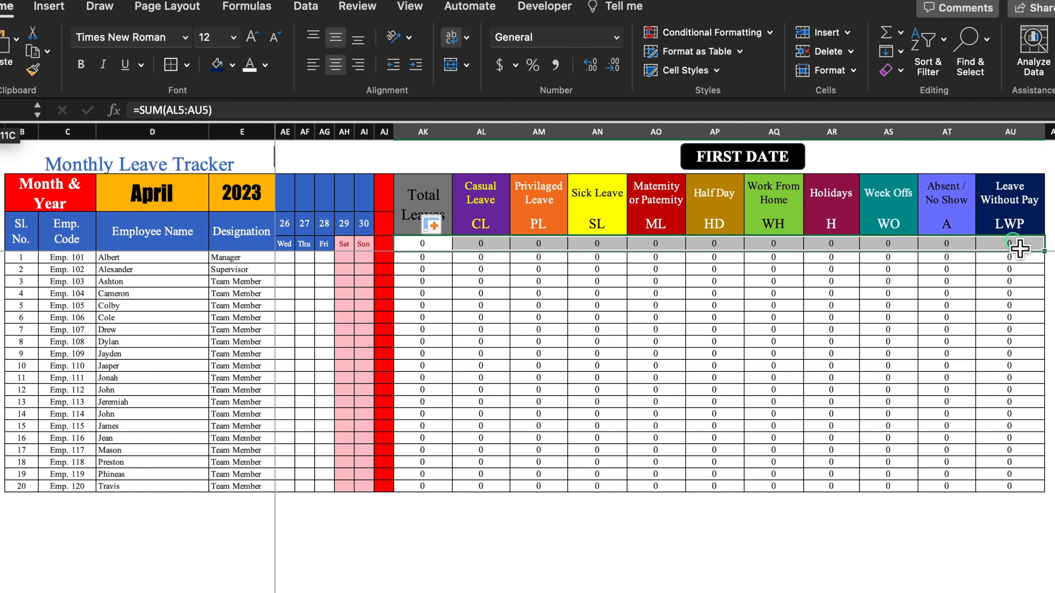
{"action": "key", "text": "Delete"}
Step: Merge the Total Leaves heading down through AK5, and merge the CL, PL and SL code cells with the blank cells beneath them in row 5
{"action": "left_click_drag", "start_coordinate": [419, 200], "coordinate": [486, 245]}
{"action": "left_click", "coordinate": [453, 64]}
{"action": "left_click", "coordinate": [454, 64]}
{"action": "key", "text": "F4"}
{"action": "left_click_drag", "start_coordinate": [540, 227], "coordinate": [602, 244]}
{"action": "key", "text": "F4"}
{"action": "key", "text": "F4"}
Step: Merge each code cell from ML in AO4 to LWP in AU4 with the blank cell beneath it in row 5
{"action": "left_click_drag", "start_coordinate": [657, 224], "coordinate": [661, 243]}
{"action": "left_click", "coordinate": [452, 65]}
{"action": "left_click_drag", "start_coordinate": [715, 225], "coordinate": [719, 244]}
{"action": "left_click", "coordinate": [453, 65]}
{"action": "left_click_drag", "start_coordinate": [774, 225], "coordinate": [779, 244]}
{"action": "left_click", "coordinate": [453, 65]}
{"action": "left_click_drag", "start_coordinate": [833, 225], "coordinate": [845, 243]}
{"action": "left_click", "coordinate": [453, 65]}
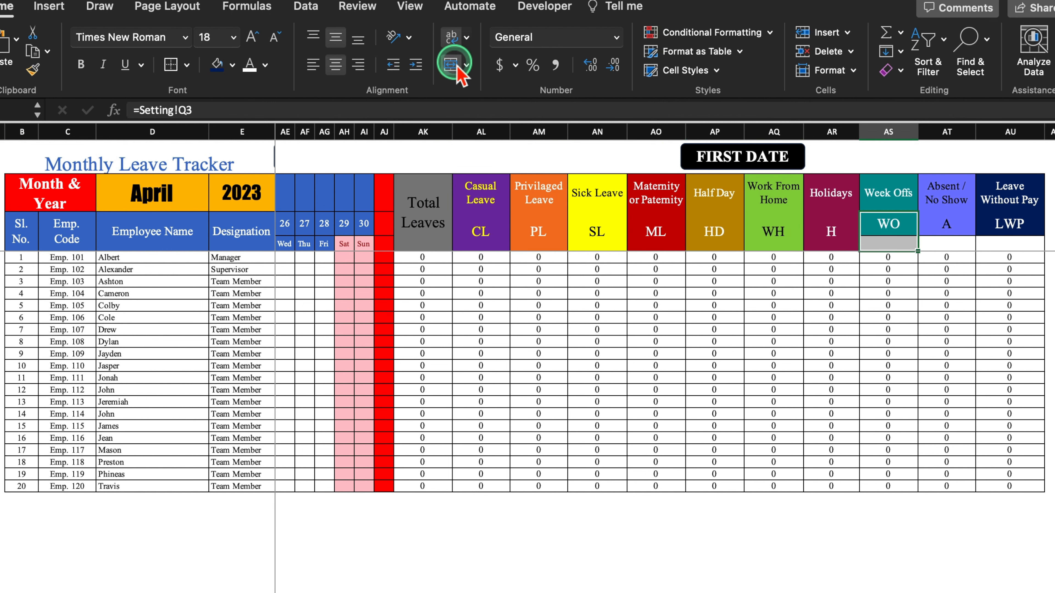
{"action": "left_click_drag", "start_coordinate": [1010, 224], "coordinate": [1013, 243]}
{"action": "key", "text": "F4"}
Step: Choose CL from the dropdown in cell AF7, the second employee's 27 April entry, to test the leave counts
{"action": "left_click", "coordinate": [423, 257]}
{"action": "left_click", "coordinate": [480, 258]}
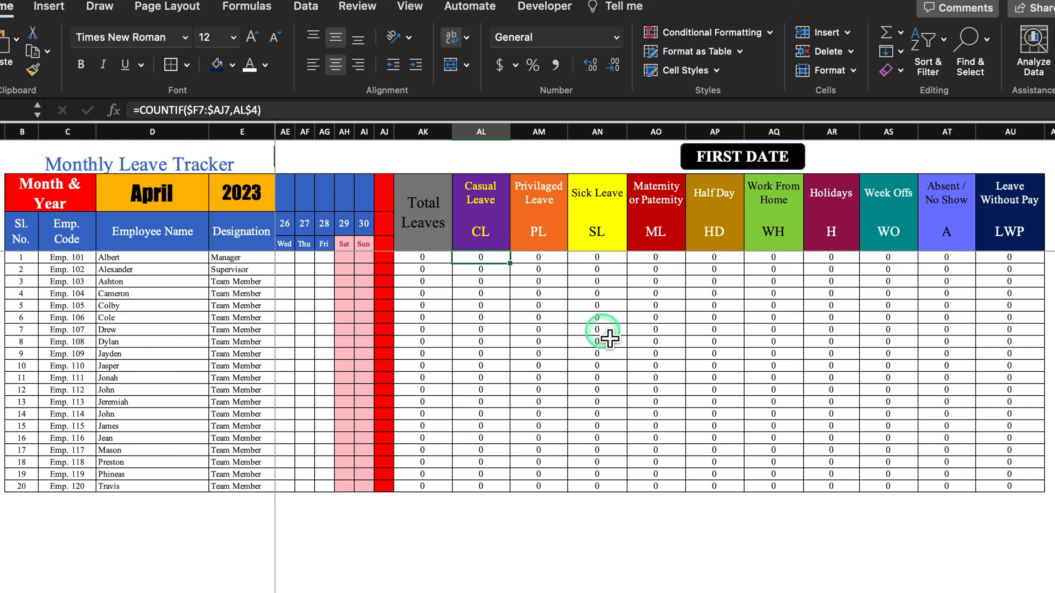
{"action": "left_click", "coordinate": [617, 536]}
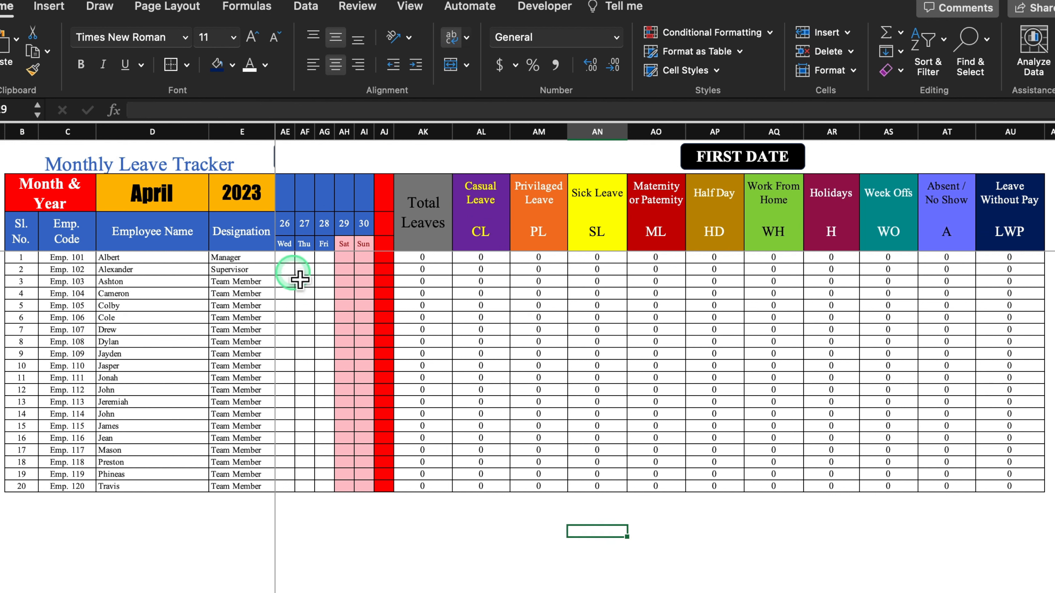
{"action": "left_click", "coordinate": [305, 272]}
{"action": "left_click", "coordinate": [321, 269]}
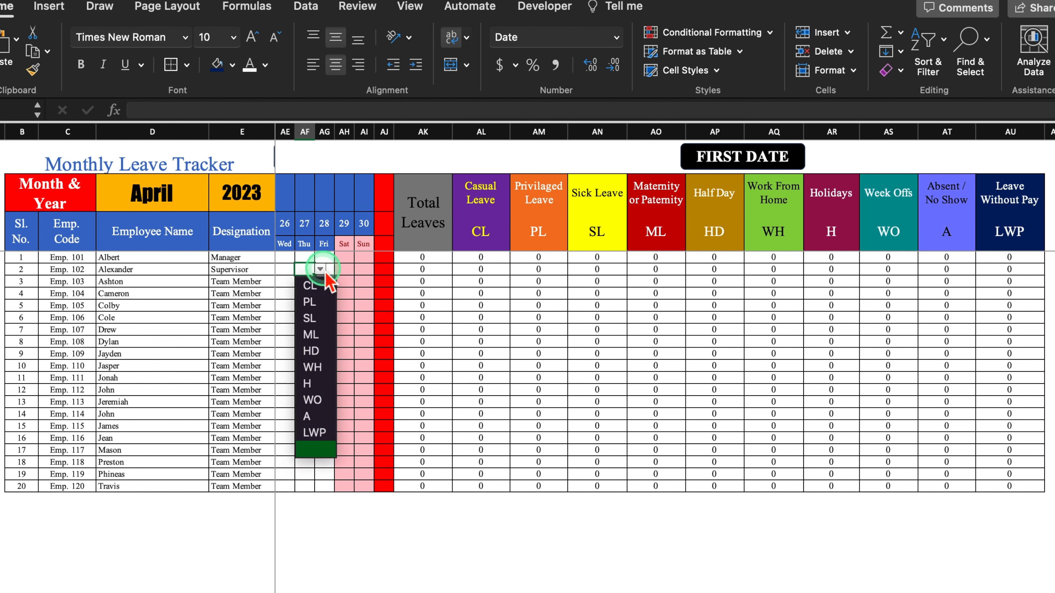
{"action": "left_click", "coordinate": [307, 281]}
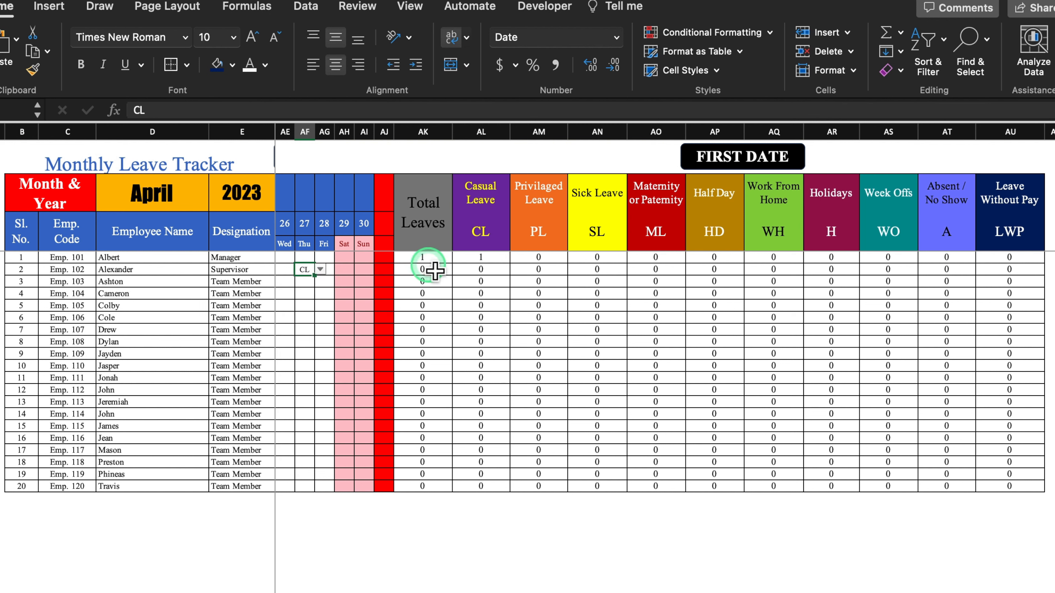
Step: Create an equal-to-0 conditional formatting rule with a custom format for the leave summary cells AK6:AU25
{"action": "left_click_drag", "start_coordinate": [423, 258], "coordinate": [1013, 491]}
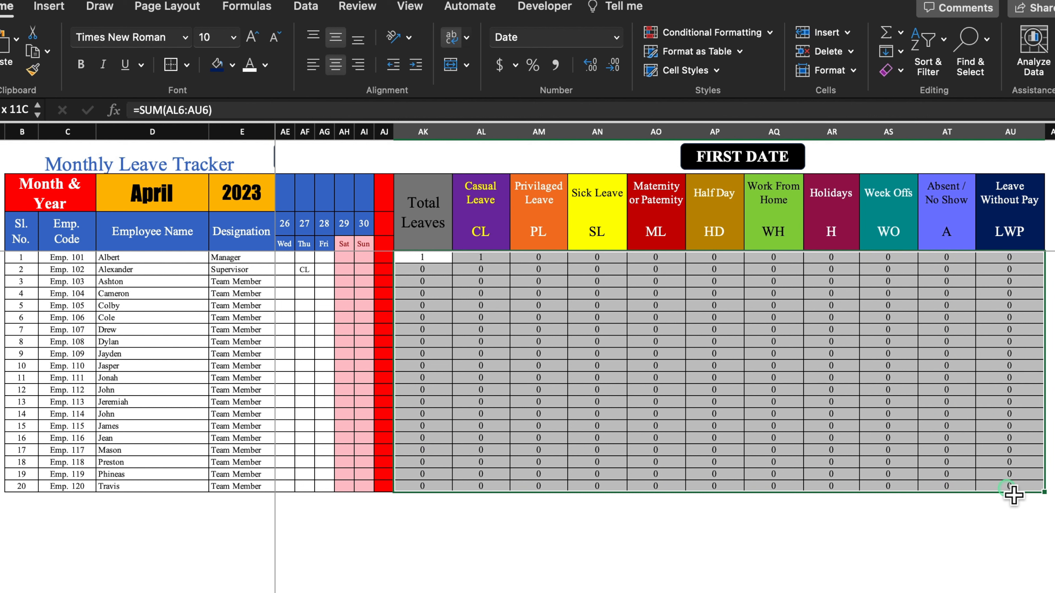
{"action": "left_click", "coordinate": [715, 33]}
{"action": "mouse_move", "coordinate": [745, 62]}
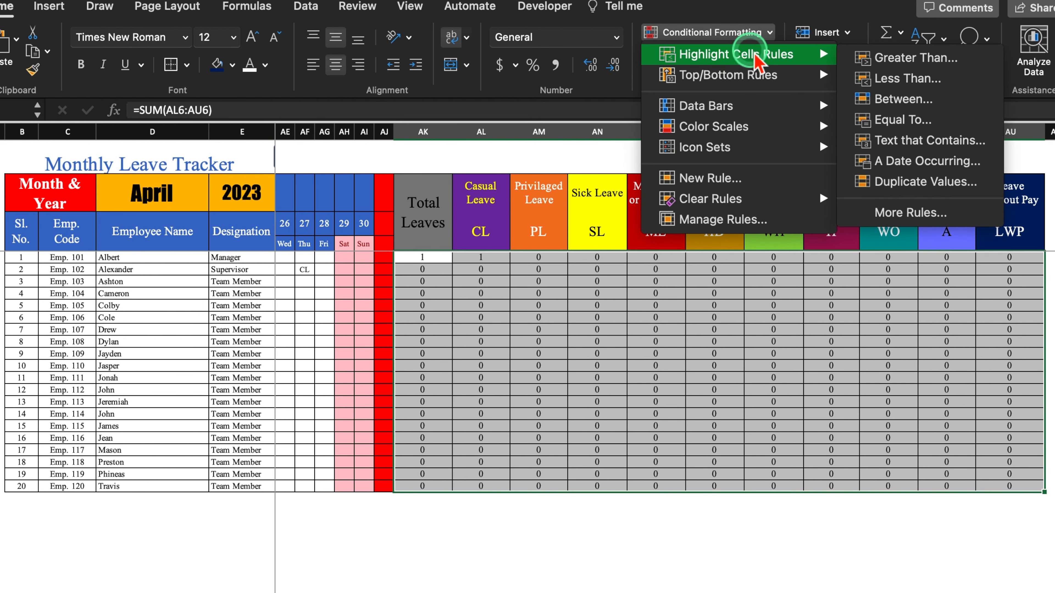
{"action": "left_click", "coordinate": [916, 120]}
{"action": "left_click", "coordinate": [640, 201]}
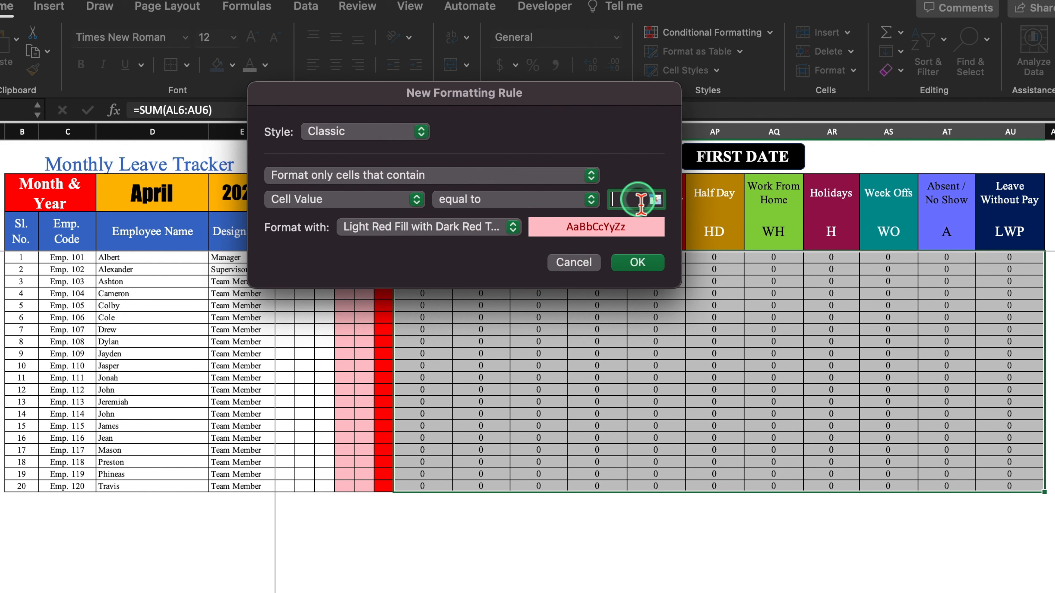
{"action": "left_click", "coordinate": [529, 231]}
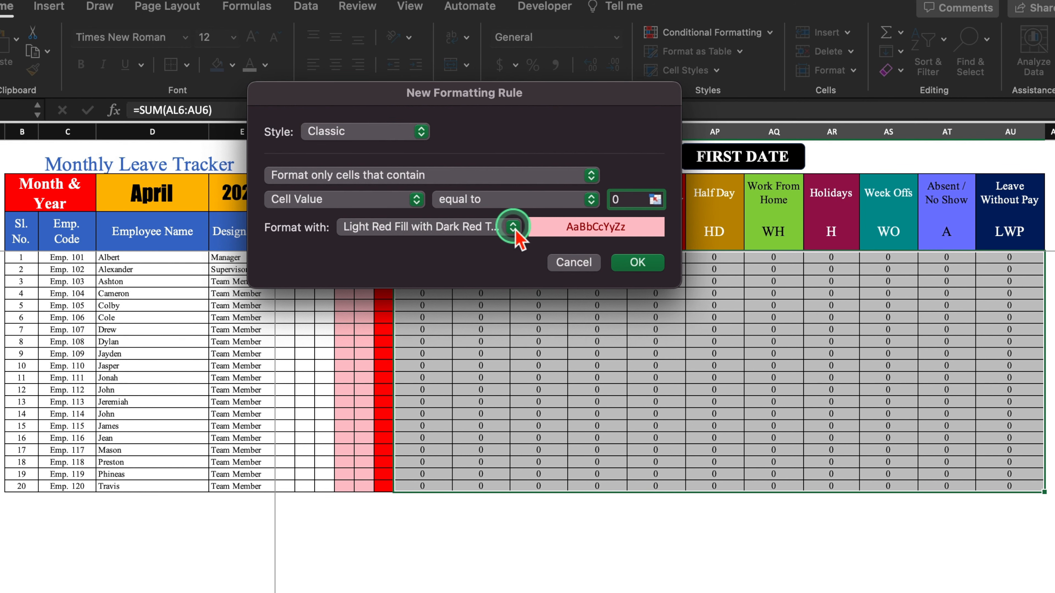
{"action": "left_click", "coordinate": [438, 342]}
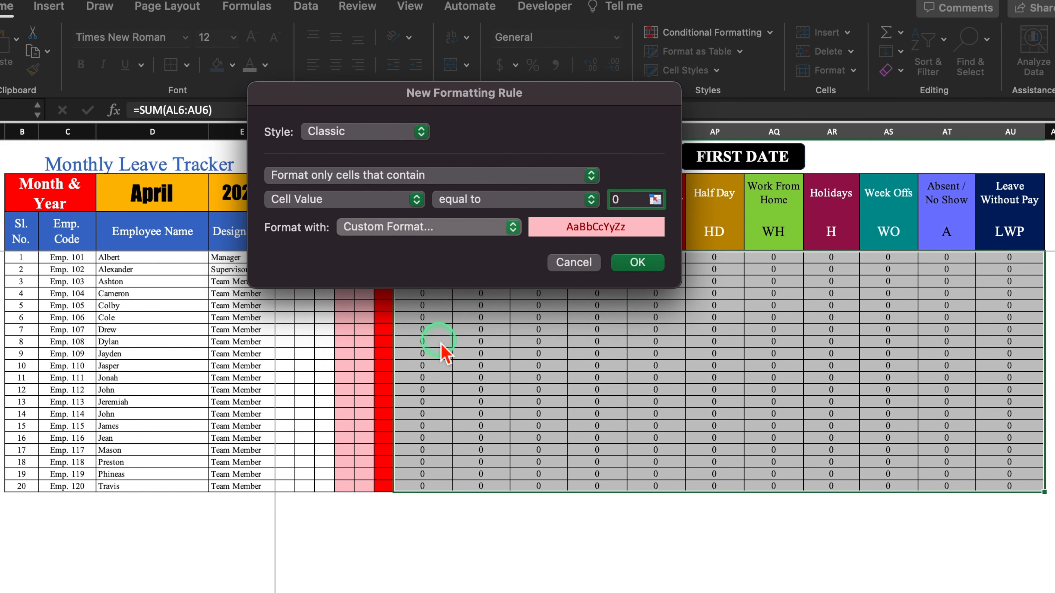
Step: Set the rule's custom format to white text on a white background and apply the rule to hide the zeros
{"action": "left_click", "coordinate": [510, 46]}
{"action": "left_click", "coordinate": [601, 171]}
{"action": "left_click", "coordinate": [635, 245]}
{"action": "left_click", "coordinate": [549, 321]}
{"action": "left_click", "coordinate": [733, 99]}
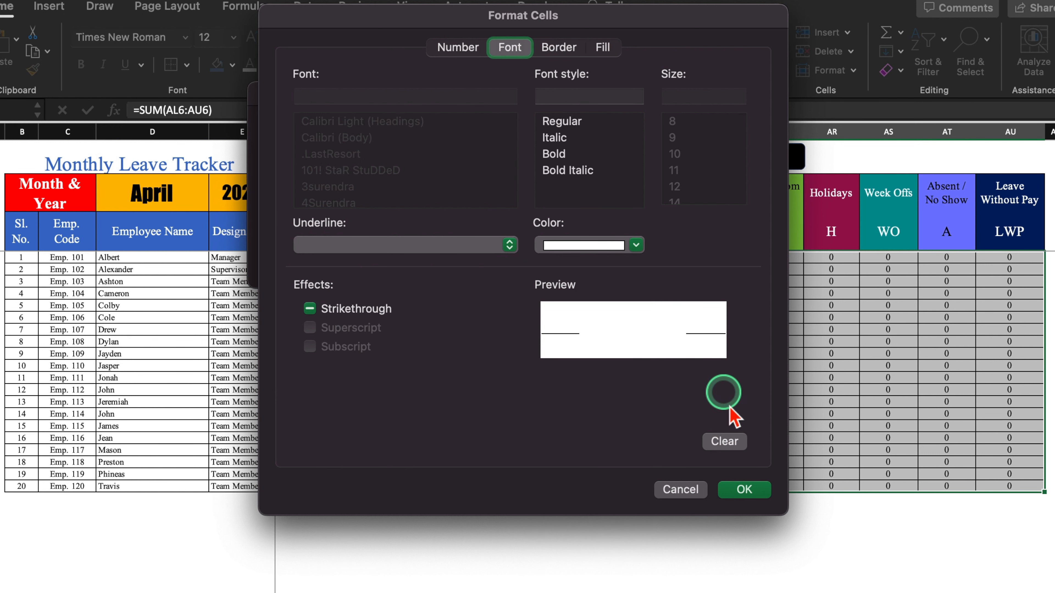
{"action": "left_click", "coordinate": [744, 490]}
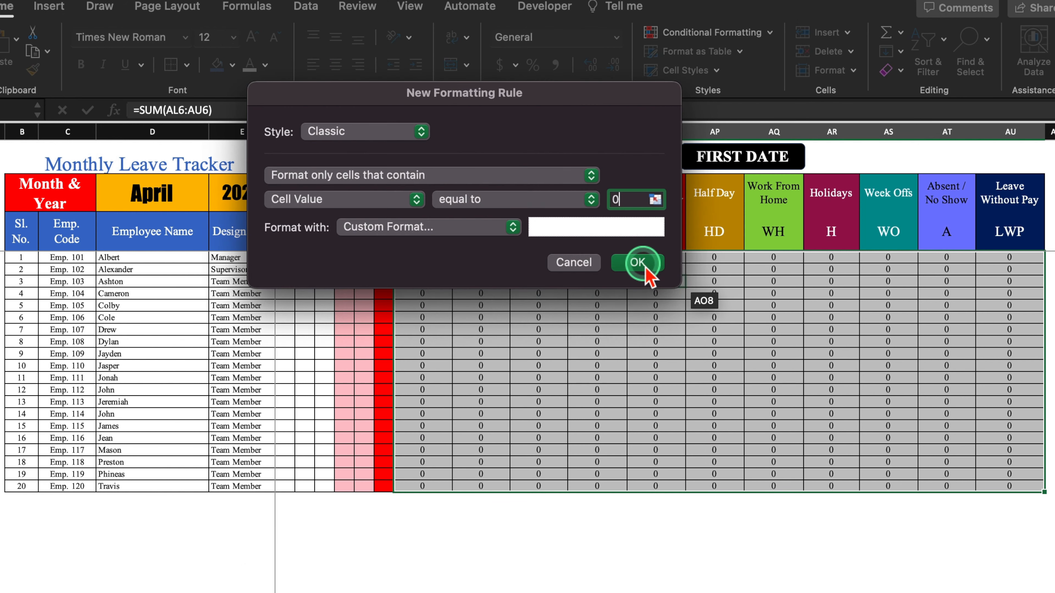
{"action": "left_click", "coordinate": [642, 264]}
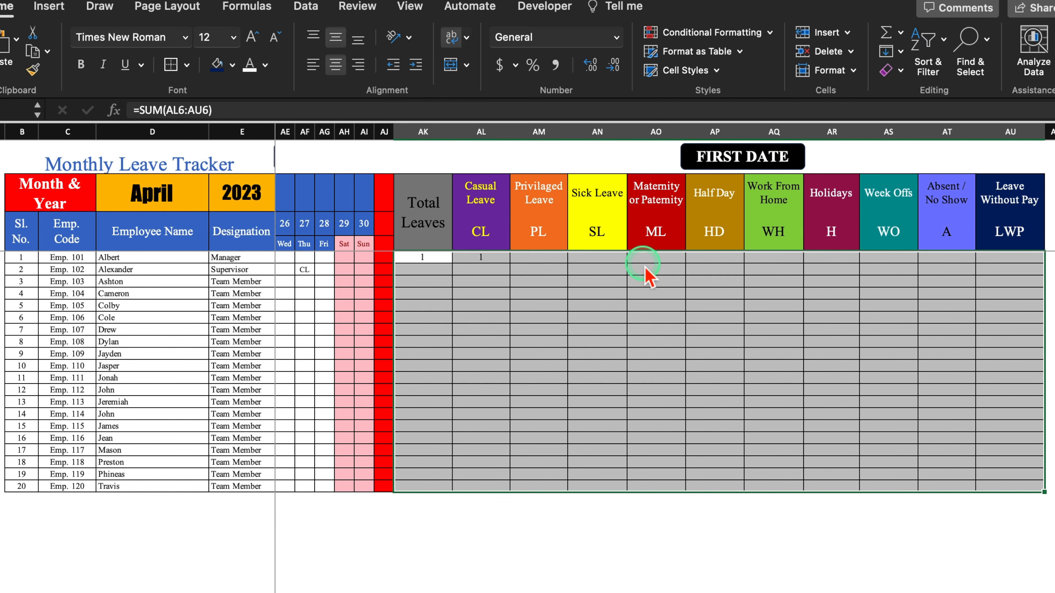
Step: Choose SL in AG7 for the second employee to test the counts, and clear the test entries in AF7:AG7
{"action": "left_click", "coordinate": [312, 284]}
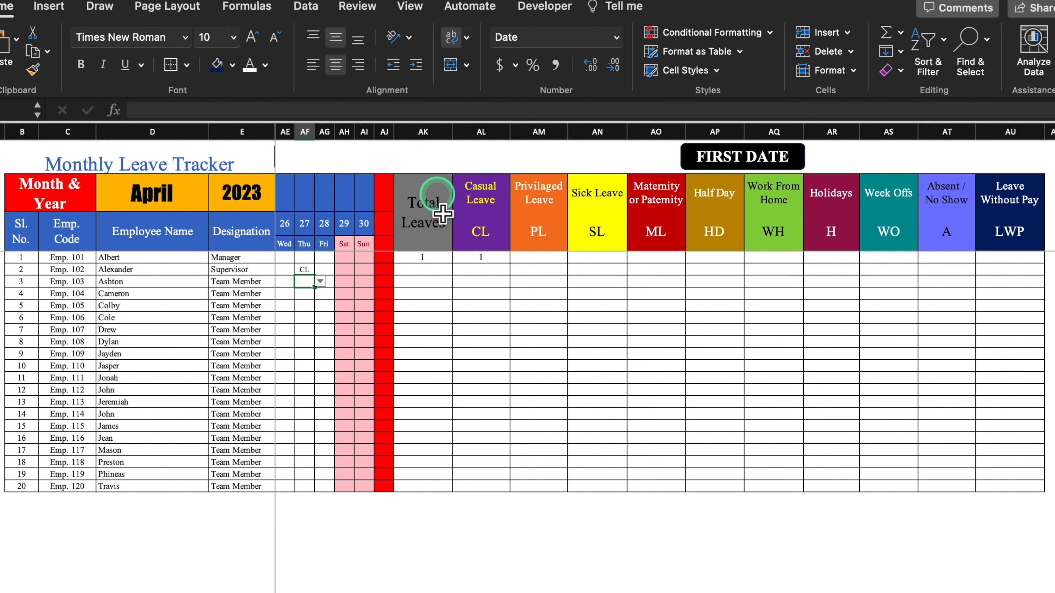
{"action": "left_click", "coordinate": [325, 269]}
{"action": "left_click", "coordinate": [340, 269]}
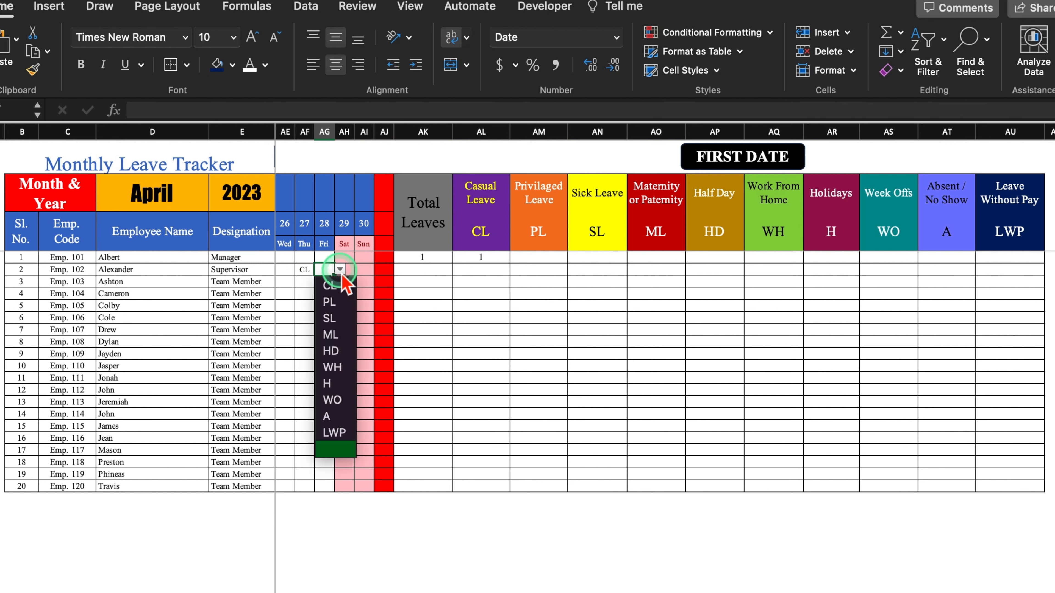
{"action": "left_click", "coordinate": [333, 319]}
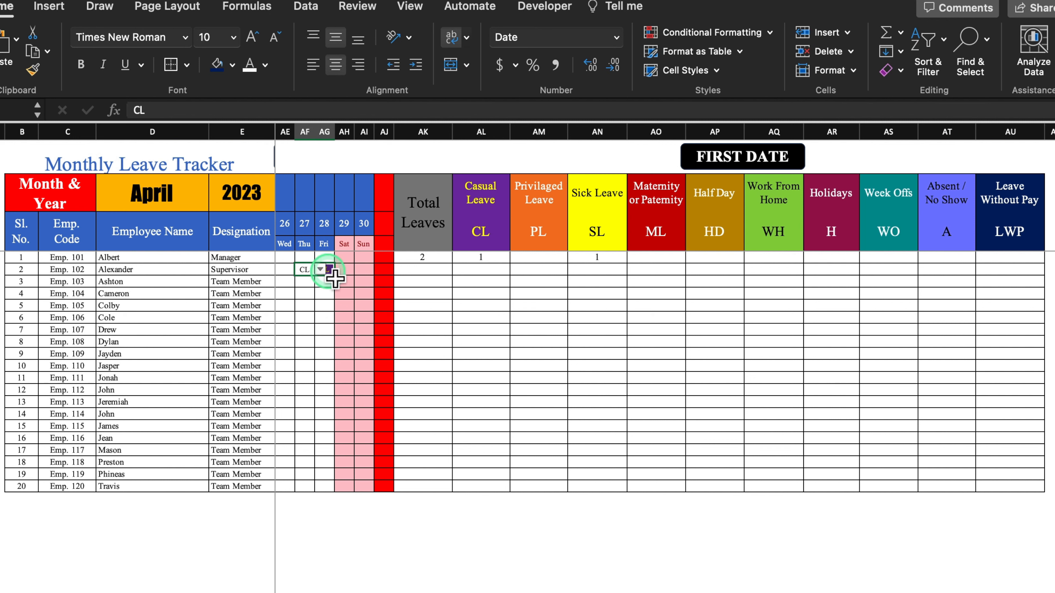
{"action": "left_click", "coordinate": [481, 532]}
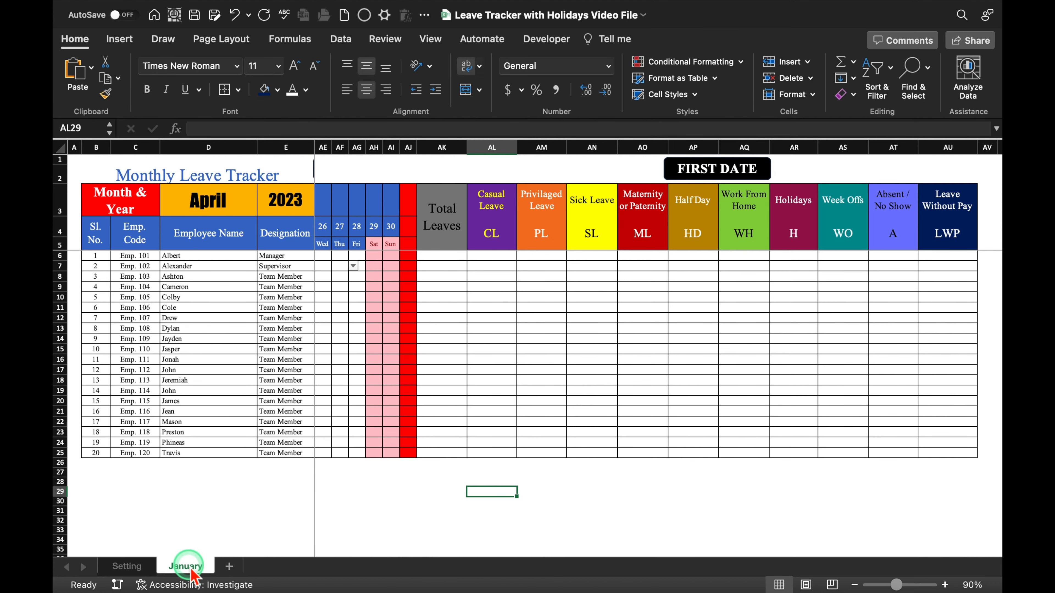
Step: Create a copy of the January sheet at the end of the workbook
{"action": "right_click", "coordinate": [190, 570]}
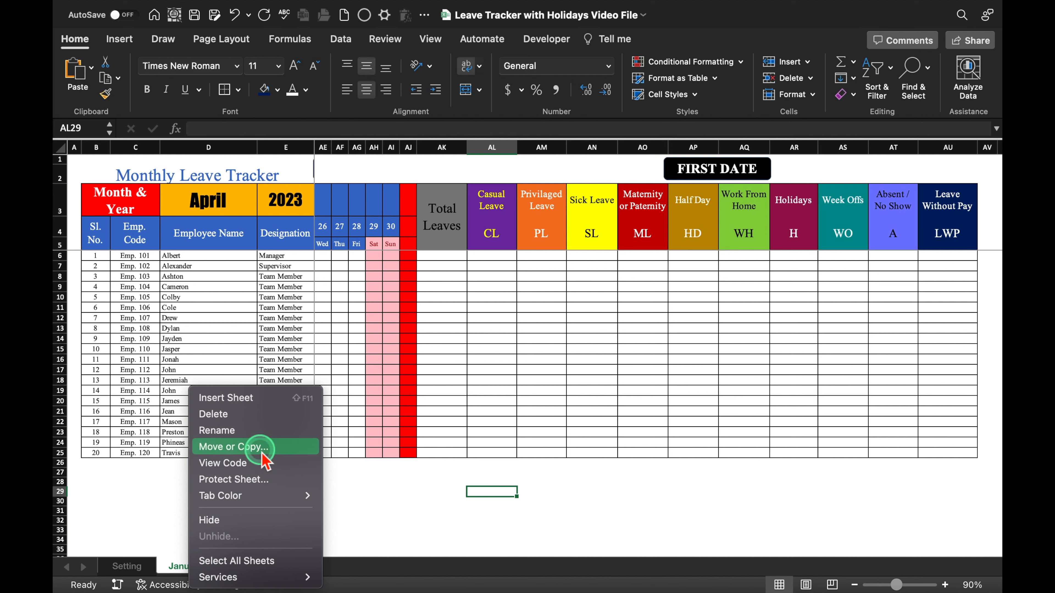
{"action": "left_click", "coordinate": [267, 380]}
{"action": "left_click", "coordinate": [247, 448]}
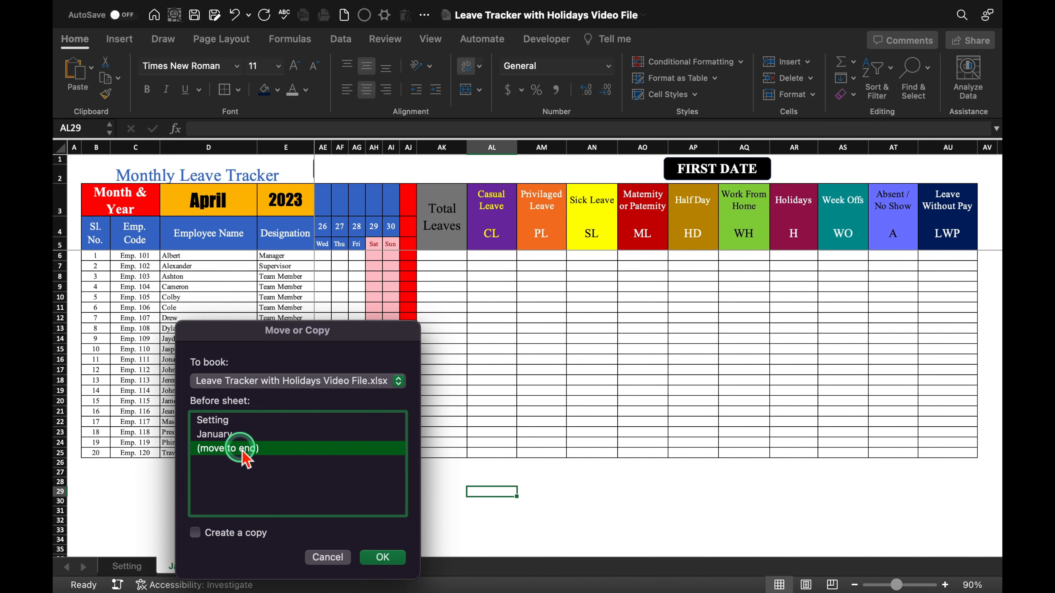
{"action": "left_click_drag", "start_coordinate": [329, 339], "coordinate": [352, 169]}
{"action": "left_click", "coordinate": [305, 287]}
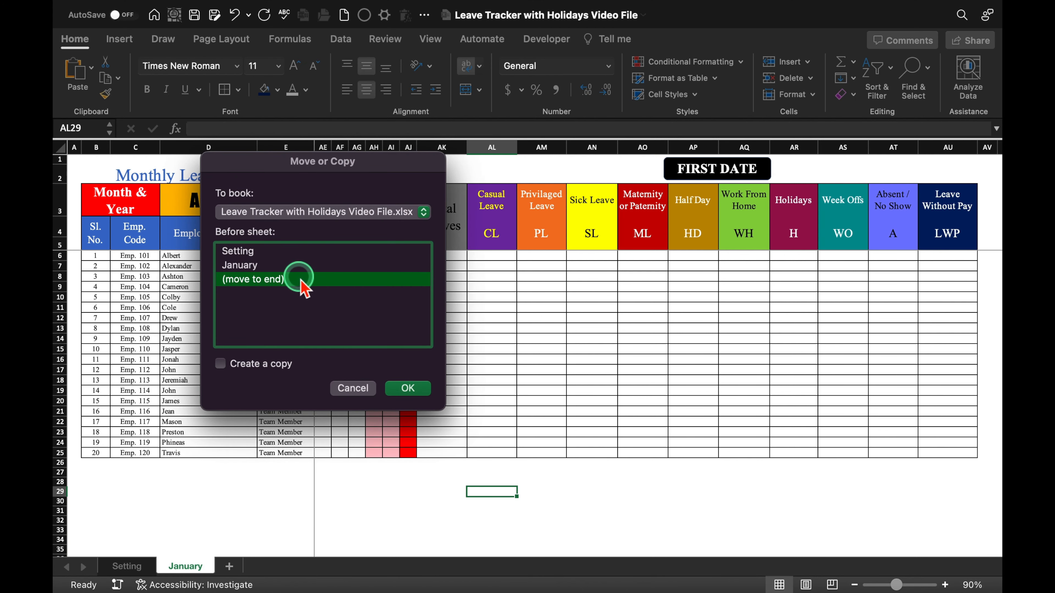
{"action": "left_click", "coordinate": [219, 365]}
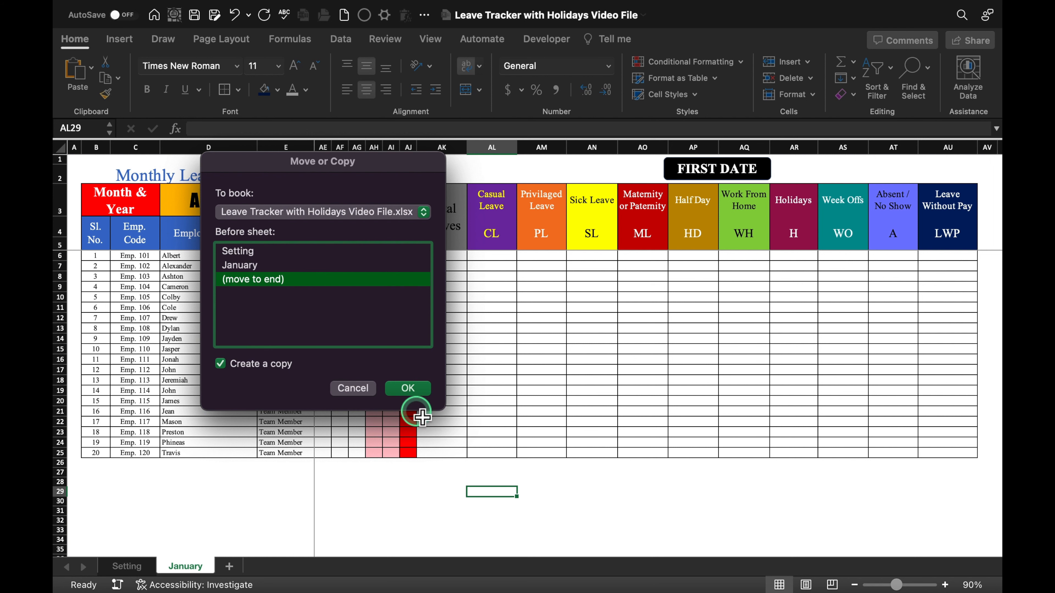
{"action": "left_click", "coordinate": [409, 389]}
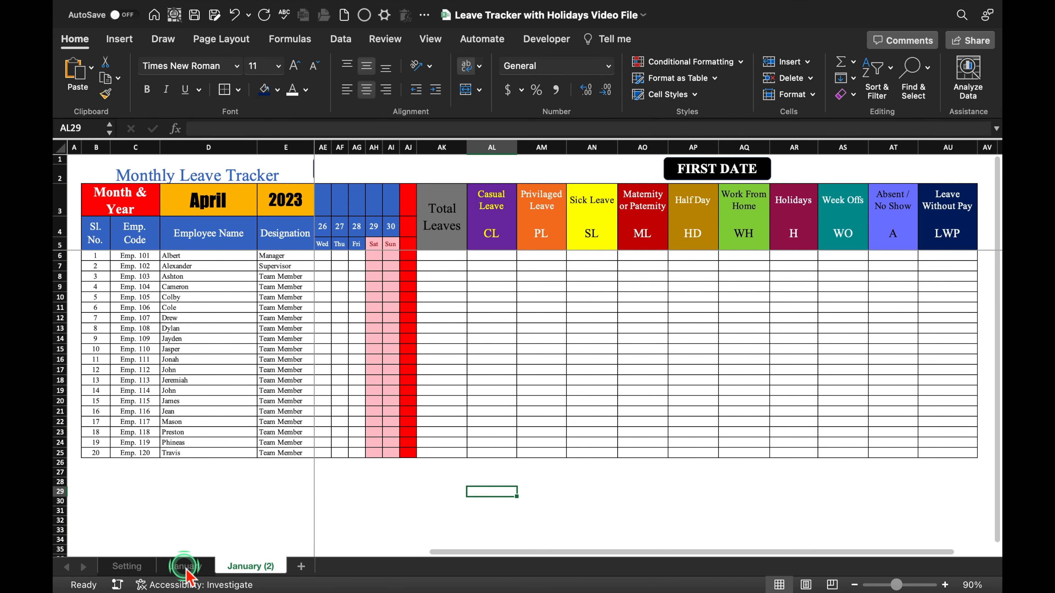
Step: Group the January and January (2) sheets and create copies of both at the end of the workbook
{"action": "left_click", "coordinate": [186, 569]}
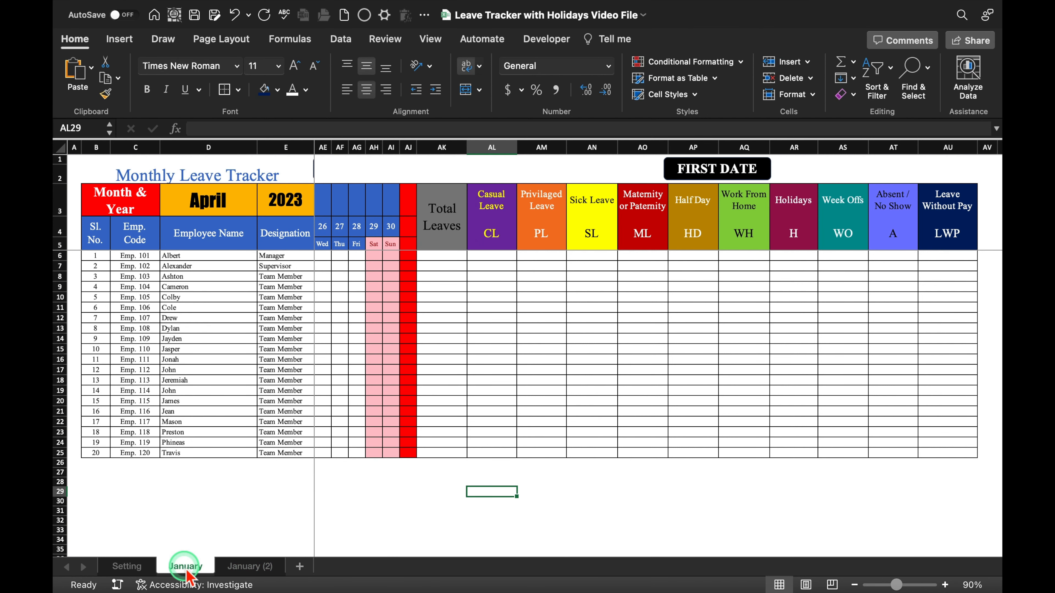
{"action": "left_click", "coordinate": [242, 569], "text": "shift"}
{"action": "right_click", "coordinate": [189, 568]}
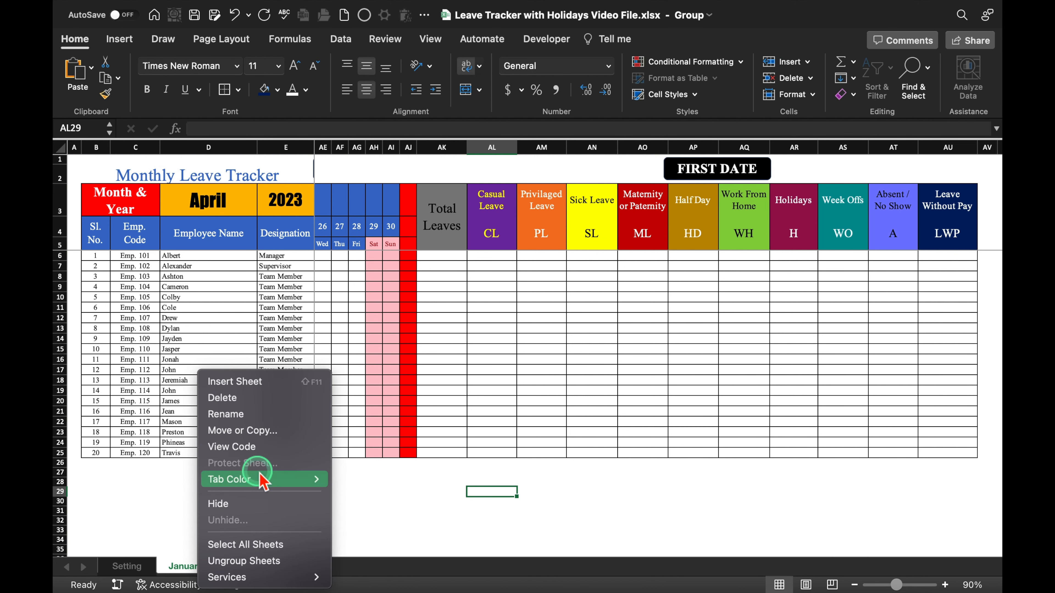
{"action": "left_click", "coordinate": [286, 430]}
{"action": "left_click", "coordinate": [261, 286]}
{"action": "left_click", "coordinate": [369, 387]}
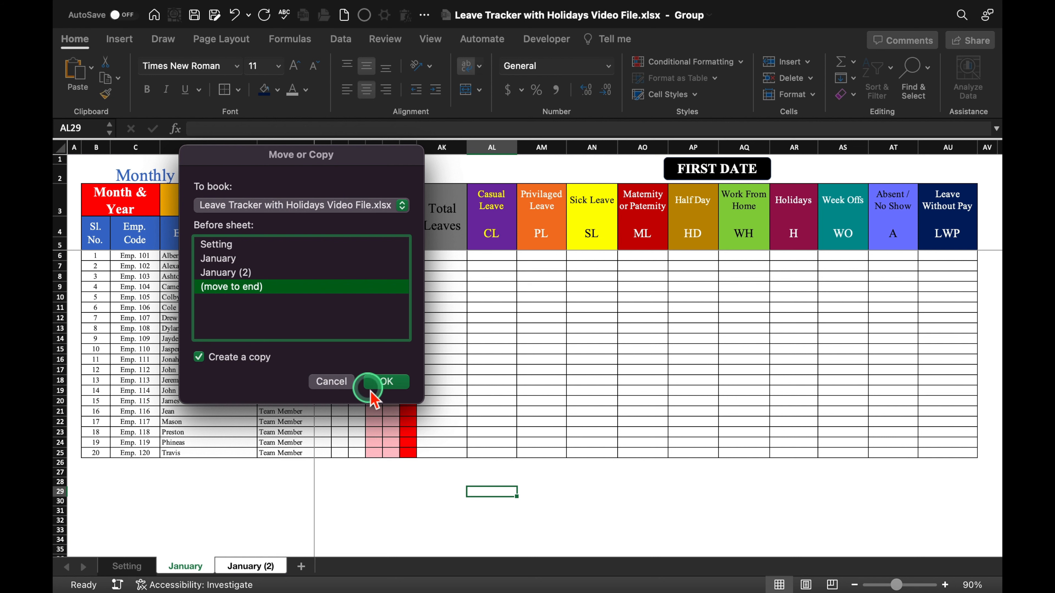
Step: Group the sheets January through January (4) and create copies of all four at the end of the workbook
{"action": "left_click", "coordinate": [193, 566]}
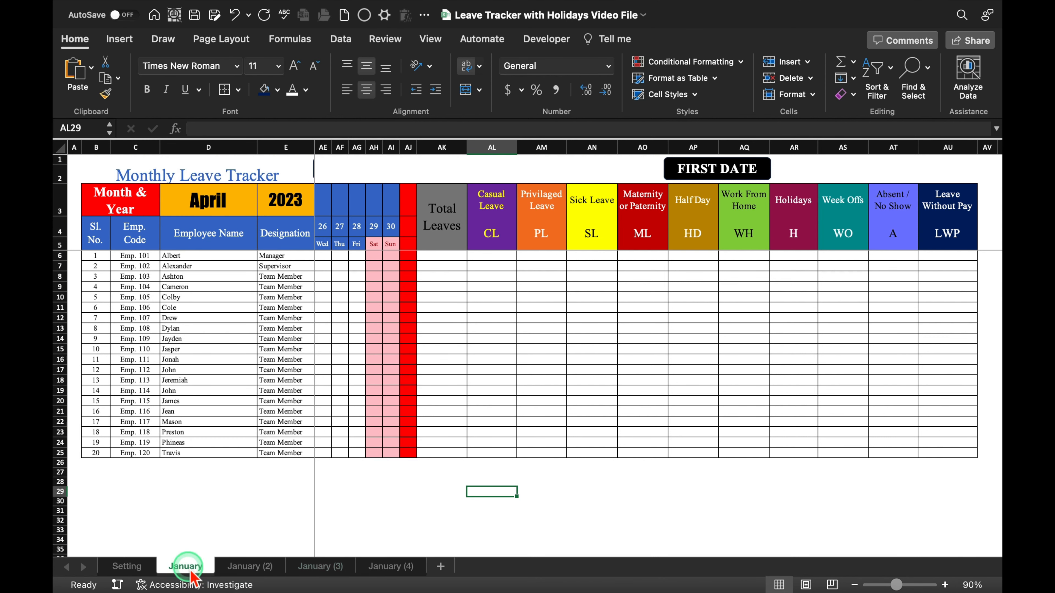
{"action": "left_click", "coordinate": [254, 416]}
{"action": "left_click", "coordinate": [227, 465]}
{"action": "left_click", "coordinate": [188, 508]}
{"action": "left_click", "coordinate": [375, 533]}
Step: Copy the group January through January (4) to the end once more to complete twelve monthly sheets
{"action": "left_click", "coordinate": [196, 566]}
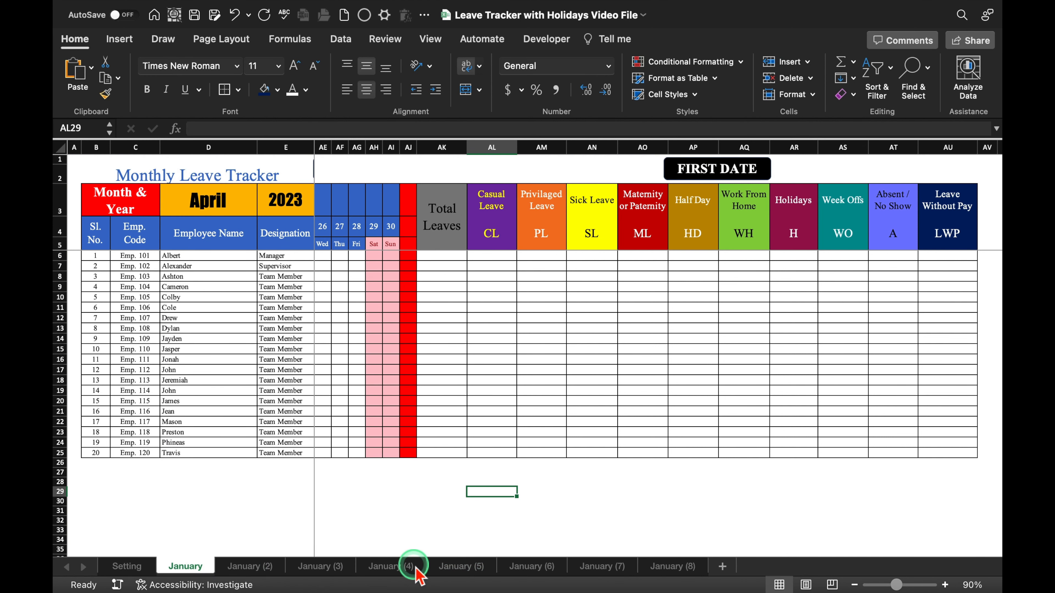
{"action": "left_click", "coordinate": [416, 567], "text": "shift"}
{"action": "right_click", "coordinate": [416, 567]}
{"action": "left_click", "coordinate": [480, 415]}
{"action": "scroll", "coordinate": [482, 422], "scroll_direction": "down", "scroll_amount": 3}
{"action": "left_click", "coordinate": [444, 481]}
{"action": "left_click", "coordinate": [416, 510]}
{"action": "left_click", "coordinate": [604, 535]}
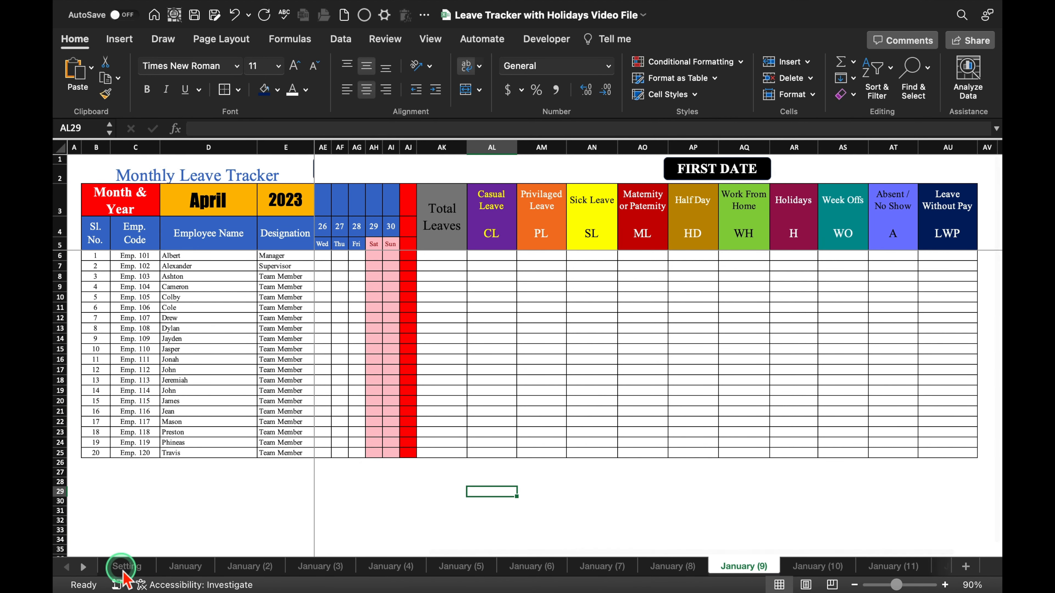
Step: Rename the sheets January (2) through January (5) as Februaru, March, April and May
{"action": "left_click", "coordinate": [254, 566]}
{"action": "double_click", "coordinate": [256, 566]}
{"action": "type", "text": "Februaru"}
{"action": "double_click", "coordinate": [312, 567]}
{"action": "type", "text": "March"}
{"action": "double_click", "coordinate": [373, 565]}
{"action": "type", "text": "April"}
{"action": "double_click", "coordinate": [432, 566]}
{"action": "type", "text": "May"}
Step: Rename the remaining January copies as June, July, August, September, October, November and December
{"action": "double_click", "coordinate": [494, 564]}
{"action": "type", "text": "June"}
{"action": "double_click", "coordinate": [554, 565]}
{"action": "type", "text": "July"}
{"action": "double_click", "coordinate": [606, 566]}
{"action": "type", "text": "August"}
{"action": "double_click", "coordinate": [671, 566]}
{"action": "type", "text": "September"}
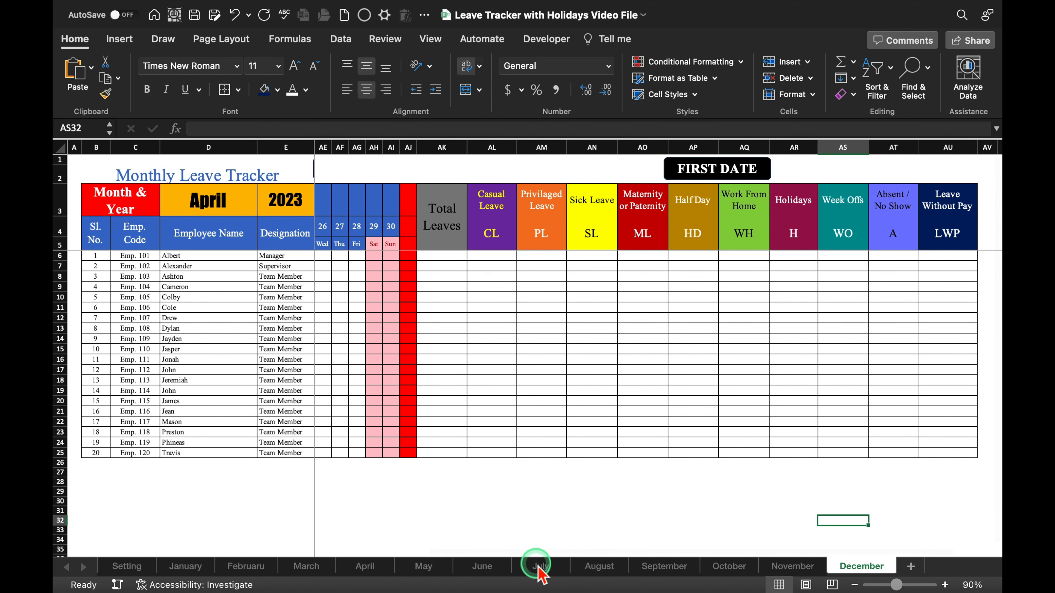
Step: Set the month in cell D3 to December on the December sheet and to November on the November sheet
{"action": "left_click", "coordinate": [226, 197]}
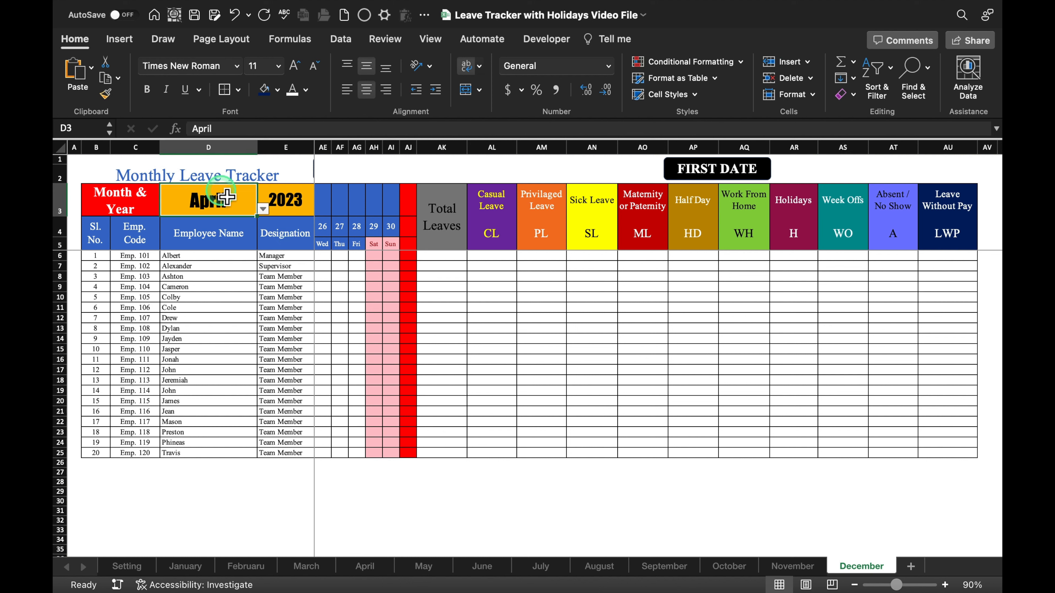
{"action": "left_click", "coordinate": [263, 209]}
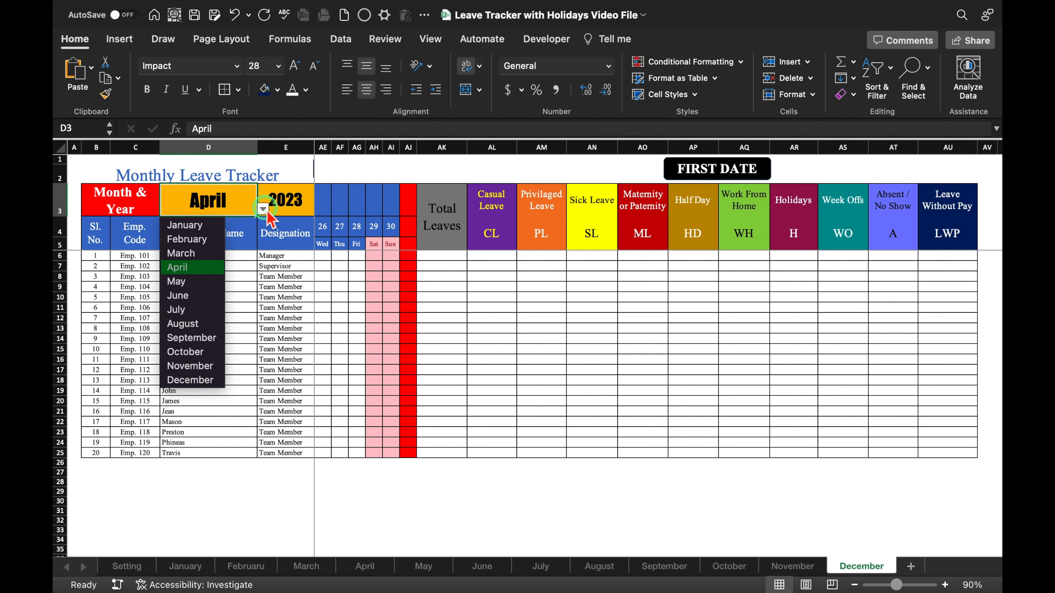
{"action": "left_click", "coordinate": [207, 380]}
{"action": "left_click", "coordinate": [793, 566]}
{"action": "left_click", "coordinate": [232, 200]}
{"action": "left_click", "coordinate": [263, 209]}
{"action": "left_click", "coordinate": [204, 366]}
Step: Set the month in cell D3 to October on the October sheet and to September on the September sheet
{"action": "left_click", "coordinate": [729, 566]}
{"action": "left_click", "coordinate": [233, 200]}
{"action": "left_click", "coordinate": [263, 209]}
{"action": "left_click", "coordinate": [199, 352]}
{"action": "left_click", "coordinate": [675, 566]}
{"action": "left_click", "coordinate": [263, 208]}
{"action": "left_click", "coordinate": [200, 338]}
Step: On the August and July sheets and on back to March, set the month in cell D3 to match each sheet's name
{"action": "left_click", "coordinate": [599, 568]}
{"action": "left_click", "coordinate": [233, 200]}
{"action": "left_click", "coordinate": [263, 208]}
{"action": "left_click", "coordinate": [200, 324]}
{"action": "left_click", "coordinate": [541, 566]}
{"action": "left_click", "coordinate": [240, 204]}
{"action": "left_click", "coordinate": [263, 209]}
{"action": "left_click", "coordinate": [200, 309]}
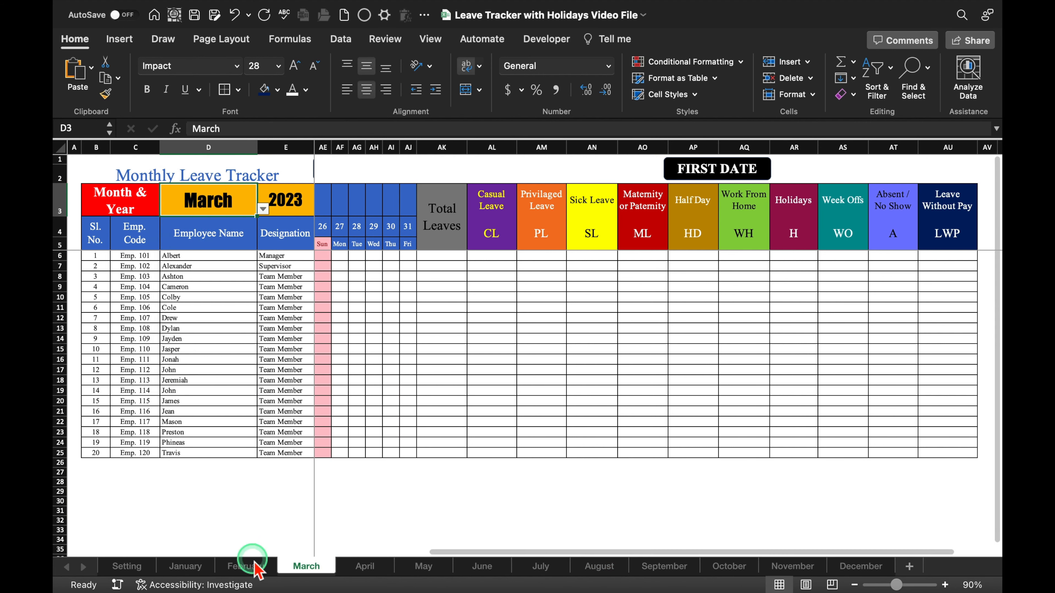
Step: Set the month in cell D3 to February on the Februaru sheet and to January on the January sheet
{"action": "left_click", "coordinate": [255, 564]}
{"action": "left_click", "coordinate": [233, 200]}
{"action": "left_click", "coordinate": [263, 209]}
{"action": "left_click", "coordinate": [200, 239]}
{"action": "left_click", "coordinate": [186, 566]}
{"action": "left_click", "coordinate": [237, 204]}
{"action": "left_click", "coordinate": [263, 208]}
{"action": "left_click", "coordinate": [199, 224]}
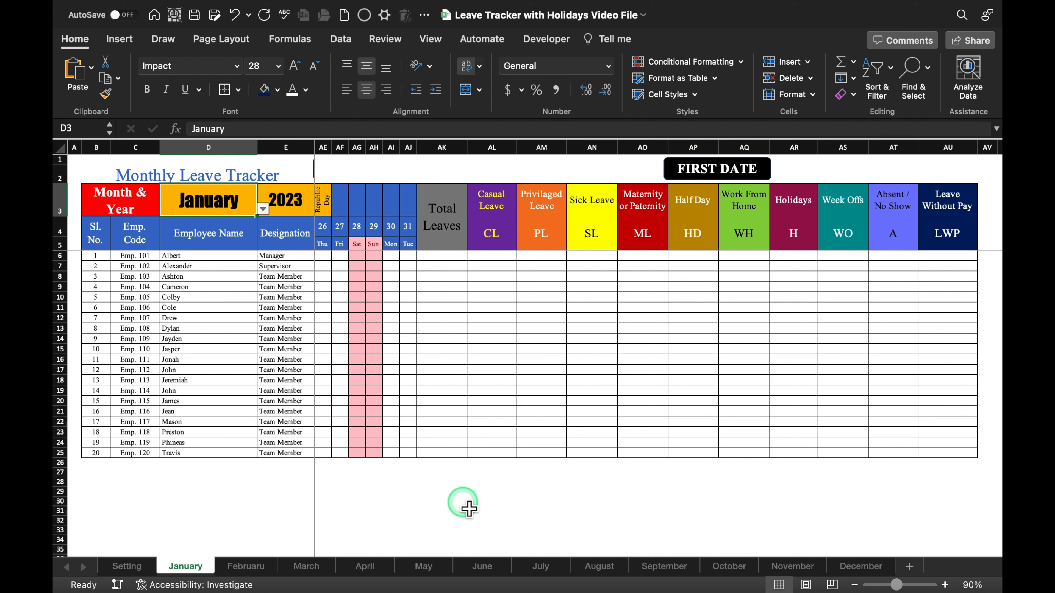
Step: Create a copy of the December sheet at the end of the workbook
{"action": "left_click", "coordinate": [860, 567]}
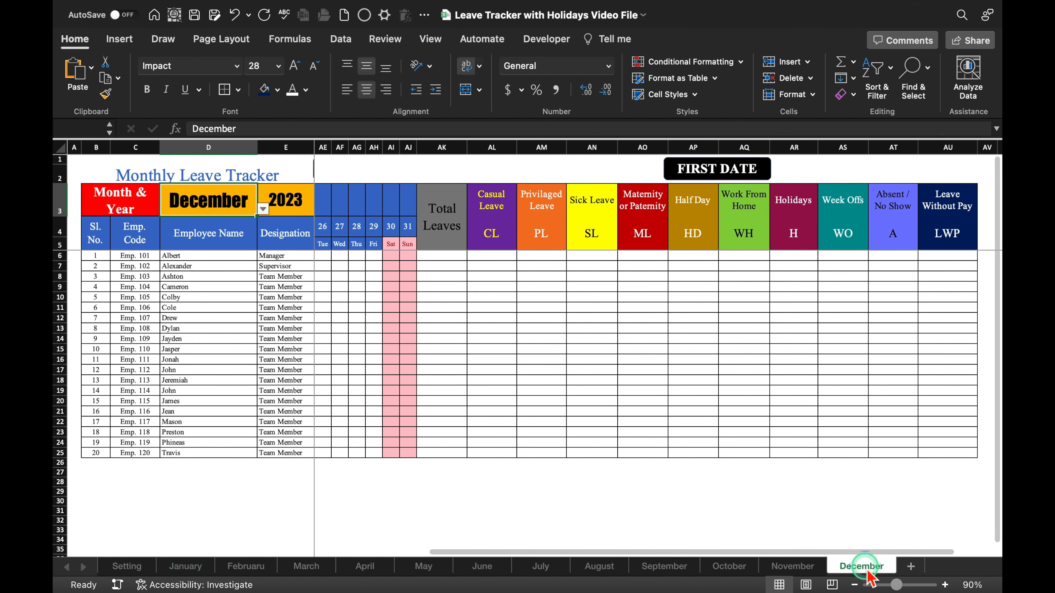
{"action": "right_click", "coordinate": [868, 576]}
{"action": "left_click", "coordinate": [829, 449]}
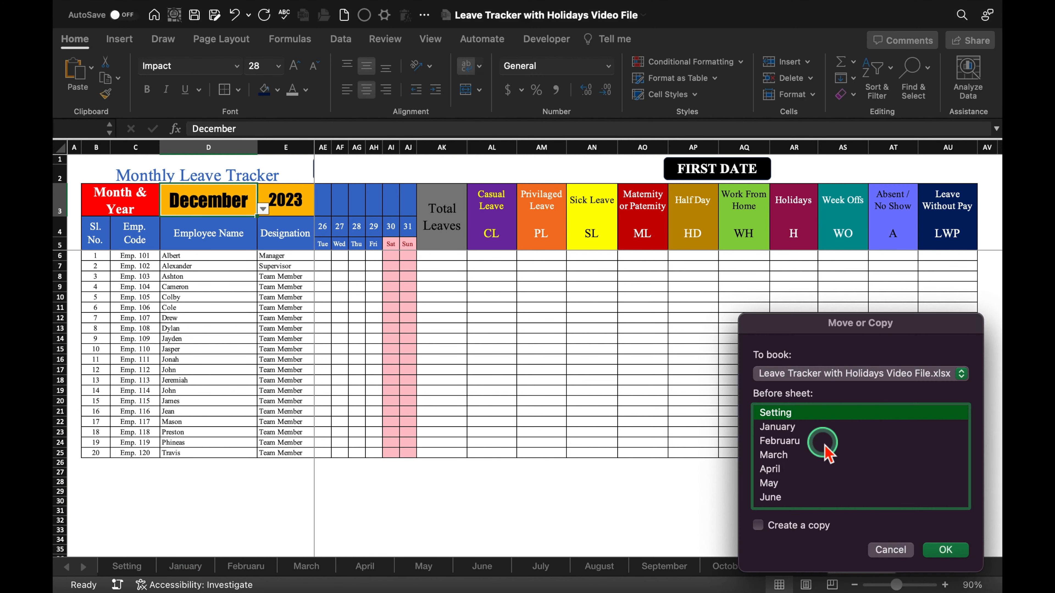
{"action": "left_click_drag", "start_coordinate": [883, 330], "coordinate": [823, 279]}
{"action": "left_click_drag", "start_coordinate": [730, 436], "coordinate": [730, 453]}
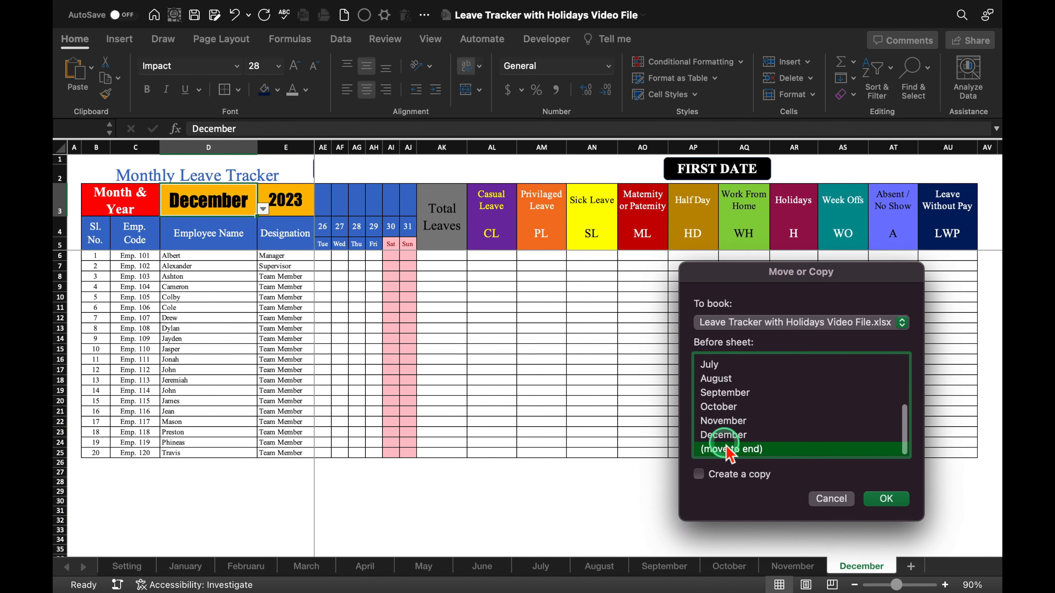
{"action": "left_click", "coordinate": [701, 474]}
{"action": "left_click", "coordinate": [886, 499]}
Step: Rename the copied December sheet as Annual
{"action": "left_click", "coordinate": [886, 569]}
{"action": "double_click", "coordinate": [886, 570]}
{"action": "type", "text": "Annual"}
{"action": "left_click", "coordinate": [890, 536]}
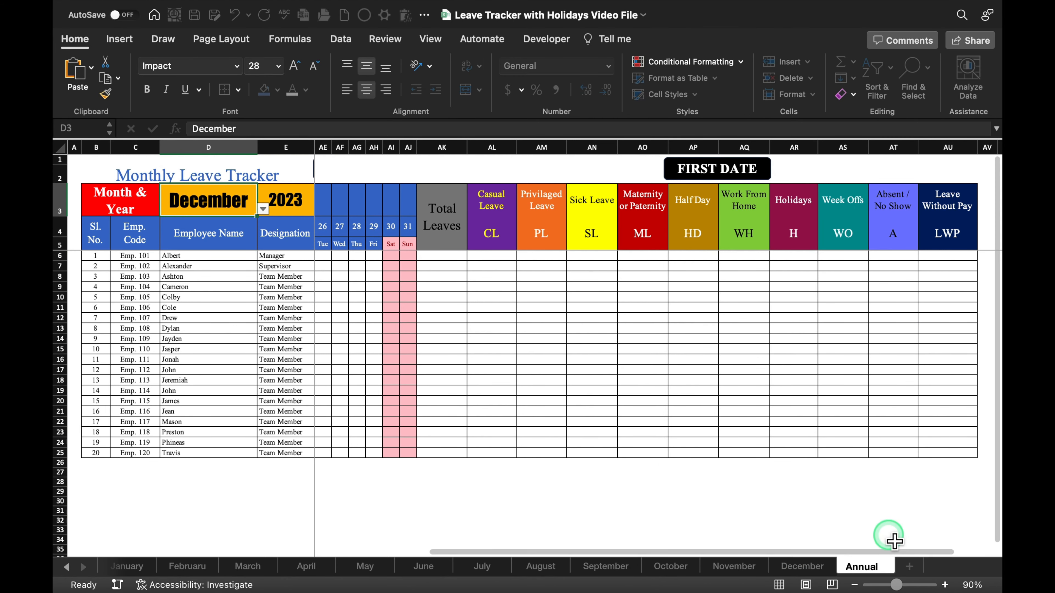
Step: Follow the FIRST DATE link and delete the SUMMARY shape and the daily date columns F:AJ
{"action": "left_click", "coordinate": [717, 168]}
{"action": "left_click", "coordinate": [357, 171]}
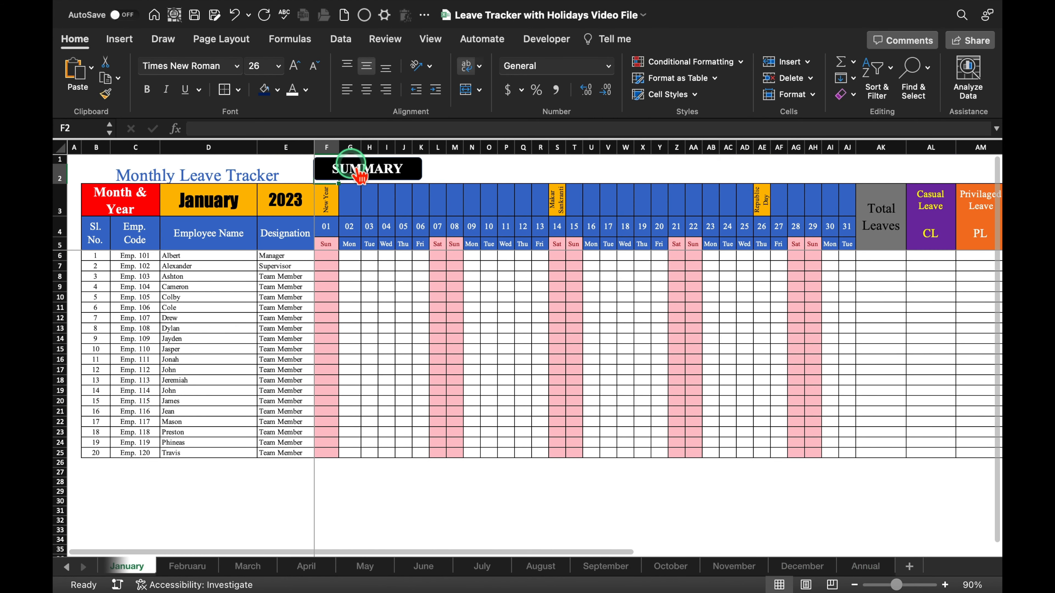
{"action": "left_click", "coordinate": [415, 172]}
{"action": "left_click_drag", "start_coordinate": [401, 175], "coordinate": [853, 179]}
{"action": "right_click", "coordinate": [824, 156]}
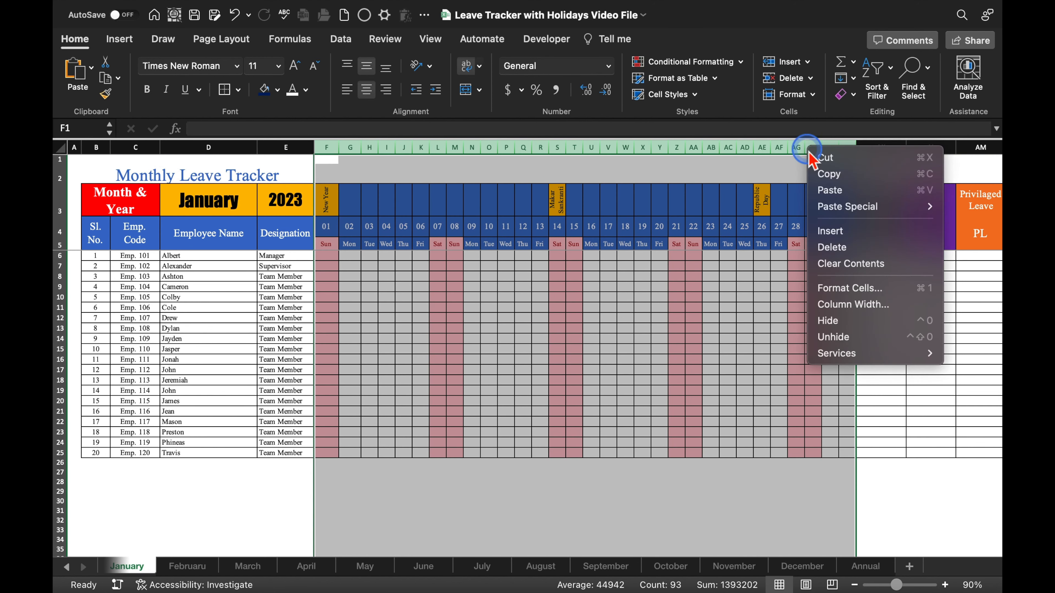
{"action": "left_click", "coordinate": [844, 249]}
Step: Clear the leave count formulas in G6:P25 under the leave type headings
{"action": "left_click_drag", "start_coordinate": [389, 256], "coordinate": [858, 459]}
{"action": "key", "text": "Delete"}
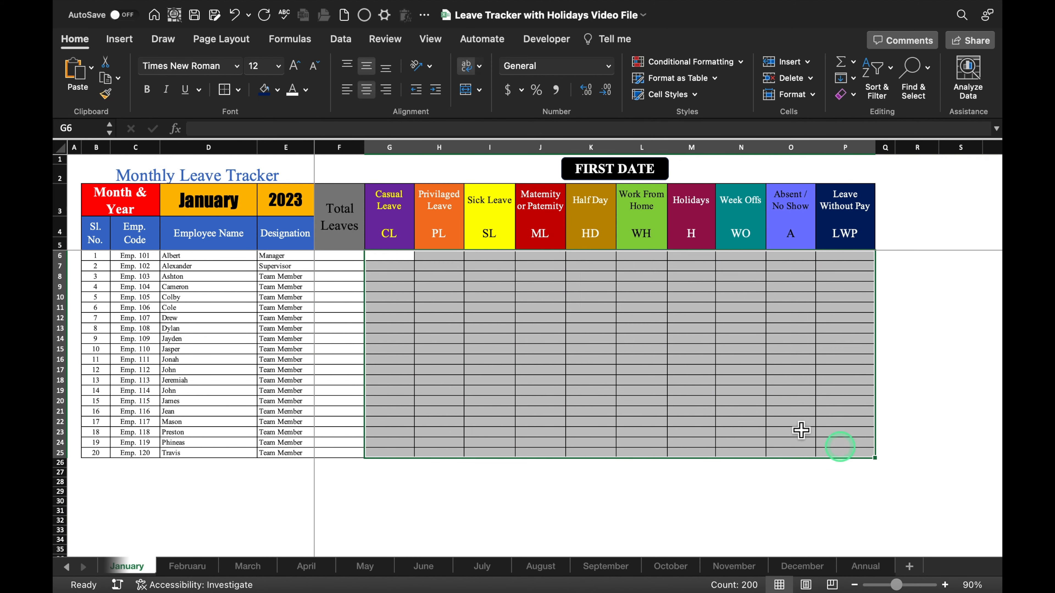
Step: Delete the FIRST DATE shape above the leave type headings
{"action": "right_click", "coordinate": [643, 166]}
{"action": "key", "text": "Escape"}
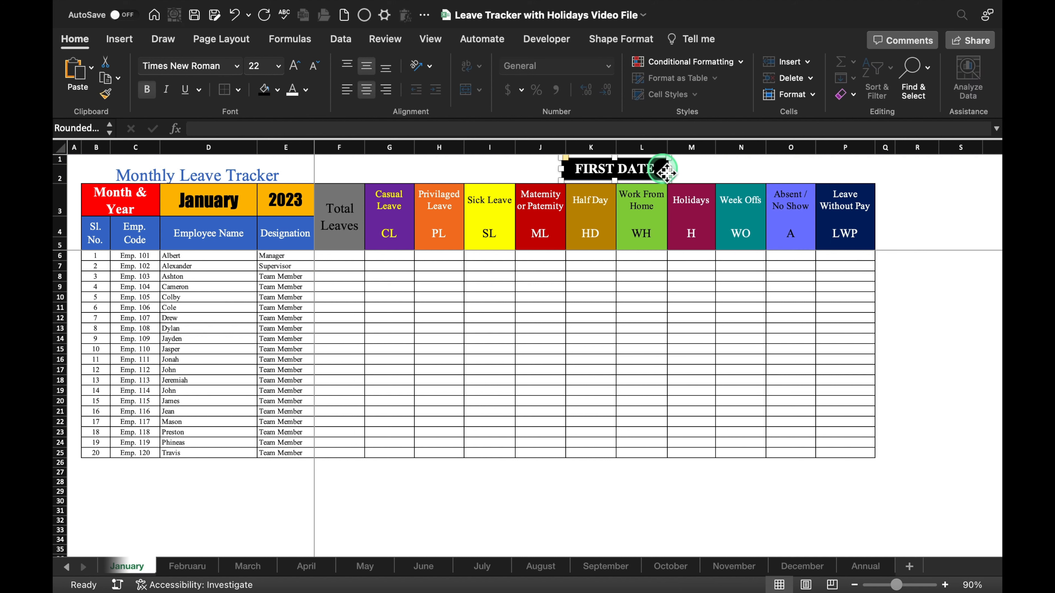
{"action": "key", "text": "Delete"}
Step: Clear the month and year header cells in row 3 and the Monthly Leave Tracker title above them
{"action": "left_click", "coordinate": [125, 203]}
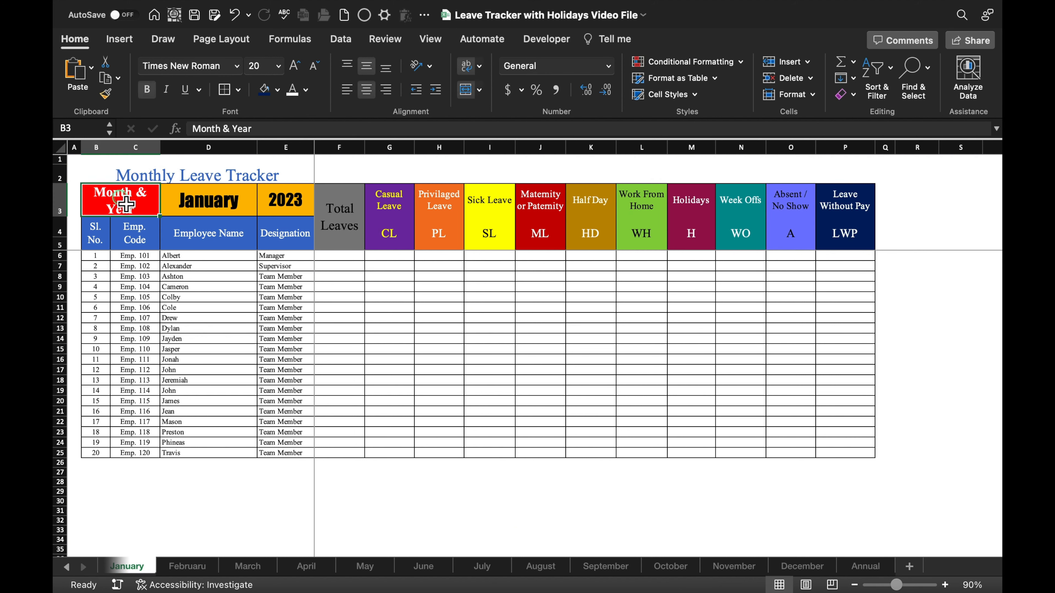
{"action": "left_click_drag", "start_coordinate": [129, 203], "coordinate": [279, 211]}
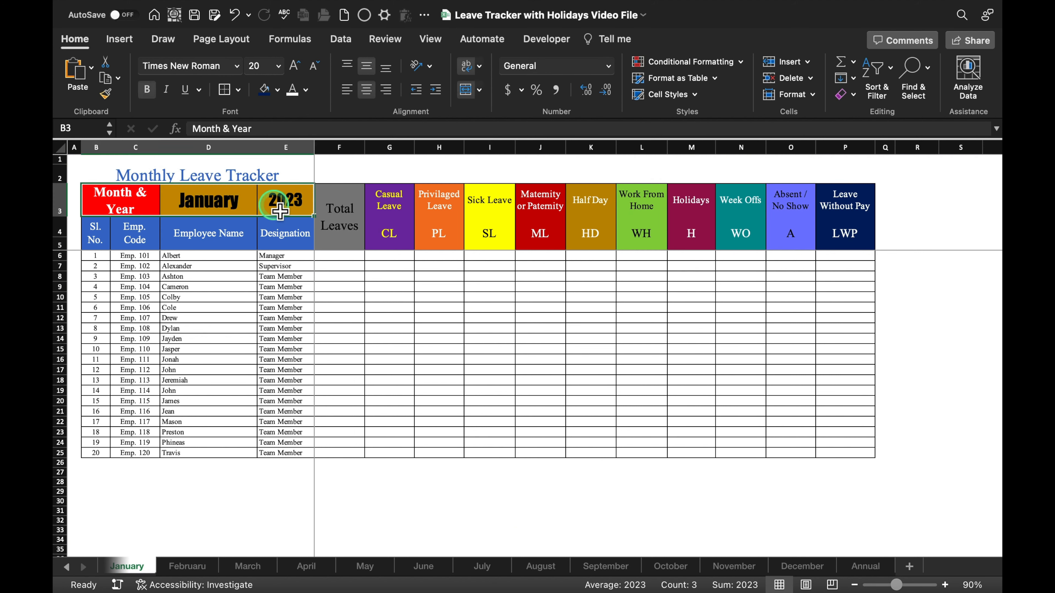
{"action": "key", "text": "Delete"}
{"action": "key", "text": "Up"}
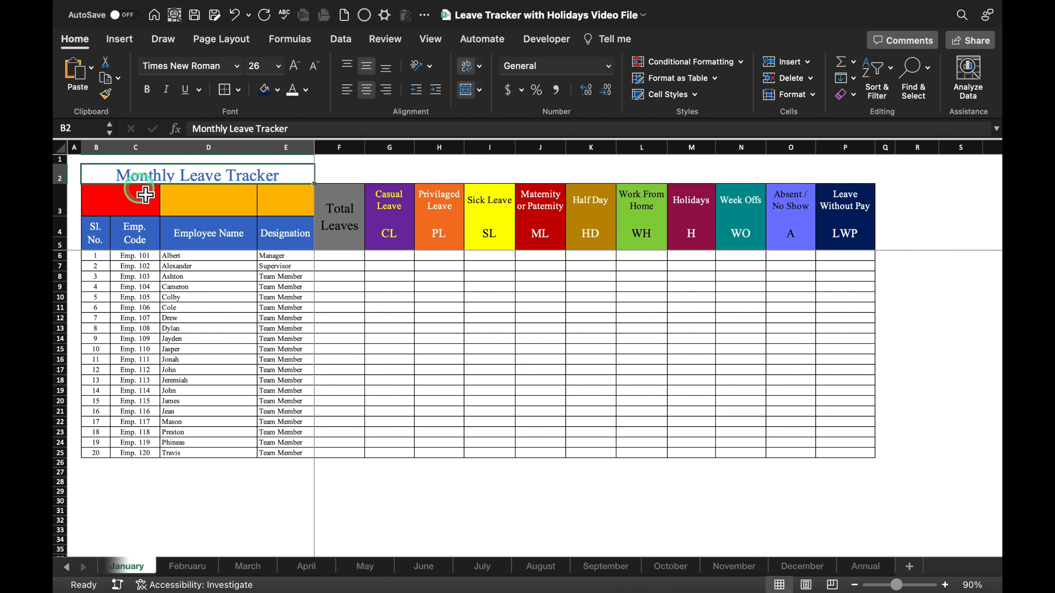
{"action": "key", "text": "Delete"}
Step: Merge B3:E3 into one cell and enter the title Annual Leave Tracker in it
{"action": "left_click_drag", "start_coordinate": [145, 194], "coordinate": [282, 201]}
{"action": "left_click", "coordinate": [466, 89]}
{"action": "left_click", "coordinate": [218, 203]}
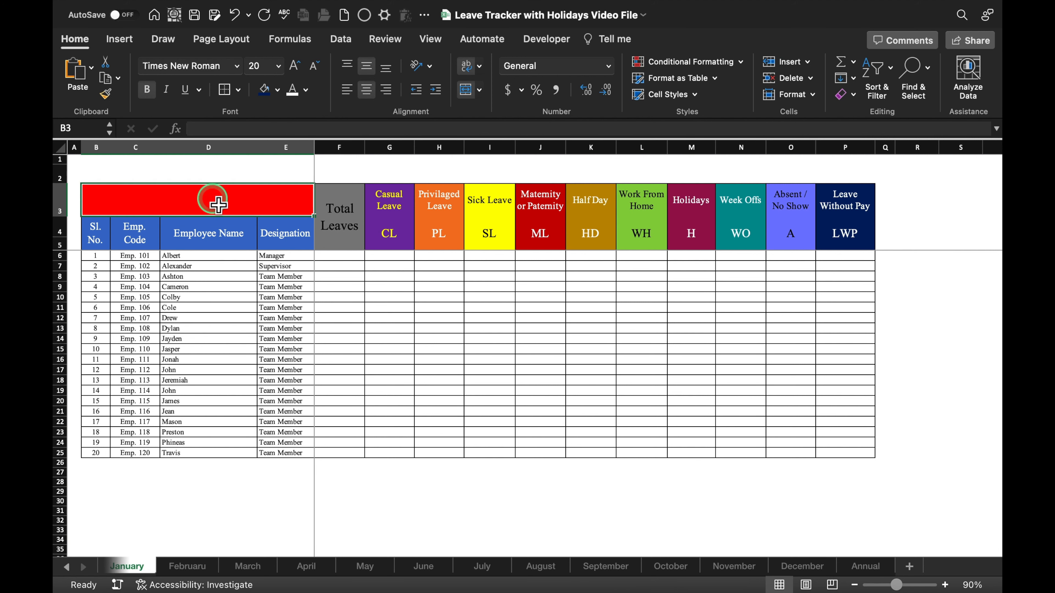
{"action": "type", "text": "Annual Lea"}
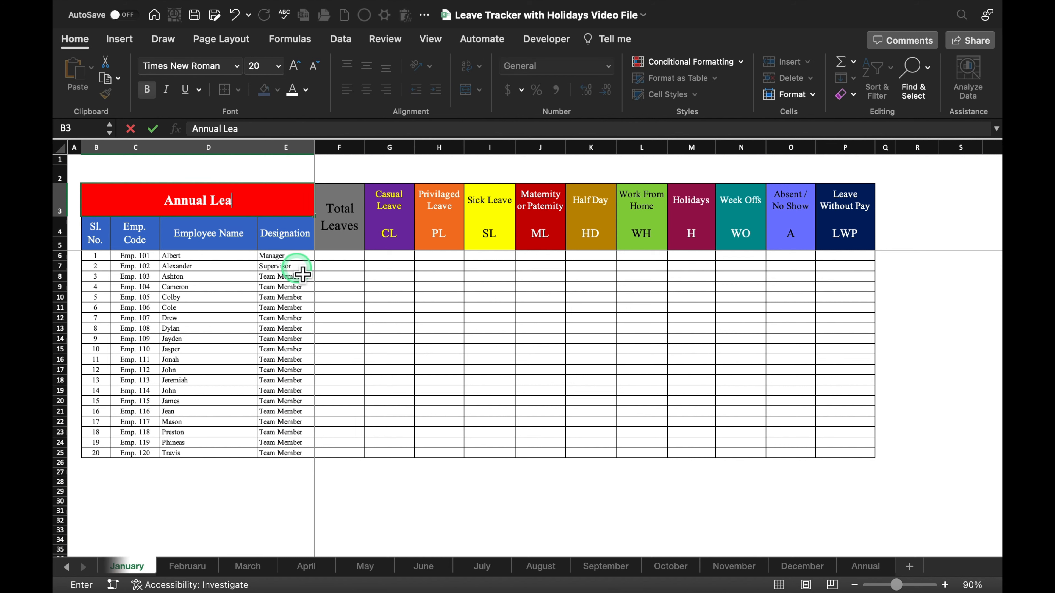
{"action": "type", "text": "ve Tracker"}
{"action": "left_click", "coordinate": [399, 331]}
Step: Enlarge the Annual Leave Tracker title to font size 26
{"action": "left_click", "coordinate": [270, 202]}
{"action": "left_click", "coordinate": [293, 68]}
{"action": "left_click", "coordinate": [293, 67]}
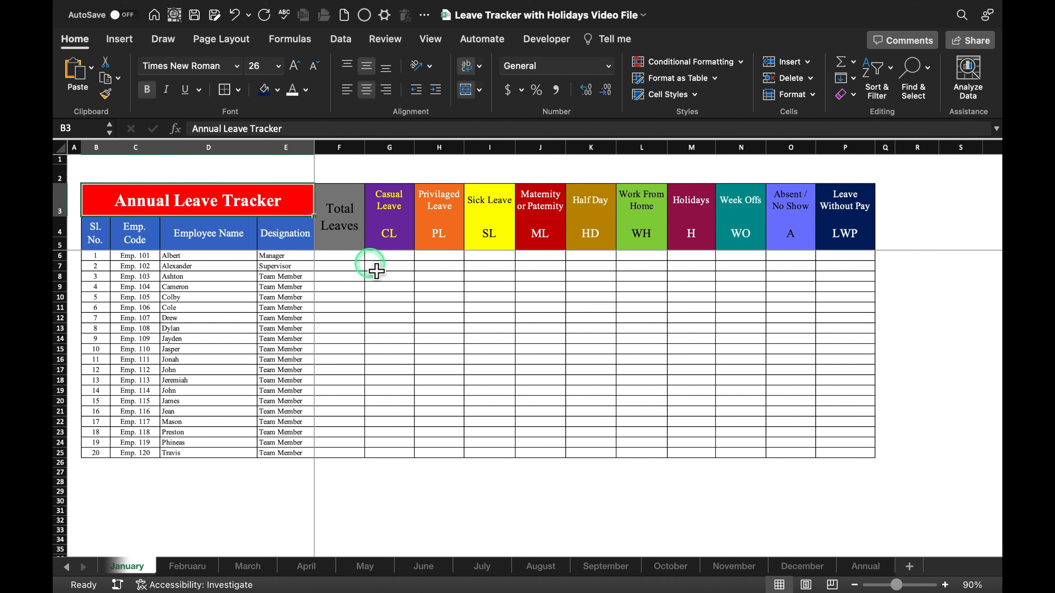
{"action": "left_click", "coordinate": [401, 287]}
Step: Insert two new columns between the Designation and Total Leaves columns
{"action": "left_click", "coordinate": [339, 147]}
{"action": "right_click", "coordinate": [345, 148]}
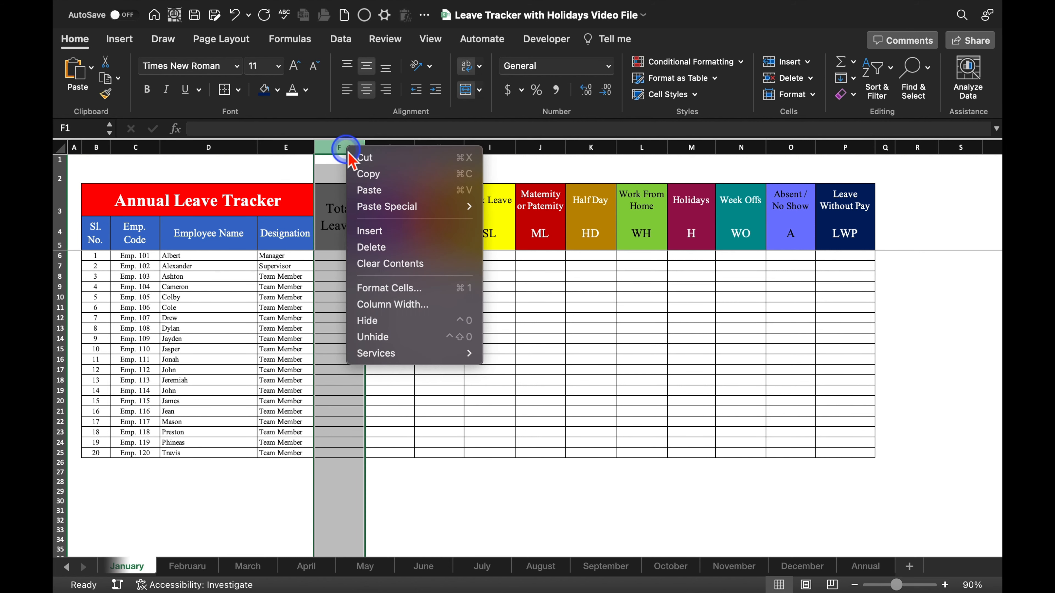
{"action": "left_click", "coordinate": [399, 231]}
{"action": "left_click", "coordinate": [353, 148]}
{"action": "right_click", "coordinate": [352, 148]}
{"action": "left_click", "coordinate": [374, 229]}
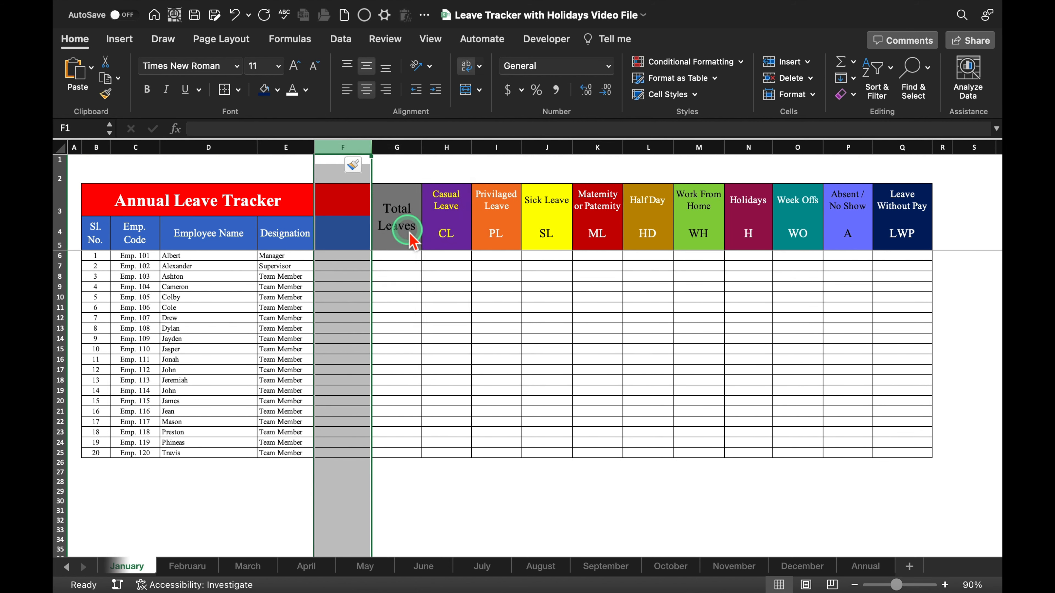
Step: Merge the header cells F3:F5 and G3:G5 of the two new columns
{"action": "left_click", "coordinate": [353, 243]}
{"action": "left_click", "coordinate": [465, 89]}
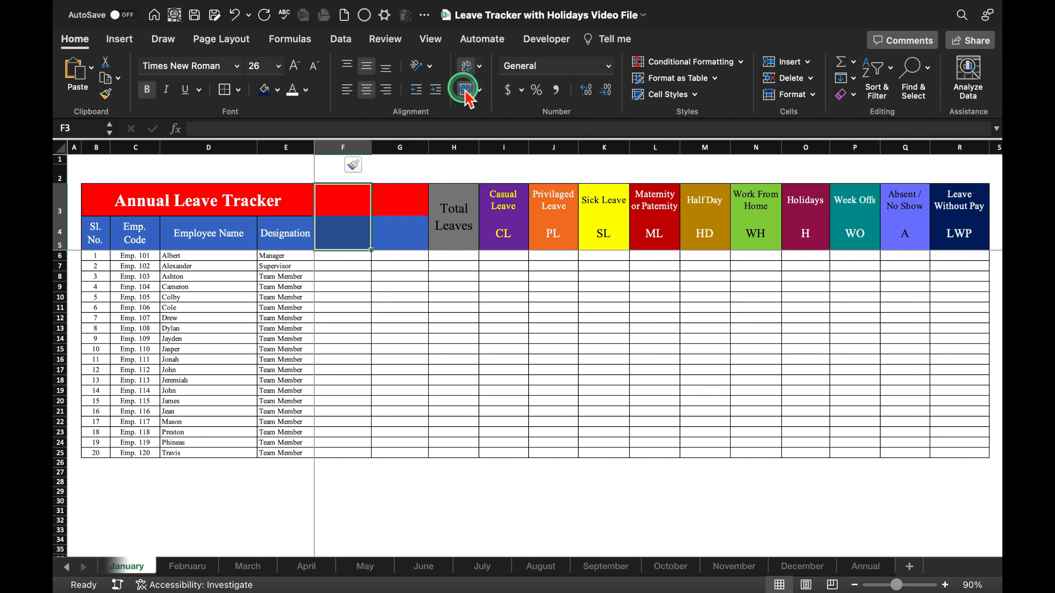
{"action": "left_click_drag", "start_coordinate": [371, 250], "coordinate": [422, 263]}
{"action": "left_click", "coordinate": [357, 218]}
{"action": "left_click", "coordinate": [407, 217]}
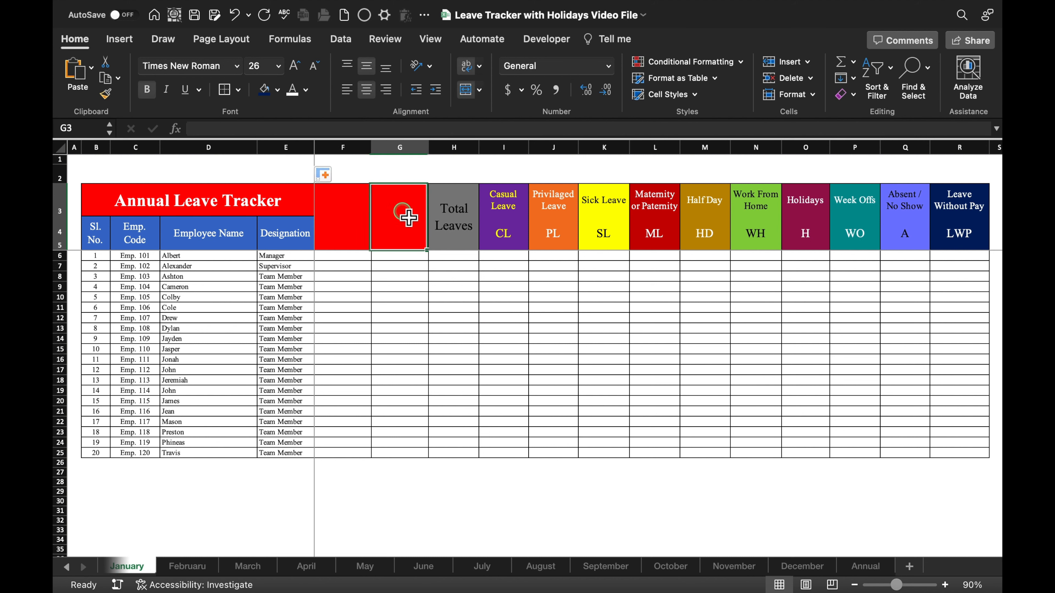
{"action": "left_click", "coordinate": [349, 215]}
{"action": "left_click", "coordinate": [409, 219]}
Step: Enter the heading Total Allowed Leaves in F3 and reduce the font size of both new header cells by three steps
{"action": "left_click", "coordinate": [362, 218]}
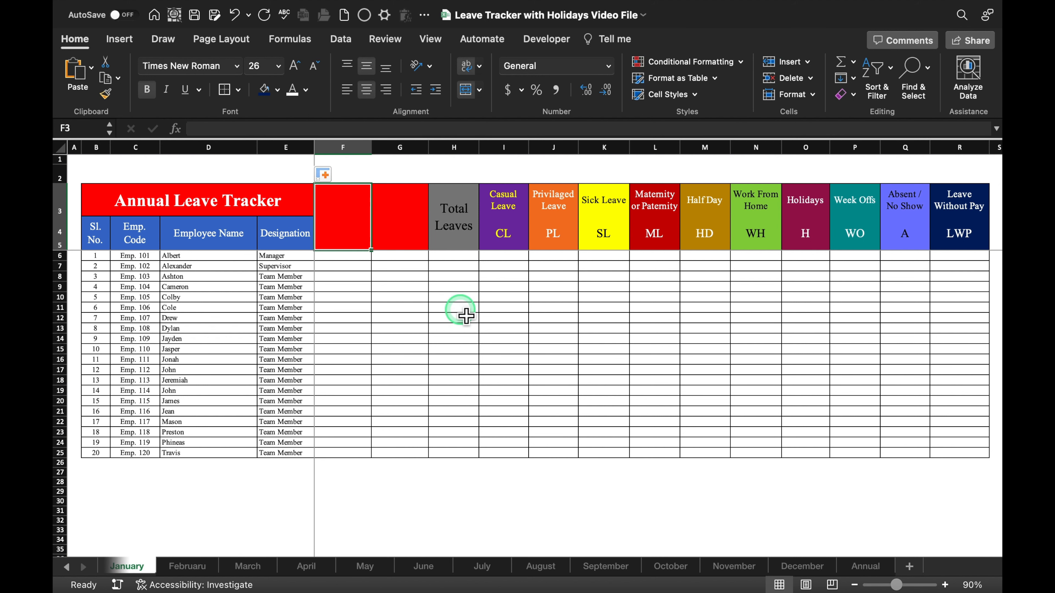
{"action": "type", "text": "Total Allowed Leaves"}
{"action": "key", "text": "Return"}
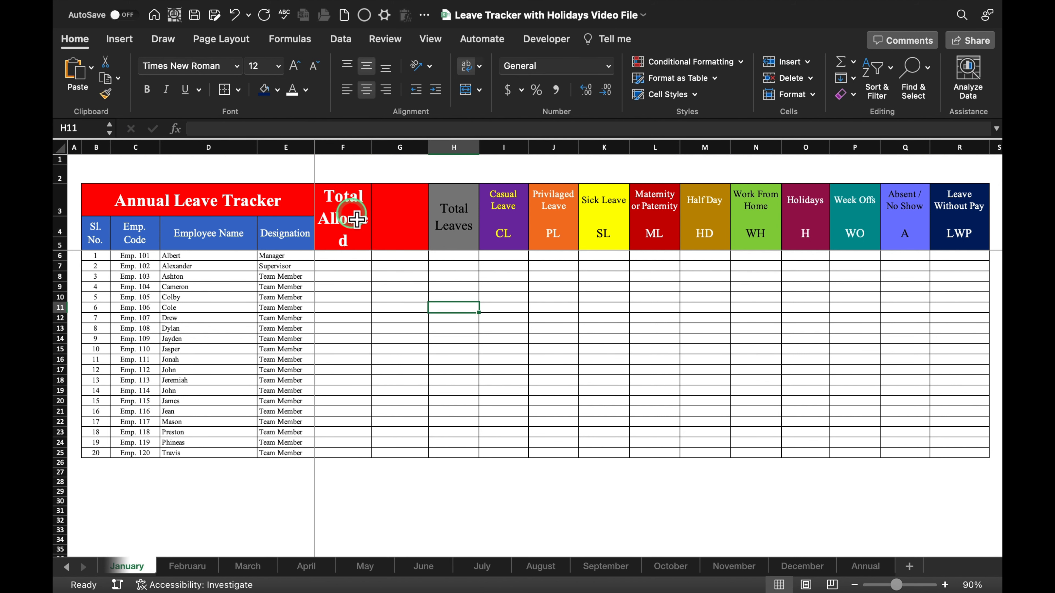
{"action": "left_click_drag", "start_coordinate": [345, 216], "coordinate": [405, 219]}
{"action": "left_click", "coordinate": [315, 65]}
{"action": "left_click", "coordinate": [314, 65]}
{"action": "left_click", "coordinate": [314, 65]}
Step: Enter the heading Leave Balance in the merged header cell of column G
{"action": "left_click", "coordinate": [402, 225]}
{"action": "type", "text": "Leave Balance"}
{"action": "left_click", "coordinate": [452, 308]}
{"action": "left_click", "coordinate": [191, 492]}
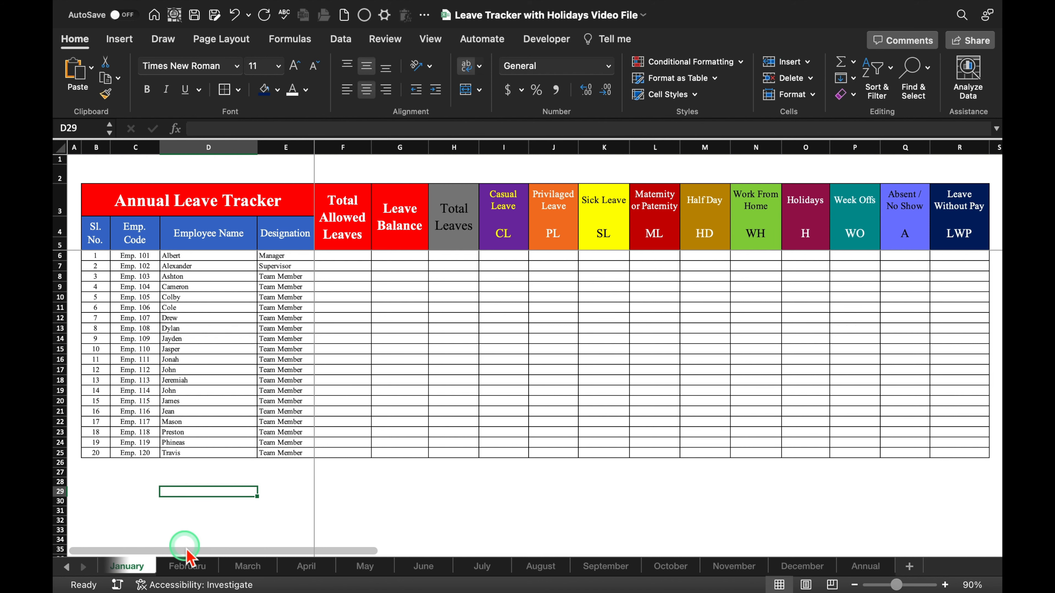
Step: Rename the edited first sheet as "Annual ." and the last sheet, the December copy, as January
{"action": "double_click", "coordinate": [127, 566]}
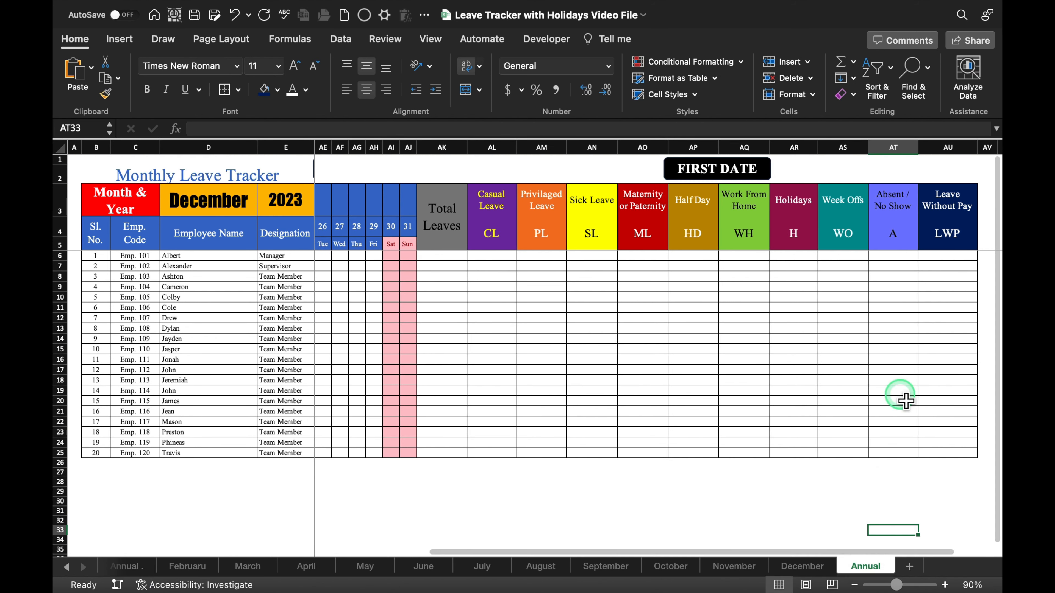
{"action": "double_click", "coordinate": [871, 567]}
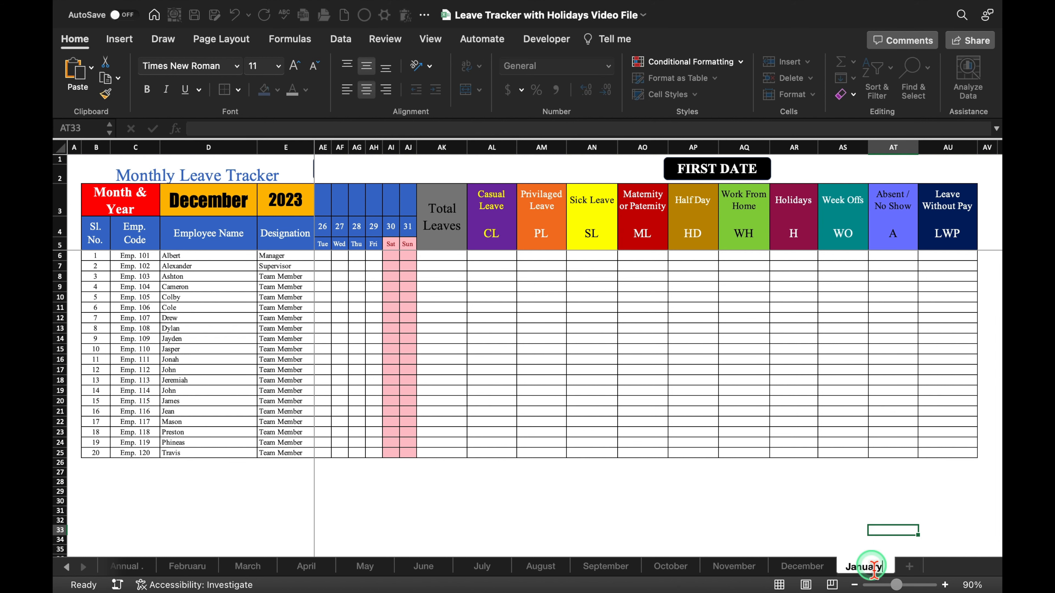
{"action": "left_click", "coordinate": [827, 509]}
Step: Set the month in D3 of the new January sheet to January
{"action": "left_click", "coordinate": [208, 200]}
{"action": "left_click", "coordinate": [263, 209]}
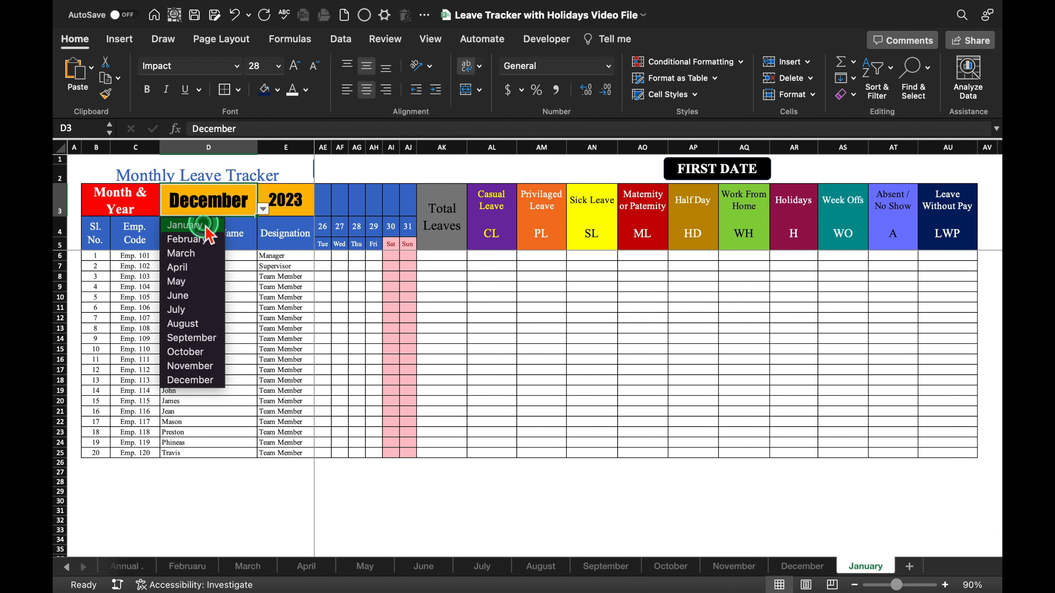
{"action": "left_click", "coordinate": [185, 225]}
Step: Move the January sheet in front of February and the "Annual ." sheet to the end of the workbook
{"action": "left_click", "coordinate": [865, 566]}
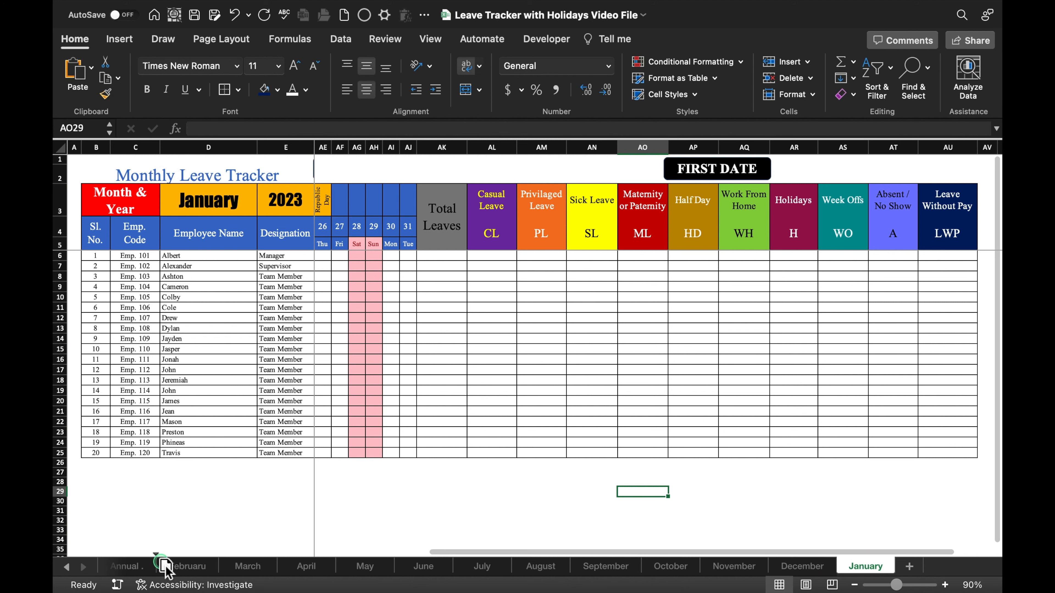
{"action": "left_click_drag", "start_coordinate": [165, 570], "coordinate": [166, 568]}
{"action": "left_click", "coordinate": [125, 566]}
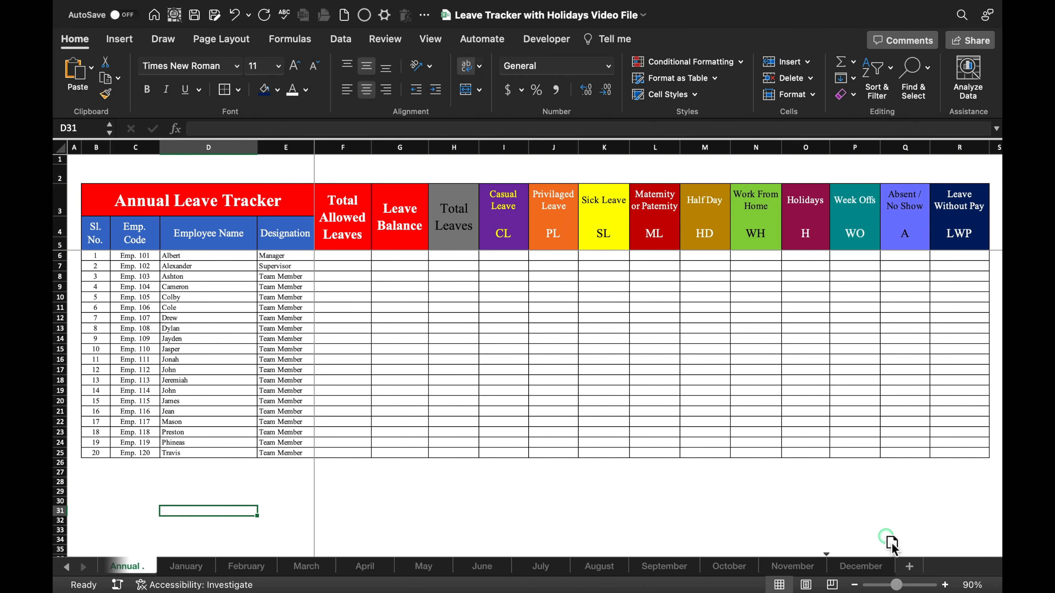
{"action": "left_click_drag", "start_coordinate": [902, 574], "coordinate": [901, 573]}
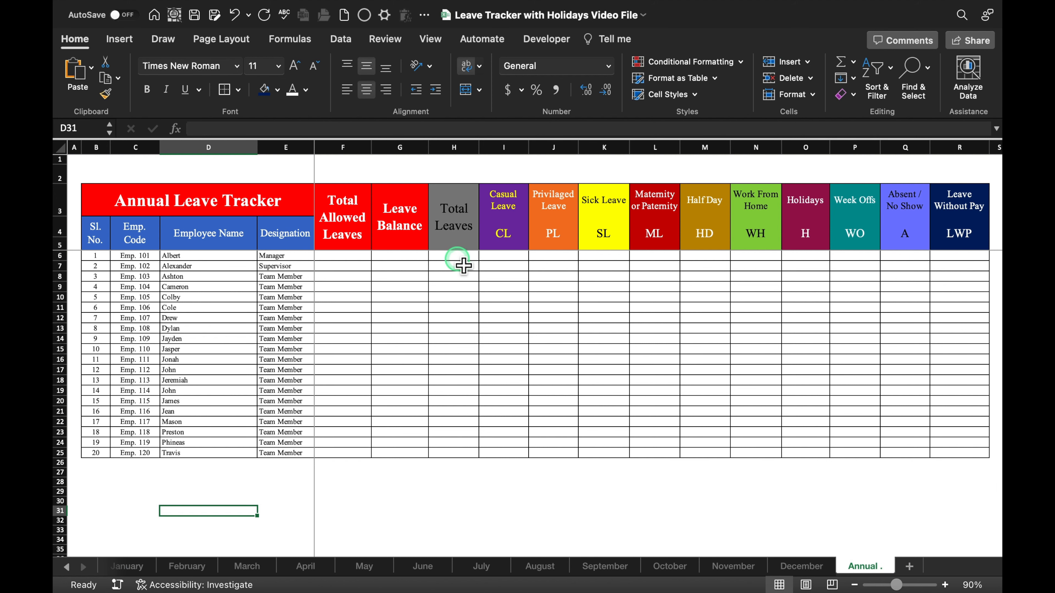
Step: Start a formula in H6 under Total Leaves that adds AK6 of the January and February sheets
{"action": "left_click", "coordinate": [461, 257]}
{"action": "type", "text": "="}
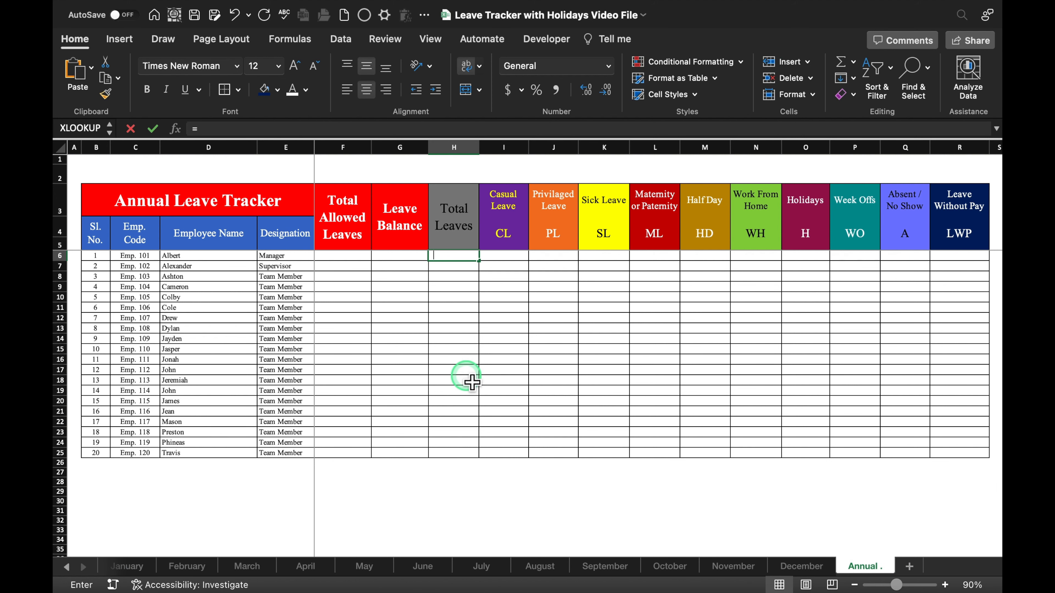
{"action": "left_click", "coordinate": [134, 566]}
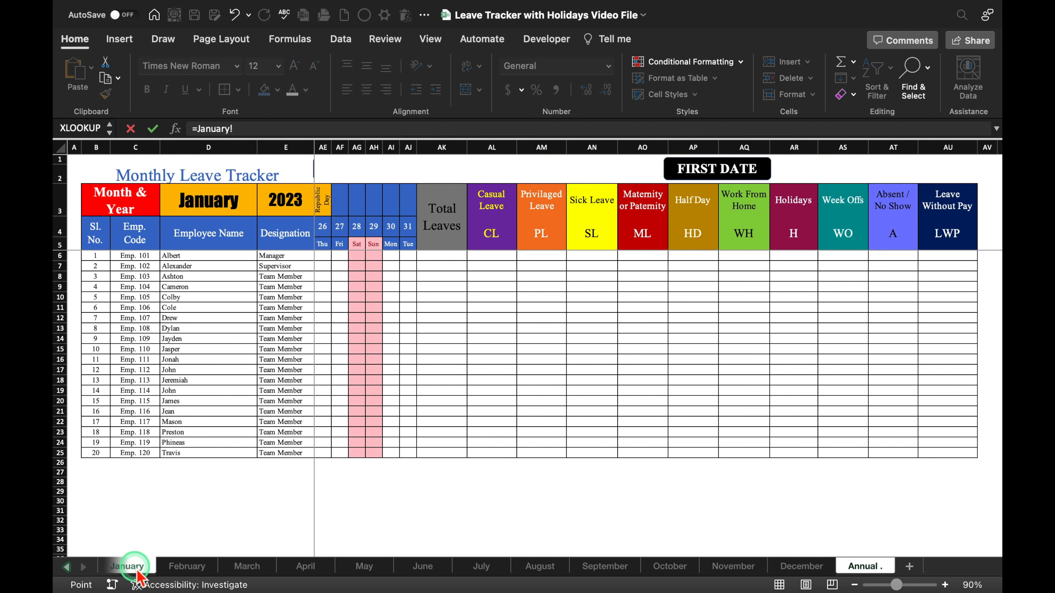
{"action": "left_click", "coordinate": [452, 261]}
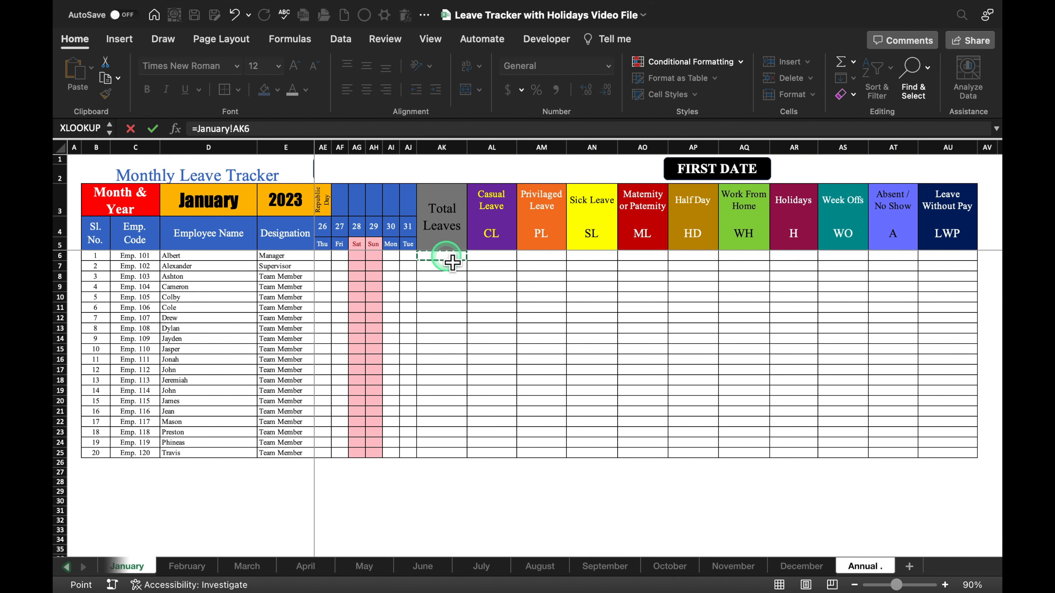
{"action": "left_click", "coordinate": [479, 302]}
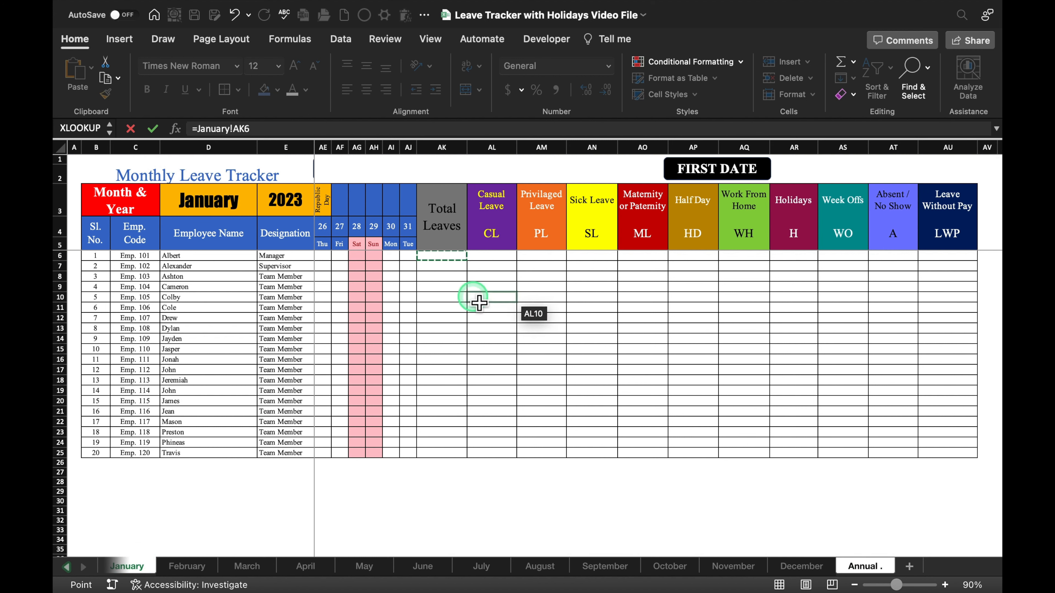
{"action": "type", "text": "+"}
{"action": "left_click", "coordinate": [206, 566]}
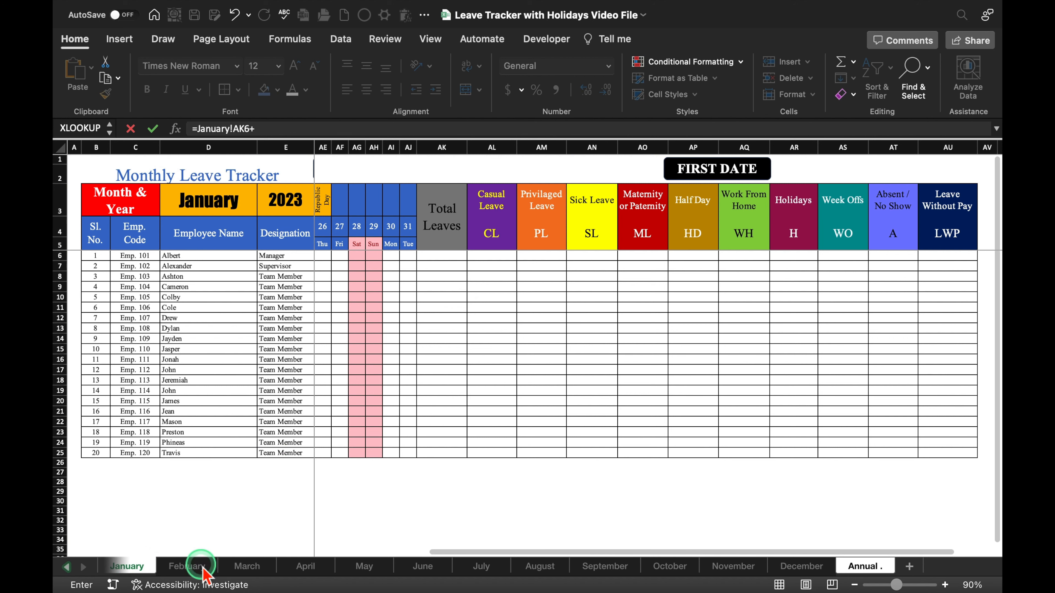
{"action": "left_click", "coordinate": [445, 257]}
{"action": "type", "text": "+"}
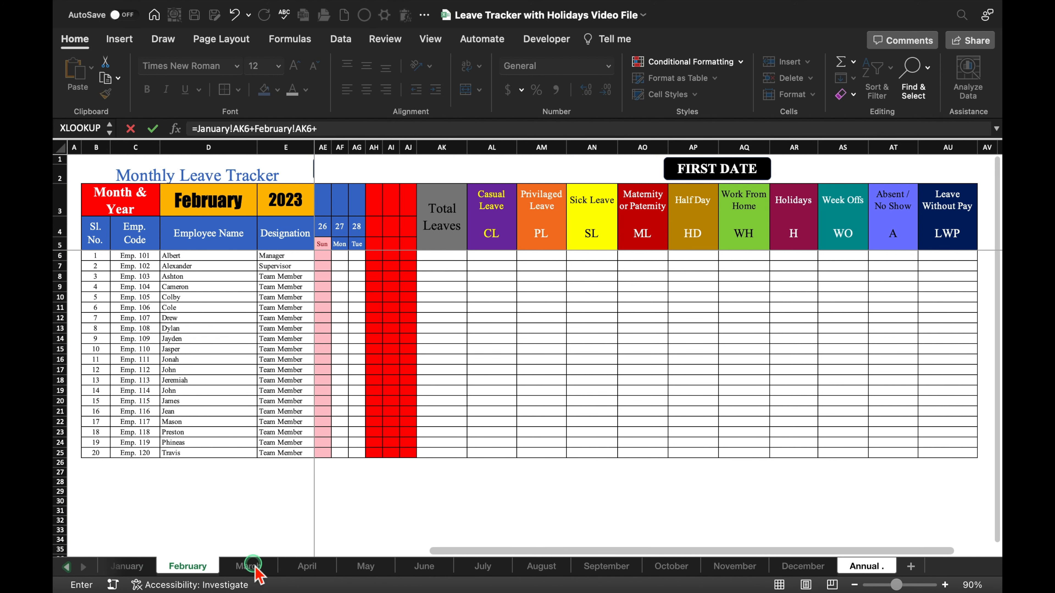
Step: Extend the H6 formula with AK6 of the March, April, May and June sheets
{"action": "left_click", "coordinate": [254, 568]}
{"action": "left_click", "coordinate": [445, 256]}
{"action": "type", "text": "+"}
{"action": "left_click", "coordinate": [313, 569]}
{"action": "left_click", "coordinate": [447, 256]}
{"action": "type", "text": "+"}
{"action": "left_click", "coordinate": [363, 567]}
{"action": "left_click", "coordinate": [446, 256]}
{"action": "type", "text": "+"}
{"action": "left_click", "coordinate": [428, 568]}
{"action": "left_click", "coordinate": [446, 256]}
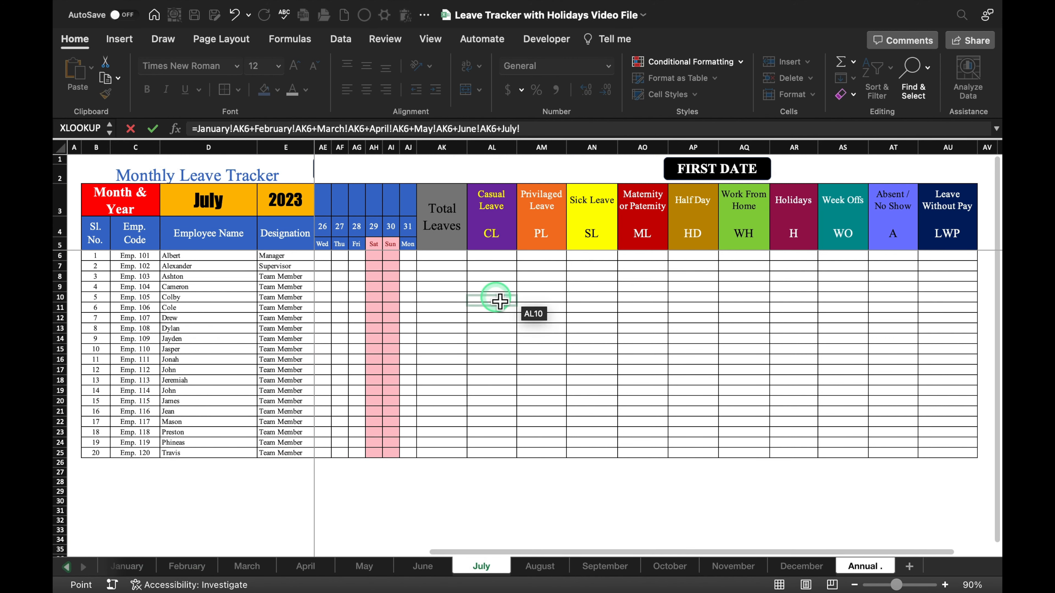
Step: Complete the H6 formula by adding AK6 of the July through December sheets
{"action": "type", "text": "+"}
{"action": "left_click", "coordinate": [605, 567]}
{"action": "left_click", "coordinate": [452, 257]}
{"action": "type", "text": "+"}
{"action": "left_click", "coordinate": [670, 567]}
{"action": "left_click", "coordinate": [441, 257]}
{"action": "type", "text": "+"}
{"action": "left_click", "coordinate": [733, 567]}
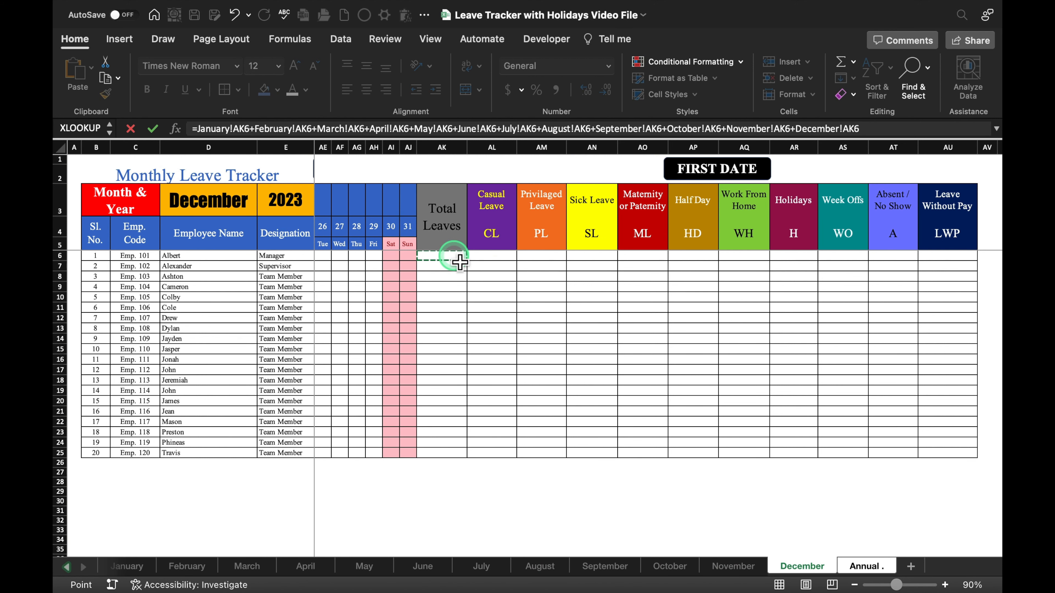
{"action": "key", "text": "Return"}
Step: Fill the H6 formula down to row 25 and across all leave type columns to column R
{"action": "left_click_drag", "start_coordinate": [485, 264], "coordinate": [484, 424]}
{"action": "left_click_drag", "start_coordinate": [483, 471], "coordinate": [479, 457]}
{"action": "left_click_drag", "start_coordinate": [479, 458], "coordinate": [974, 466]}
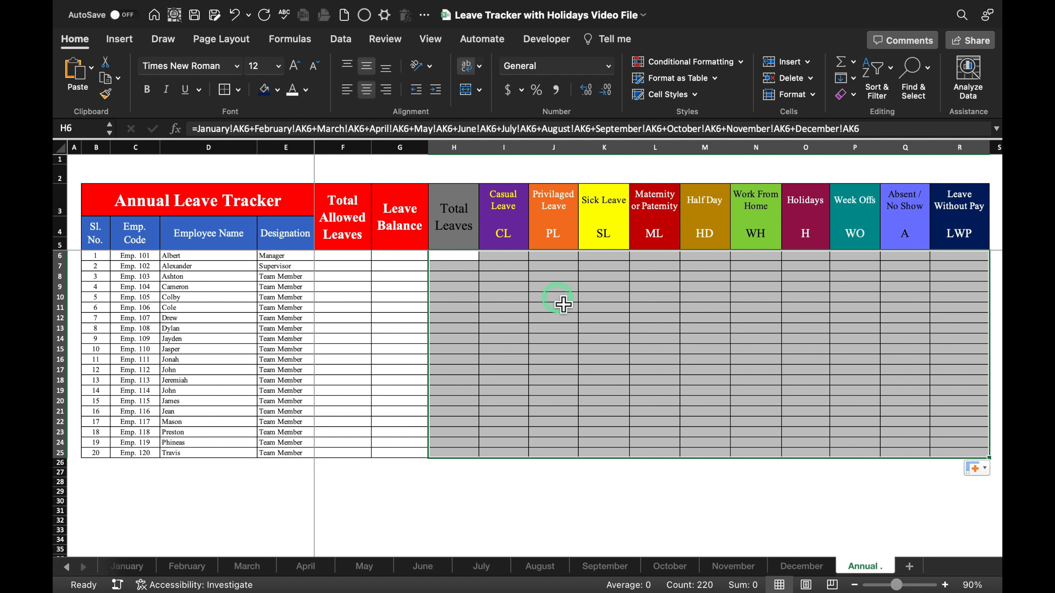
{"action": "left_click", "coordinate": [558, 298]}
{"action": "left_click", "coordinate": [662, 308]}
{"action": "left_click", "coordinate": [757, 320]}
{"action": "left_click", "coordinate": [705, 521]}
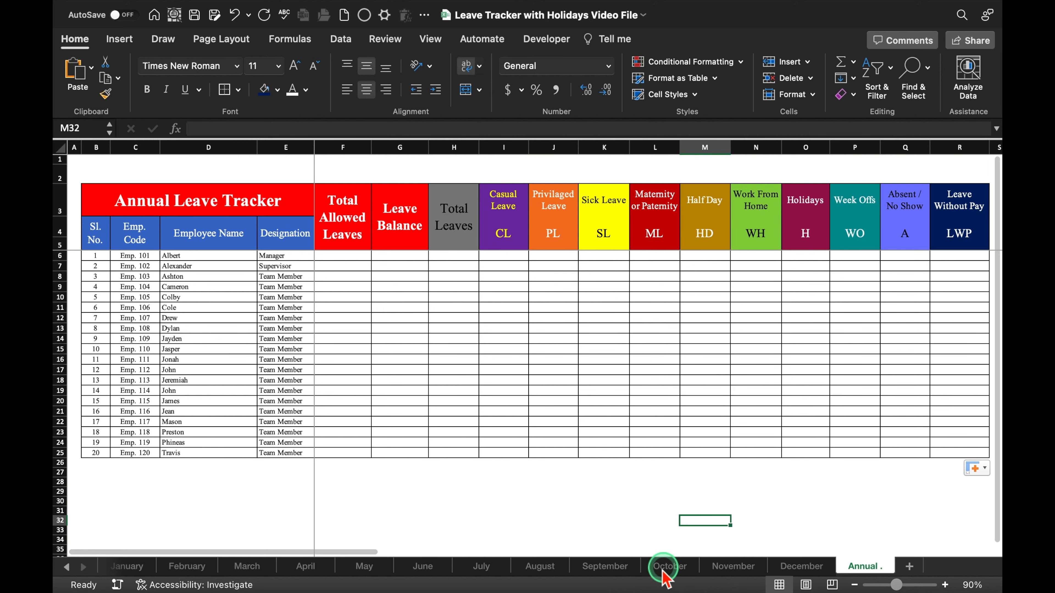
Step: On the September sheet, record an SL for the third employee and a PL for the fourth, and return to the "Annual ." sheet
{"action": "left_click", "coordinate": [611, 566]}
{"action": "left_click", "coordinate": [353, 287]}
{"action": "left_click", "coordinate": [370, 287]}
{"action": "left_click", "coordinate": [369, 322]}
{"action": "left_click", "coordinate": [484, 540]}
{"action": "left_click", "coordinate": [868, 568]}
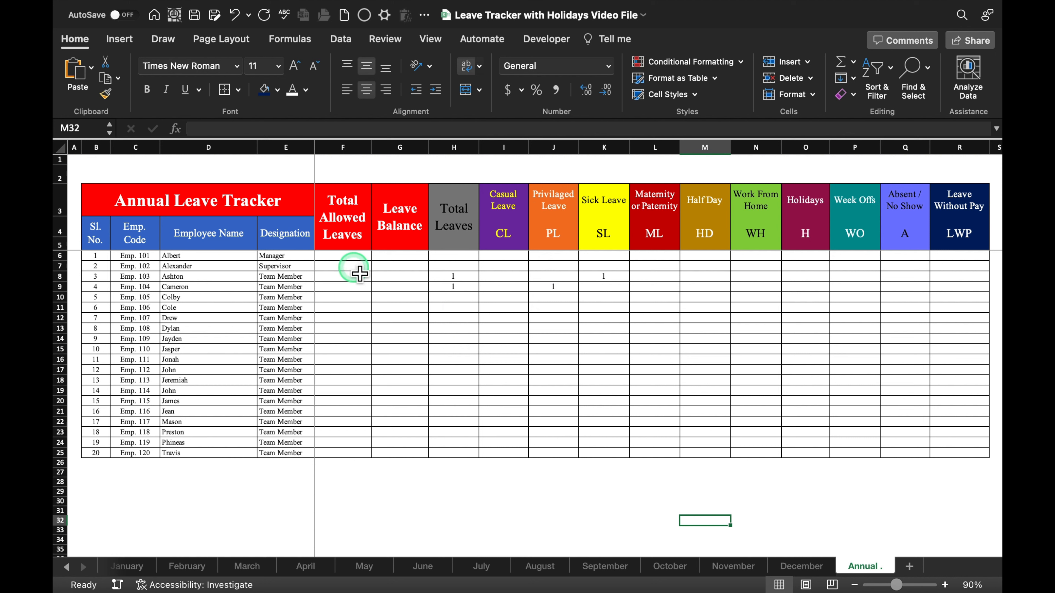
Step: Fill F6:F25 under Total Allowed Leaves with 20 and centre column F
{"action": "left_click", "coordinate": [348, 257]}
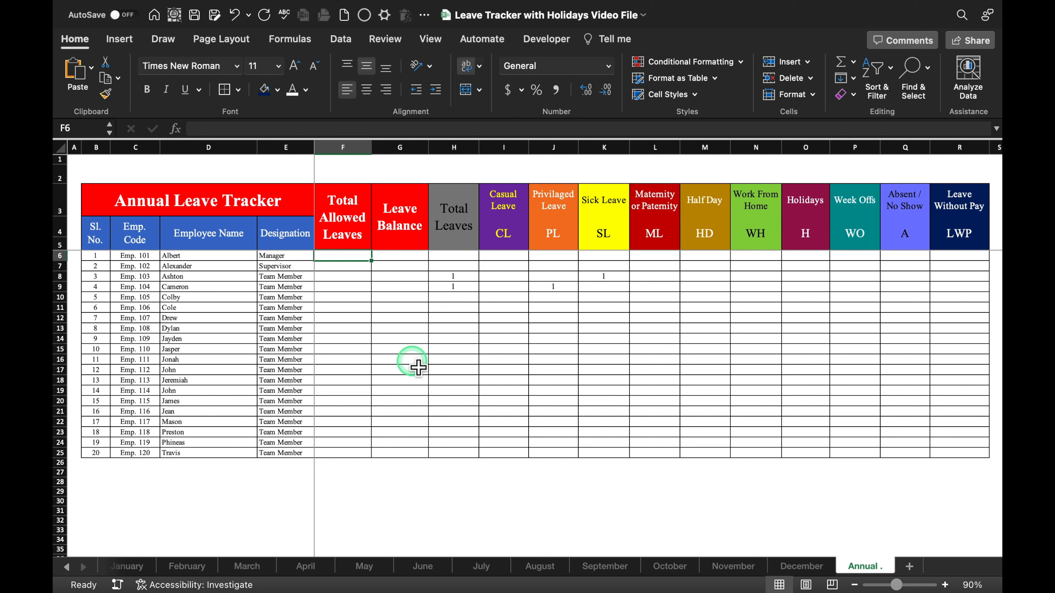
{"action": "type", "text": "20"}
{"action": "key", "text": "Return"}
{"action": "left_click", "coordinate": [343, 147]}
{"action": "left_click", "coordinate": [367, 90]}
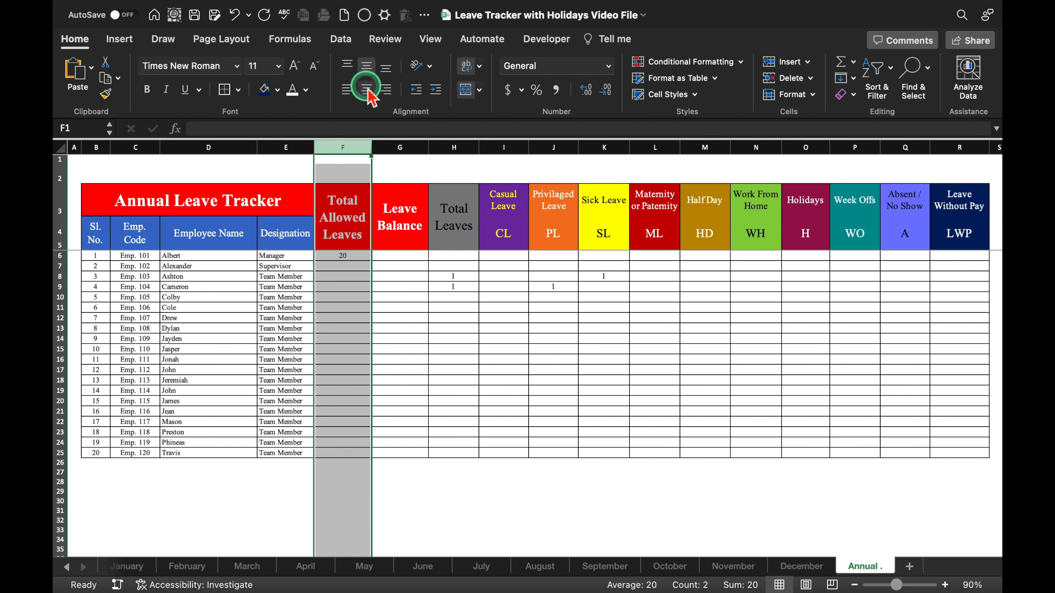
{"action": "left_click", "coordinate": [353, 256]}
{"action": "left_click_drag", "start_coordinate": [371, 260], "coordinate": [377, 460]}
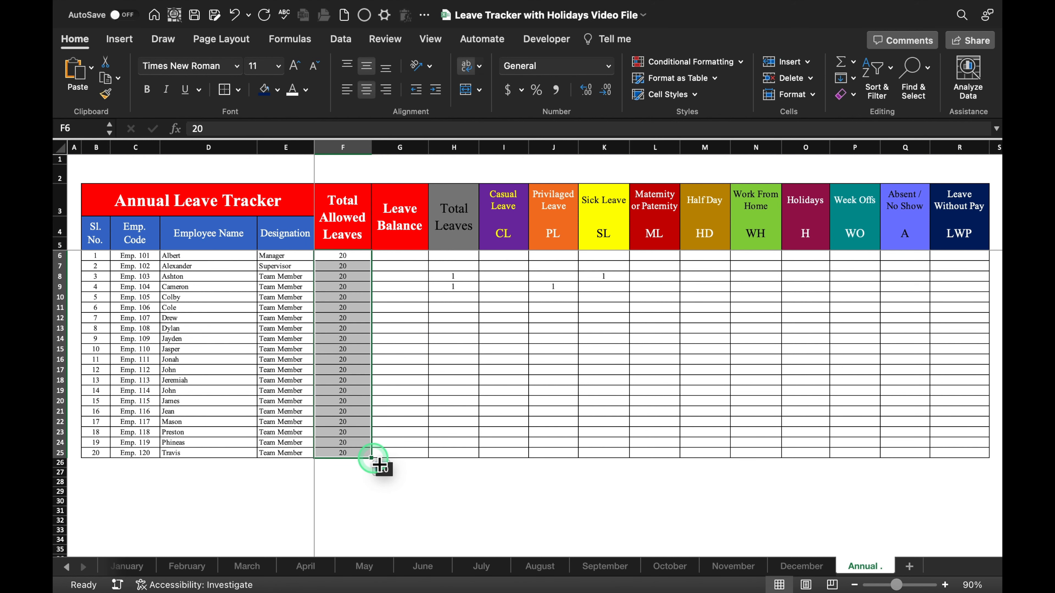
Step: Calculate Leave Balance with =F6-H6 in G6, centre it, and fill the formula down to G25
{"action": "left_click", "coordinate": [405, 258]}
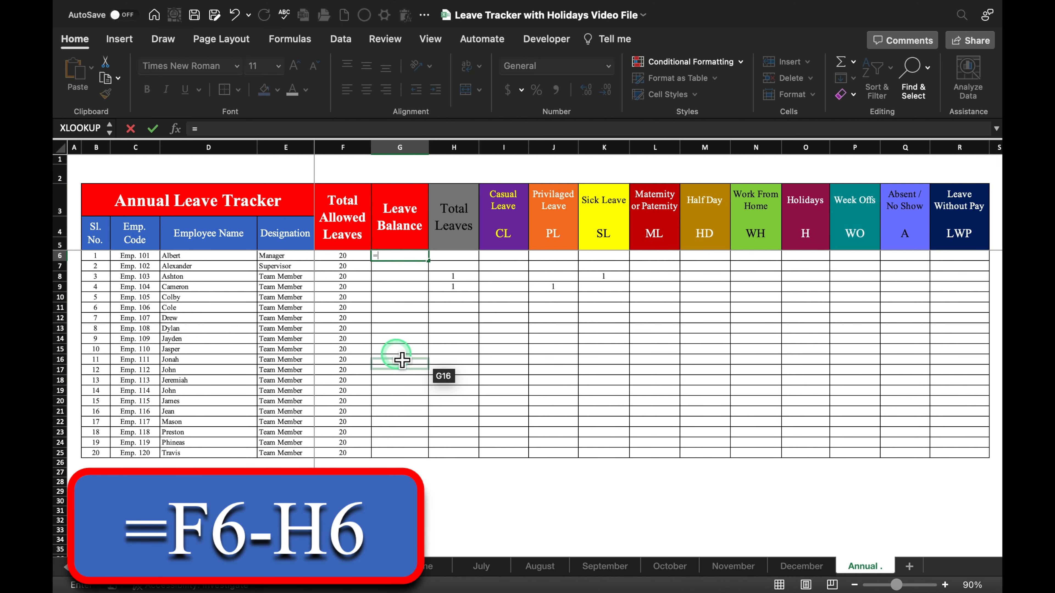
{"action": "left_click", "coordinate": [356, 259]}
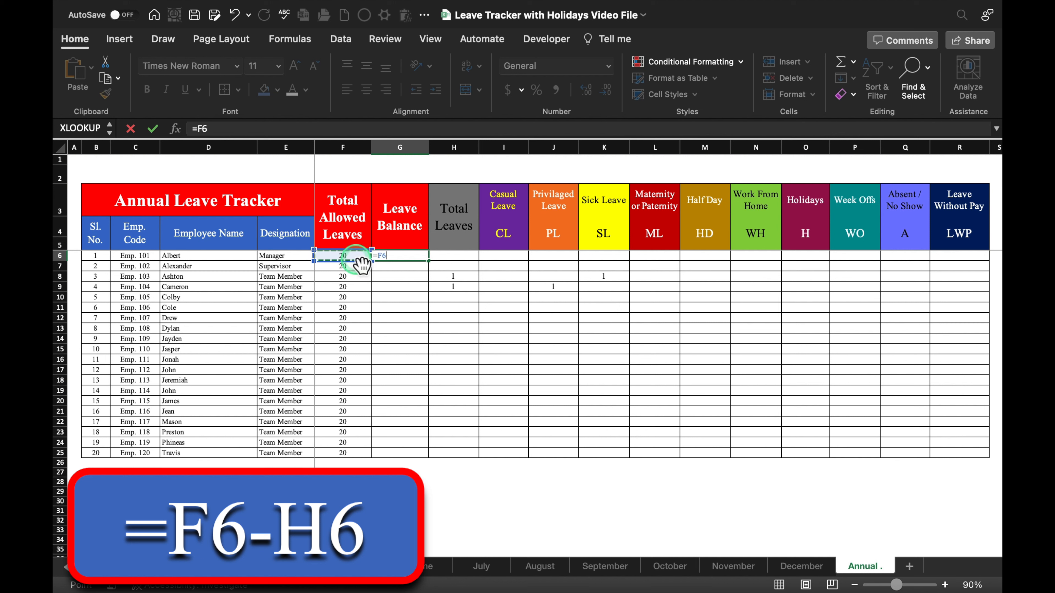
{"action": "type", "text": "-"}
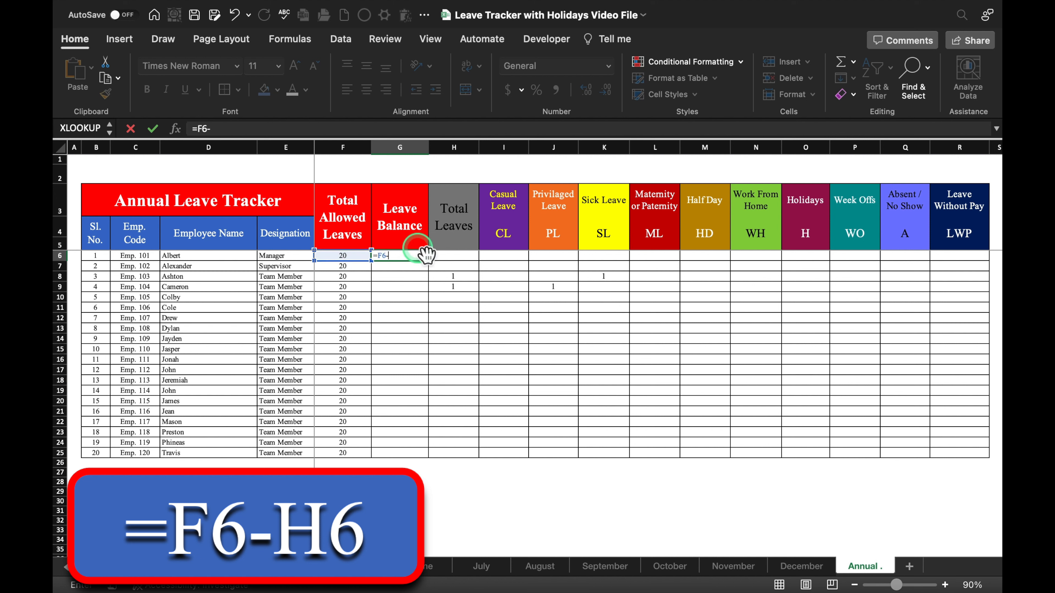
{"action": "left_click", "coordinate": [455, 256]}
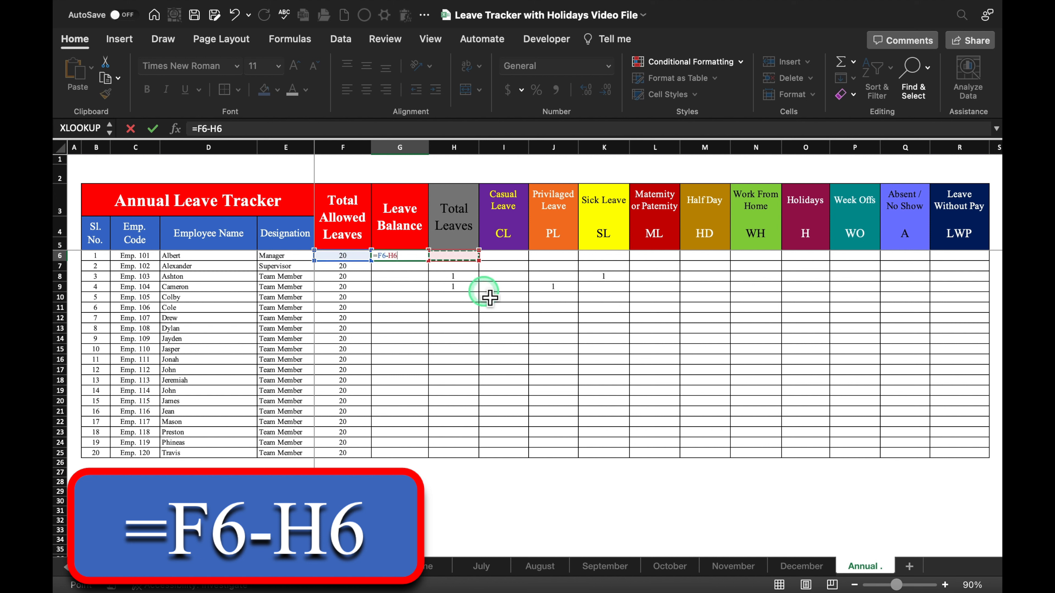
{"action": "key", "text": "Return"}
{"action": "left_click", "coordinate": [400, 256]}
{"action": "left_click", "coordinate": [368, 90]}
{"action": "left_click_drag", "start_coordinate": [428, 261], "coordinate": [429, 469]}
Step: Rename the "Total Leaves" column header in H3 as "Total Leaves Taken"
{"action": "left_click", "coordinate": [467, 213]}
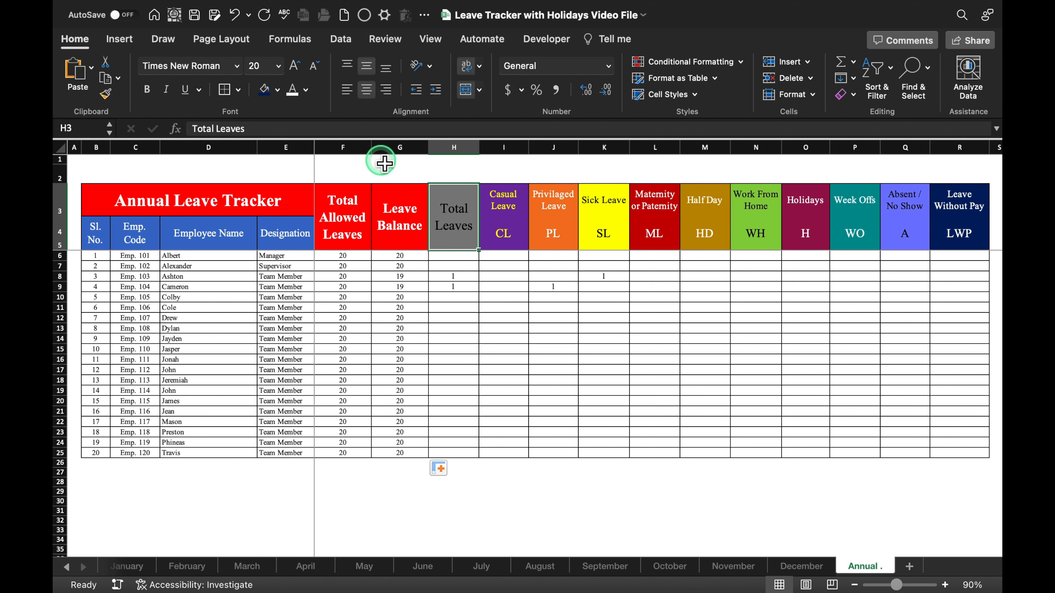
{"action": "left_click", "coordinate": [305, 129]}
{"action": "type", "text": "Taken"}
{"action": "left_click", "coordinate": [494, 318]}
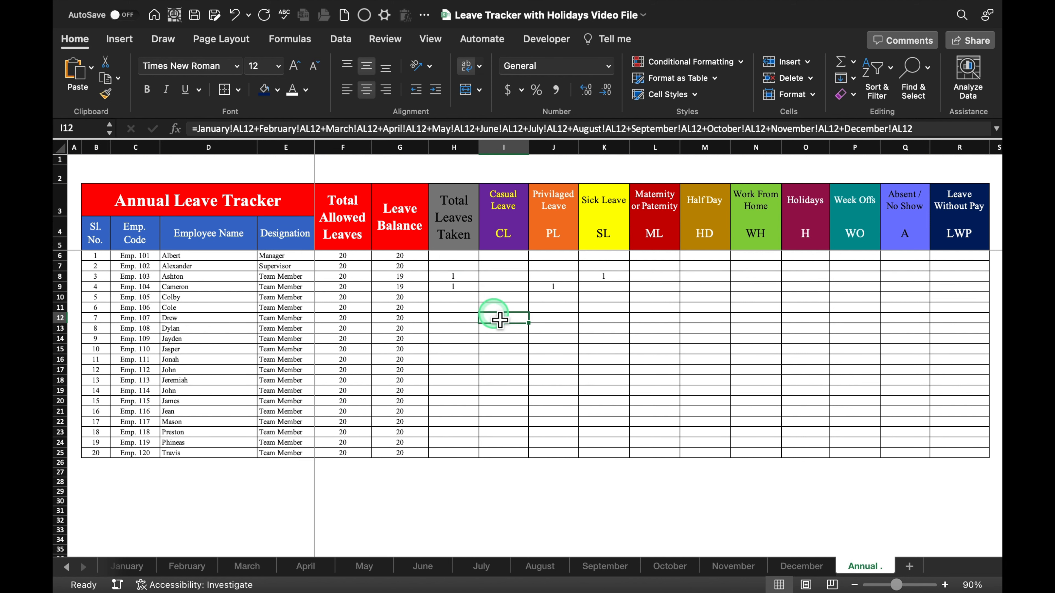
{"action": "left_click", "coordinate": [504, 510]}
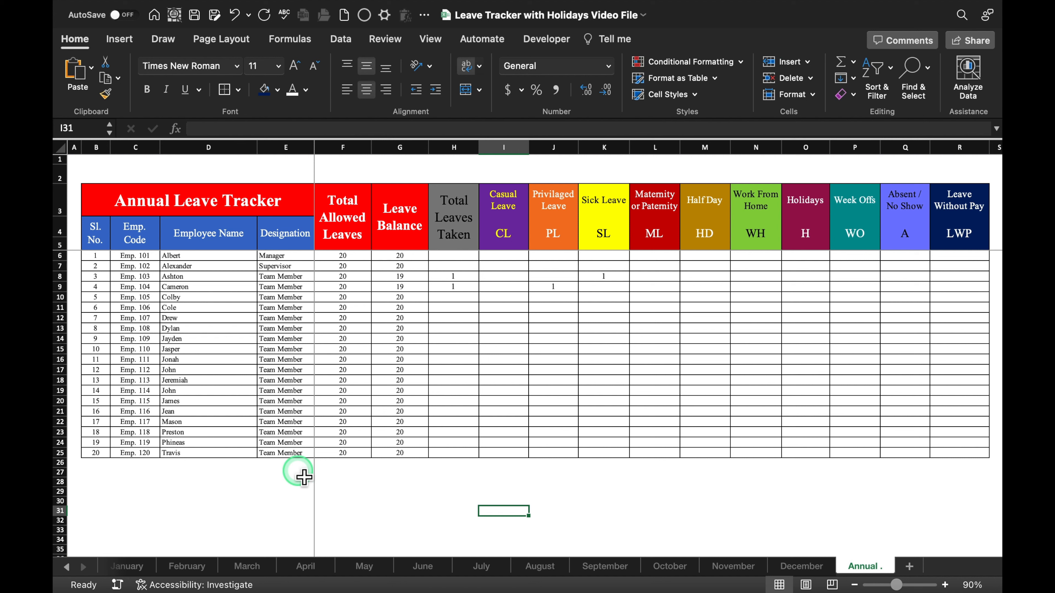